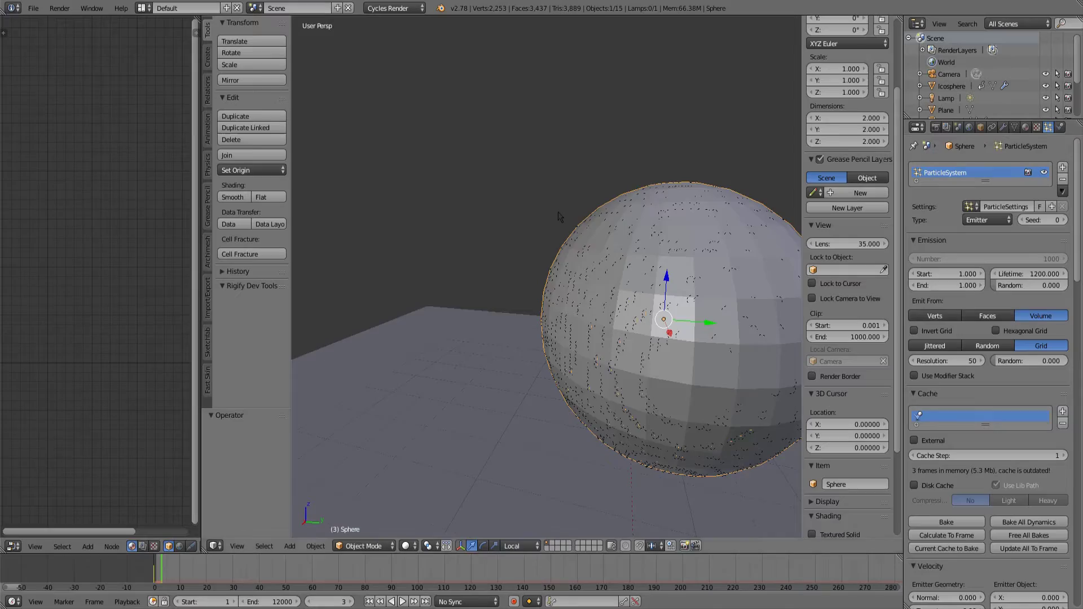
# Step: Examine the finished scene's emitter sphere, the character, and the wand-tip cone with its magik and sparkles particle systems
pyautogui.press('KP_8')
pyautogui.press('KP_8')
pyautogui.press('KP_8')
pyautogui.press('KP_8')
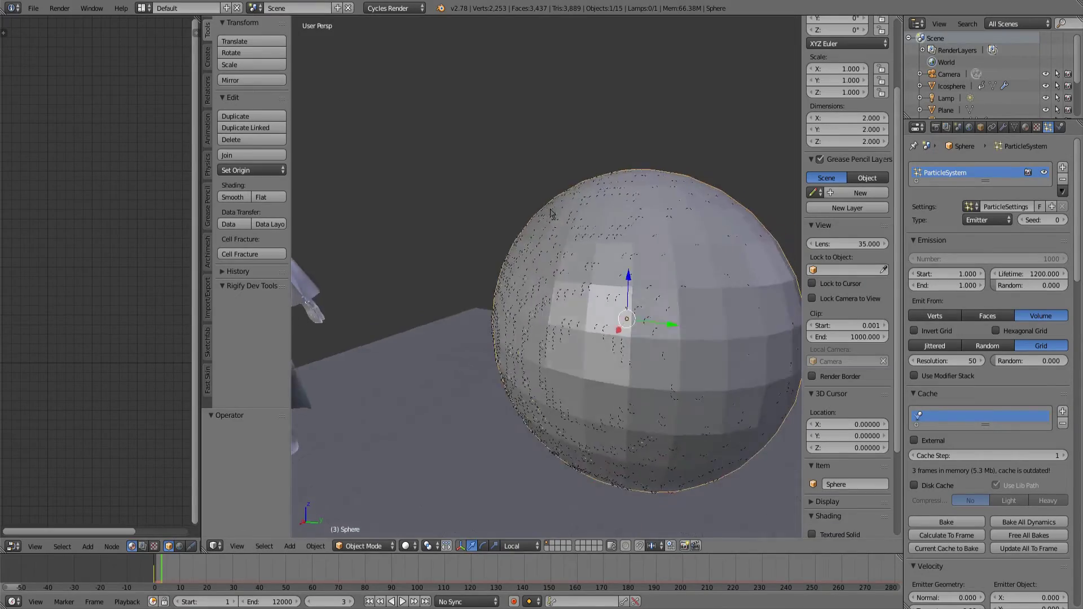
pyautogui.moveTo(520, 254); pyautogui.dragTo(593, 210)
pyautogui.moveTo(467, 271); pyautogui.dragTo(473, 284)
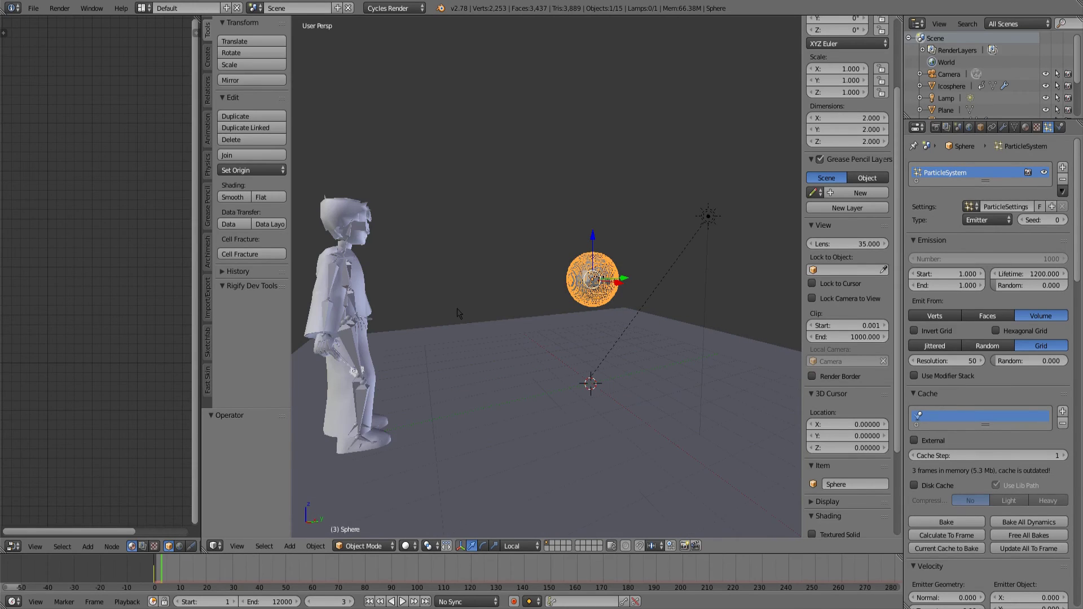
pyautogui.moveTo(460, 313); pyautogui.dragTo(570, 265)
pyautogui.scroll(5, 562, 266)
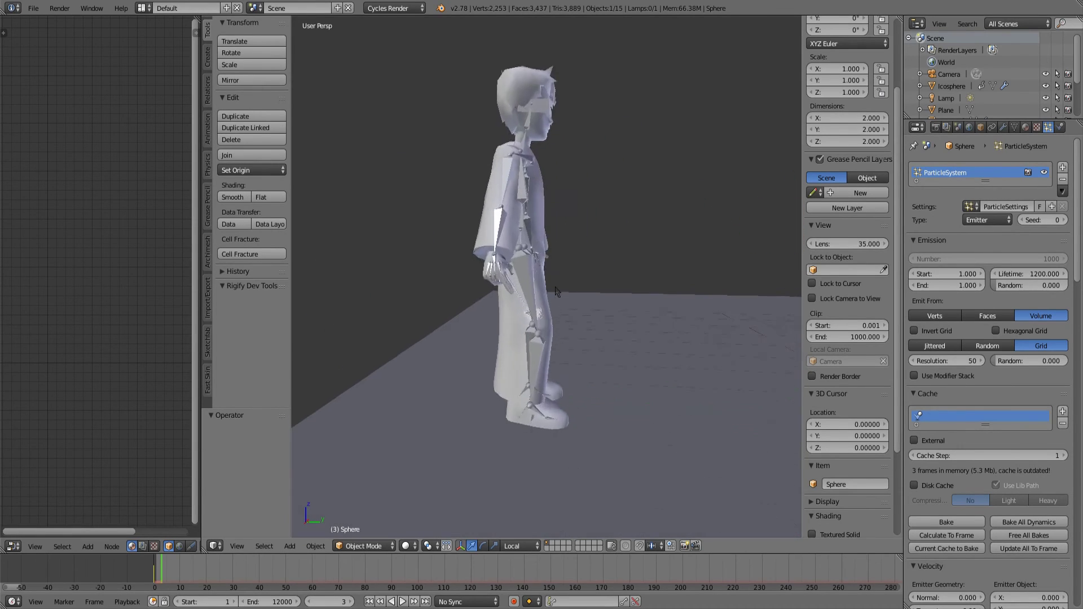
pyautogui.scroll(2, 496, 379)
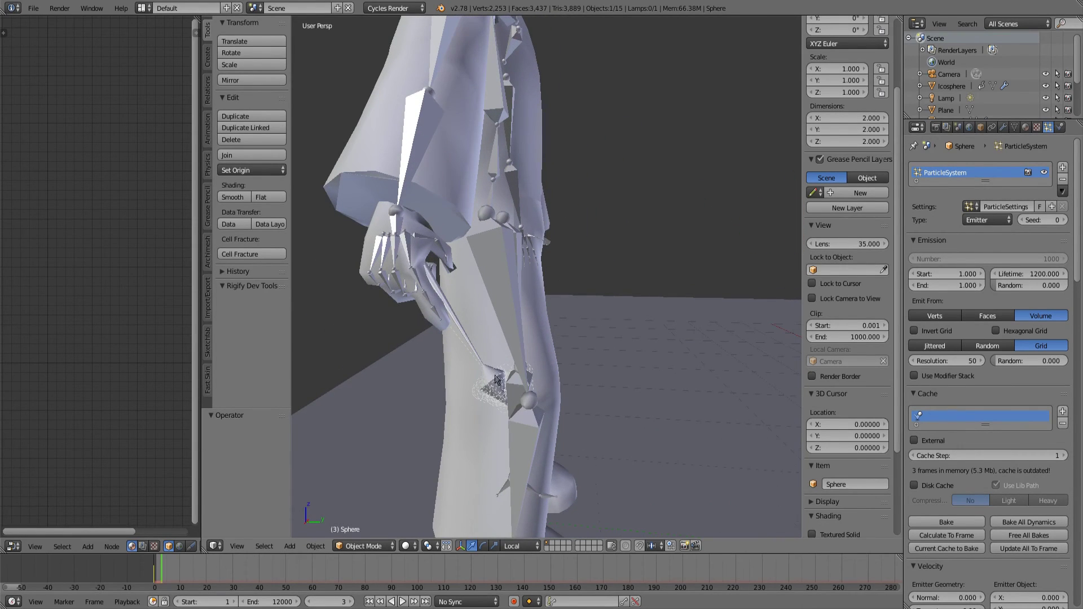
pyautogui.rightClick(495, 379)
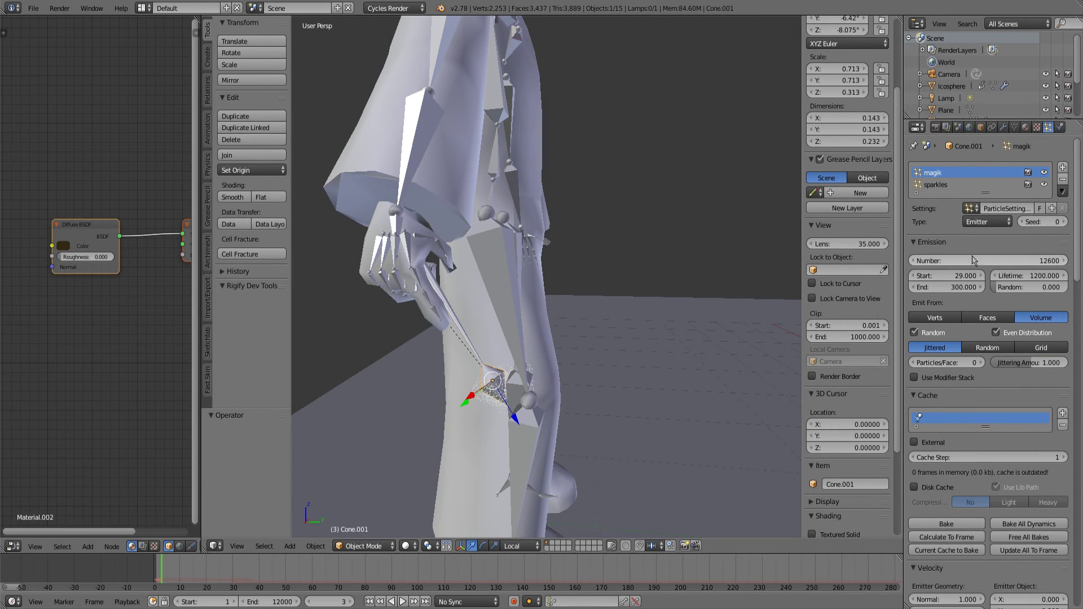
pyautogui.scroll(-7, 562, 276)
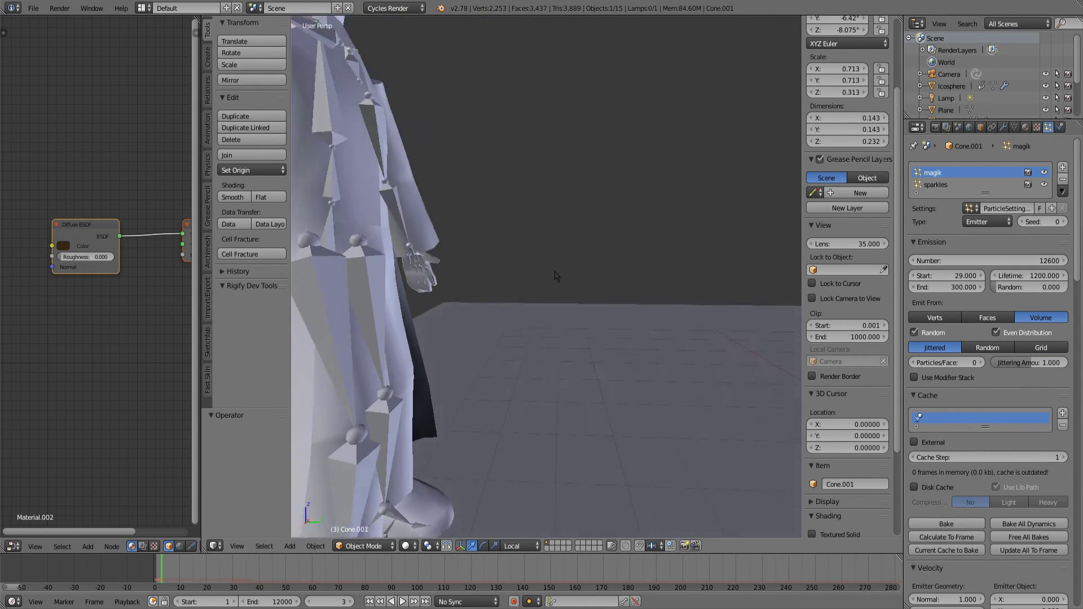
pyautogui.moveTo(526, 293); pyautogui.dragTo(515, 240)
pyautogui.scroll(2, 632, 290)
pyautogui.scroll(-2, 600, 294)
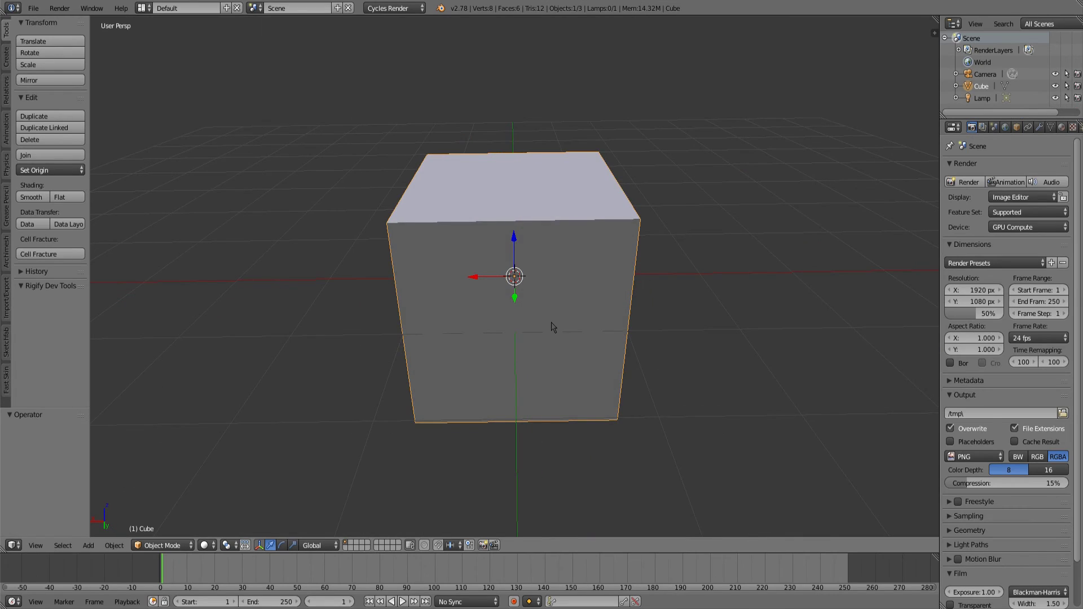
# Step: Import the character model skharryMesh.obj into the new scene
pyautogui.moveTo(553, 327); pyautogui.dragTo(499, 346)
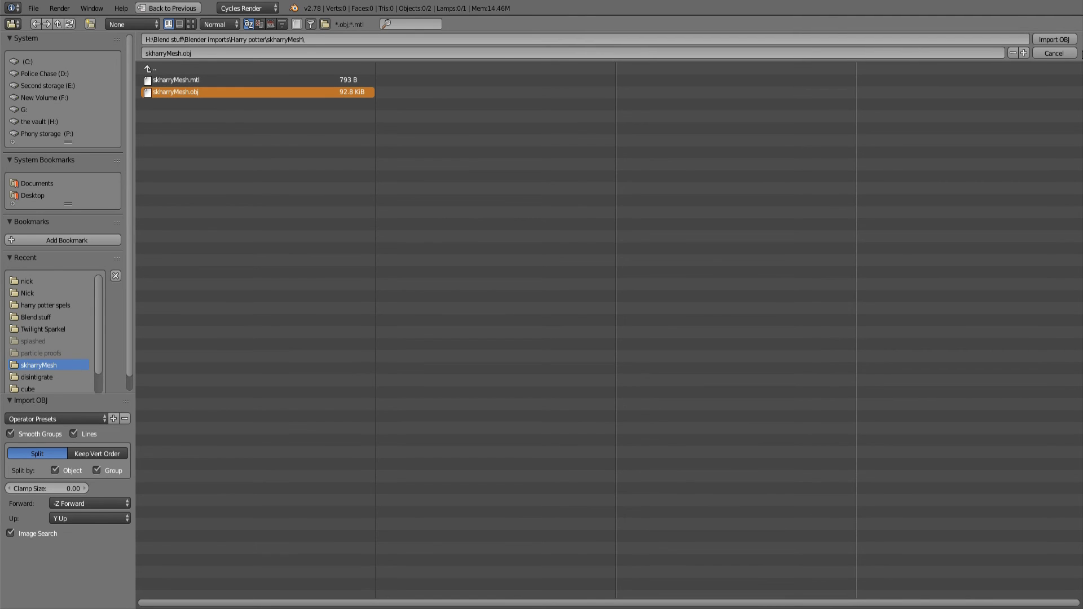
pyautogui.click(1047, 41)
pyautogui.scroll(-10, 488, 185)
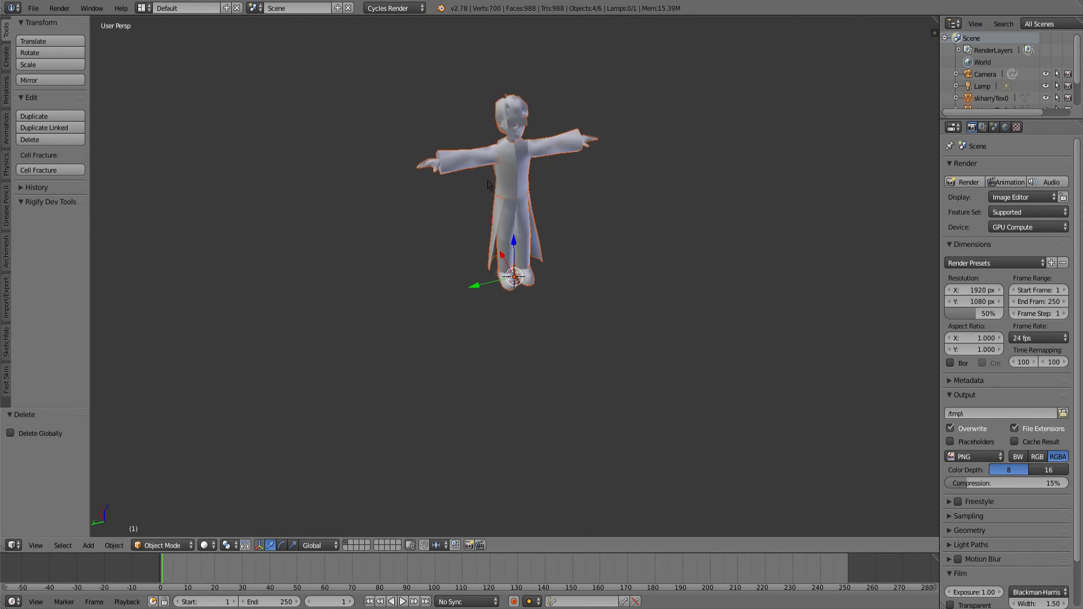
pyautogui.scroll(6, 489, 185)
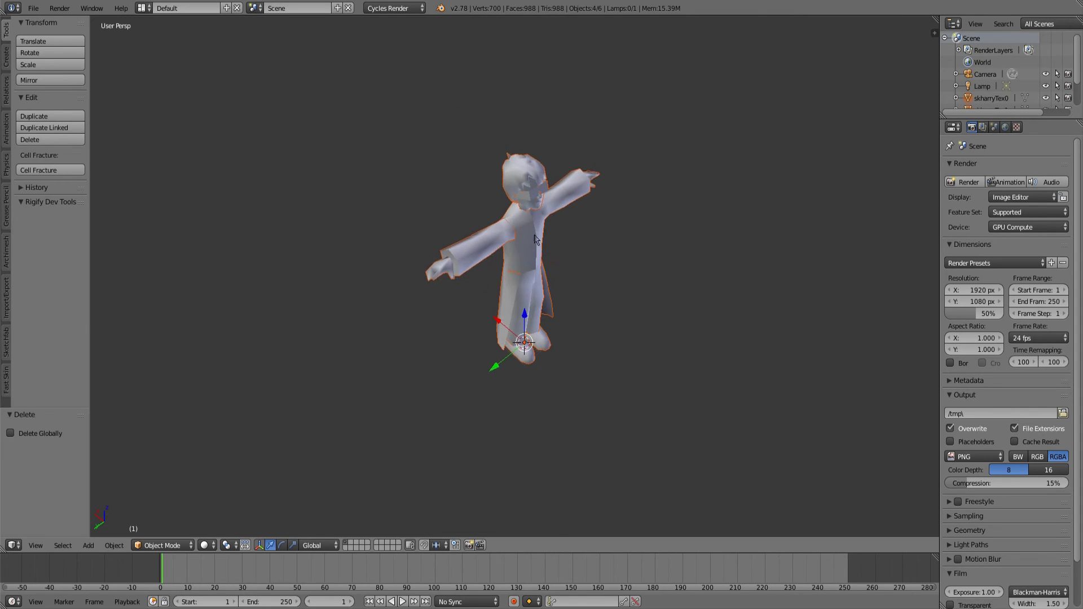
pyautogui.scroll(6, 540, 241)
pyautogui.moveTo(530, 172); pyautogui.dragTo(440, 301)
pyautogui.scroll(-3, 494, 247)
# Step: Clear the selection and examine the imported character from several sides, from the head down to the feet
pyautogui.press('a')
pyautogui.moveTo(541, 268)
pyautogui.mouseDown()
pyautogui.moveTo(556, 258)
pyautogui.moveTo(530, 255)
pyautogui.moveTo(551, 260)
pyautogui.mouseUp()
pyautogui.scroll(5, 533, 260)
pyautogui.hotkey('shift', 'a')
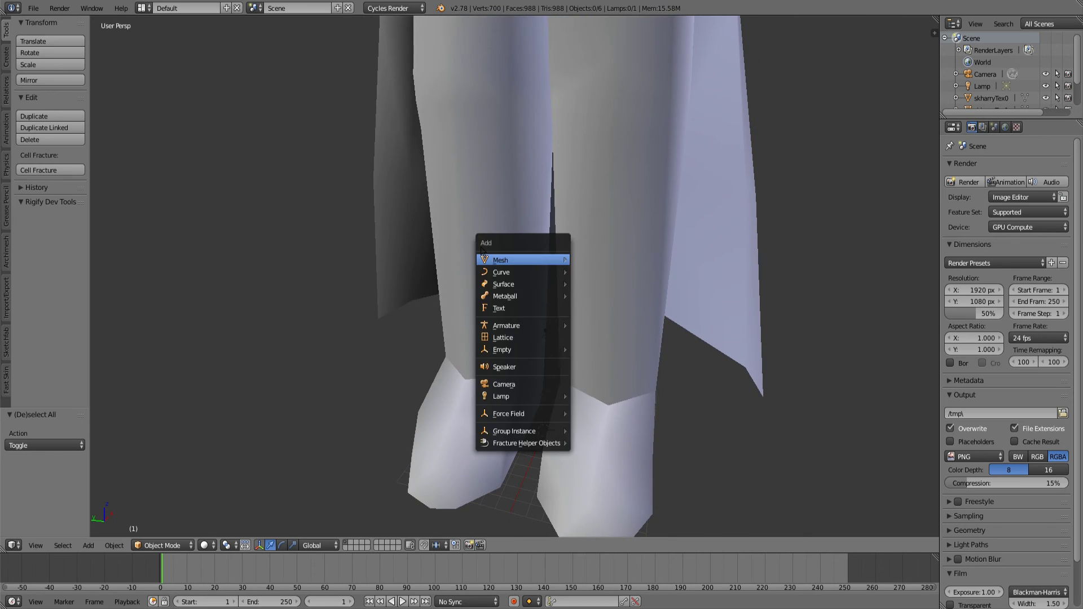
pyautogui.moveTo(392, 168); pyautogui.dragTo(353, 264)
pyautogui.scroll(-3, 353, 264)
pyautogui.scroll(-5, 367, 282)
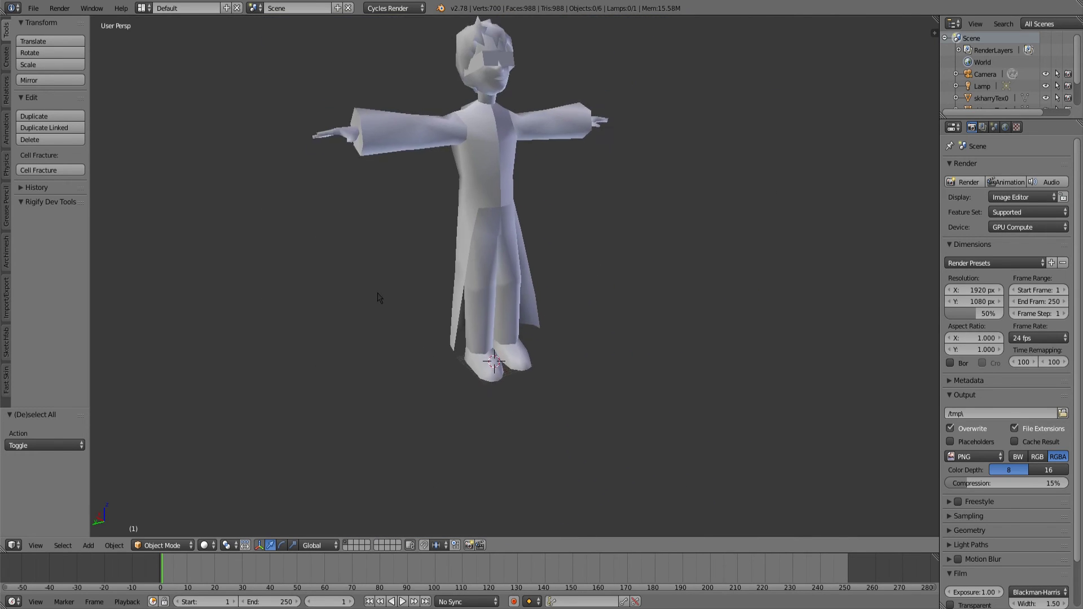
pyautogui.moveTo(380, 299); pyautogui.dragTo(248, 287)
pyautogui.scroll(2, 384, 329)
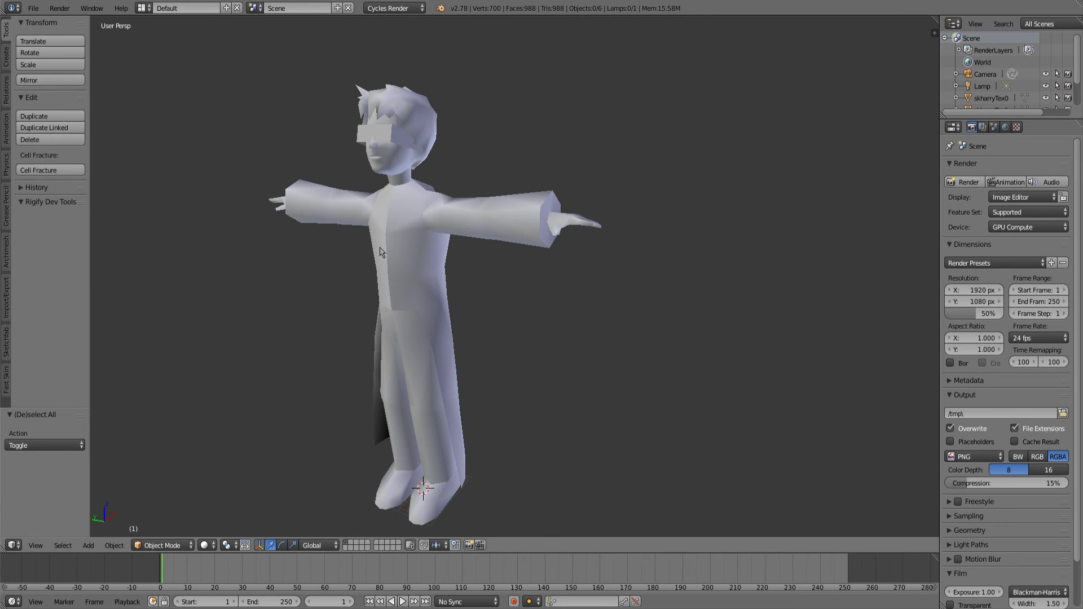
pyautogui.moveTo(382, 199); pyautogui.dragTo(461, 266)
pyautogui.moveTo(357, 398); pyautogui.dragTo(362, 389)
pyautogui.scroll(3, 364, 393)
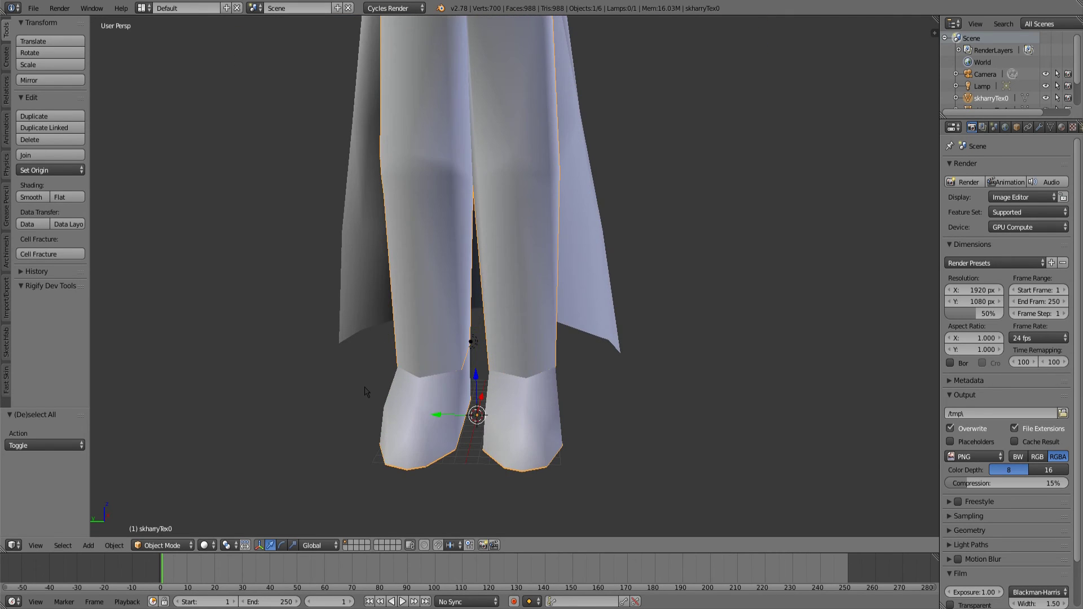
# Step: Add a Human (Meta-Rig) armature at the character's feet
pyautogui.hotkey('shift', 'a')
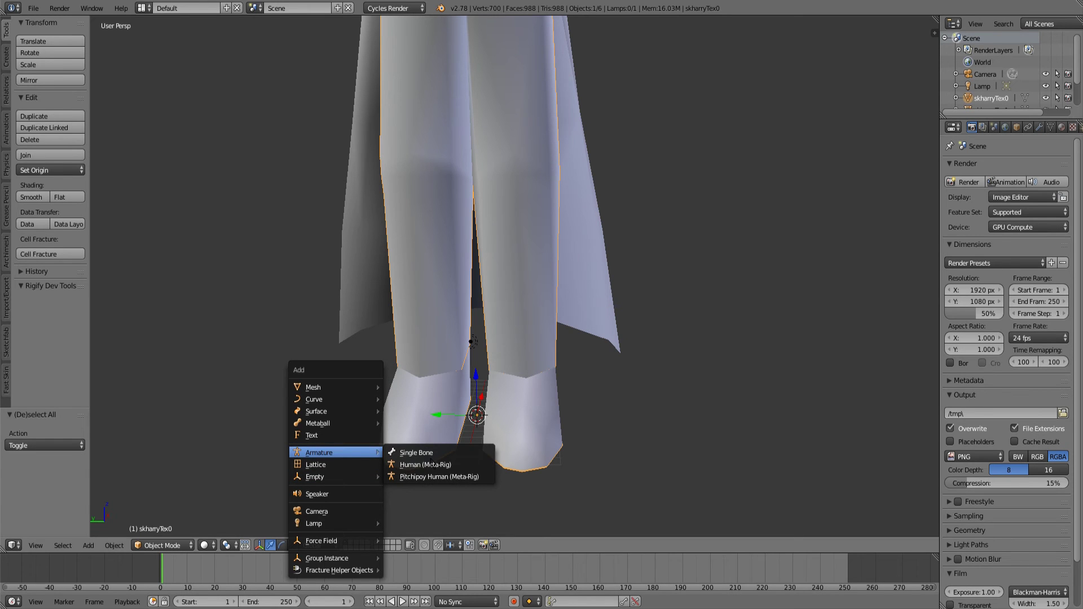
pyautogui.click(432, 463)
pyautogui.scroll(5, 496, 346)
pyautogui.moveTo(496, 346); pyautogui.dragTo(522, 272)
pyautogui.scroll(-4, 523, 276)
pyautogui.scroll(4, 524, 282)
pyautogui.scroll(-5, 527, 298)
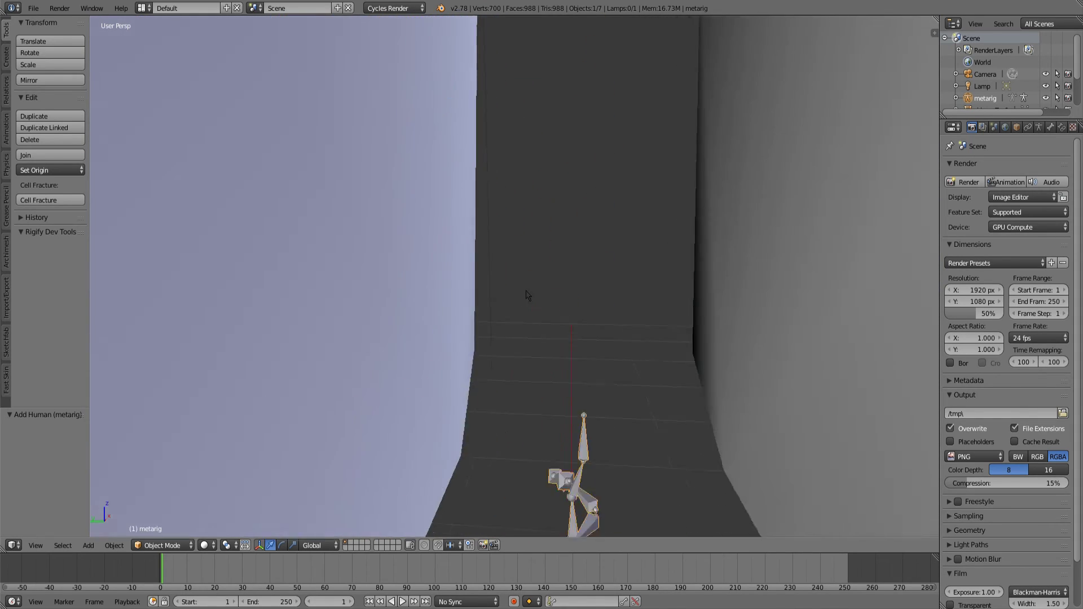
pyautogui.scroll(7, 564, 307)
pyautogui.scroll(-3, 567, 310)
# Step: Scale the meta-rig up until it roughly matches the character's height
pyautogui.press('s')
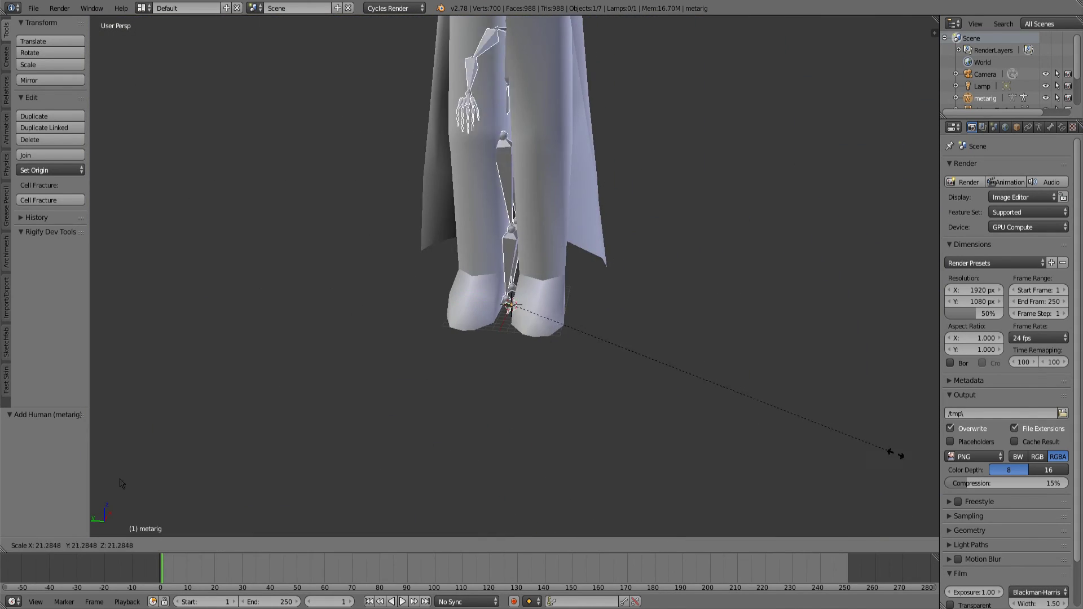
pyautogui.click(556, 121)
pyautogui.moveTo(558, 121); pyautogui.dragTo(556, 312)
pyautogui.scroll(-3, 517, 302)
pyautogui.scroll(-2, 558, 282)
pyautogui.press('s')
pyautogui.click(555, 293)
# Step: Rotate the meta-rig -90° about the global Z axis to line it up with the character
pyautogui.click(281, 546)
pyautogui.click(476, 527)
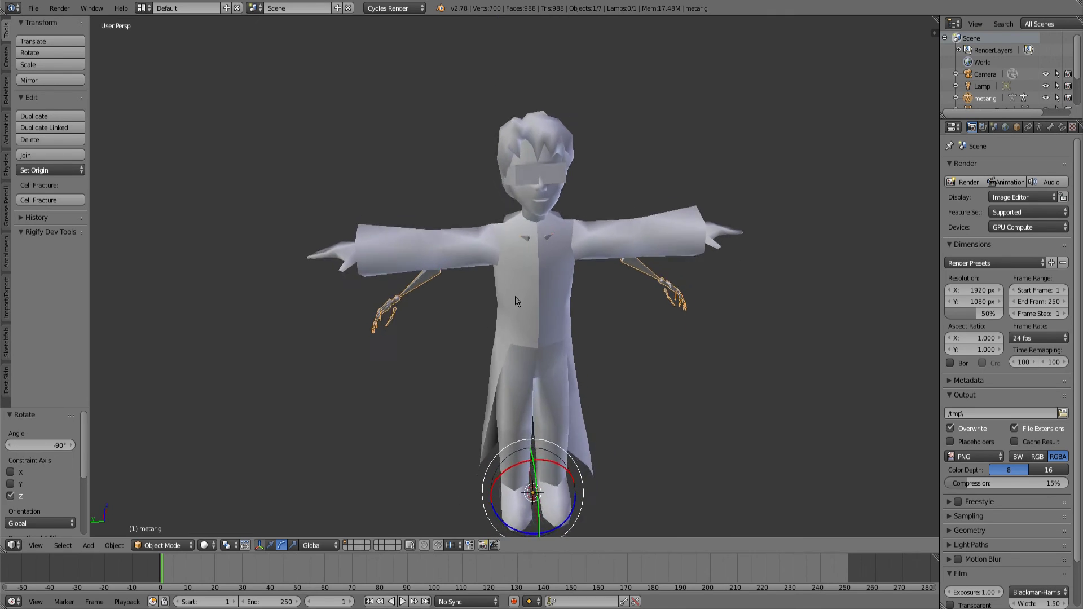
pyautogui.scroll(4, 505, 284)
pyautogui.moveTo(505, 283); pyautogui.dragTo(394, 348)
# Step: Put the meta-rig in Pose Mode and enable X-Ray in the armature's display settings
pyautogui.click(163, 546)
pyautogui.click(157, 506)
pyautogui.click(1050, 128)
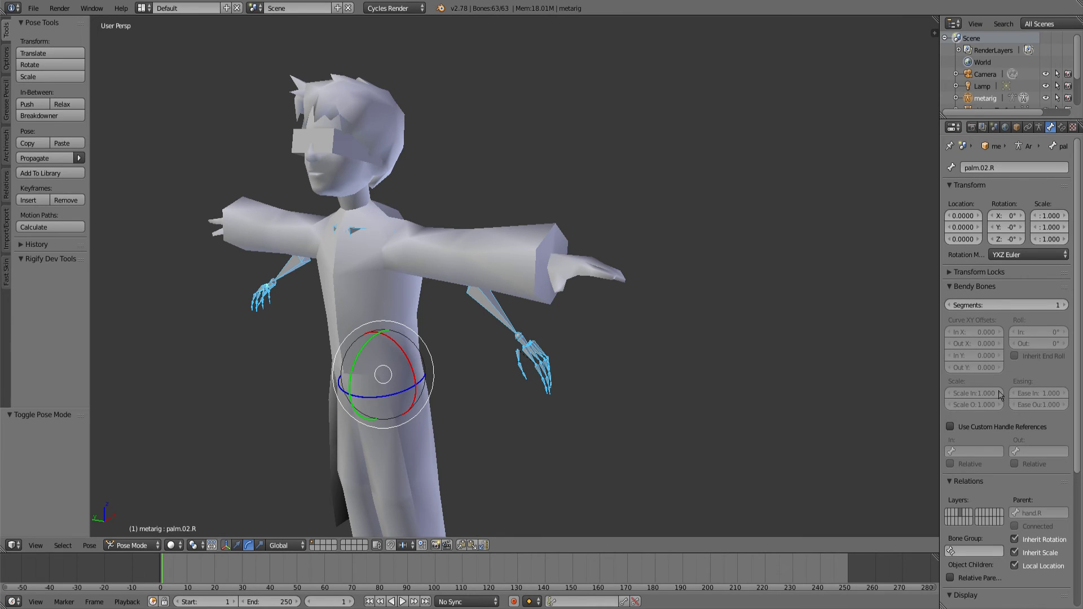
pyautogui.scroll(-5, 1000, 395)
pyautogui.scroll(5, 1016, 271)
pyautogui.click(1039, 127)
pyautogui.click(1036, 337)
pyautogui.moveTo(604, 387); pyautogui.dragTo(637, 338)
# Step: Try rotating only the left forearm bone in Edit Mode, and undo the rotation
pyautogui.click(133, 545)
pyautogui.click(134, 513)
pyautogui.moveTo(423, 324); pyautogui.dragTo(353, 382)
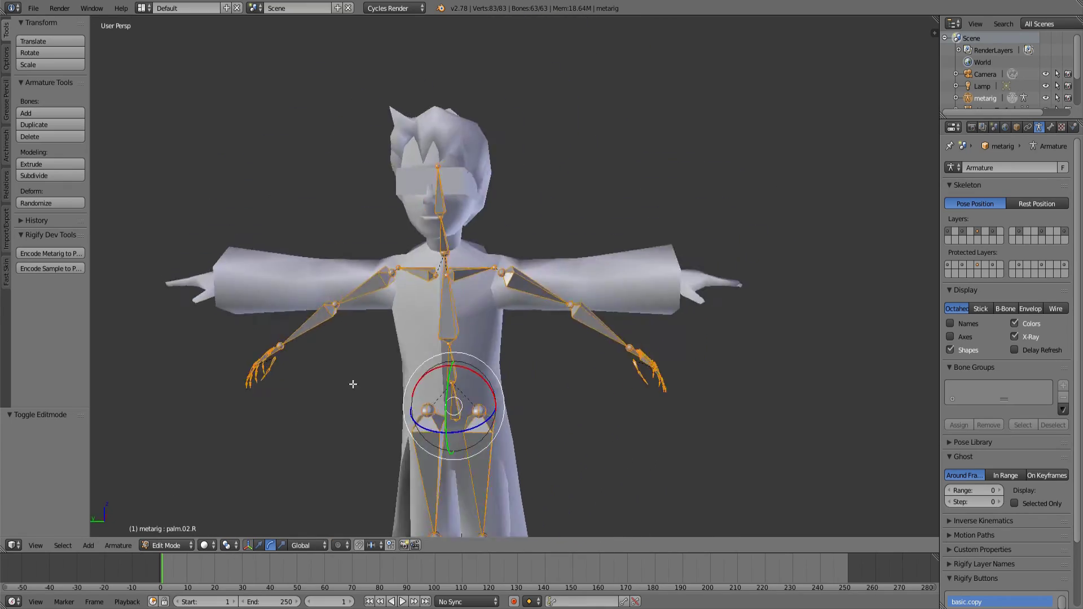
pyautogui.moveTo(480, 333); pyautogui.dragTo(417, 312)
pyautogui.scroll(3, 472, 251)
pyautogui.scroll(-3, 471, 251)
pyautogui.moveTo(472, 251); pyautogui.dragTo(556, 303)
pyautogui.scroll(2, 515, 318)
pyautogui.rightClick(626, 339)
pyautogui.moveTo(694, 367); pyautogui.dragTo(612, 364)
pyautogui.moveTo(569, 307); pyautogui.dragTo(558, 278)
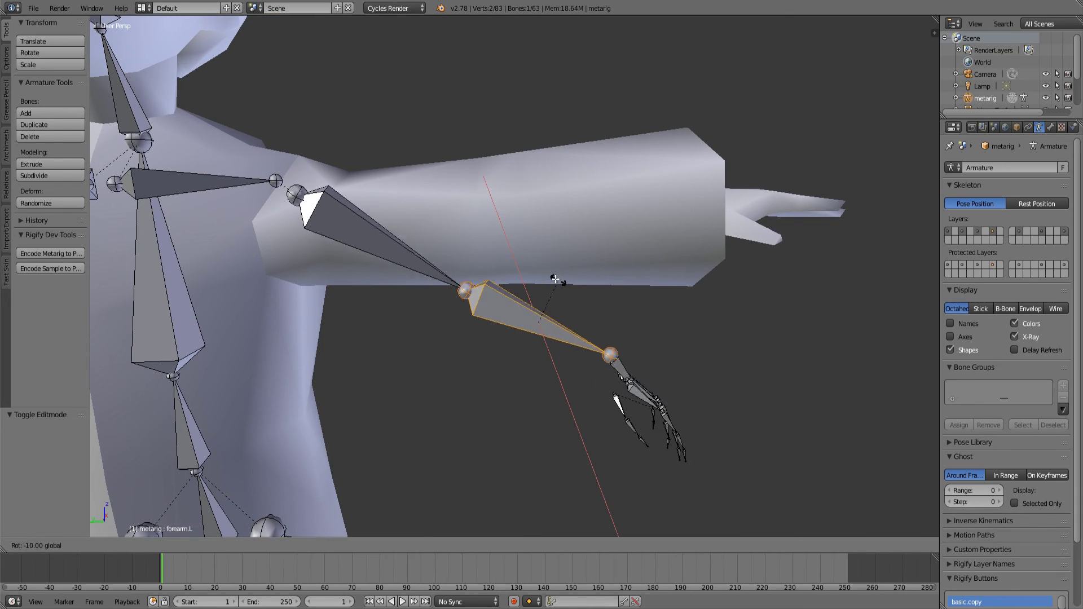
pyautogui.hotkey('ctrl', 'z')
# Step: Select the left forearm and hand bones, rotate them -35° about global X, and raise them along Z toward the sleeve
pyautogui.moveTo(590, 324); pyautogui.dragTo(526, 313)
pyautogui.press('c')
pyautogui.moveTo(570, 341)
pyautogui.mouseDown()
pyautogui.moveTo(577, 374)
pyautogui.moveTo(565, 316)
pyautogui.moveTo(513, 333)
pyautogui.mouseUp()
pyautogui.press('r')
pyautogui.press('x')
pyautogui.click(577, 348)
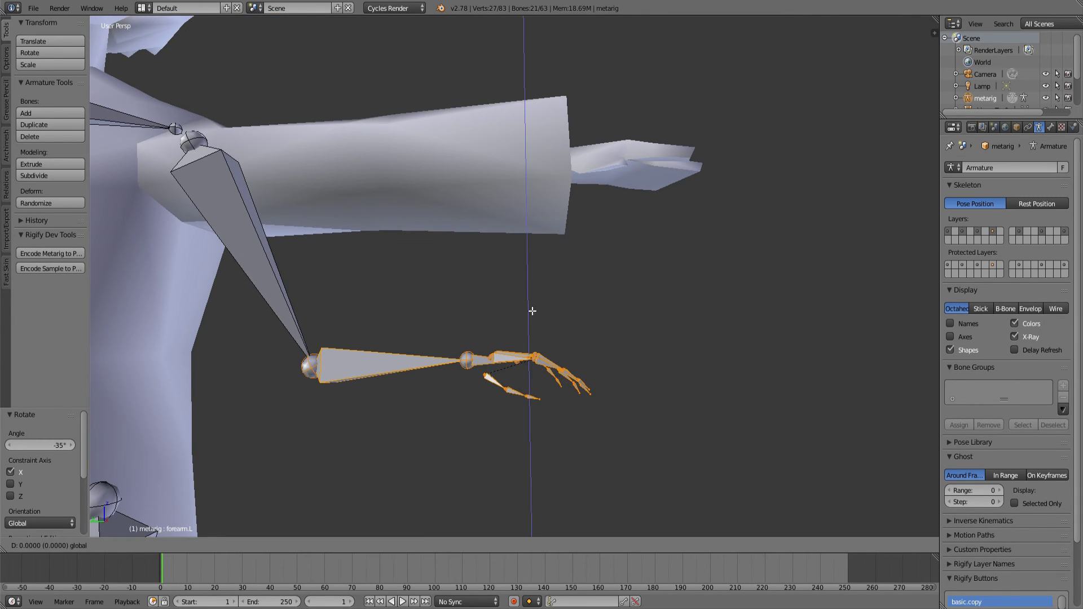
pyautogui.click(526, 131)
pyautogui.moveTo(526, 132); pyautogui.dragTo(510, 295)
# Step: Enter Edit Mode, select the left forearm together with all its hand bones, and rotate them -35° about global X
pyautogui.click(133, 545)
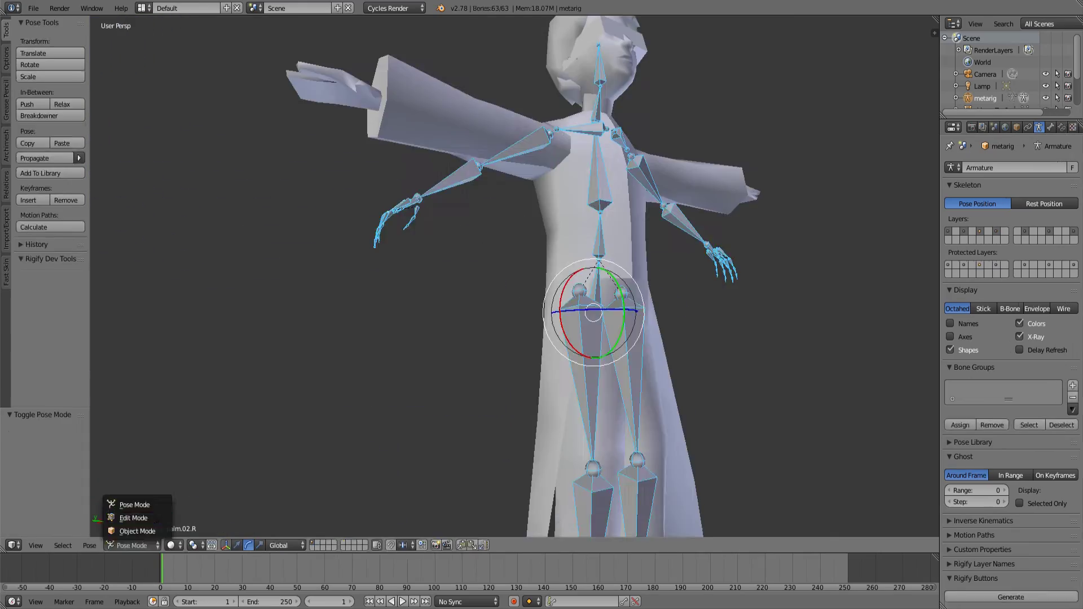
pyautogui.click(134, 518)
pyautogui.moveTo(360, 382); pyautogui.dragTo(243, 361)
pyautogui.scroll(4, 451, 294)
pyautogui.moveTo(452, 294); pyautogui.dragTo(544, 254)
pyautogui.scroll(-3, 395, 282)
pyautogui.scroll(2, 522, 271)
pyautogui.rightClick(533, 315)
pyautogui.moveTo(563, 283); pyautogui.dragTo(558, 281)
pyautogui.press('c')
pyautogui.moveTo(631, 331)
pyautogui.mouseDown()
pyautogui.moveTo(562, 318)
pyautogui.moveTo(577, 351)
pyautogui.mouseUp()
pyautogui.moveTo(578, 350); pyautogui.dragTo(536, 333)
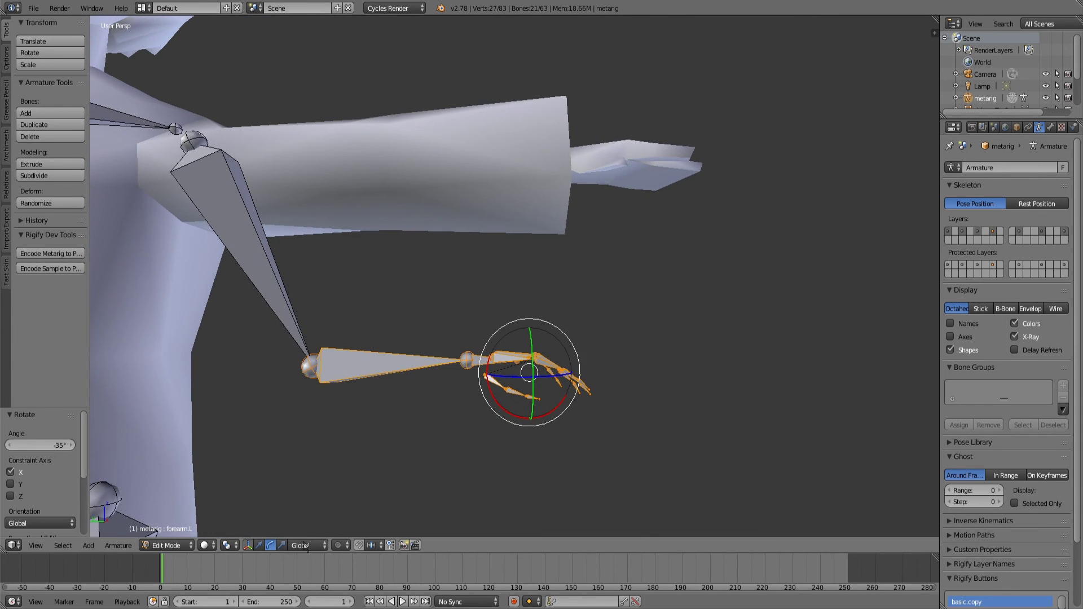
# Step: Raise the left forearm and hand bones along the Z axis into the character's sleeve
pyautogui.moveTo(526, 133); pyautogui.dragTo(527, 129)
pyautogui.moveTo(527, 128); pyautogui.dragTo(568, 309)
pyautogui.scroll(3, 560, 327)
pyautogui.moveTo(564, 241); pyautogui.dragTo(496, 237)
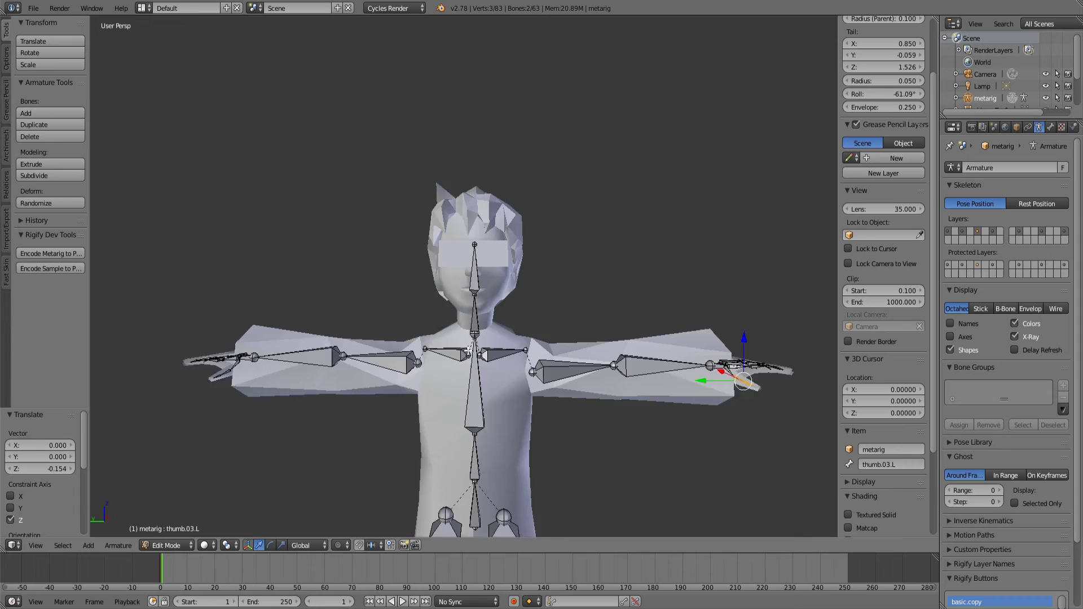
# Step: Check the fitted arm bones against the sleeves and switch the armature to Pose Mode
pyautogui.moveTo(513, 324); pyautogui.dragTo(479, 327)
pyautogui.moveTo(484, 216); pyautogui.dragTo(419, 285)
pyautogui.scroll(3, 428, 271)
pyautogui.press('Tab')
pyautogui.hotkey('ctrl', 'Tab')
pyautogui.scroll(-6, 419, 283)
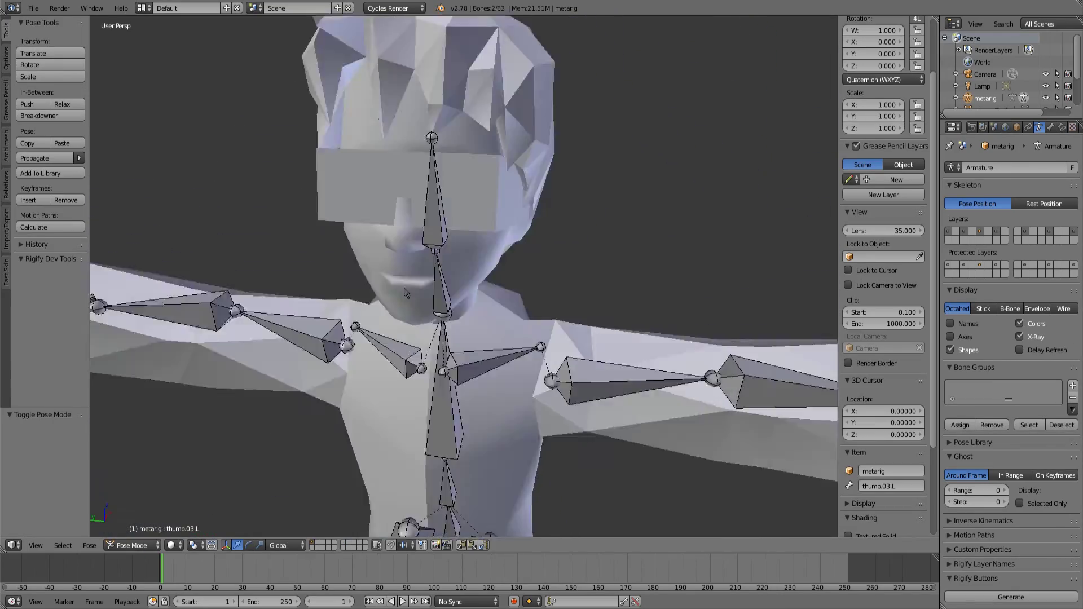
# Step: Select all the character meshes plus the armature in Pose Mode, and parent the meshes with automatic weights
pyautogui.rightClick(506, 316)
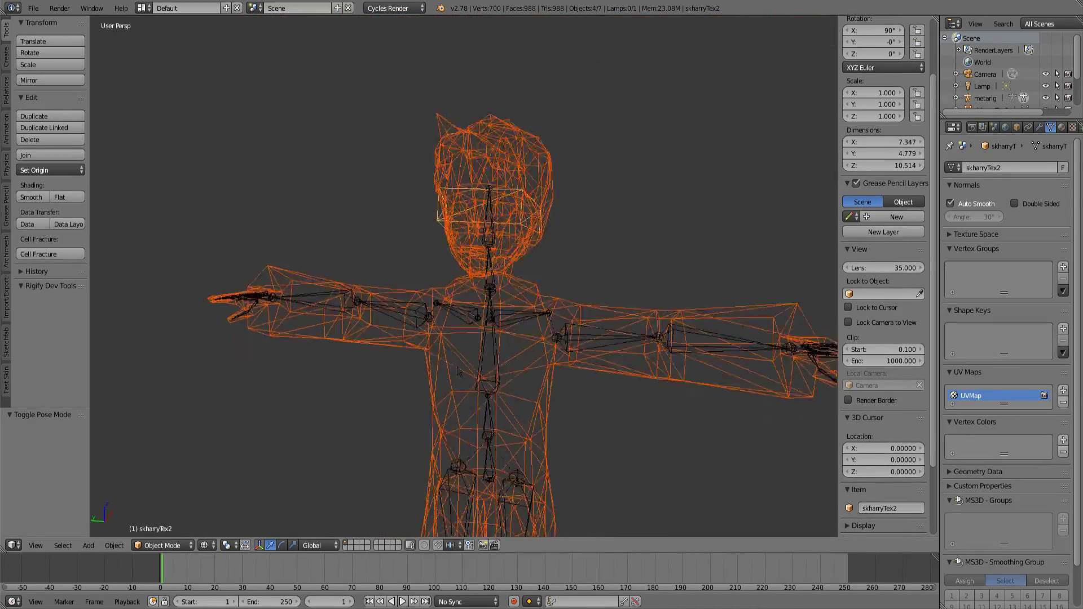
pyautogui.moveTo(479, 299); pyautogui.dragTo(395, 277)
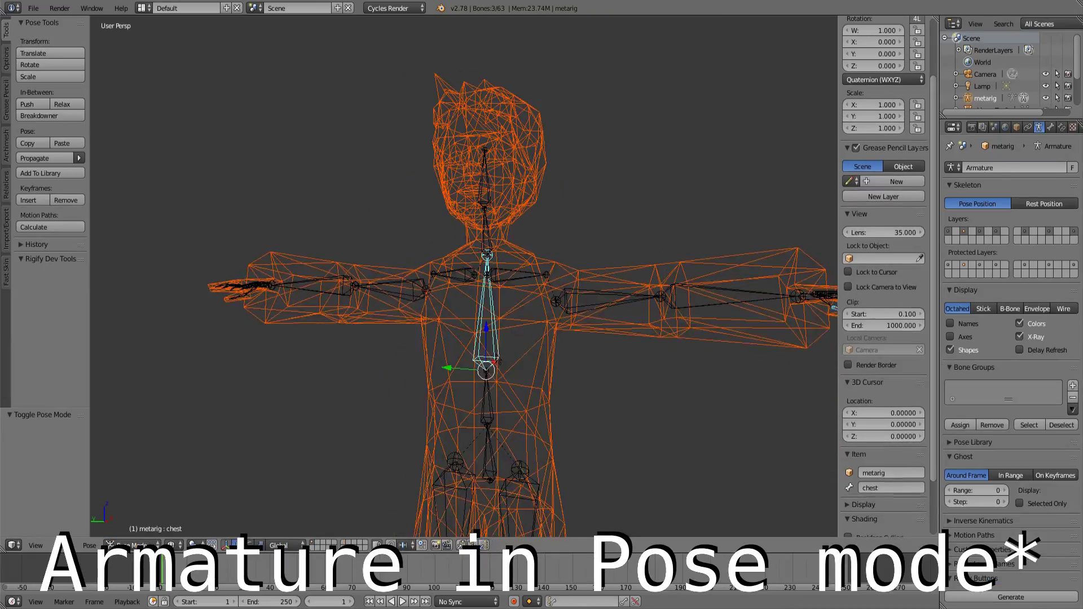
pyautogui.press('KP_Decimal')
pyautogui.moveTo(437, 266); pyautogui.dragTo(459, 291)
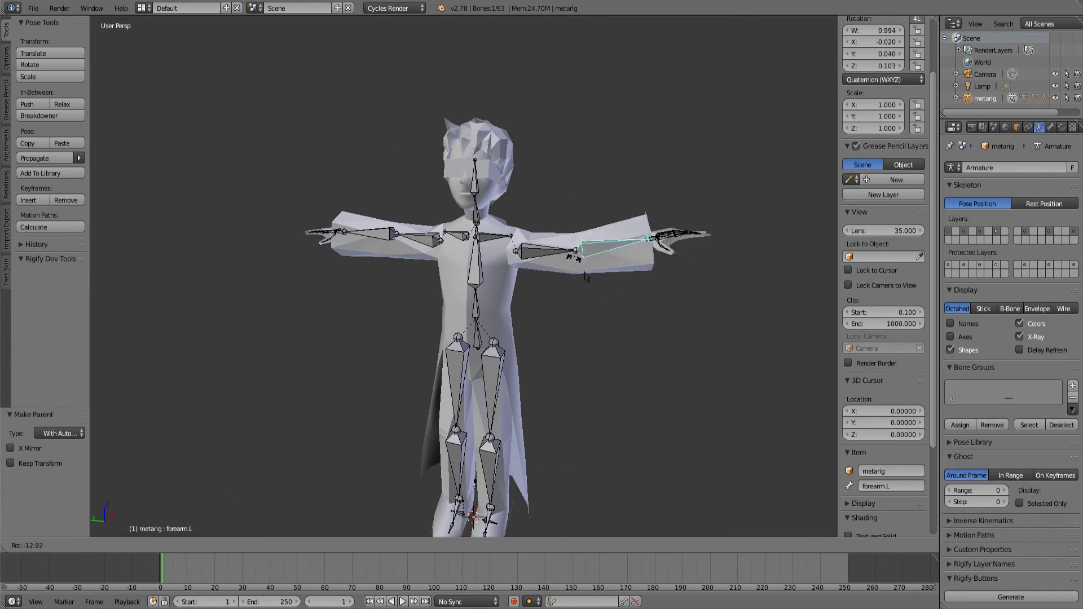
# Step: Cancel the test rotation of the left forearm bone and check the arm from another angle
pyautogui.rightClick(569, 236)
pyautogui.moveTo(569, 236); pyautogui.dragTo(572, 265)
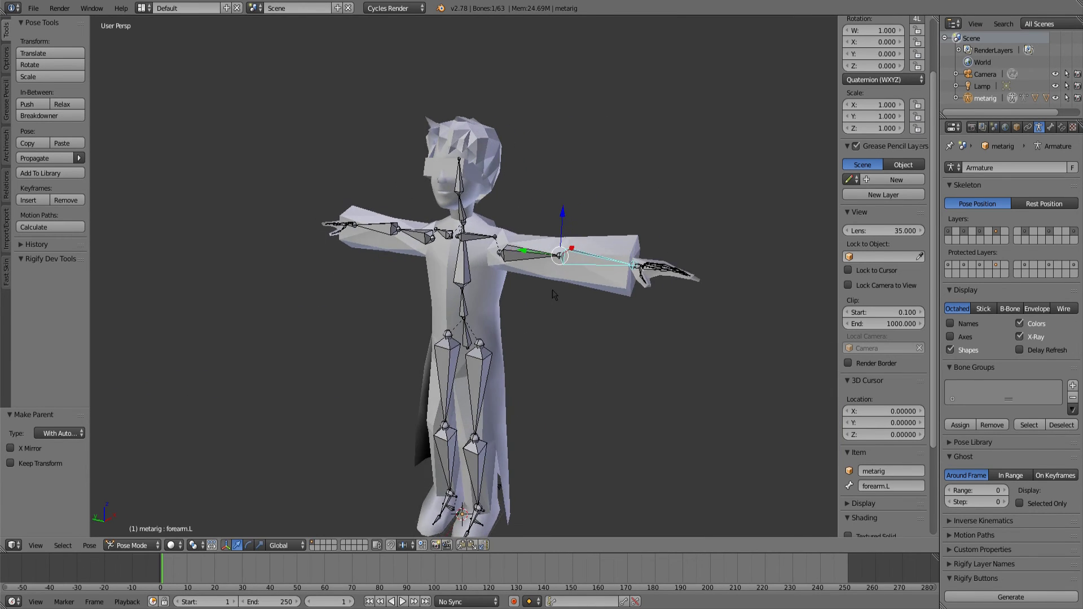
pyautogui.moveTo(553, 290); pyautogui.dragTo(481, 273)
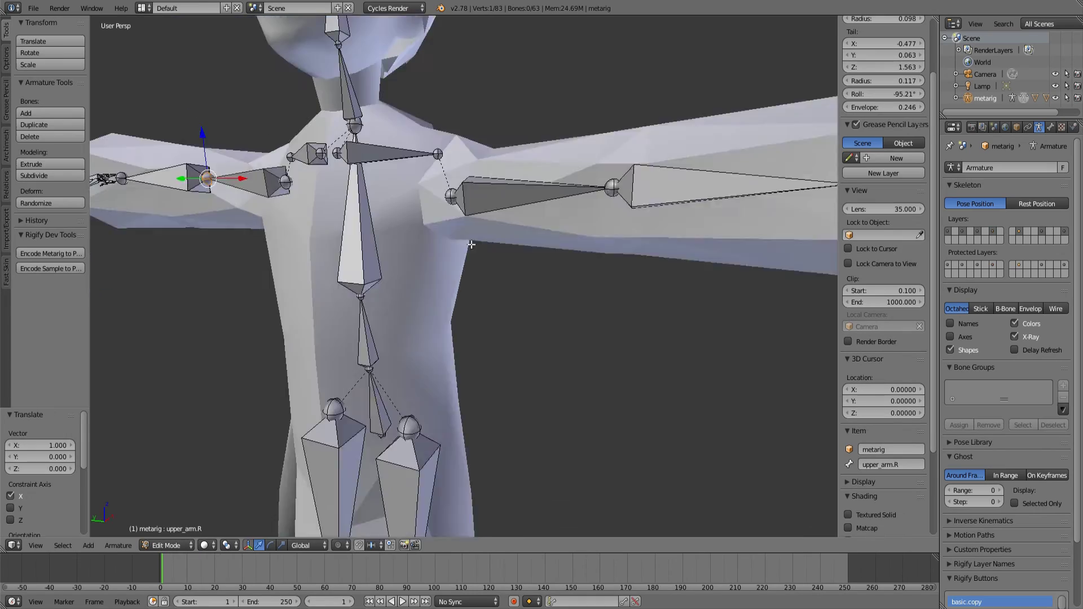
# Step: Return the armature to Pose Mode and test the left arm's deformation by rotating the upper arm bone, cancelling the rotation
pyautogui.scroll(4, 534, 237)
pyautogui.moveTo(535, 236); pyautogui.dragTo(388, 266)
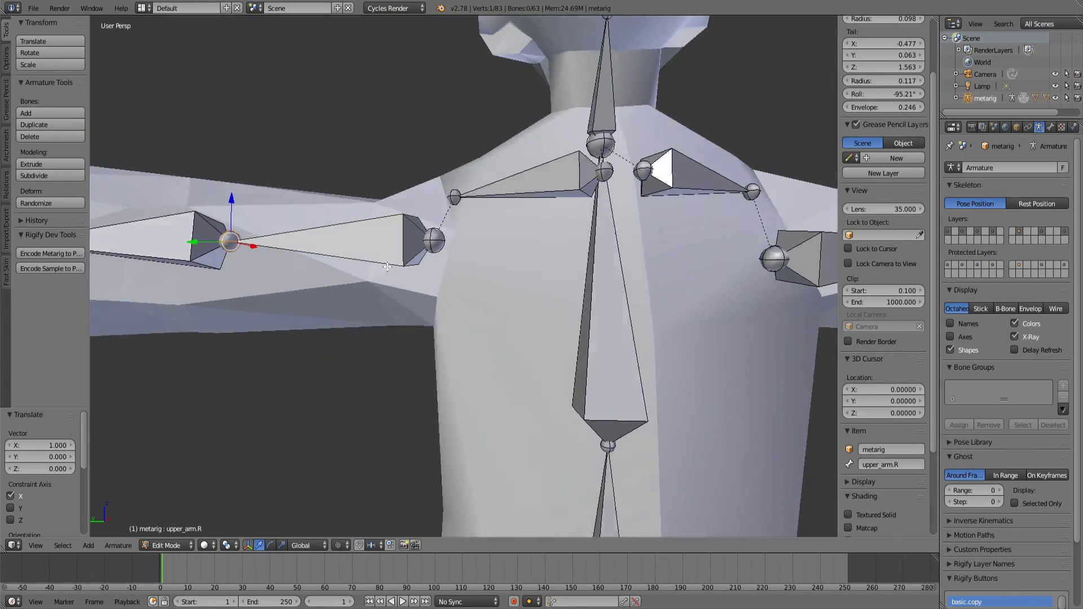
pyautogui.hotkey('ctrl', 'Tab')
pyautogui.scroll(-8, 388, 267)
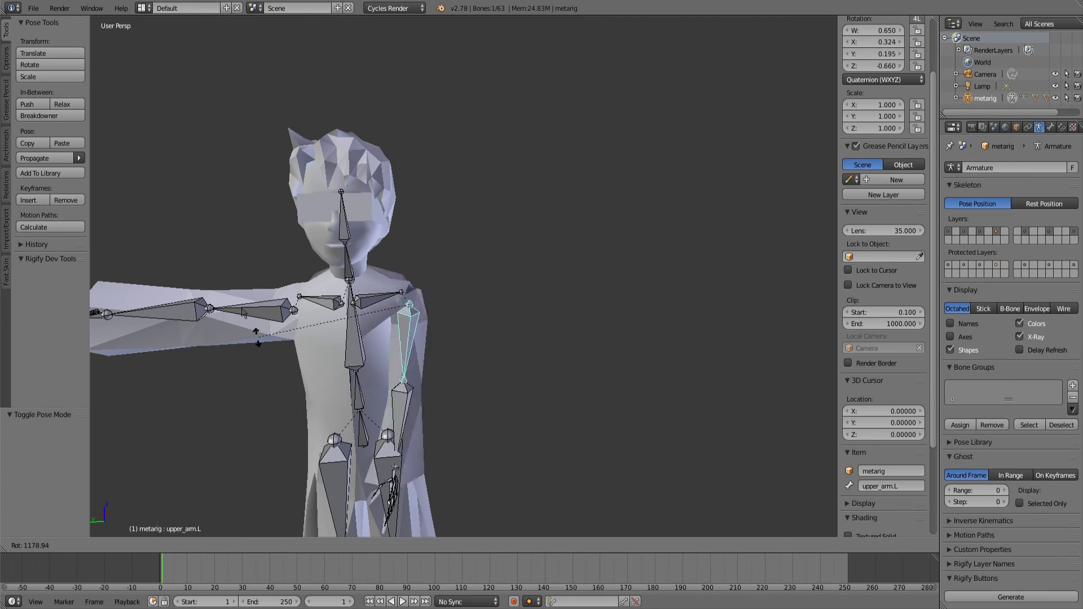
pyautogui.rightClick(322, 347)
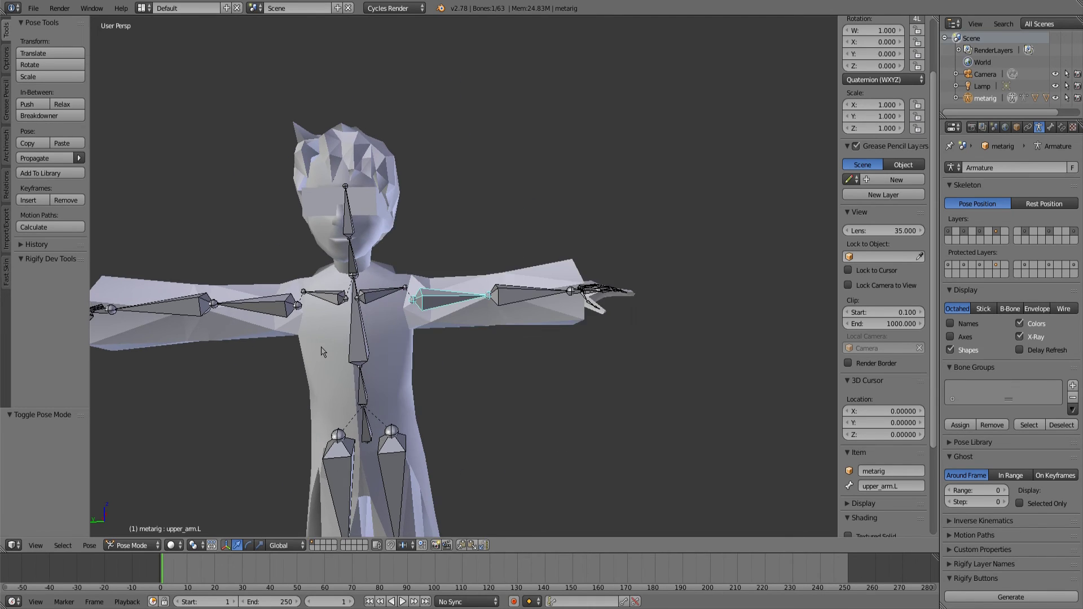
pyautogui.moveTo(321, 348); pyautogui.dragTo(442, 326)
pyautogui.scroll(3, 441, 326)
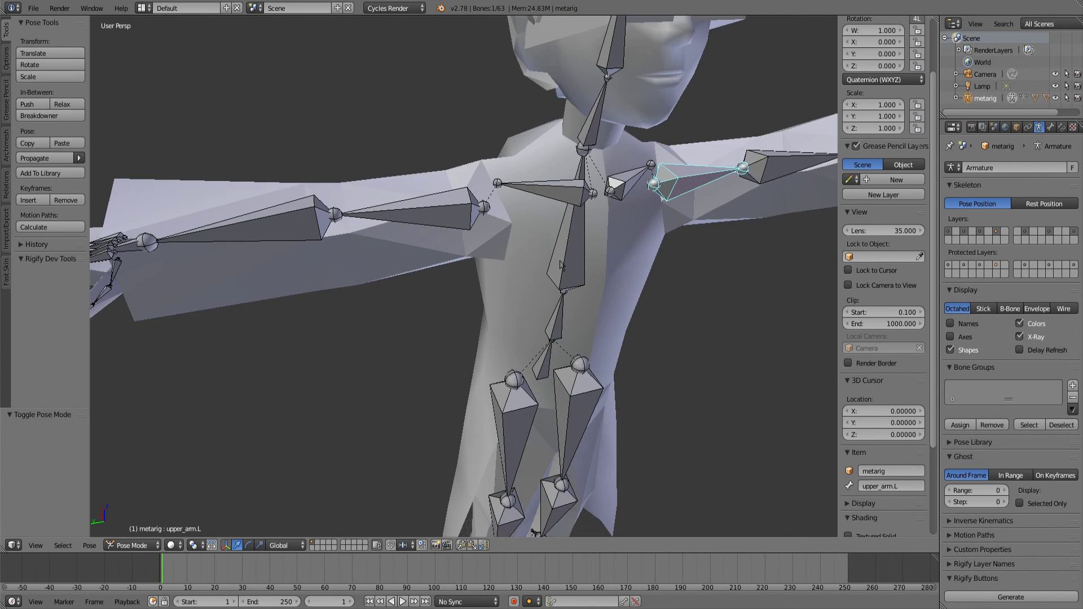
# Step: Inspect the rigged character from several angles, selecting the right shin bone, the torso mesh and the chest bone
pyautogui.moveTo(550, 332); pyautogui.dragTo(474, 378)
pyautogui.scroll(-5, 443, 266)
pyautogui.scroll(-3, 443, 267)
pyautogui.scroll(7, 516, 318)
pyautogui.scroll(2, 475, 392)
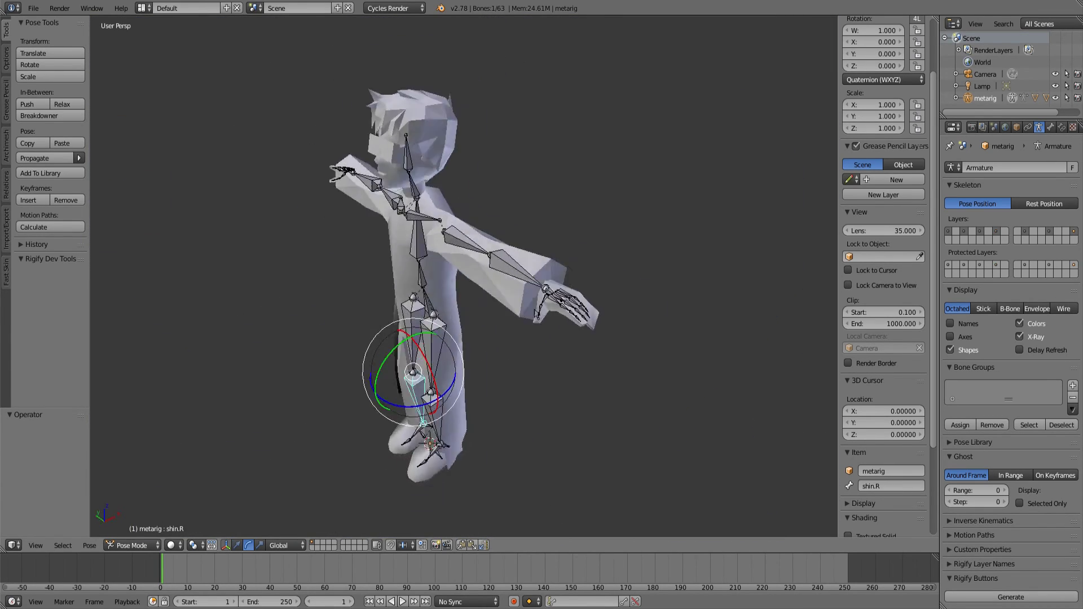
pyautogui.moveTo(394, 208); pyautogui.dragTo(484, 183)
pyautogui.scroll(5, 445, 185)
pyautogui.rightClick(417, 184)
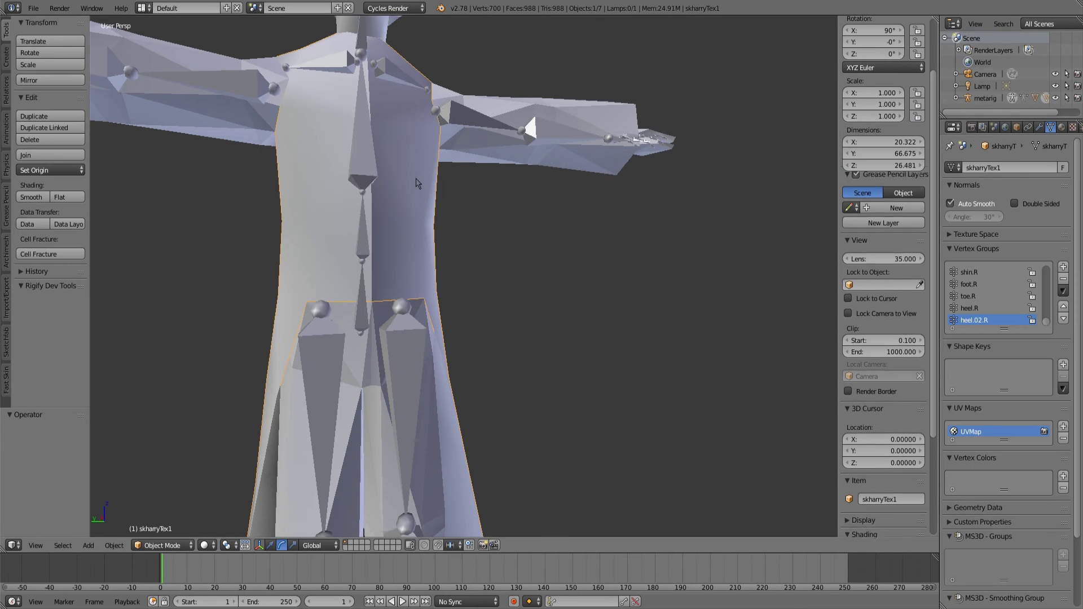
pyautogui.moveTo(418, 184); pyautogui.dragTo(445, 310)
pyautogui.rightClick(398, 285)
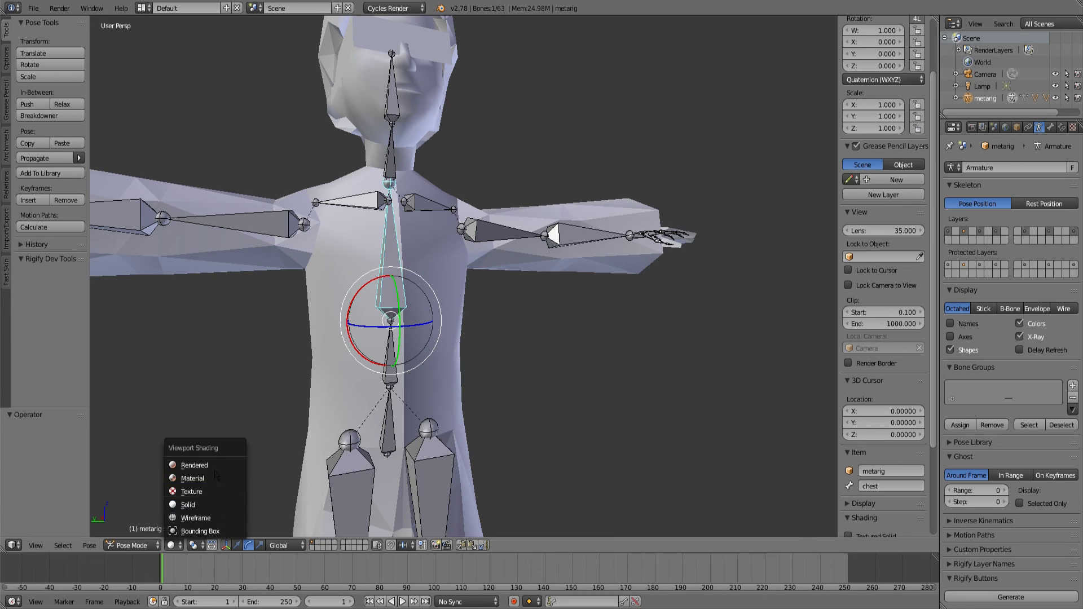
# Step: Switch the armature to Object Mode and scale the whole character down uniformly by a factor of about 0.162
pyautogui.click(138, 531)
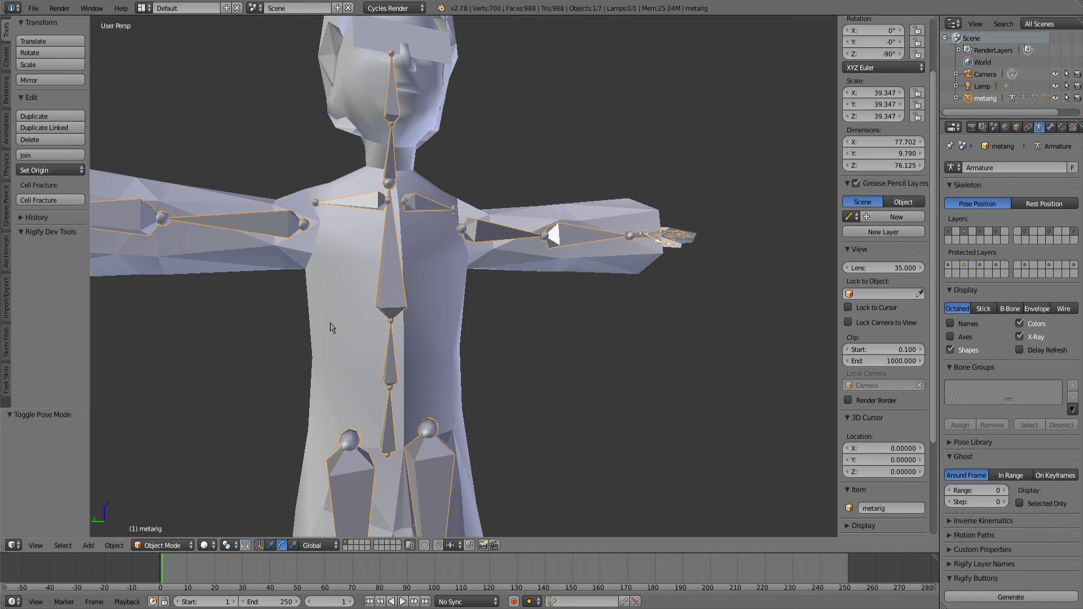
pyautogui.scroll(-5, 333, 322)
pyautogui.scroll(8, 455, 361)
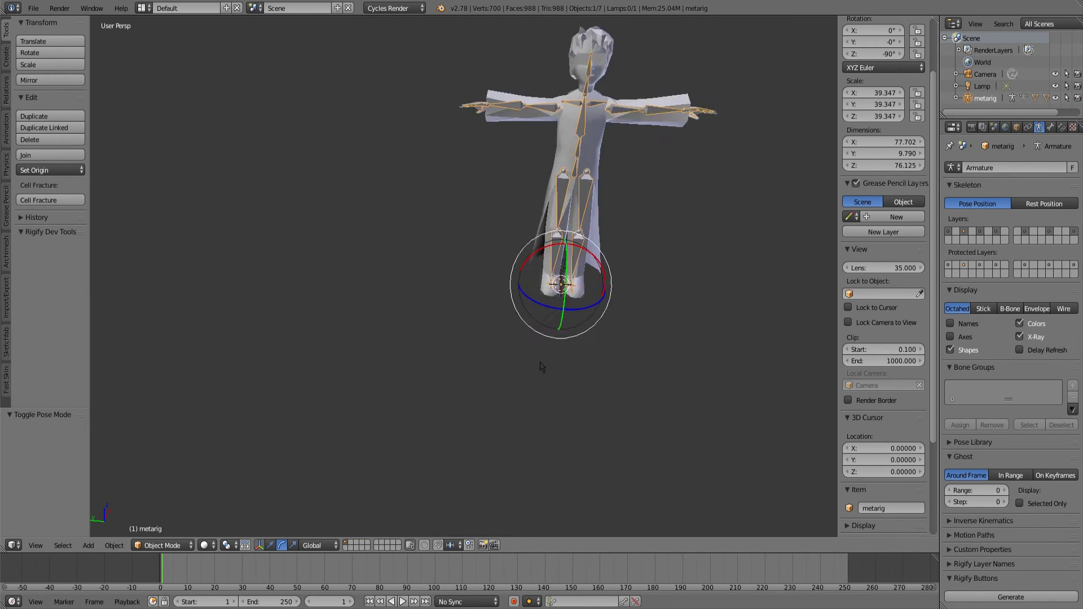
pyautogui.press('s')
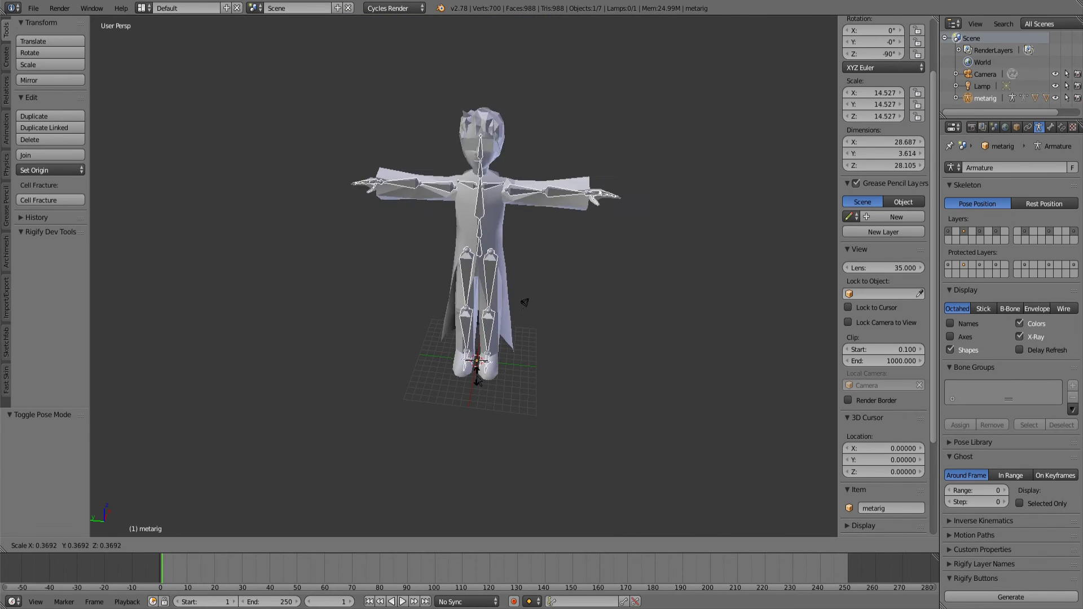
pyautogui.click(472, 388)
pyautogui.scroll(5, 473, 358)
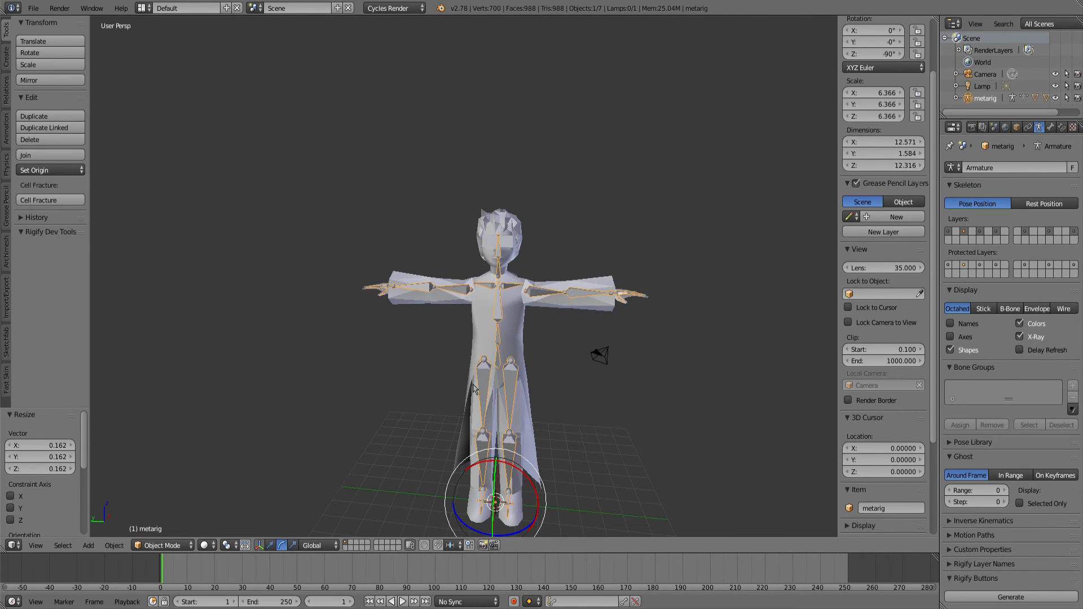
# Step: Scale the character rig down twice more, by factors of about 0.586 and 0.651, viewing it from the side
pyautogui.moveTo(473, 358); pyautogui.dragTo(367, 209)
pyautogui.moveTo(394, 287); pyautogui.dragTo(479, 330)
pyautogui.press('s')
pyautogui.click(445, 340)
pyautogui.press('s')
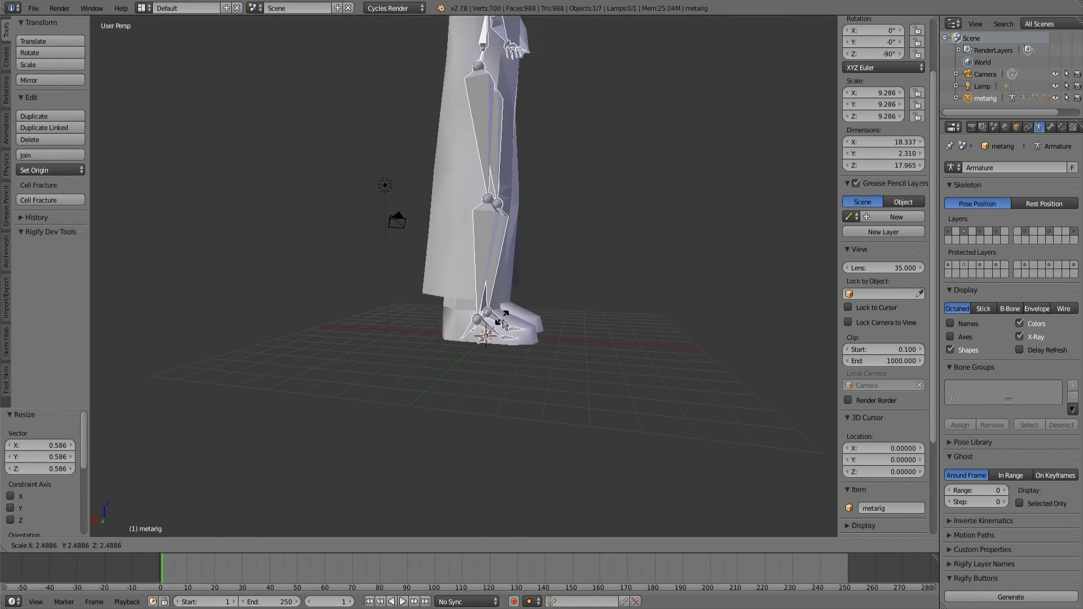
pyautogui.click(496, 335)
# Step: Add a UV sphere with 32 segments and 16 rings at the character's feet
pyautogui.scroll(6, 573, 339)
pyautogui.moveTo(496, 336); pyautogui.dragTo(460, 326)
pyautogui.scroll(-3, 537, 324)
pyautogui.scroll(-3, 459, 326)
pyautogui.hotkey('shift', 'a')
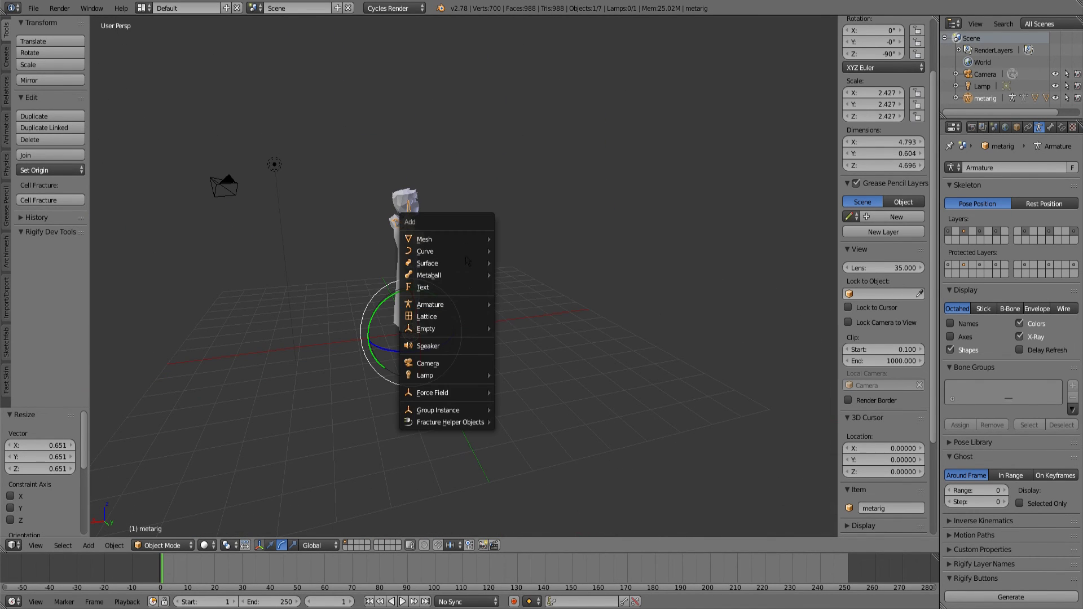
pyautogui.moveTo(488, 242)
pyautogui.click(543, 276)
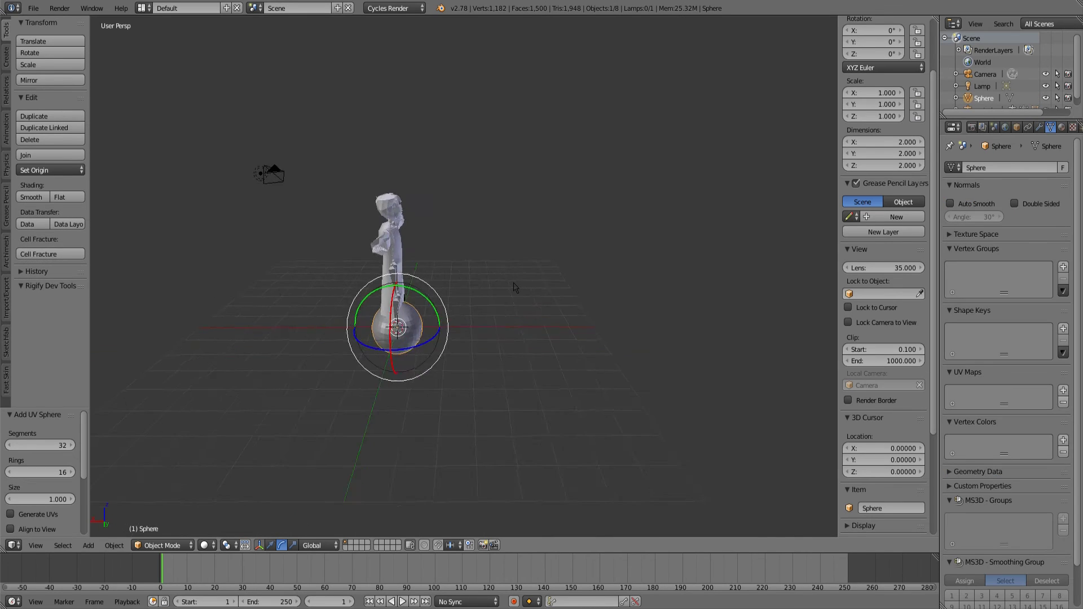
# Step: Move the sphere out in front of the character along the X axis and raise it 3 units on Z
pyautogui.scroll(3, 316, 452)
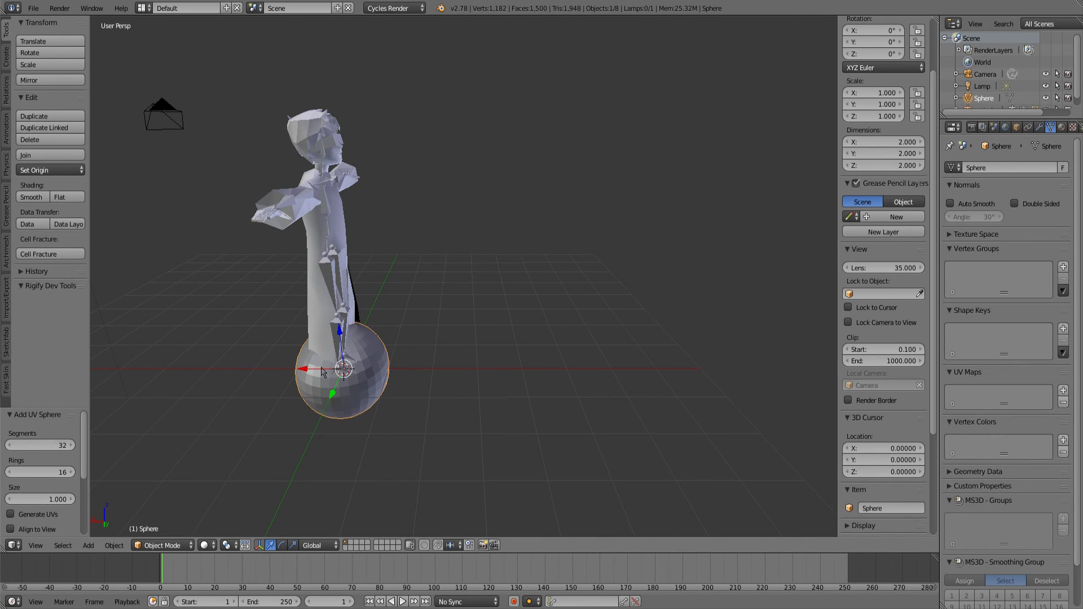
pyautogui.moveTo(317, 370); pyautogui.dragTo(536, 339)
pyautogui.moveTo(576, 307); pyautogui.dragTo(270, 344)
pyautogui.scroll(-8, 559, 259)
pyautogui.scroll(5, 480, 290)
pyautogui.scroll(4, 480, 289)
pyautogui.moveTo(496, 257); pyautogui.dragTo(435, 206)
pyautogui.scroll(5, 435, 206)
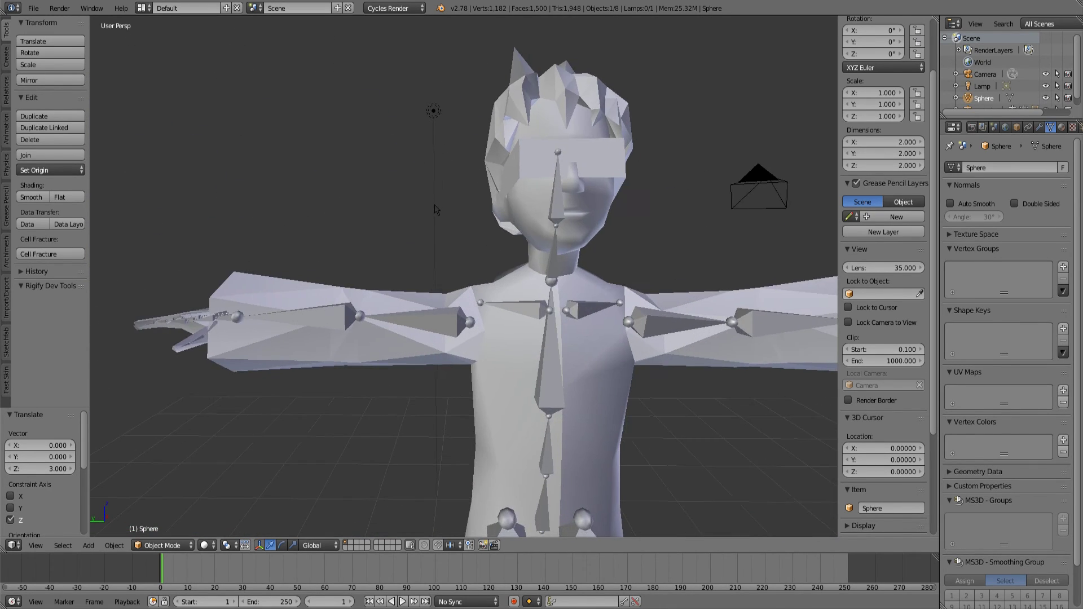
# Step: Add a plane under the character and scale it up by about 38.117 as the ground
pyautogui.scroll(-8, 435, 210)
pyautogui.moveTo(399, 411); pyautogui.dragTo(499, 346)
pyautogui.hotkey('shift', 'a')
pyautogui.moveTo(438, 382)
pyautogui.click(495, 74)
pyautogui.press('s')
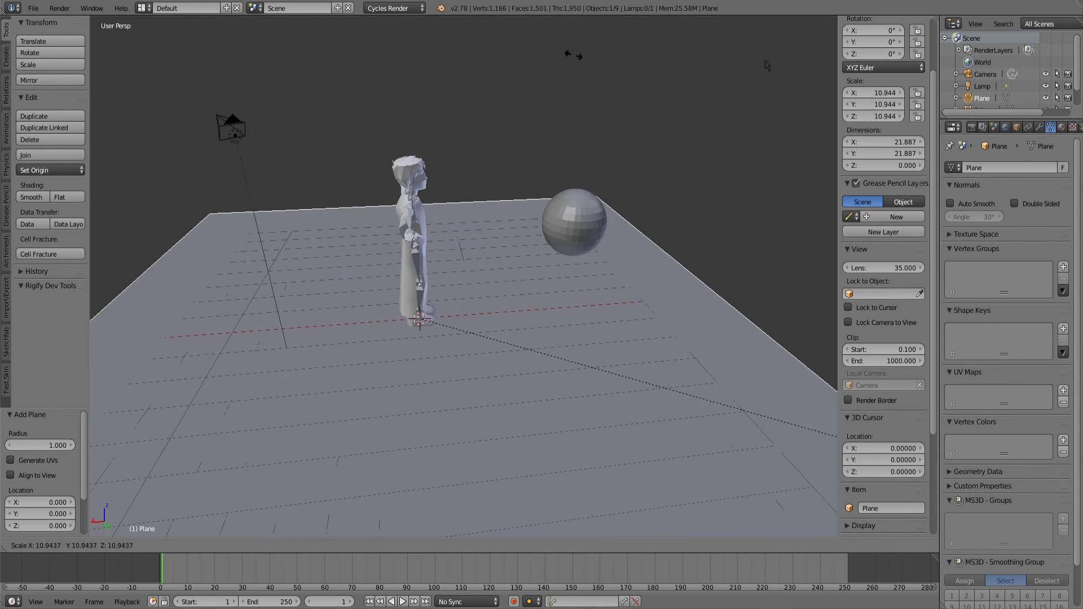
pyautogui.click(799, 308)
# Step: Select the scene's lamp and make it a Sun with an Emission surface, size 0.02 and strength 2
pyautogui.moveTo(613, 353); pyautogui.dragTo(361, 339)
pyautogui.rightClick(335, 262)
pyautogui.rightClick(407, 282)
pyautogui.rightClick(502, 285)
pyautogui.moveTo(667, 304); pyautogui.dragTo(300, 141)
pyautogui.rightClick(301, 144)
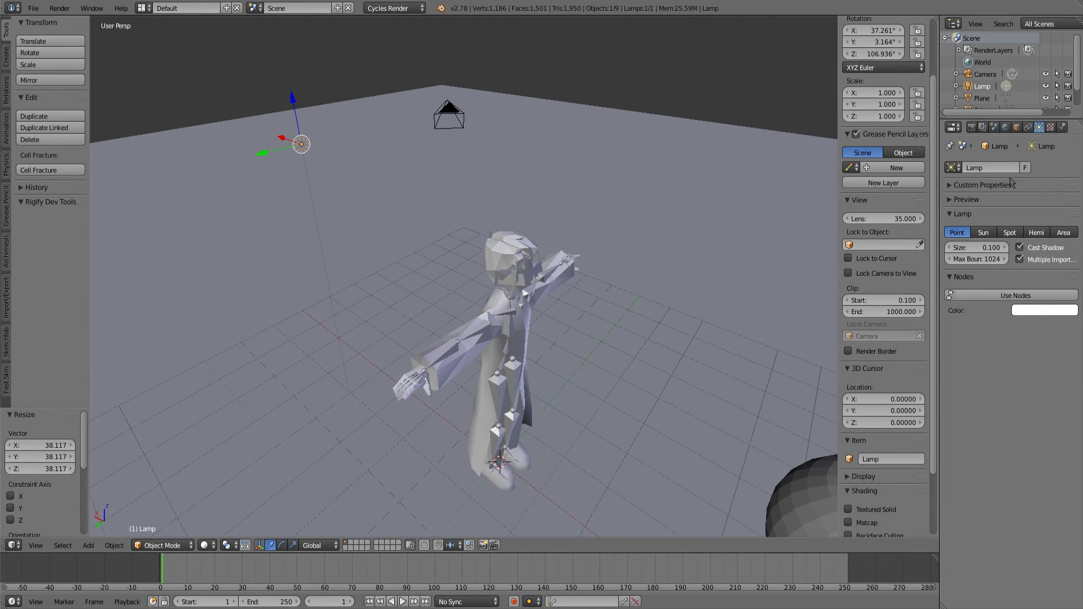
pyautogui.click(972, 188)
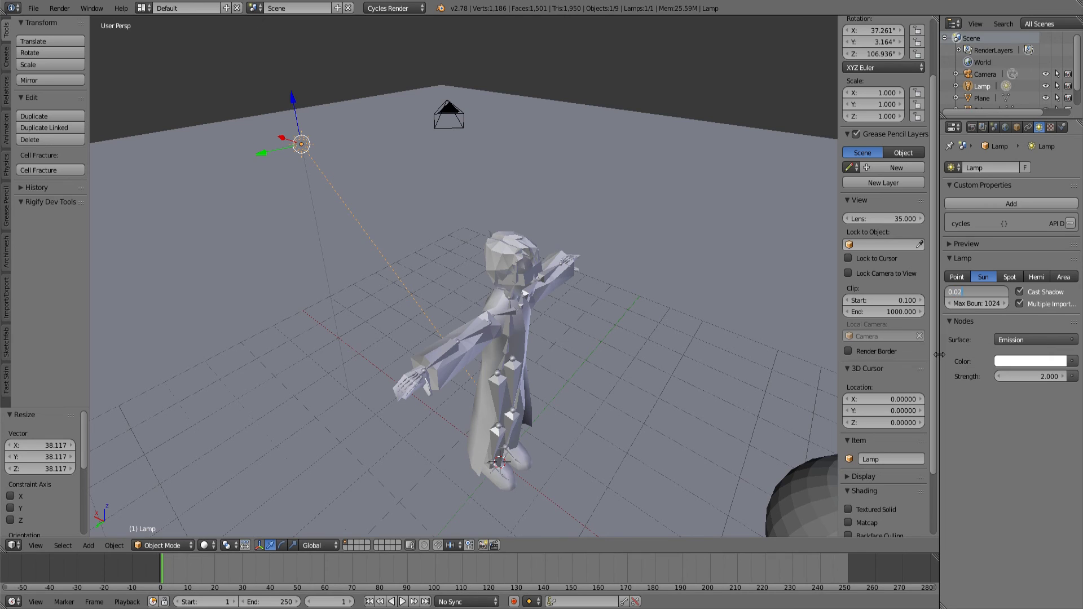
pyautogui.press('Return')
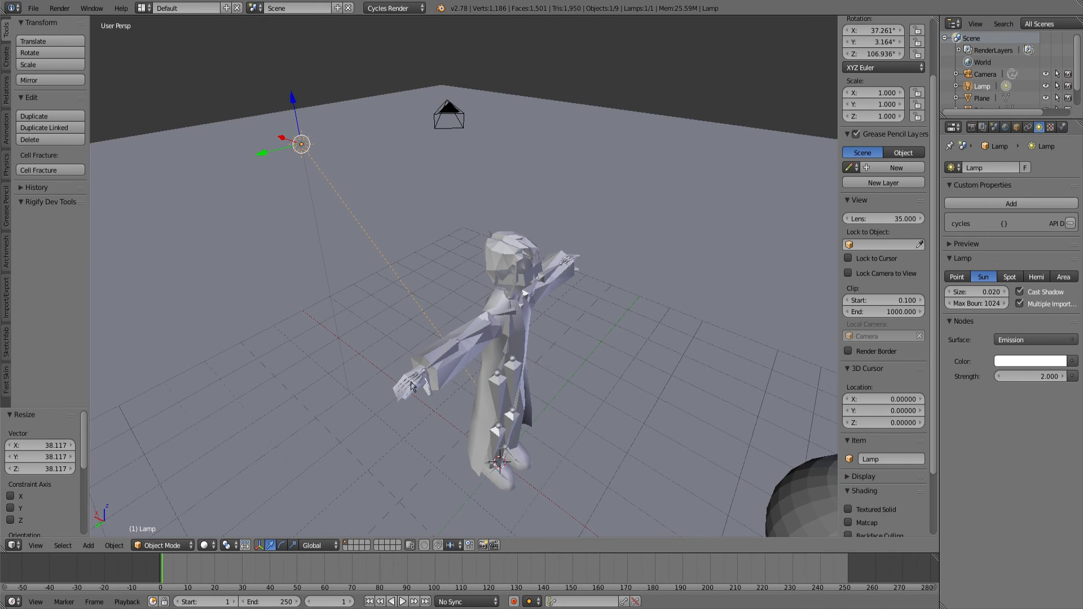
# Step: Set the viewport shading to Material and enable a node-based Diffuse BSDF surface on the torso mesh's skharryTex1 material
pyautogui.moveTo(417, 385); pyautogui.dragTo(203, 537)
pyautogui.click(206, 545)
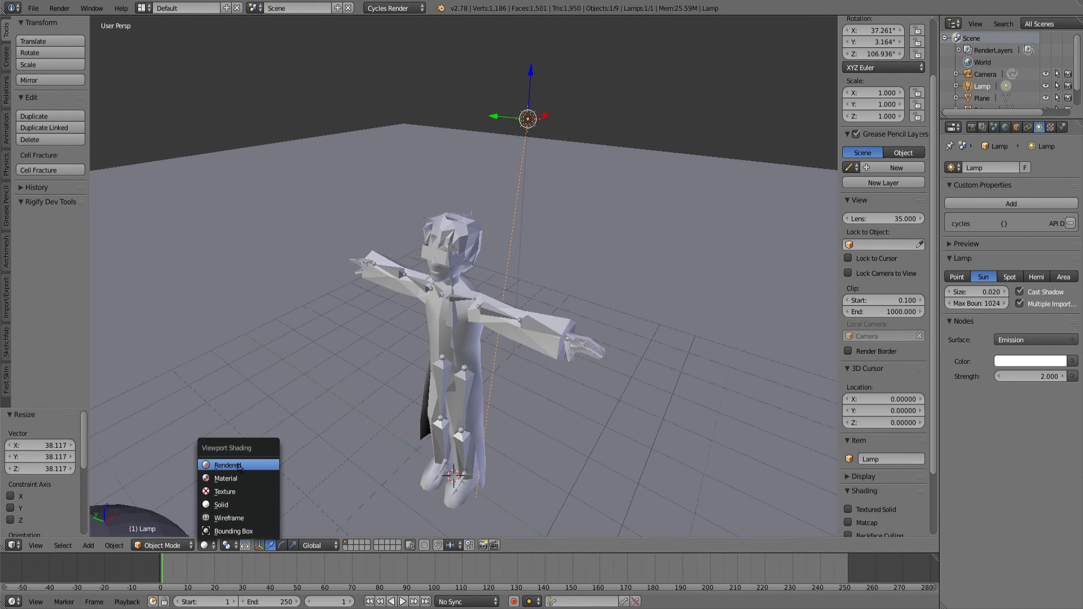
pyautogui.click(239, 467)
pyautogui.moveTo(514, 394)
pyautogui.mouseDown()
pyautogui.moveTo(475, 377)
pyautogui.moveTo(551, 316)
pyautogui.mouseUp()
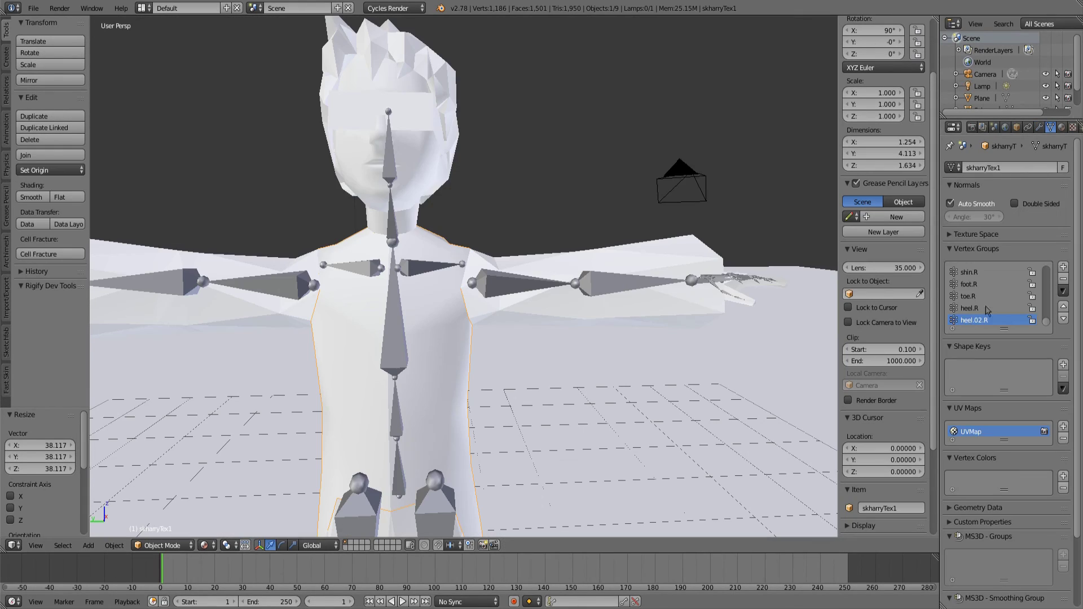
pyautogui.click(1060, 129)
pyautogui.click(1005, 272)
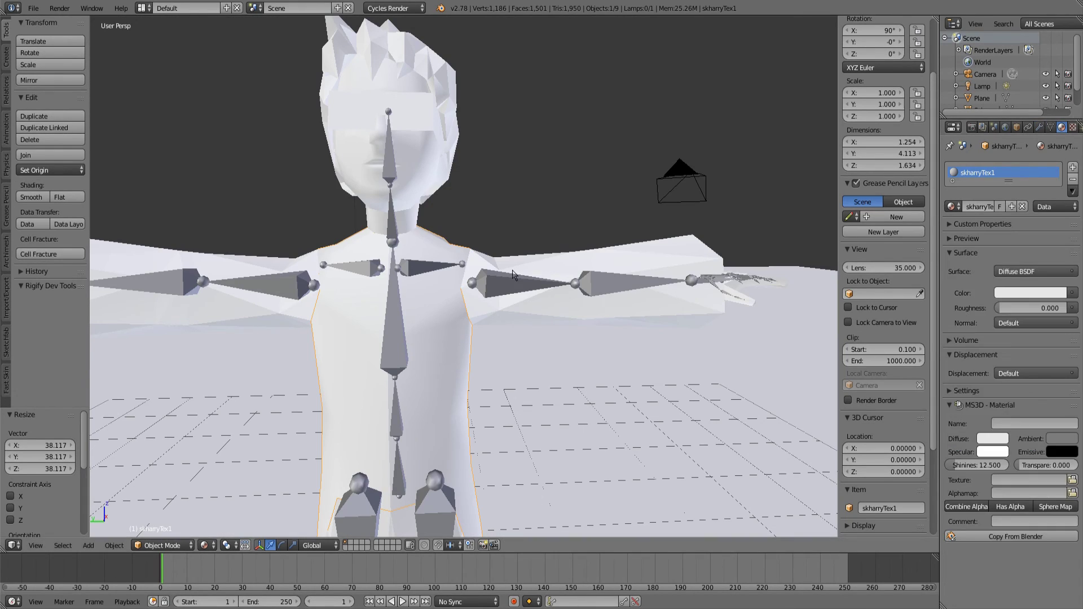
# Step: Split the 3D view, turn the new area into a Node Editor and widen it to show the material's nodes
pyautogui.moveTo(21, 551); pyautogui.dragTo(91, 545)
pyautogui.click(12, 545)
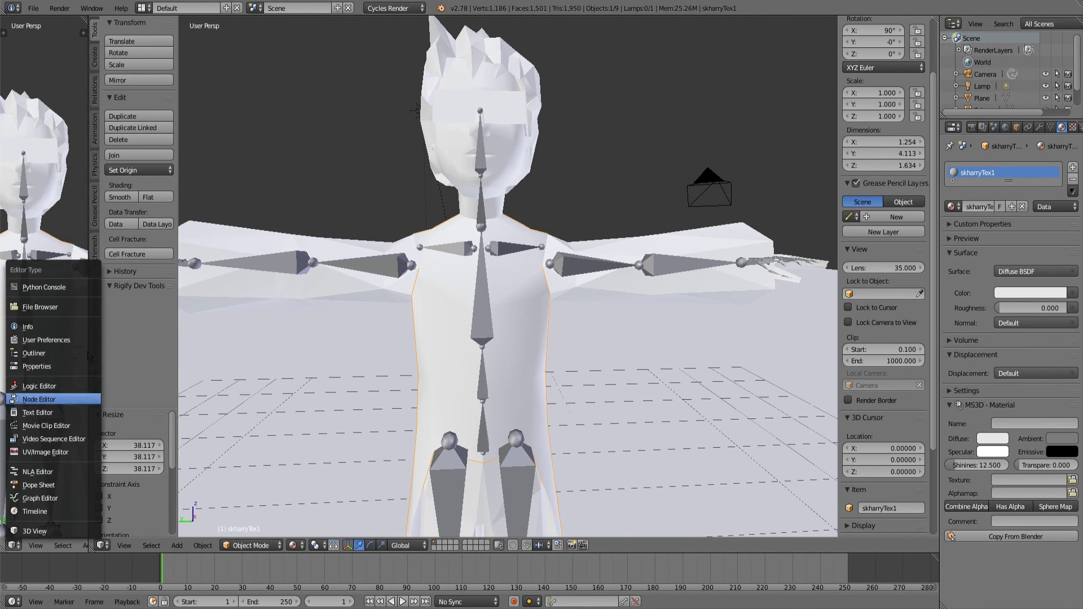
pyautogui.click(53, 399)
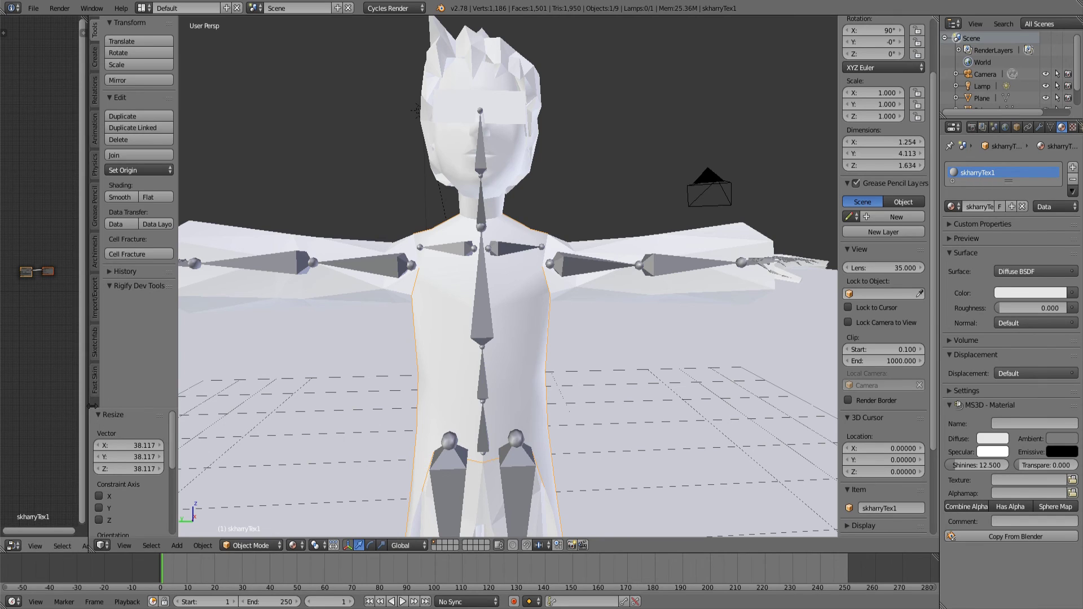
pyautogui.moveTo(90, 406); pyautogui.dragTo(162, 398)
pyautogui.press('n')
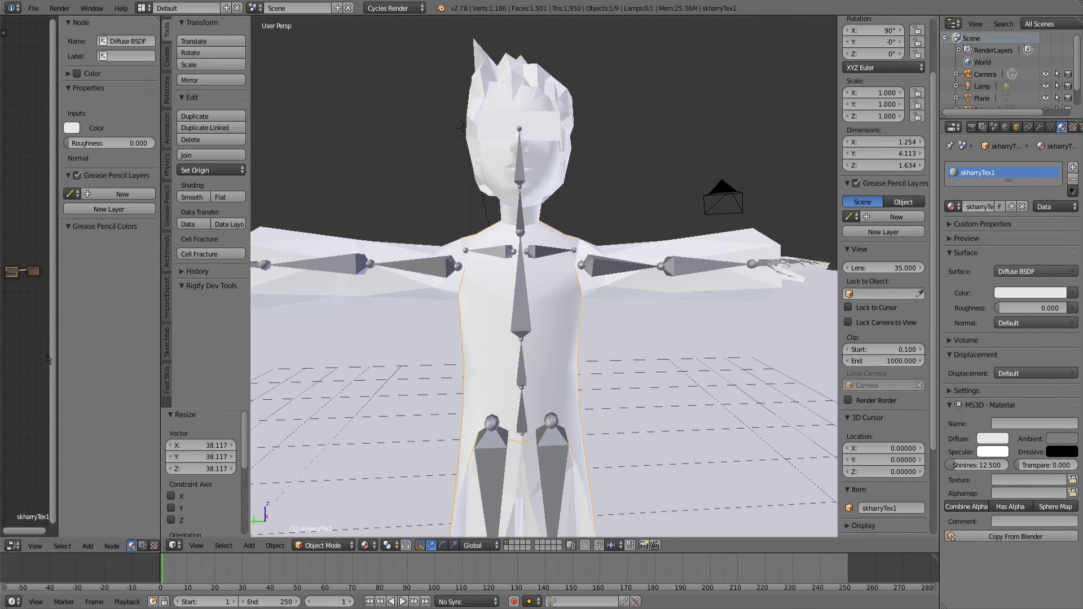
pyautogui.press('n')
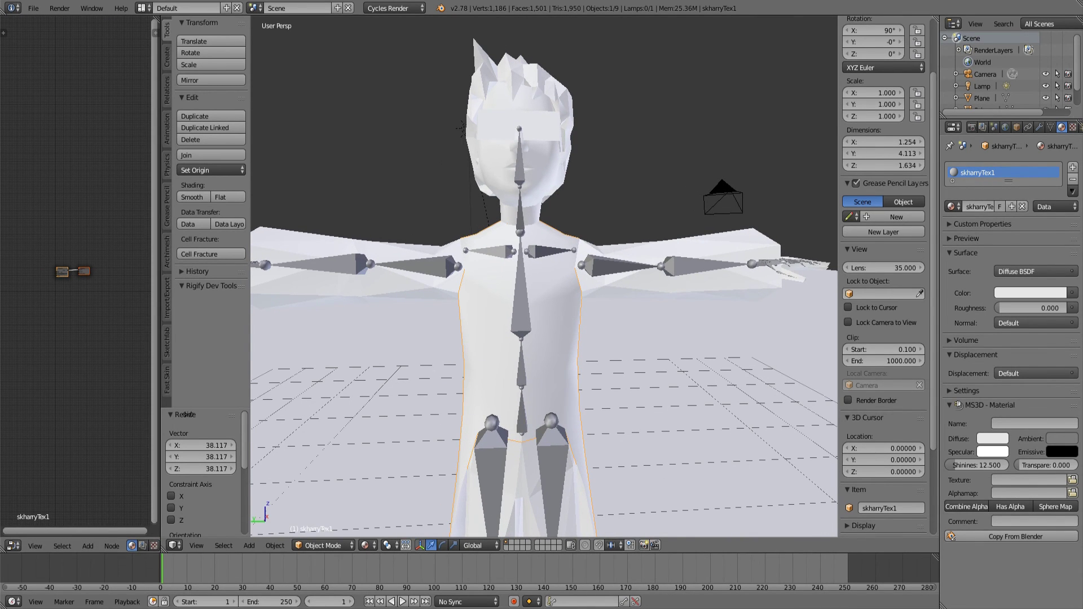
pyautogui.moveTo(160, 449); pyautogui.dragTo(327, 449)
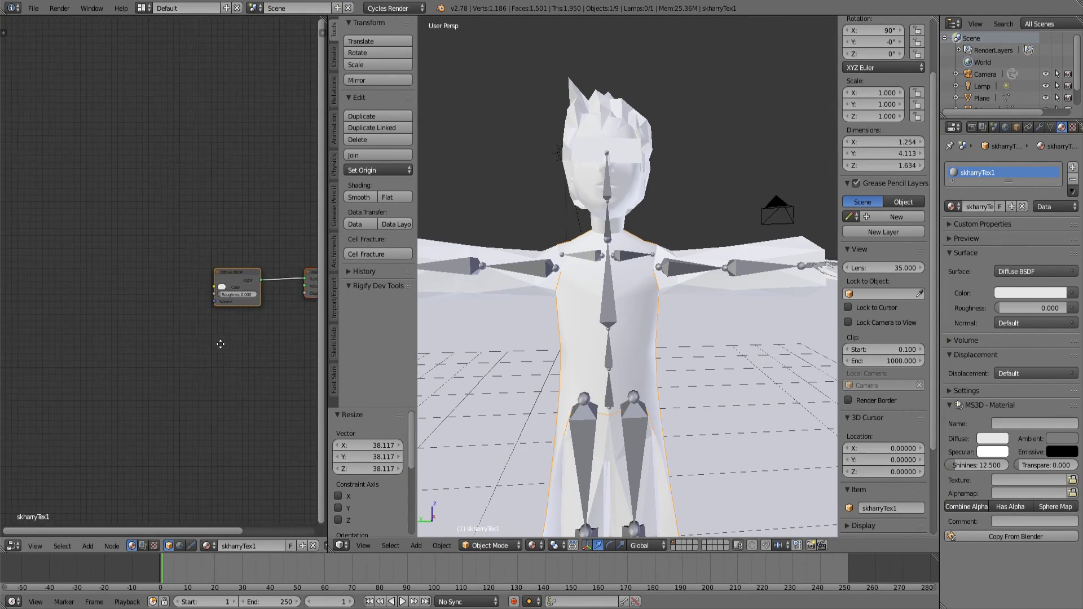
pyautogui.moveTo(221, 344); pyautogui.dragTo(115, 348)
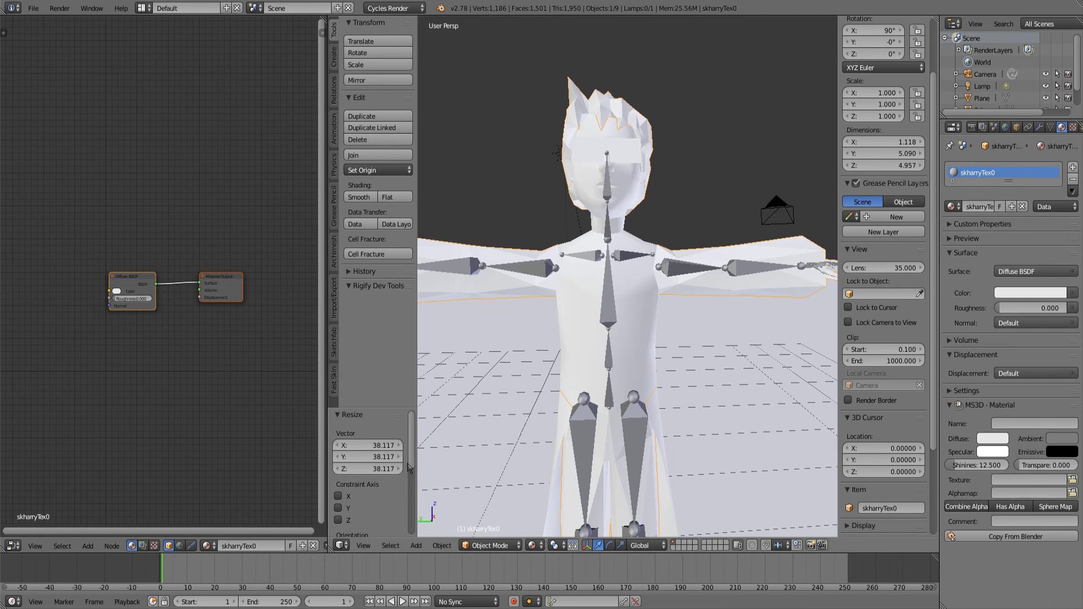
# Step: Add the Image Texture node to the skharryTex0 material and connect its color to the Diffuse BSDF
pyautogui.rightClick(585, 253)
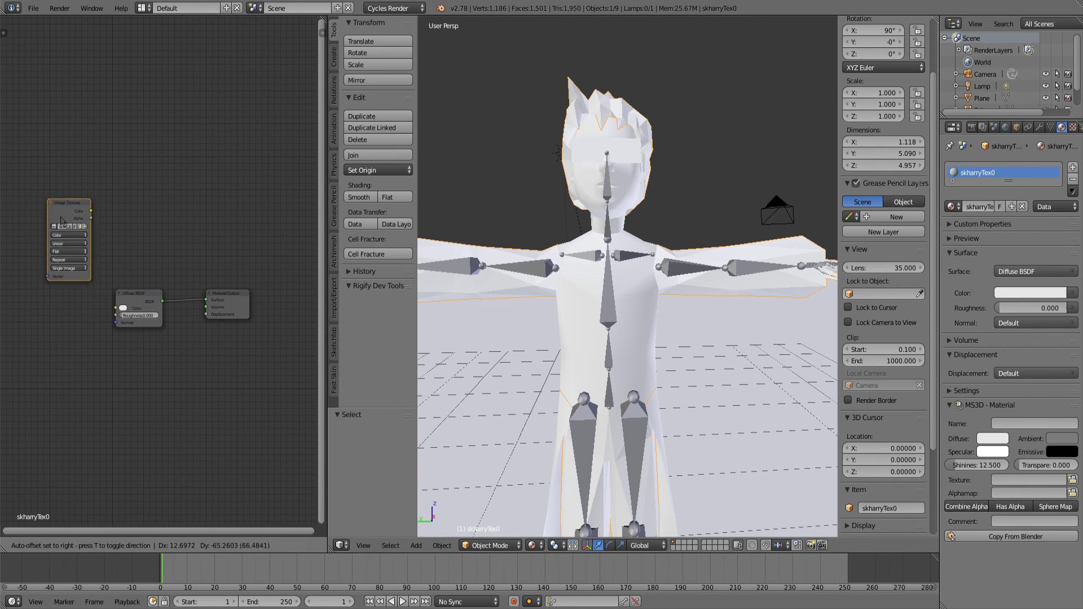
pyautogui.moveTo(84, 214); pyautogui.dragTo(56, 338)
pyautogui.moveTo(74, 336); pyautogui.dragTo(104, 319)
pyautogui.scroll(3, 552, 307)
# Step: Select the torso mesh and connect an Image Texture's color to the Diffuse BSDF of its skharryTex1 material
pyautogui.rightClick(590, 304)
pyautogui.moveTo(649, 299); pyautogui.dragTo(615, 350)
pyautogui.scroll(3, 667, 331)
pyautogui.scroll(-6, 667, 331)
pyautogui.scroll(2, 615, 350)
pyautogui.moveTo(106, 358); pyautogui.dragTo(105, 318)
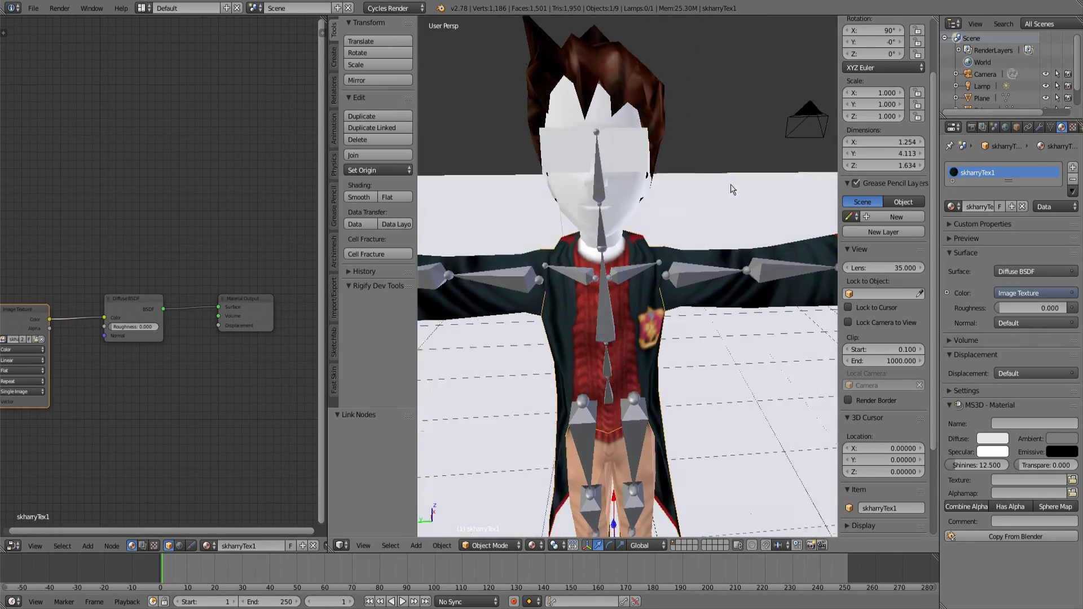
# Step: Give the face mesh's skharryTex3 material a Diffuse BSDF surface and feed its color from an Image Texture node
pyautogui.scroll(2, 733, 186)
pyautogui.moveTo(733, 186); pyautogui.dragTo(649, 237)
pyautogui.rightClick(550, 197)
pyautogui.moveTo(564, 214); pyautogui.dragTo(609, 169)
pyautogui.click(1015, 271)
pyautogui.moveTo(67, 333); pyautogui.dragTo(49, 311)
pyautogui.moveTo(81, 314); pyautogui.dragTo(105, 317)
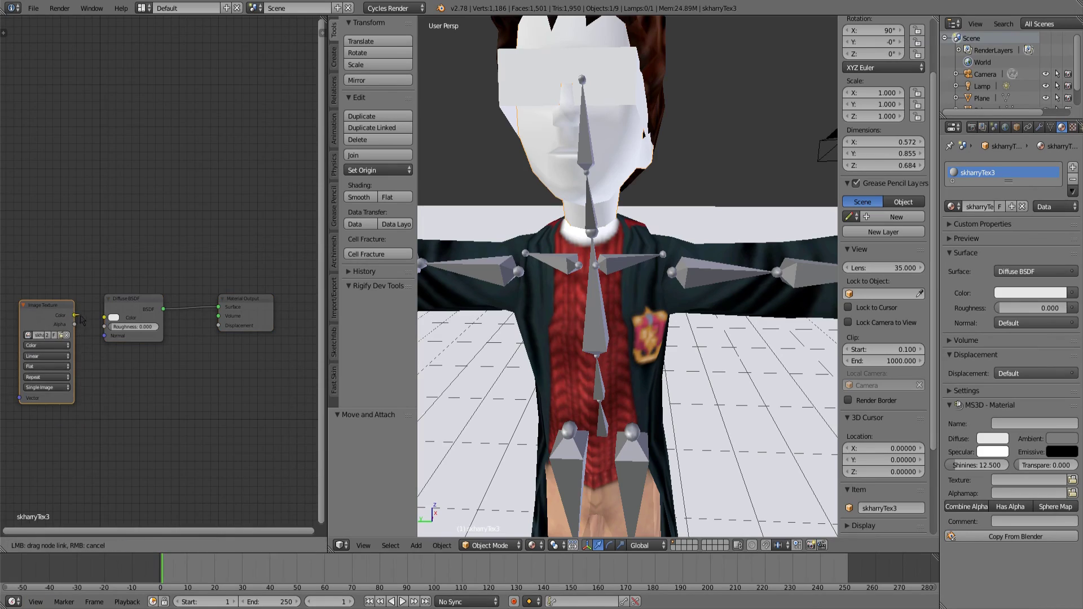
# Step: Give the glasses mesh's skharryTex2 material a Diffuse BSDF surface and feed its color from an Image Texture node
pyautogui.rightClick(627, 122)
pyautogui.moveTo(620, 187); pyautogui.dragTo(660, 231)
pyautogui.click(1010, 271)
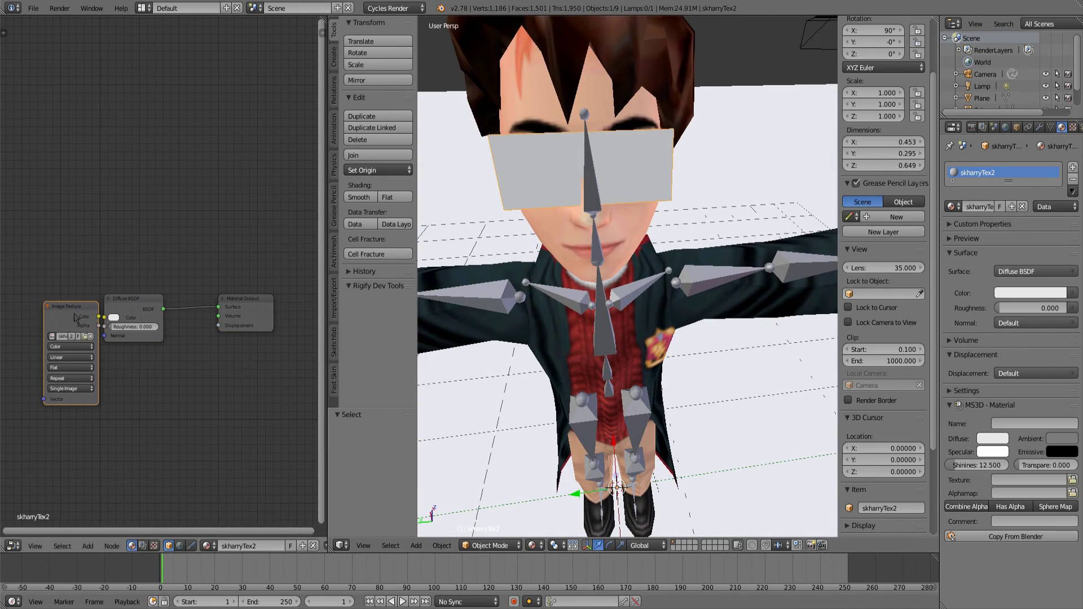
pyautogui.moveTo(72, 304); pyautogui.dragTo(40, 314)
pyautogui.moveTo(66, 324); pyautogui.dragTo(104, 318)
# Step: Switch the 3D view to Rendered shading and check the textured character and glasses from different angles
pyautogui.moveTo(496, 299)
pyautogui.mouseDown()
pyautogui.moveTo(583, 287)
pyautogui.moveTo(511, 288)
pyautogui.moveTo(514, 316)
pyautogui.mouseUp()
pyautogui.scroll(-3, 511, 288)
pyautogui.scroll(4, 510, 288)
pyautogui.click(536, 545)
pyautogui.click(558, 466)
pyautogui.moveTo(626, 305); pyautogui.dragTo(564, 273)
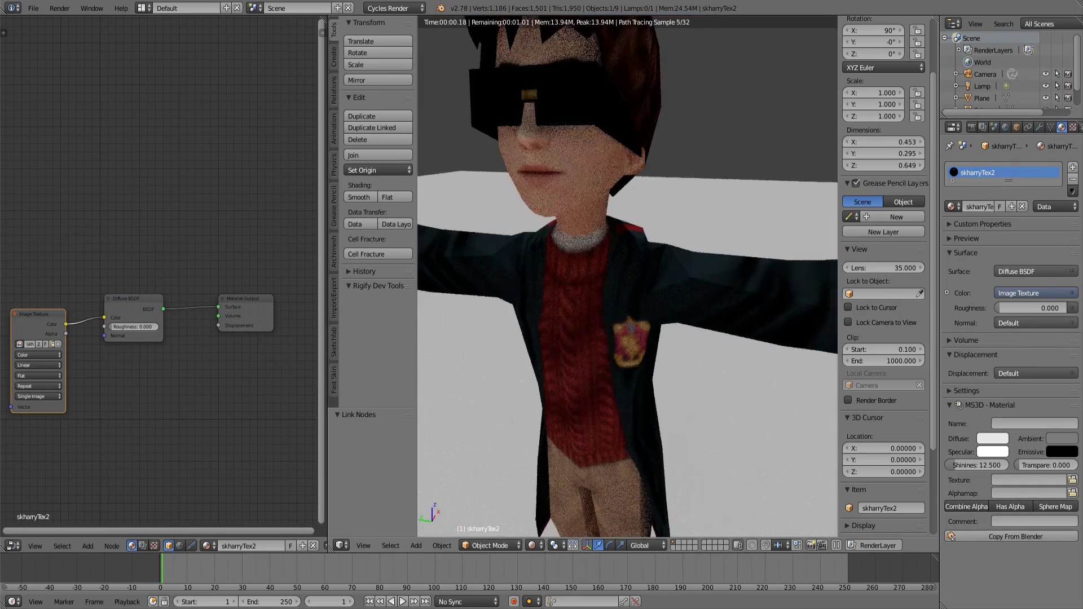
pyautogui.moveTo(556, 329)
pyautogui.mouseDown()
pyautogui.moveTo(483, 372)
pyautogui.moveTo(536, 378)
pyautogui.moveTo(512, 351)
pyautogui.moveTo(649, 345)
pyautogui.mouseUp()
pyautogui.scroll(1, 135, 361)
pyautogui.hotkey('shift', 'd')
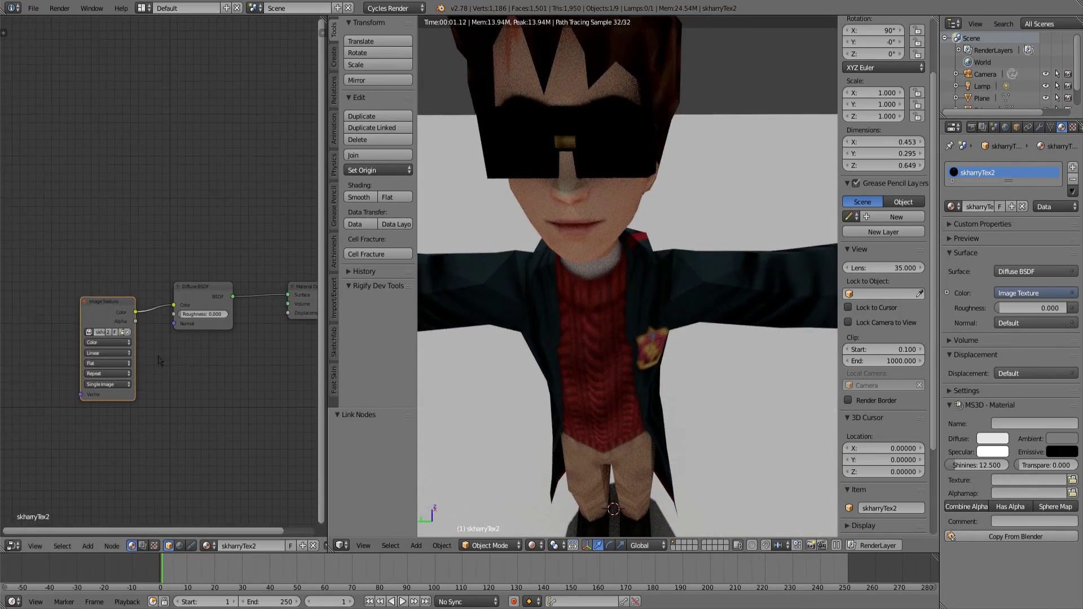
pyautogui.click(249, 215)
pyautogui.press('x')
pyautogui.moveTo(56, 339); pyautogui.dragTo(47, 289)
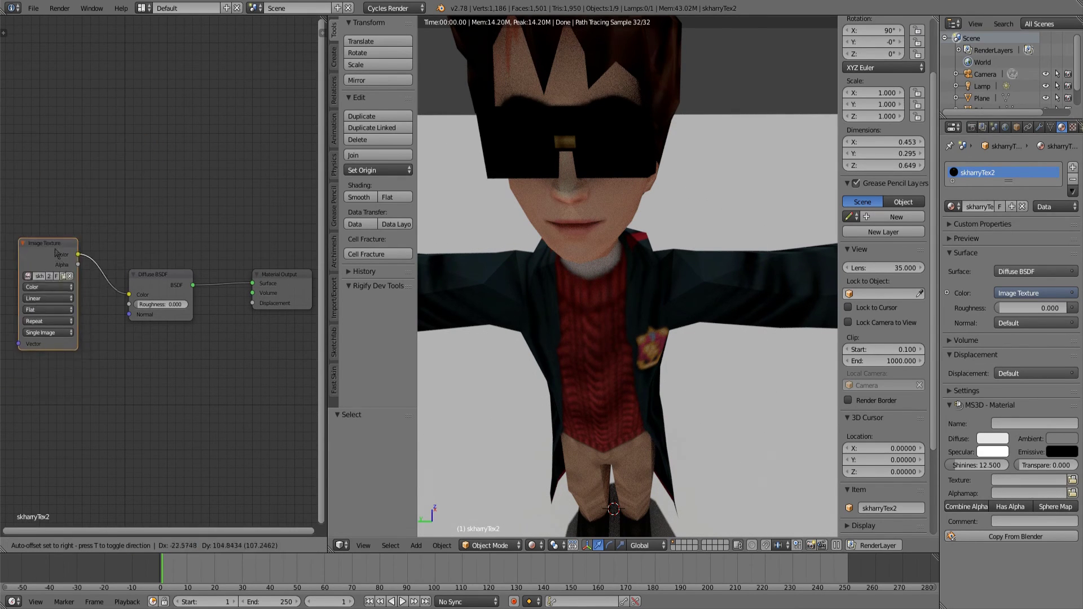
pyautogui.rightClick(48, 289)
# Step: Insert a Mix Shader between the glasses' Diffuse BSDF and Material Output, with the diffuse in the second shader input
pyautogui.hotkey('shift', 'a')
pyautogui.moveTo(246, 407)
pyautogui.click(308, 302)
pyautogui.click(254, 251)
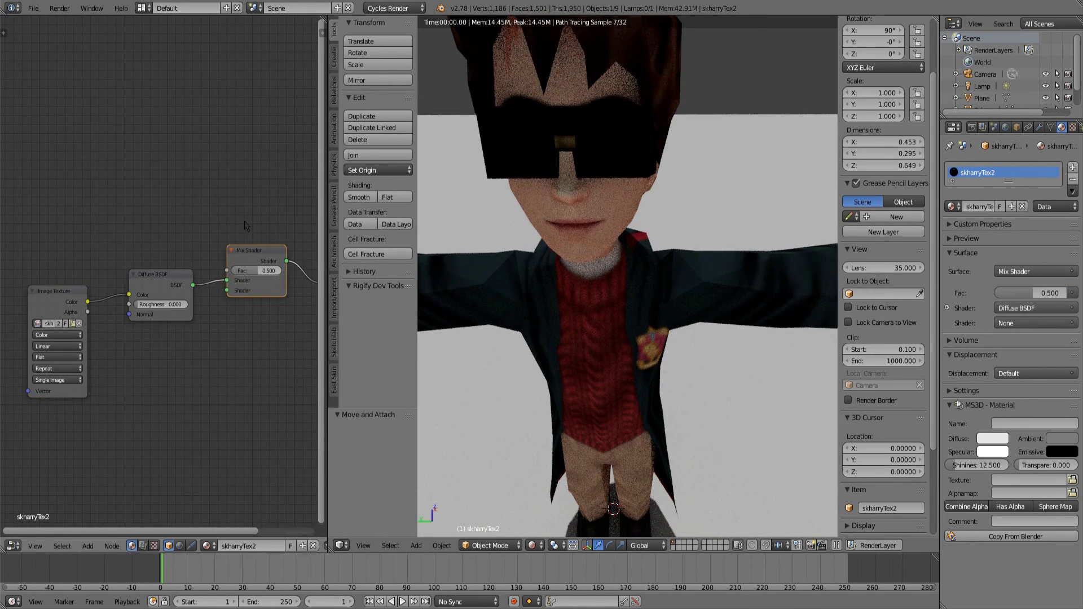
pyautogui.moveTo(192, 267)
pyautogui.mouseDown()
pyautogui.moveTo(180, 275)
pyautogui.moveTo(192, 276)
pyautogui.mouseUp()
# Step: Add a Transparent BSDF node above the Diffuse BSDF and connect it to the Mix Shader's first shader input
pyautogui.hotkey('shift', 'a')
pyautogui.moveTo(163, 322)
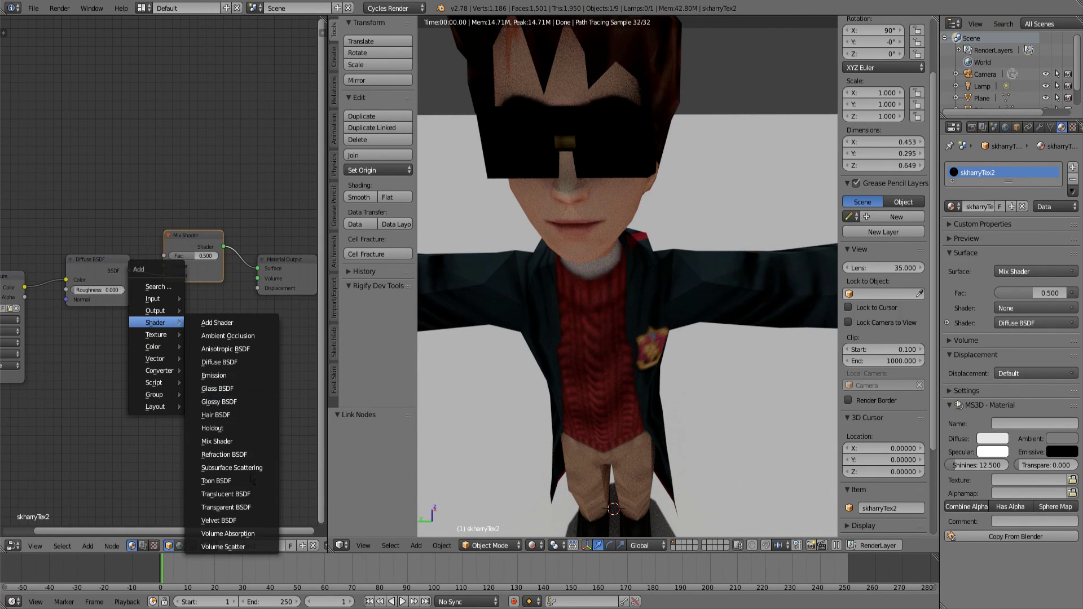
pyautogui.click(239, 507)
pyautogui.click(66, 187)
pyautogui.scroll(3, 84, 186)
pyautogui.moveTo(113, 184); pyautogui.dragTo(163, 267)
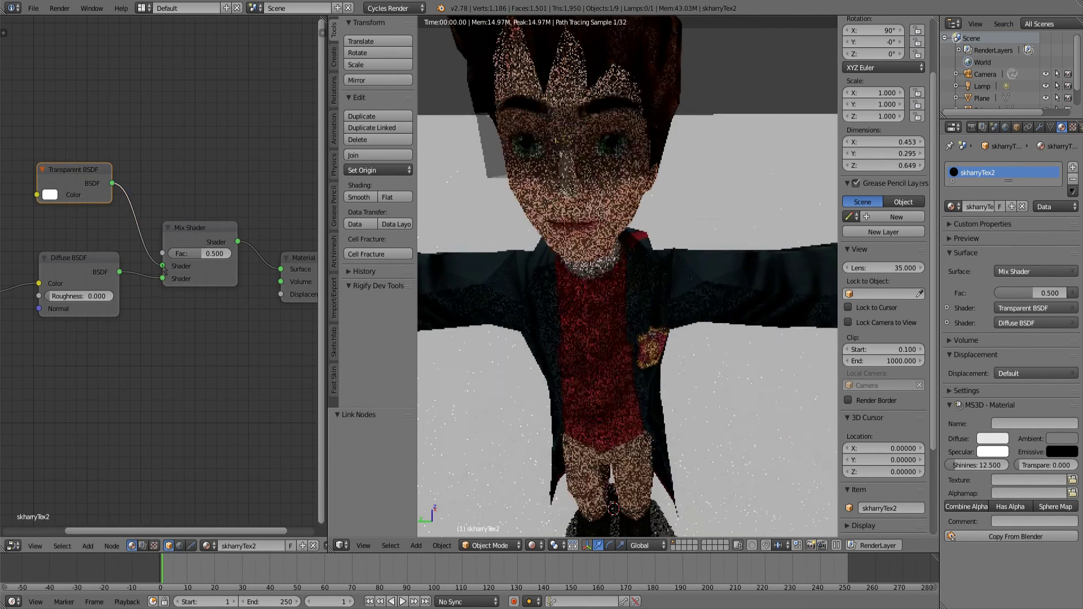
# Step: Connect the Image Texture's Alpha output to the Fac input of the glasses material's Mix Shader
pyautogui.moveTo(128, 206); pyautogui.dragTo(172, 185)
pyautogui.moveTo(38, 284); pyautogui.dragTo(71, 285)
pyautogui.moveTo(65, 286); pyautogui.dragTo(65, 287)
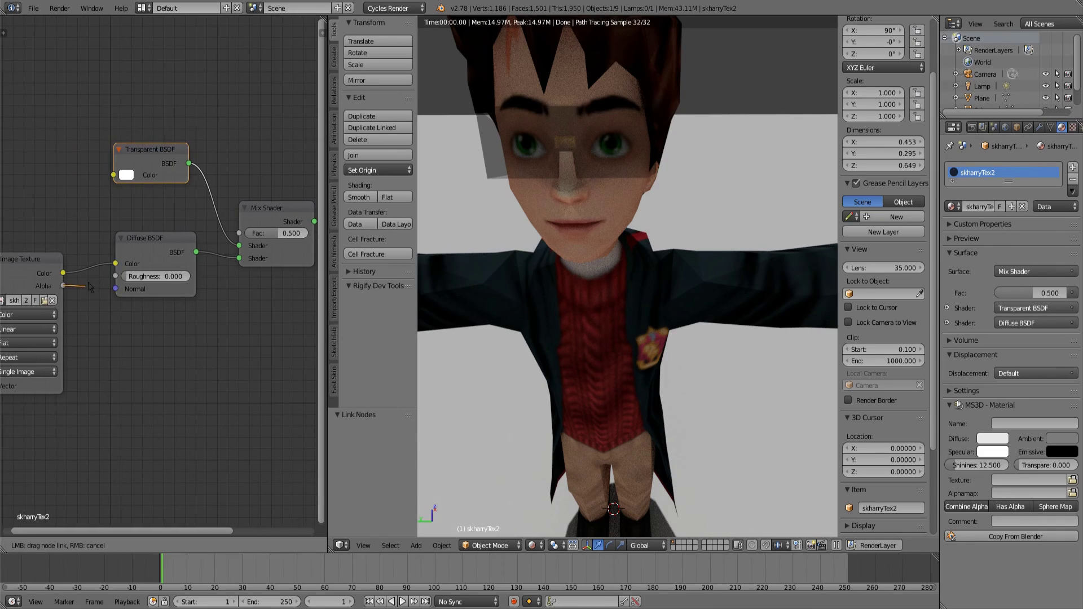
pyautogui.moveTo(232, 233); pyautogui.dragTo(238, 233)
pyautogui.moveTo(255, 149); pyautogui.dragTo(234, 221)
# Step: Inspect the glasses' transparency in the rendered view, and switch the 3D view back to Material shading
pyautogui.moveTo(530, 248); pyautogui.dragTo(526, 343)
pyautogui.moveTo(526, 343)
pyautogui.mouseDown()
pyautogui.moveTo(626, 359)
pyautogui.moveTo(531, 359)
pyautogui.moveTo(505, 384)
pyautogui.moveTo(576, 341)
pyautogui.moveTo(503, 355)
pyautogui.moveTo(549, 357)
pyautogui.mouseUp()
pyautogui.click(546, 478)
pyautogui.scroll(4, 530, 361)
pyautogui.scroll(-4, 556, 350)
pyautogui.moveTo(615, 316)
pyautogui.mouseDown()
pyautogui.moveTo(575, 299)
pyautogui.moveTo(605, 288)
pyautogui.moveTo(597, 344)
pyautogui.moveTo(491, 270)
pyautogui.moveTo(574, 254)
pyautogui.moveTo(643, 274)
pyautogui.mouseUp()
pyautogui.scroll(-8, 606, 288)
pyautogui.scroll(2, 598, 344)
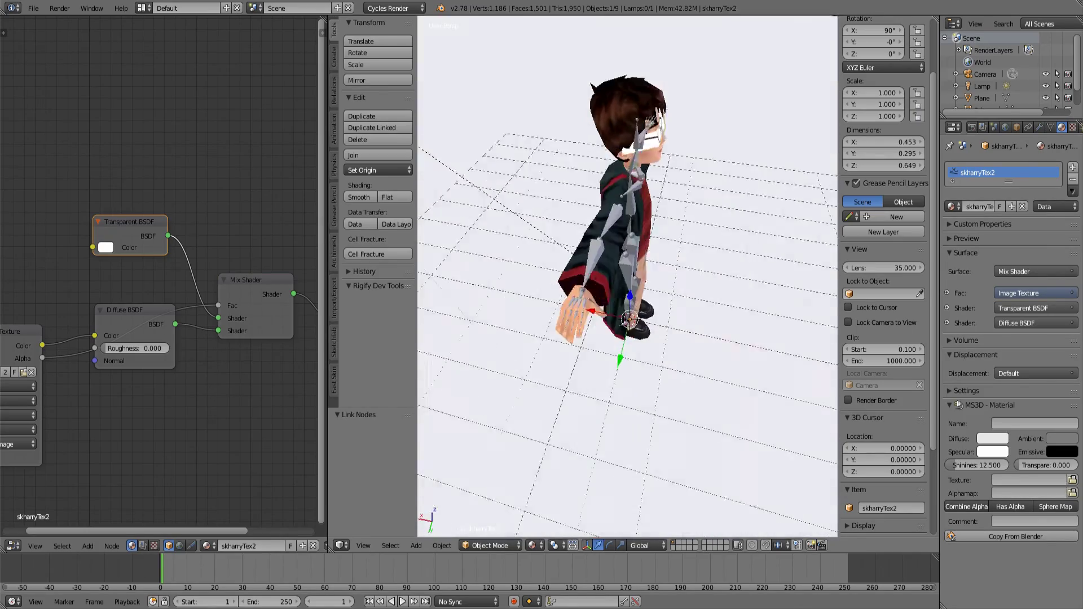
# Step: Add a 32-vertex cone with Radius 1 of 0.040 and depth 1.000 as the wand, and show the scene in wireframe
pyautogui.moveTo(536, 271); pyautogui.dragTo(584, 353)
pyautogui.hotkey('shift', 'a')
pyautogui.moveTo(584, 354)
pyautogui.click(637, 118)
pyautogui.moveTo(636, 119); pyautogui.dragTo(516, 161)
pyautogui.press('z')
pyautogui.scroll(4, 627, 276)
pyautogui.scroll(-5, 628, 276)
pyautogui.moveTo(628, 276); pyautogui.dragTo(629, 247)
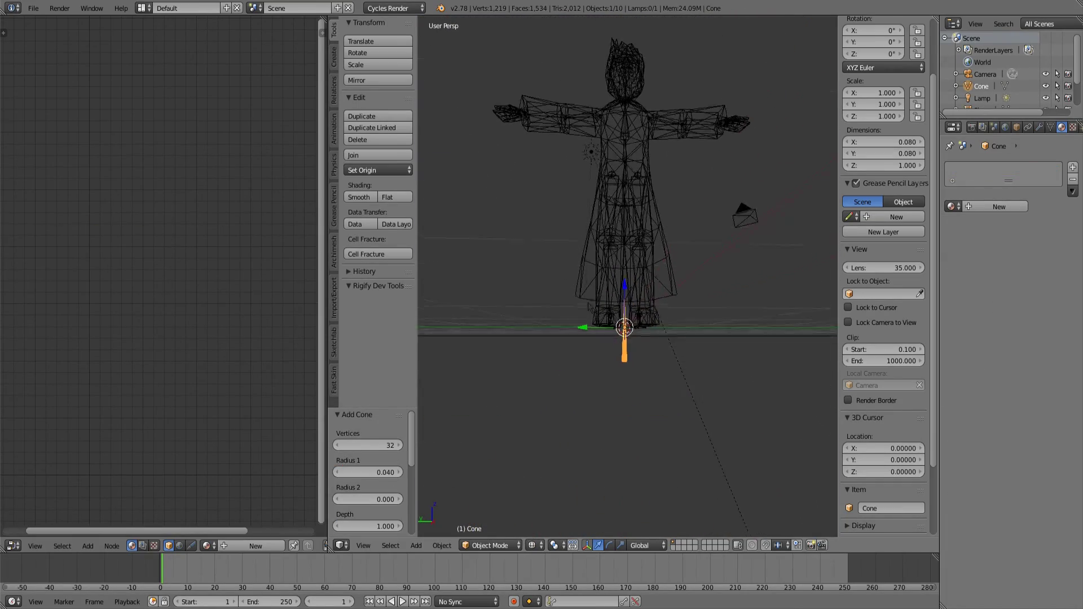
# Step: Set the cone's base fill type to Triangle Fan and check its closed base
pyautogui.scroll(4, 627, 277)
pyautogui.scroll(-3, 626, 277)
pyautogui.moveTo(636, 291); pyautogui.dragTo(594, 226)
pyautogui.scroll(3, 570, 288)
pyautogui.scroll(-5, 593, 226)
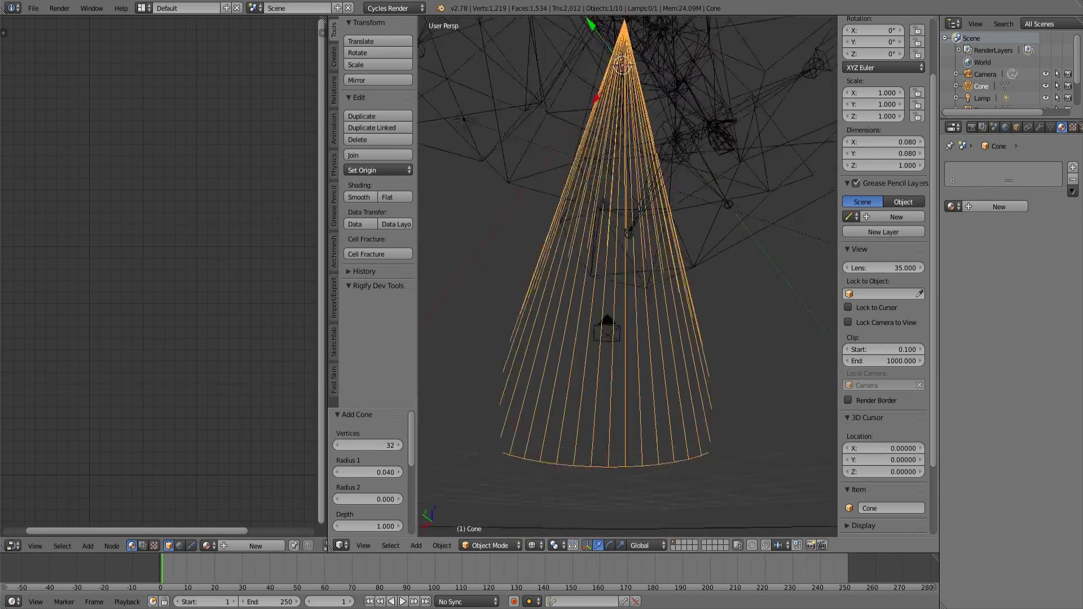
pyautogui.scroll(-4, 350, 432)
pyautogui.moveTo(620, 434); pyautogui.dragTo(649, 341)
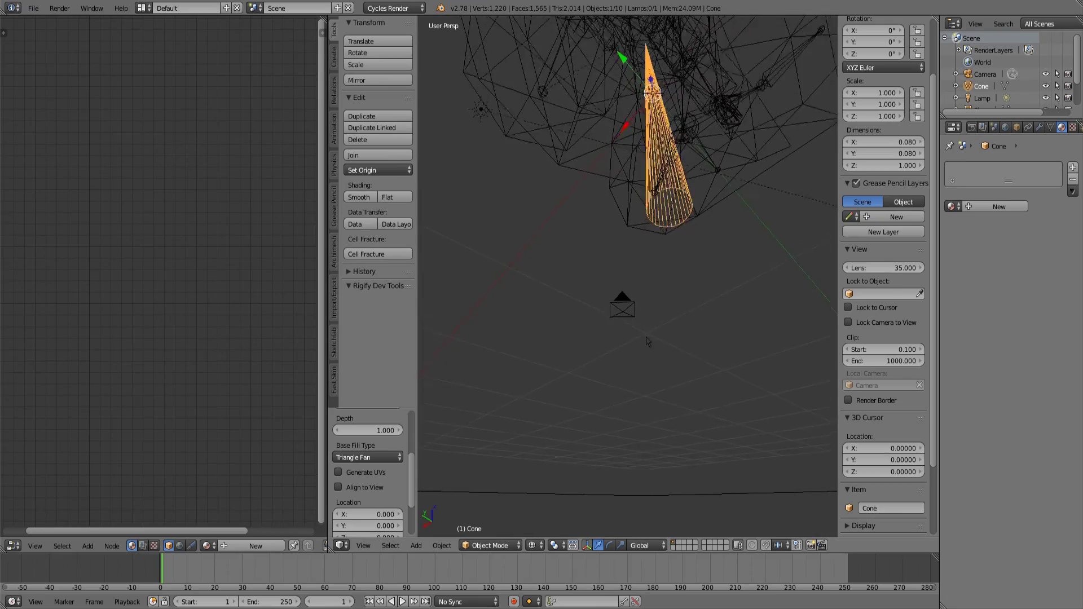
pyautogui.moveTo(648, 248); pyautogui.dragTo(665, 417)
pyautogui.scroll(-8, 599, 324)
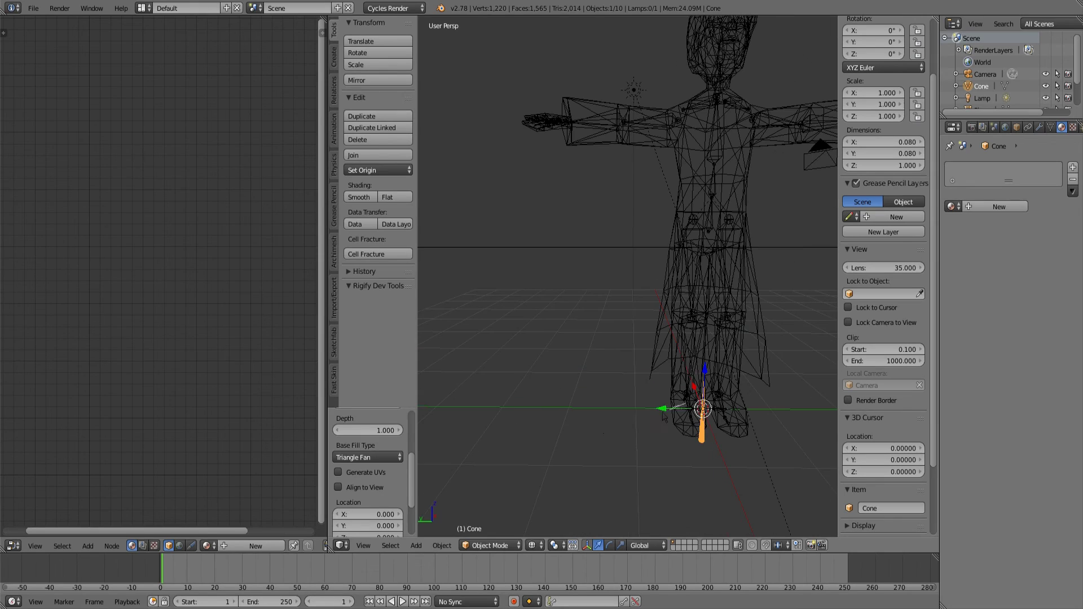
# Step: Move the cone out beside the character and up below the right hand, and return to Solid shading
pyautogui.click(527, 414)
pyautogui.moveTo(527, 414); pyautogui.dragTo(558, 371)
pyautogui.press('g')
pyautogui.press('z')
pyautogui.click(553, 145)
pyautogui.moveTo(553, 144)
pyautogui.mouseDown()
pyautogui.moveTo(665, 175)
pyautogui.moveTo(660, 197)
pyautogui.moveTo(655, 163)
pyautogui.mouseUp()
pyautogui.press('z')
pyautogui.scroll(5, 655, 164)
# Step: Give the cone a new Diffuse BSDF material with a very dark brown color
pyautogui.click(1006, 208)
pyautogui.click(1030, 293)
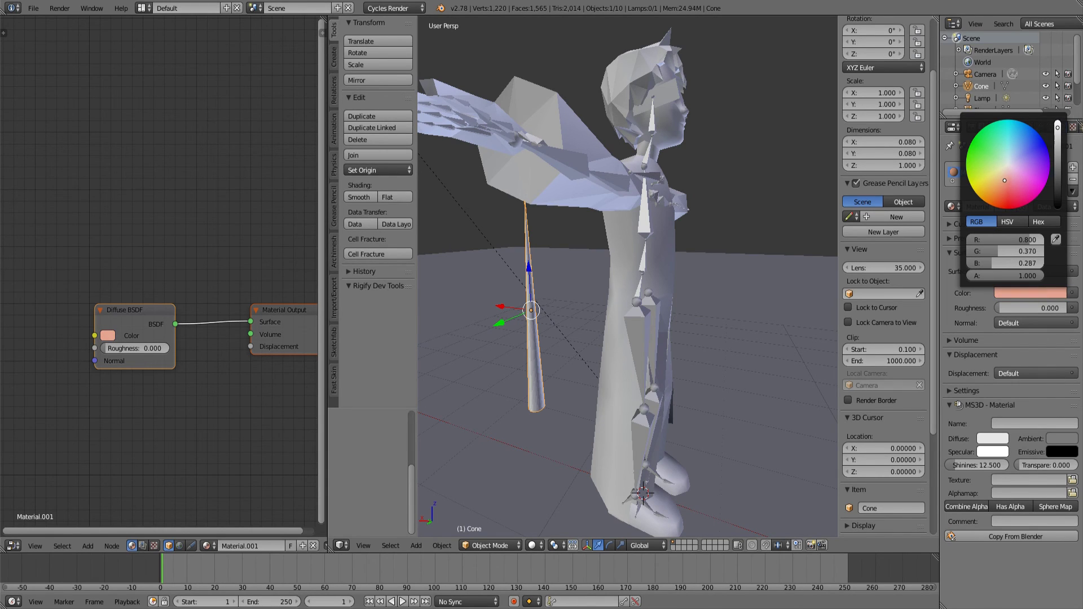
pyautogui.moveTo(1057, 176); pyautogui.dragTo(1057, 186)
# Step: Switch the 3D view to Rendered shading and check the dark wand material beside the character
pyautogui.moveTo(666, 316); pyautogui.dragTo(688, 274)
pyautogui.click(535, 545)
pyautogui.click(555, 466)
pyautogui.moveTo(606, 321); pyautogui.dragTo(622, 359)
pyautogui.scroll(2, 620, 361)
pyautogui.scroll(2, 619, 363)
pyautogui.scroll(-2, 599, 381)
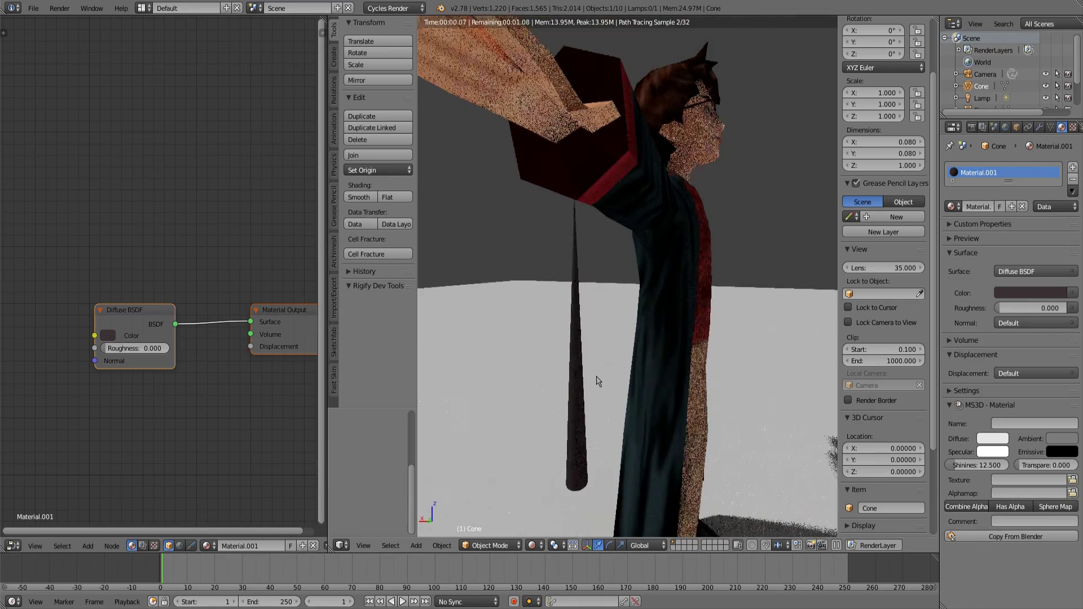
pyautogui.moveTo(604, 354)
pyautogui.mouseDown()
pyautogui.moveTo(636, 462)
pyautogui.moveTo(607, 366)
pyautogui.moveTo(584, 359)
pyautogui.mouseUp()
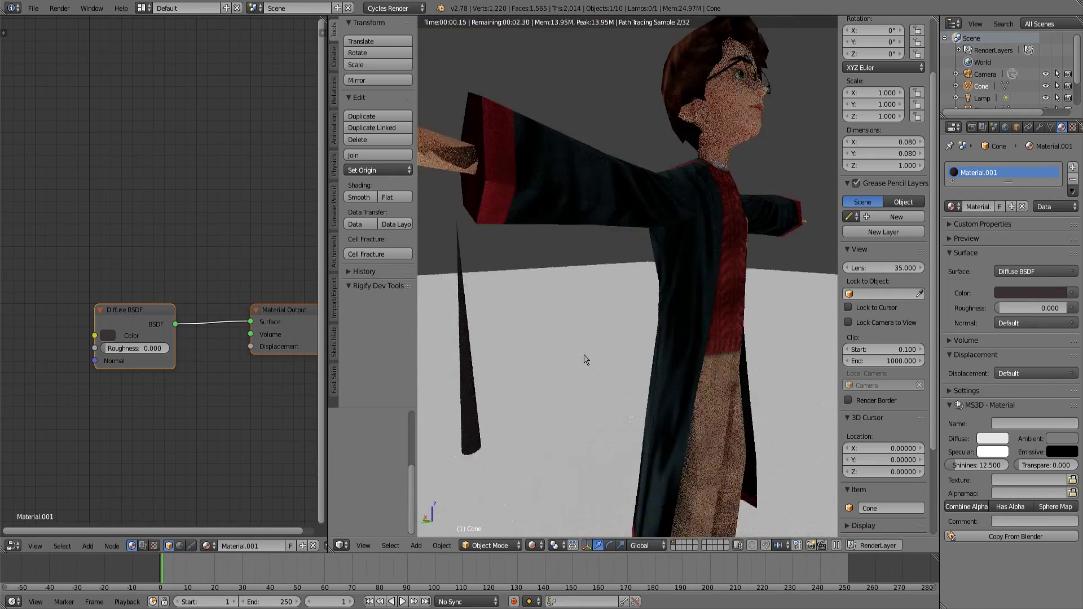
# Step: Return the 3D view to Material shading and rotate the cone -90° about the Y axis
pyautogui.click(536, 546)
pyautogui.click(536, 471)
pyautogui.moveTo(529, 394)
pyautogui.mouseDown()
pyautogui.moveTo(703, 380)
pyautogui.moveTo(666, 399)
pyautogui.moveTo(544, 401)
pyautogui.moveTo(532, 366)
pyautogui.mouseUp()
pyautogui.press('r')
pyautogui.press('y')
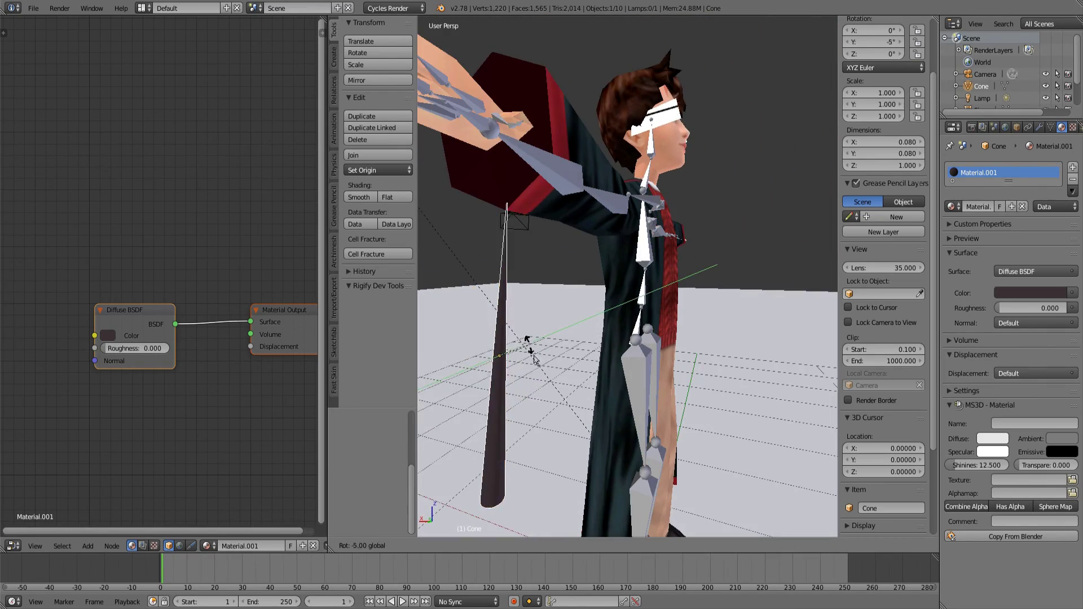
pyautogui.click(528, 411)
# Step: Put the metarig in Pose Mode and curl the first and second bones of the right pinky, ring and middle fingers downward
pyautogui.moveTo(529, 412); pyautogui.dragTo(658, 330)
pyautogui.moveTo(619, 372); pyautogui.dragTo(597, 429)
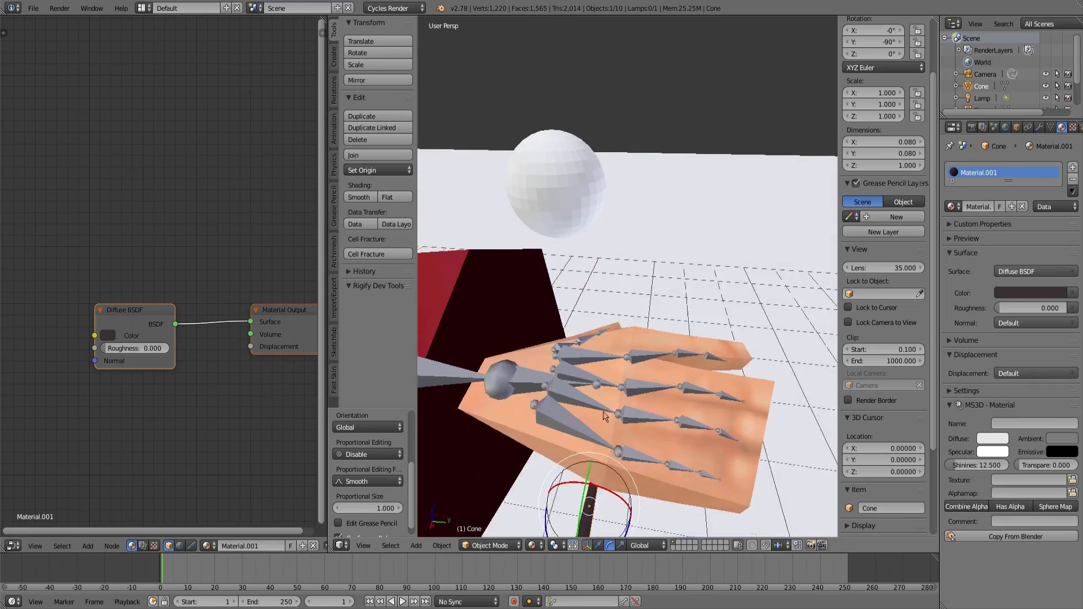
pyautogui.moveTo(620, 364); pyautogui.dragTo(620, 337)
pyautogui.rightClick(620, 339)
pyautogui.hotkey('ctrl', 'Tab')
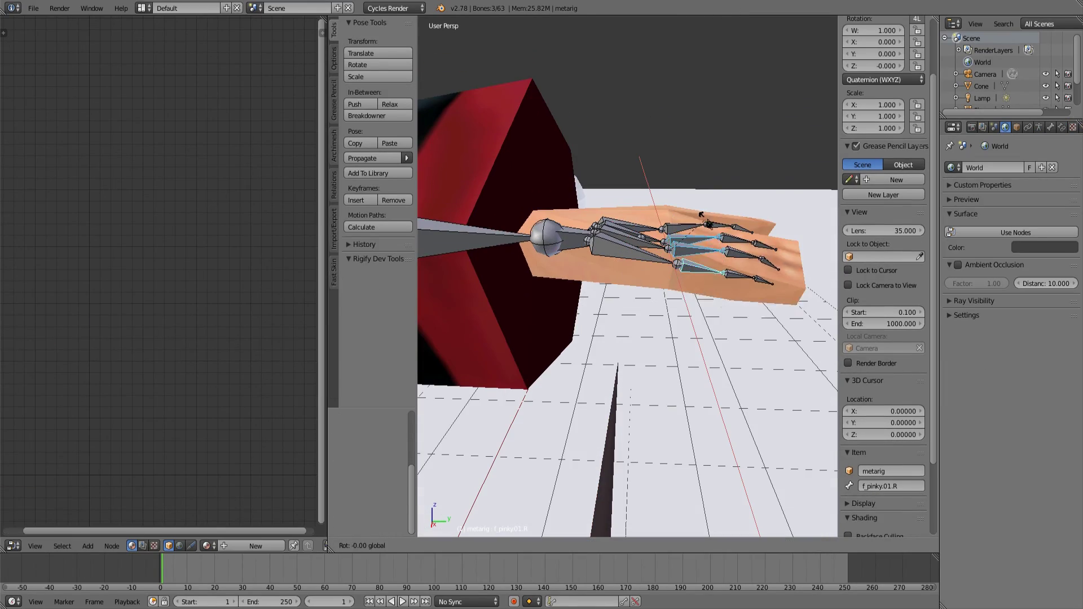
pyautogui.moveTo(673, 300); pyautogui.dragTo(600, 331)
pyautogui.scroll(2, 600, 330)
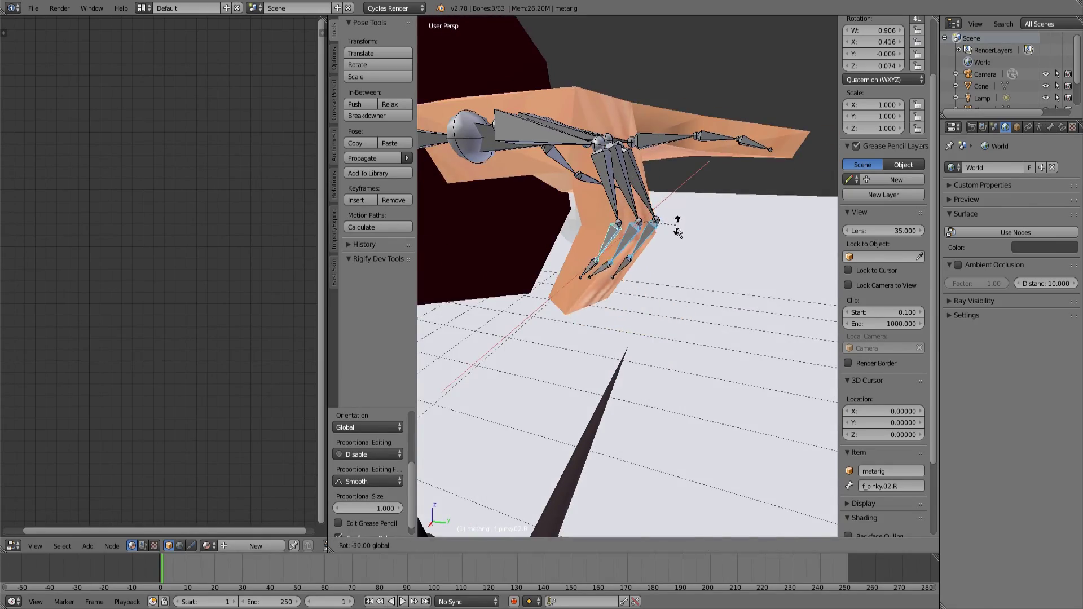
pyautogui.click(679, 233)
# Step: Curl the fingertip bones of the right pinky, ring and middle fingers inward toward the palm
pyautogui.rightClick(655, 208)
pyautogui.keyDown('shift'); pyautogui.rightClick(669, 205); pyautogui.keyUp('shift')
pyautogui.keyDown('shift'); pyautogui.rightClick(682, 197); pyautogui.keyUp('shift')
pyautogui.moveTo(679, 233)
pyautogui.mouseDown()
pyautogui.moveTo(666, 226)
pyautogui.moveTo(696, 232)
pyautogui.mouseUp()
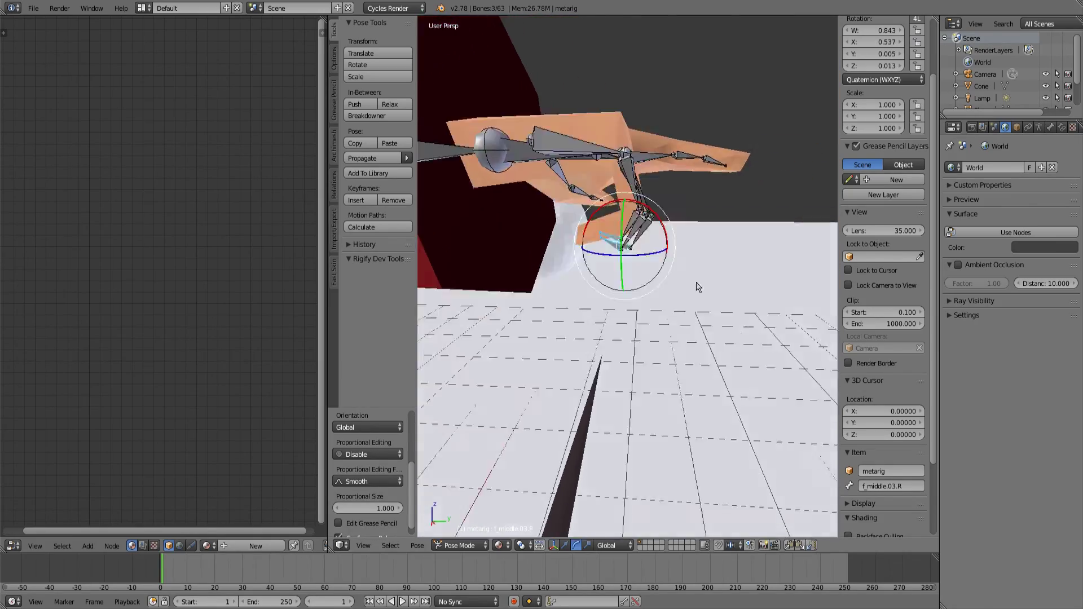
pyautogui.scroll(2, 698, 287)
pyautogui.moveTo(698, 287); pyautogui.dragTo(627, 288)
pyautogui.moveTo(637, 296); pyautogui.dragTo(662, 299)
# Step: Try to bend the right index finger by rotating its middle bone f_index.02.R
pyautogui.rightClick(750, 260)
pyautogui.press('r')
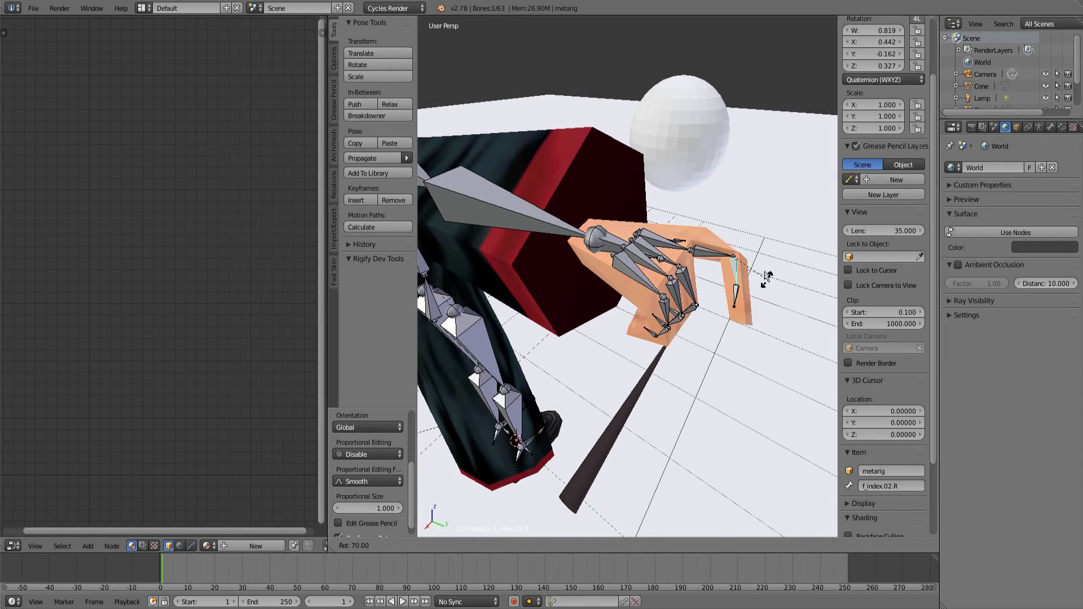
pyautogui.click(756, 236)
pyautogui.moveTo(756, 236); pyautogui.dragTo(723, 287)
# Step: Try to rotate the right index fingertip bone f_index.03.R about the X axis, and undo the rotation
pyautogui.press('z')
pyautogui.press('z')
pyautogui.scroll(6, 722, 288)
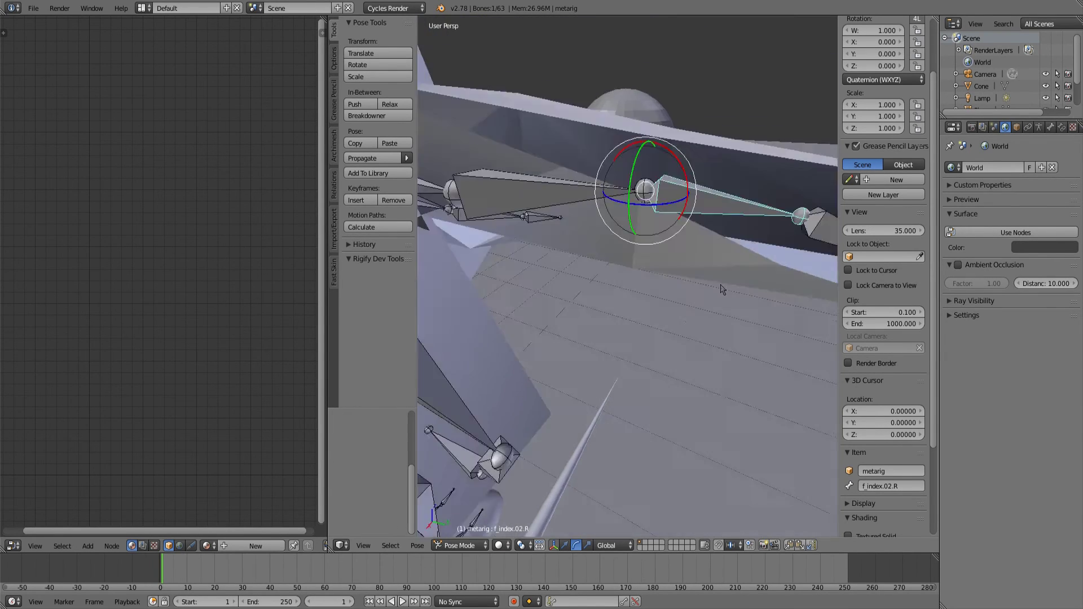
pyautogui.scroll(-3, 721, 287)
pyautogui.rightClick(712, 261)
pyautogui.press('r')
pyautogui.press('x')
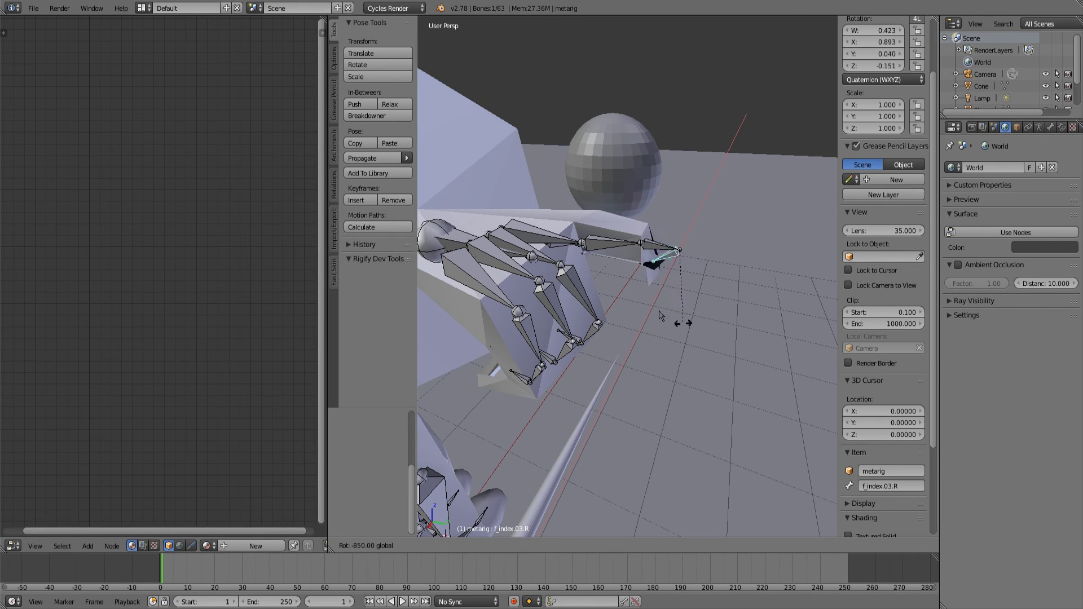
pyautogui.click(781, 262)
pyautogui.hotkey('ctrl', 'z')
# Step: Return to Object Mode, select the cone and raise it along the Z axis to the height of the right hand
pyautogui.scroll(-4, 781, 261)
pyautogui.moveTo(782, 261); pyautogui.dragTo(596, 271)
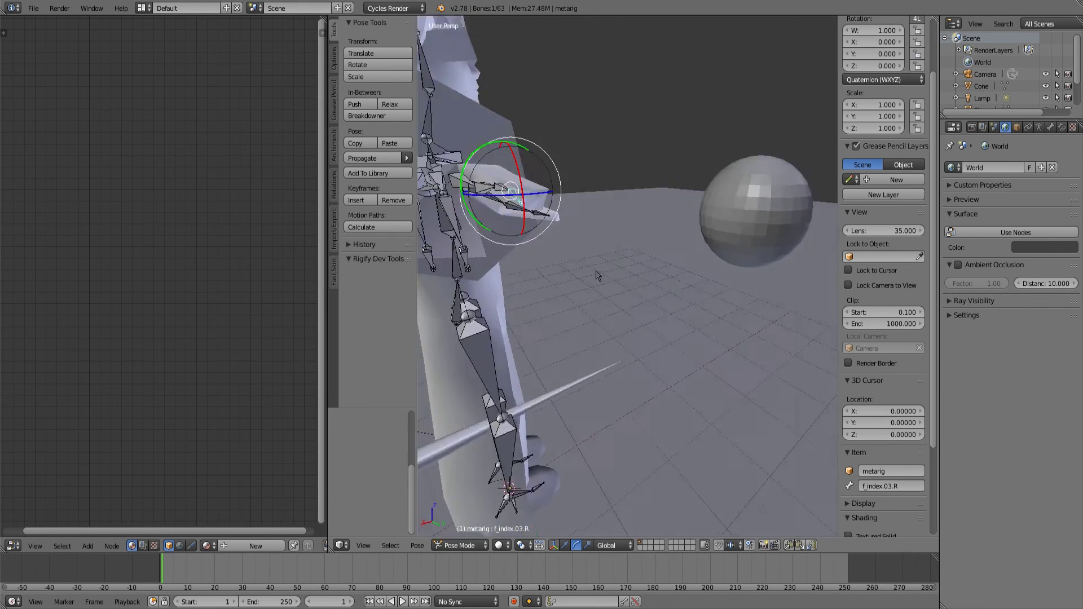
pyautogui.hotkey('ctrl', 'Tab')
pyautogui.rightClick(573, 367)
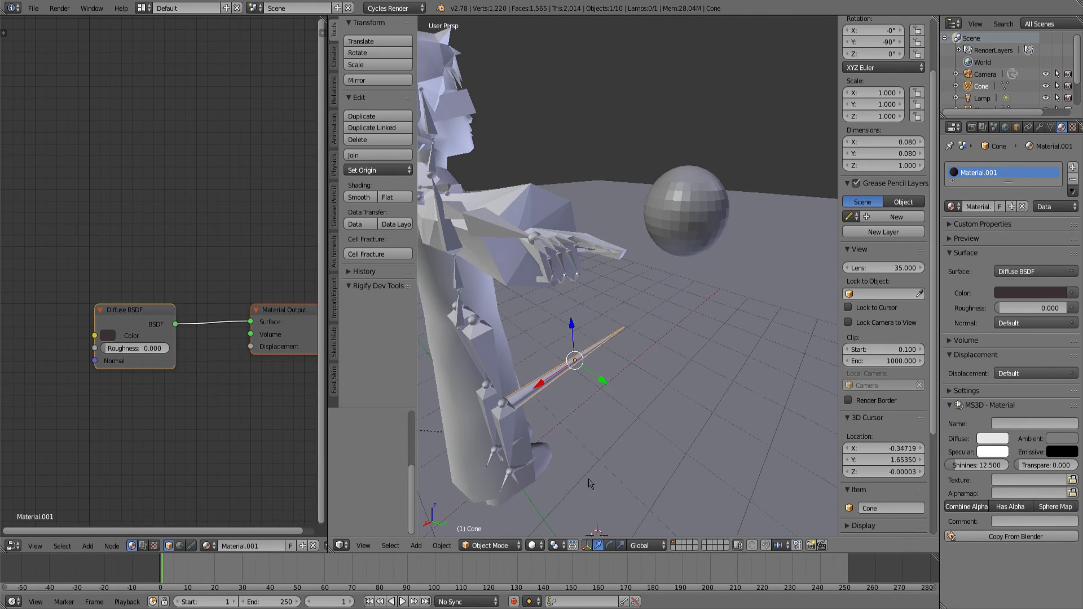
pyautogui.click(615, 146)
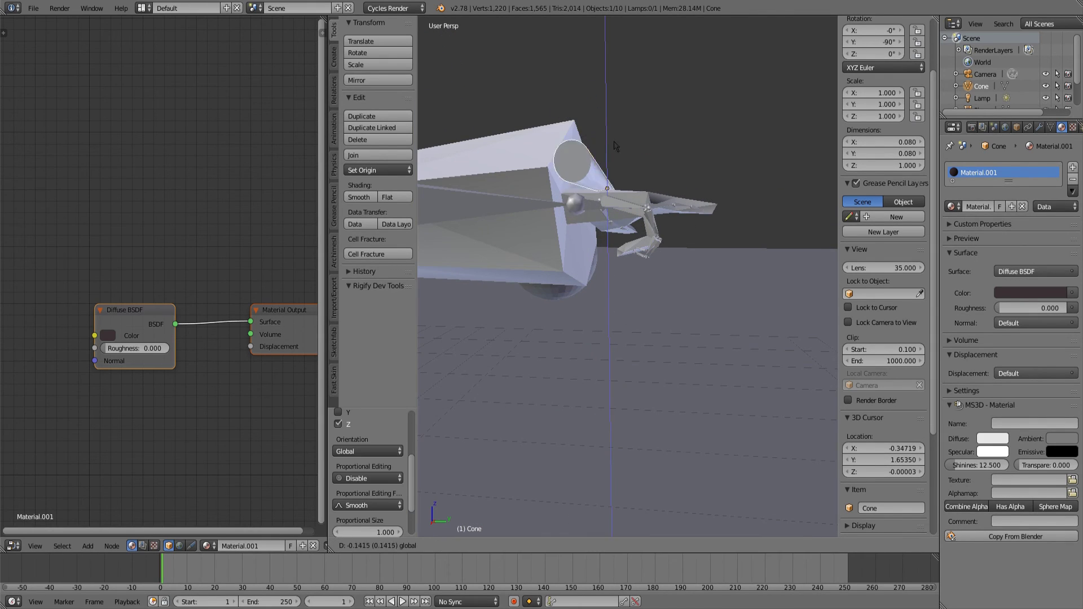
pyautogui.click(619, 185)
# Step: Adjust the cone's position along the global axes until its thick end lies under the right palm
pyautogui.moveTo(619, 185); pyautogui.dragTo(525, 254)
pyautogui.press('g')
pyautogui.press('x')
pyautogui.click(598, 265)
pyautogui.moveTo(598, 265); pyautogui.dragTo(523, 275)
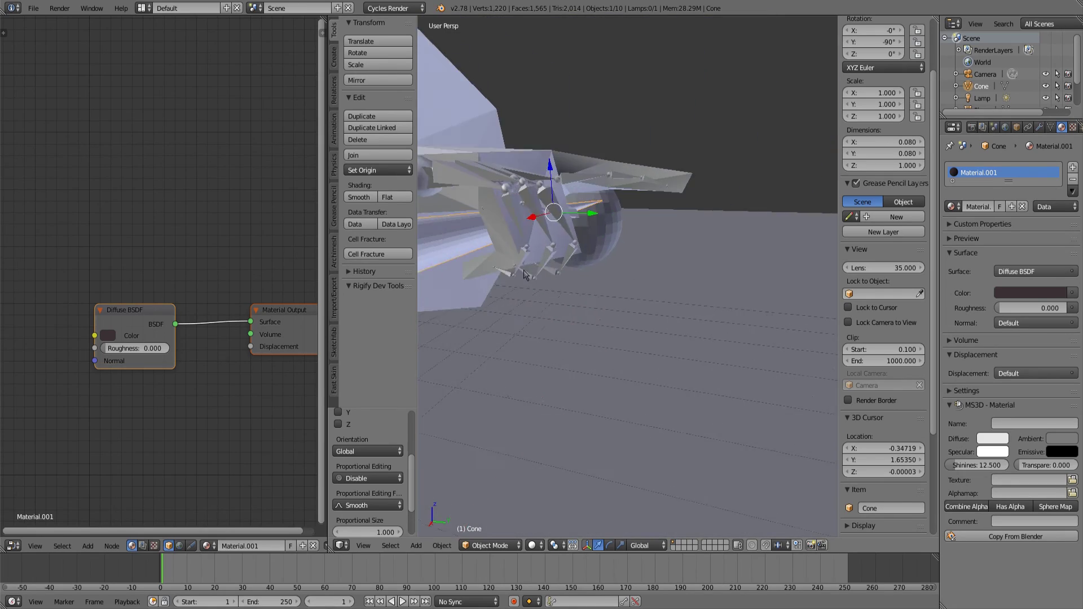
pyautogui.moveTo(605, 281); pyautogui.dragTo(618, 239)
pyautogui.moveTo(622, 224); pyautogui.dragTo(595, 195)
pyautogui.click(656, 226)
pyautogui.moveTo(710, 187); pyautogui.dragTo(722, 213)
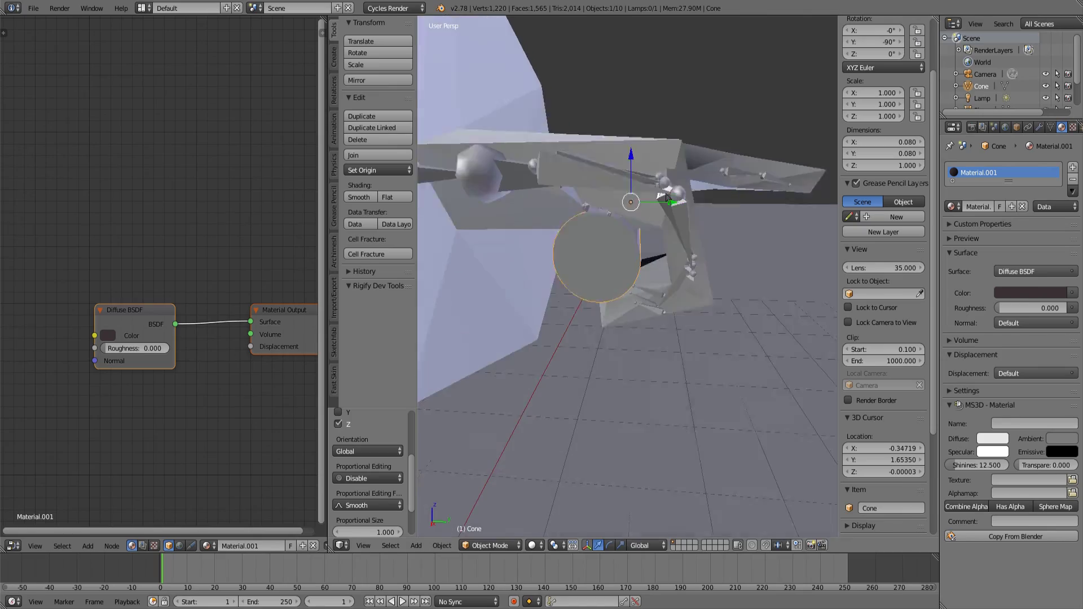
pyautogui.moveTo(667, 197); pyautogui.dragTo(672, 210)
# Step: Put the metarig back in Pose Mode, set the transform orientation to Local and bend the index finger's first bone f_index.01.R
pyautogui.moveTo(671, 210); pyautogui.dragTo(658, 326)
pyautogui.scroll(3, 658, 254)
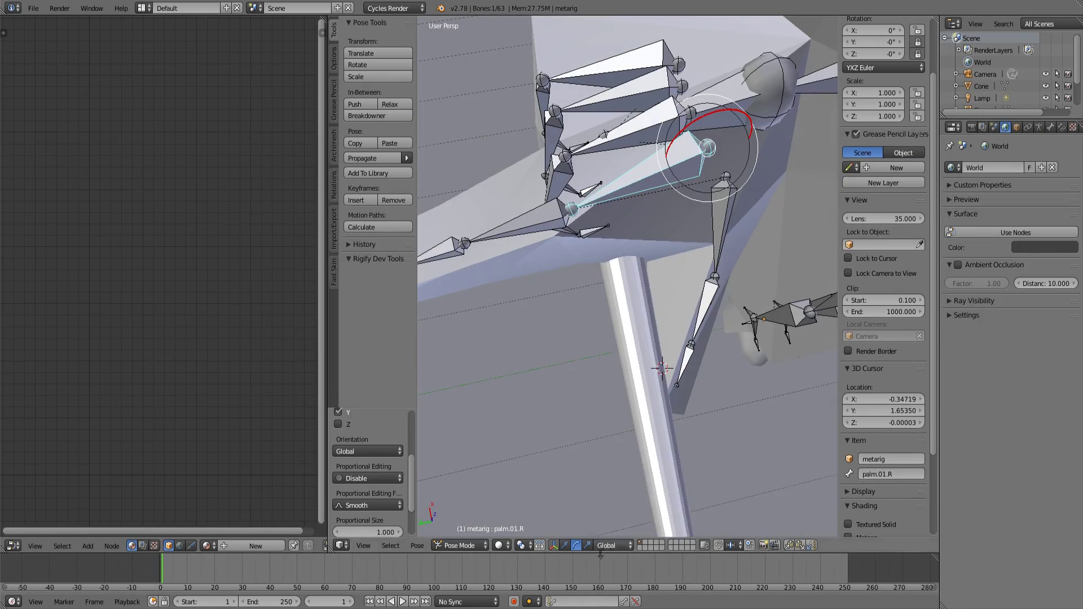
pyautogui.click(615, 522)
pyautogui.moveTo(620, 428); pyautogui.dragTo(643, 181)
pyautogui.moveTo(642, 125); pyautogui.dragTo(668, 134)
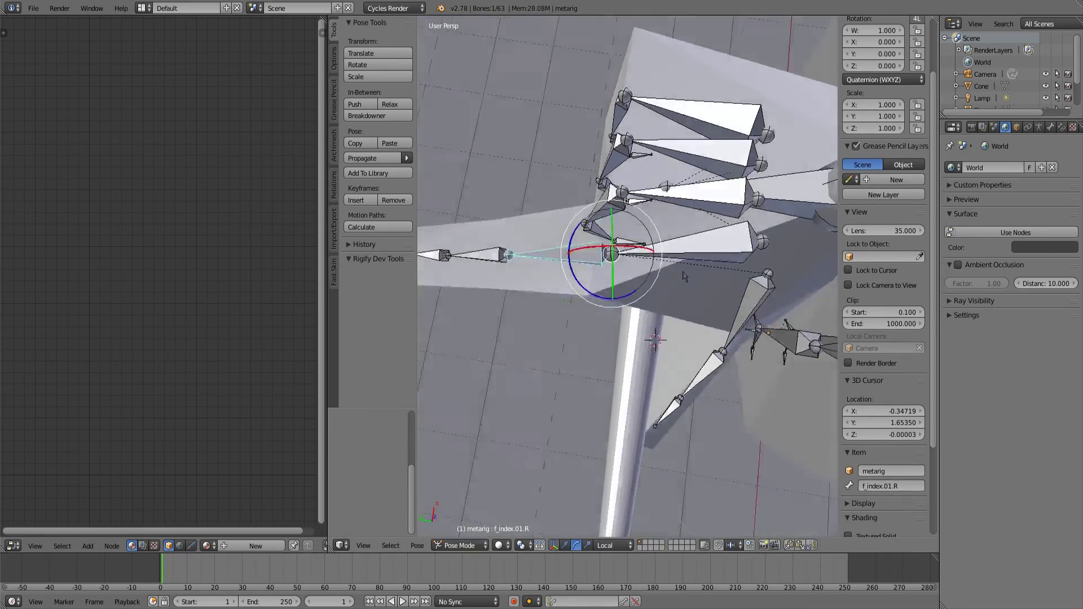
pyautogui.moveTo(683, 272); pyautogui.dragTo(716, 189)
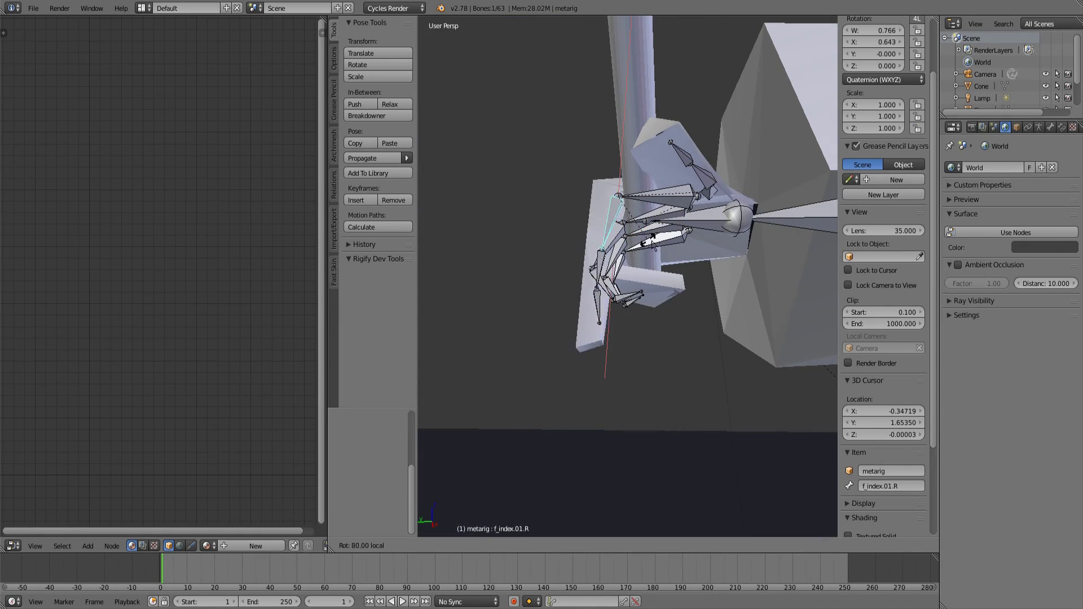
pyautogui.moveTo(651, 242); pyautogui.dragTo(609, 231)
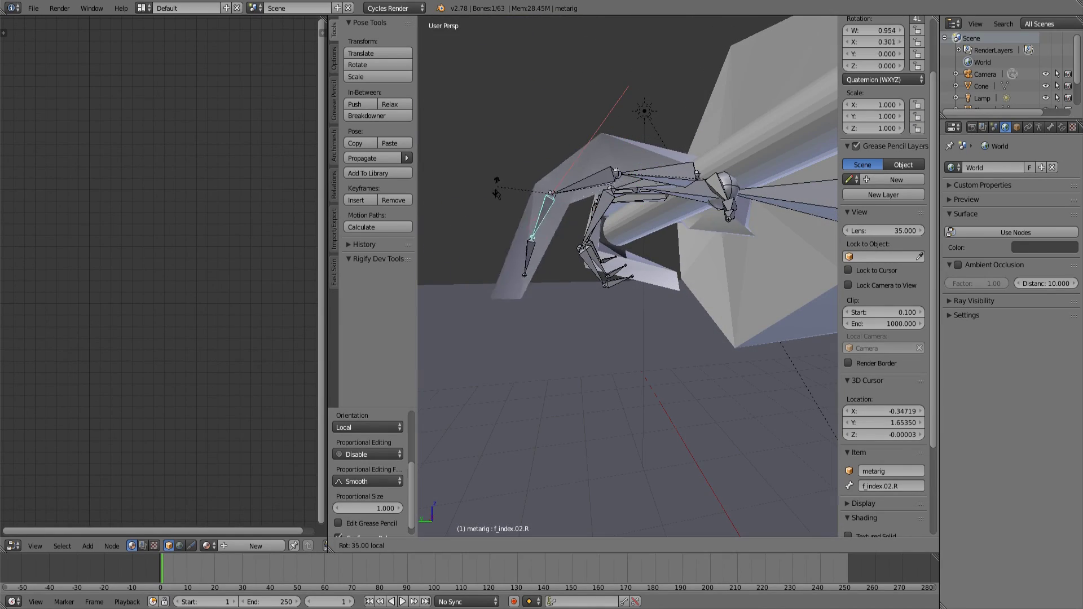
# Step: Bend the index finger's f_index.02.R and f_index.03.R bones and readjust f_index.01.R so the finger wraps around the wand
pyautogui.moveTo(565, 219); pyautogui.dragTo(647, 188)
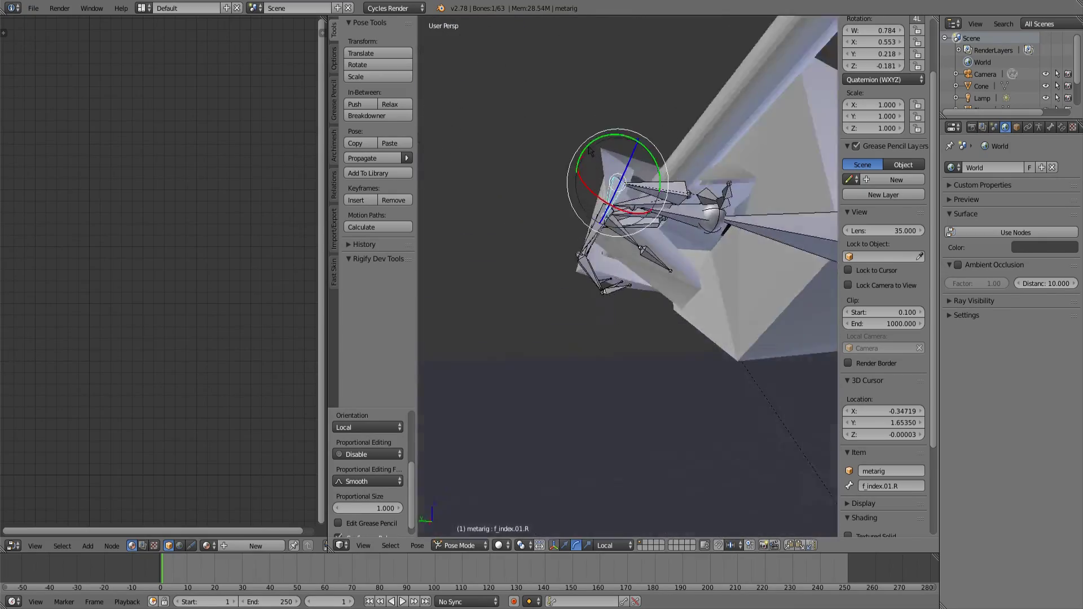
pyautogui.moveTo(606, 226)
pyautogui.mouseDown()
pyautogui.moveTo(676, 467)
pyautogui.moveTo(699, 358)
pyautogui.moveTo(657, 374)
pyautogui.moveTo(612, 244)
pyautogui.mouseUp()
pyautogui.moveTo(734, 246); pyautogui.dragTo(716, 180)
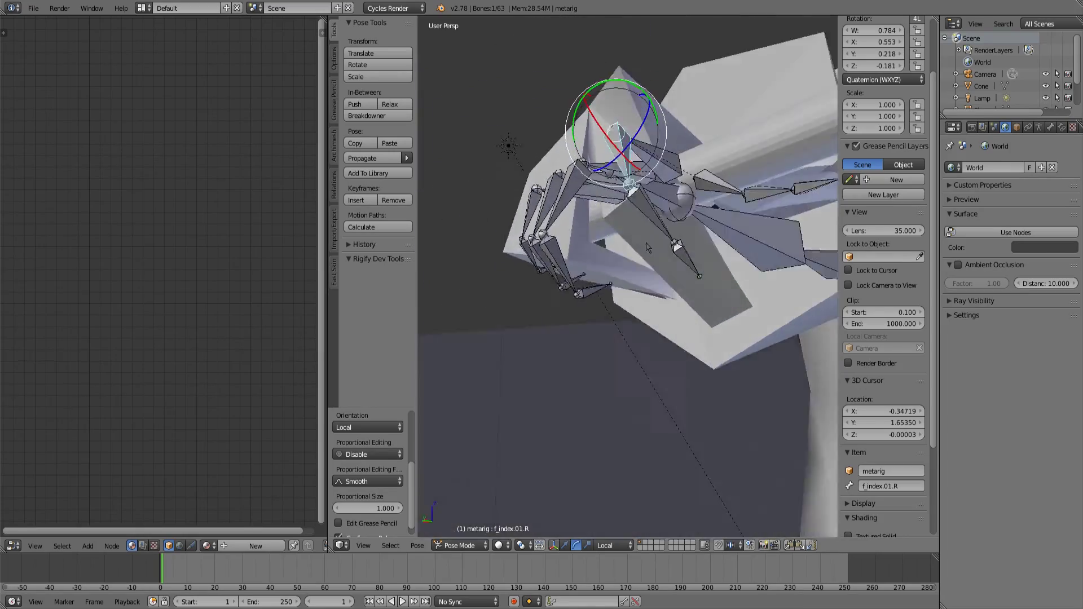
pyautogui.moveTo(608, 309); pyautogui.dragTo(625, 274)
pyautogui.rightClick(625, 274)
pyautogui.moveTo(629, 284); pyautogui.dragTo(638, 268)
pyautogui.moveTo(637, 268); pyautogui.dragTo(766, 184)
pyautogui.moveTo(740, 224); pyautogui.dragTo(607, 290)
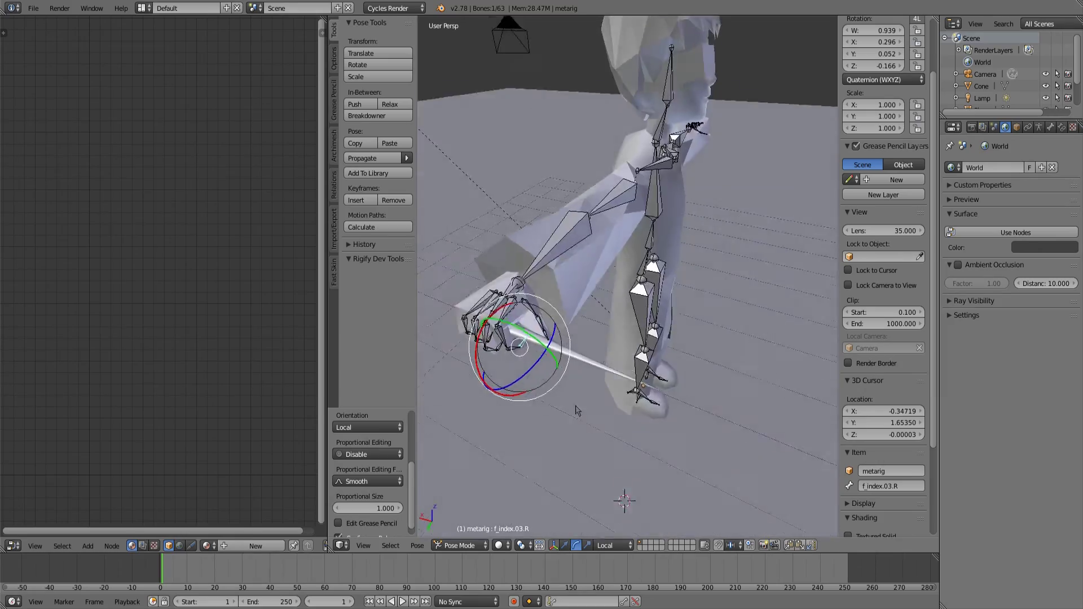
# Step: Select the cone with the metarig's hand.R bone active and parent the cone to that bone
pyautogui.moveTo(576, 411); pyautogui.dragTo(592, 339)
pyautogui.rightClick(598, 293)
pyautogui.scroll(2, 507, 338)
pyautogui.moveTo(446, 350); pyautogui.dragTo(554, 323)
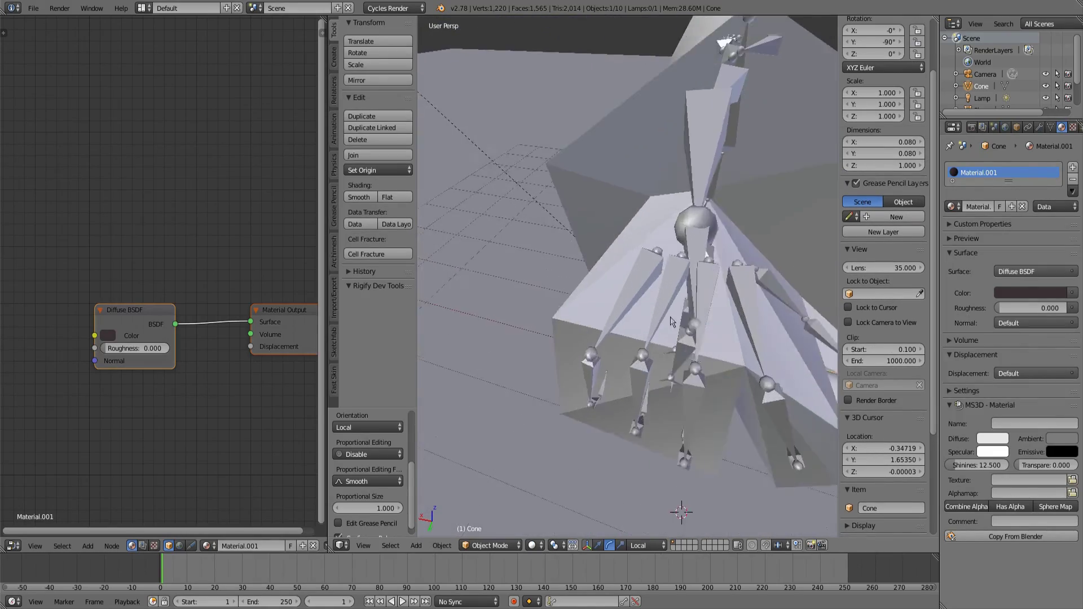
pyautogui.keyDown('shift'); pyautogui.rightClick(597, 271); pyautogui.keyUp('shift')
pyautogui.moveTo(671, 321); pyautogui.dragTo(593, 282)
pyautogui.scroll(-3, 592, 316)
pyautogui.hotkey('ctrl', 'p')
pyautogui.click(570, 339)
# Step: Test-rotate the hand.R bone to check whether the wand follows the hand, and cancel the rotation
pyautogui.rightClick(774, 448)
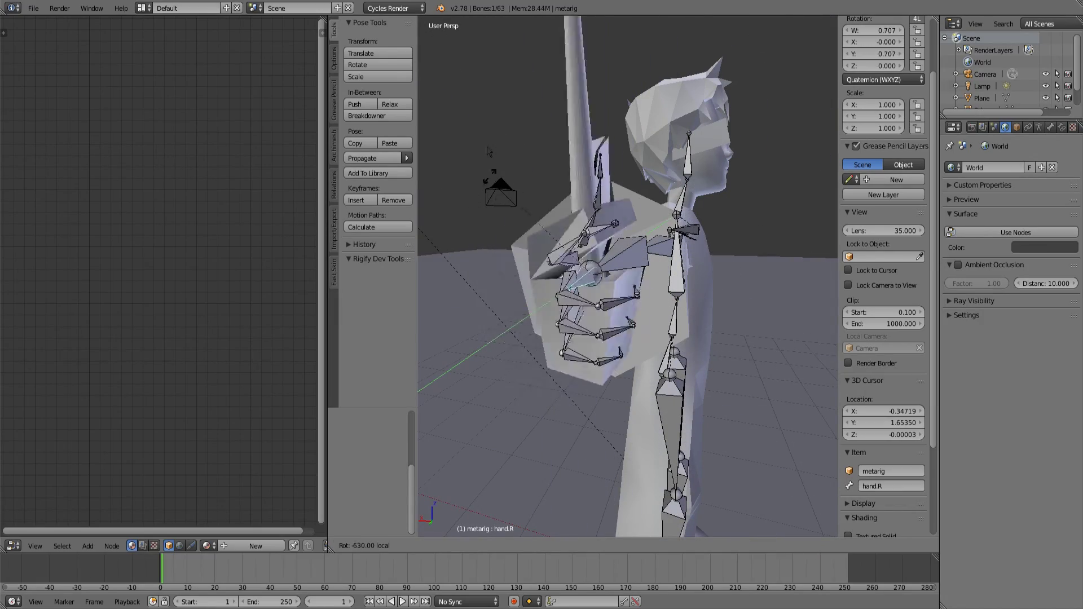
pyautogui.rightClick(616, 291)
pyautogui.moveTo(617, 291); pyautogui.dragTo(705, 515)
# Step: Rotate the right and left upper arm bones so both arms lower toward the character's sides
pyautogui.scroll(-5, 626, 319)
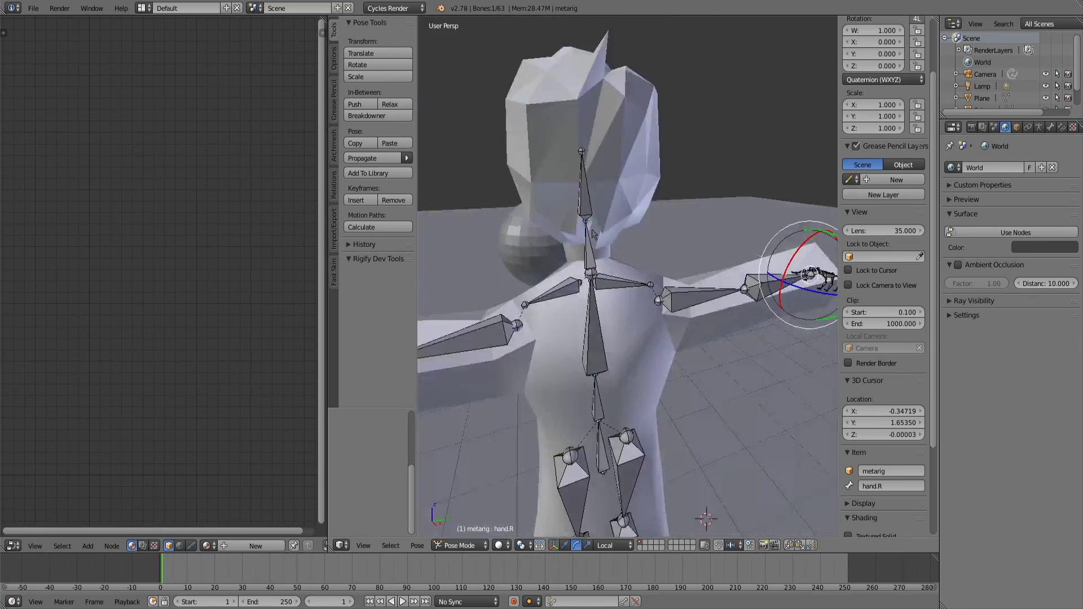
pyautogui.rightClick(671, 272)
pyautogui.moveTo(654, 237); pyautogui.dragTo(663, 253)
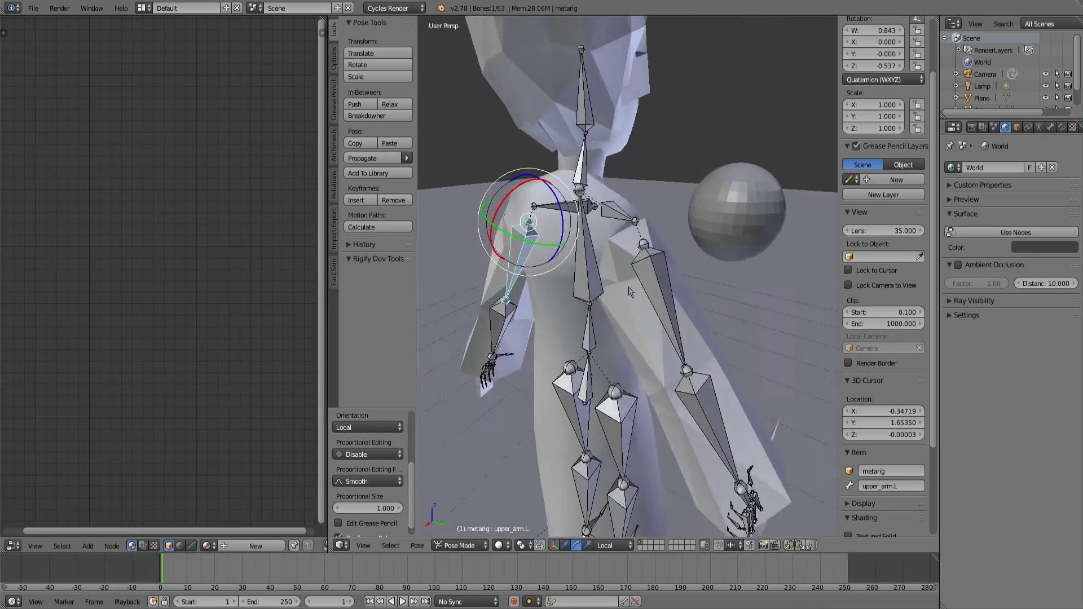
# Step: Try to move the skharryTex0 character mesh away from its armature and cancel the move
pyautogui.moveTo(630, 292); pyautogui.dragTo(593, 279)
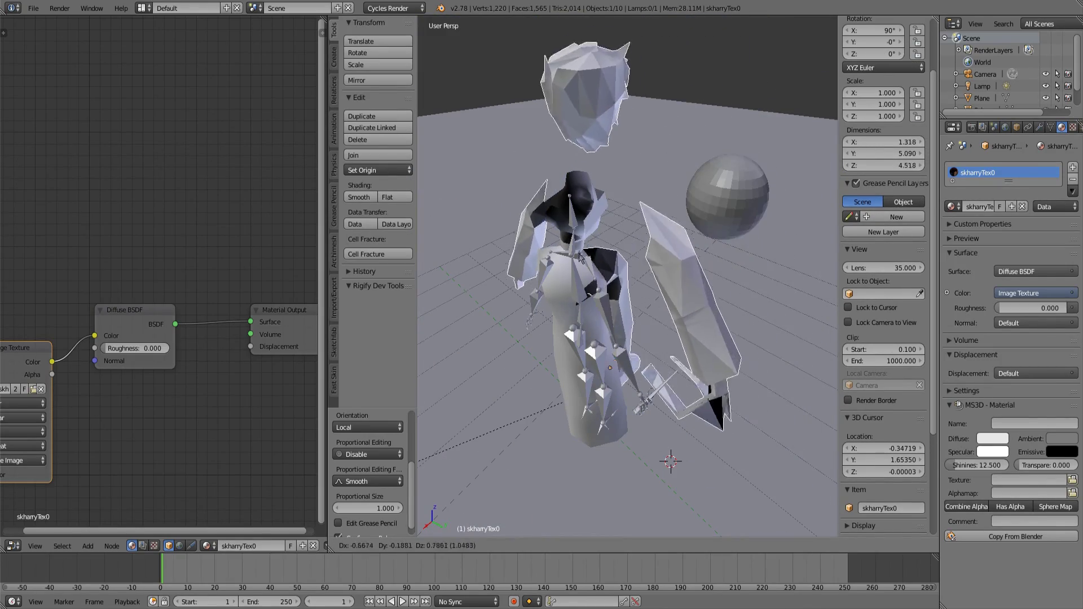
pyautogui.moveTo(552, 258); pyautogui.dragTo(631, 230)
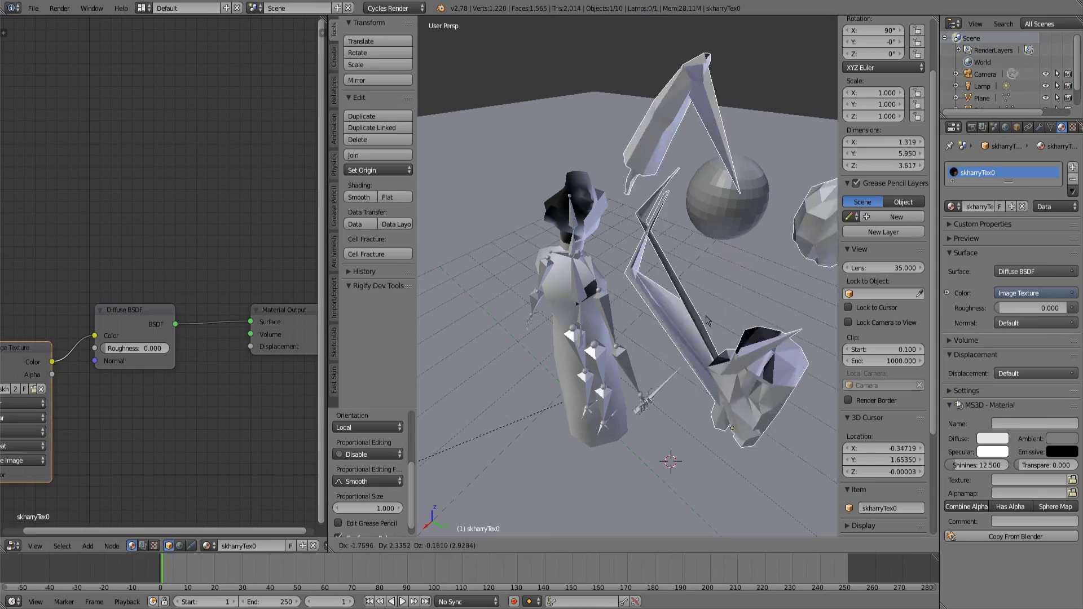
pyautogui.rightClick(649, 206)
pyautogui.moveTo(649, 206); pyautogui.dragTo(540, 216)
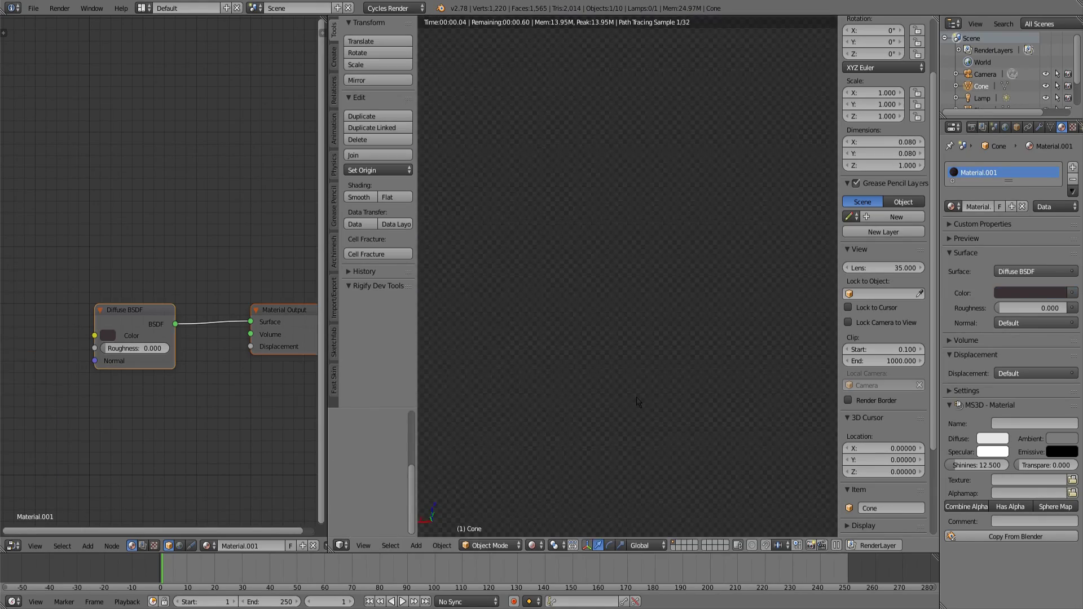
# Step: Check the rendered character and cone from several angles, and set the viewport shading to Material
pyautogui.scroll(2, 619, 362)
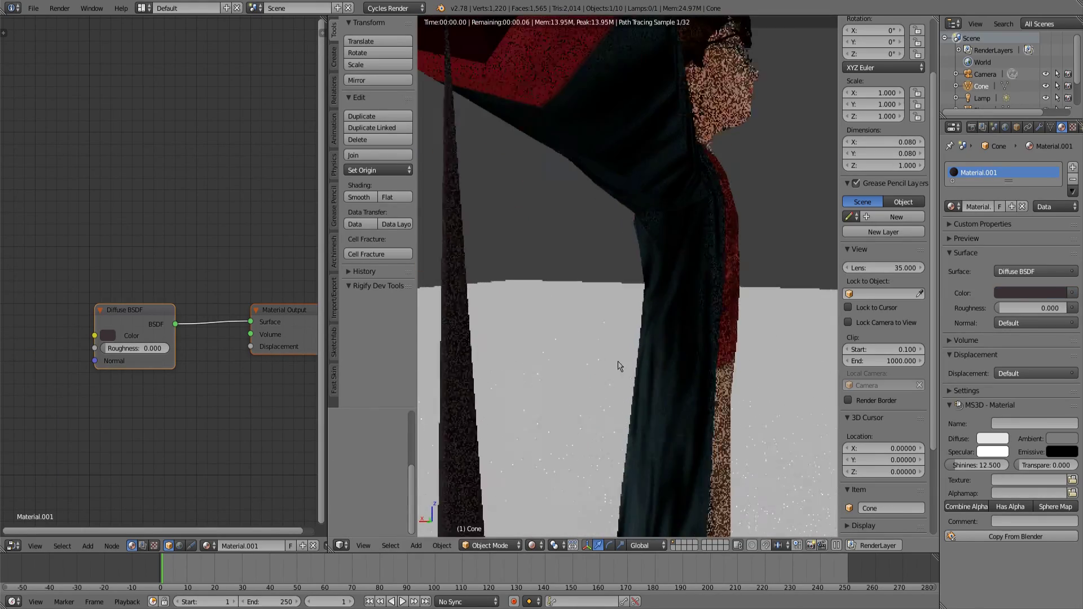
pyautogui.scroll(-2, 599, 376)
pyautogui.moveTo(597, 376)
pyautogui.mouseDown()
pyautogui.moveTo(649, 397)
pyautogui.moveTo(697, 392)
pyautogui.moveTo(586, 360)
pyautogui.mouseUp()
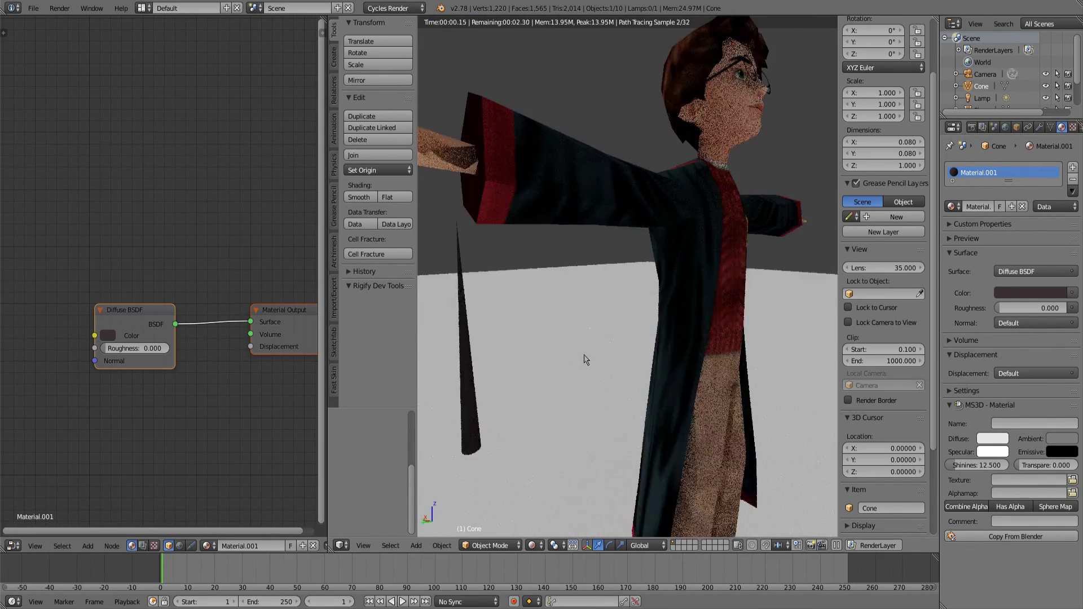
pyautogui.click(535, 545)
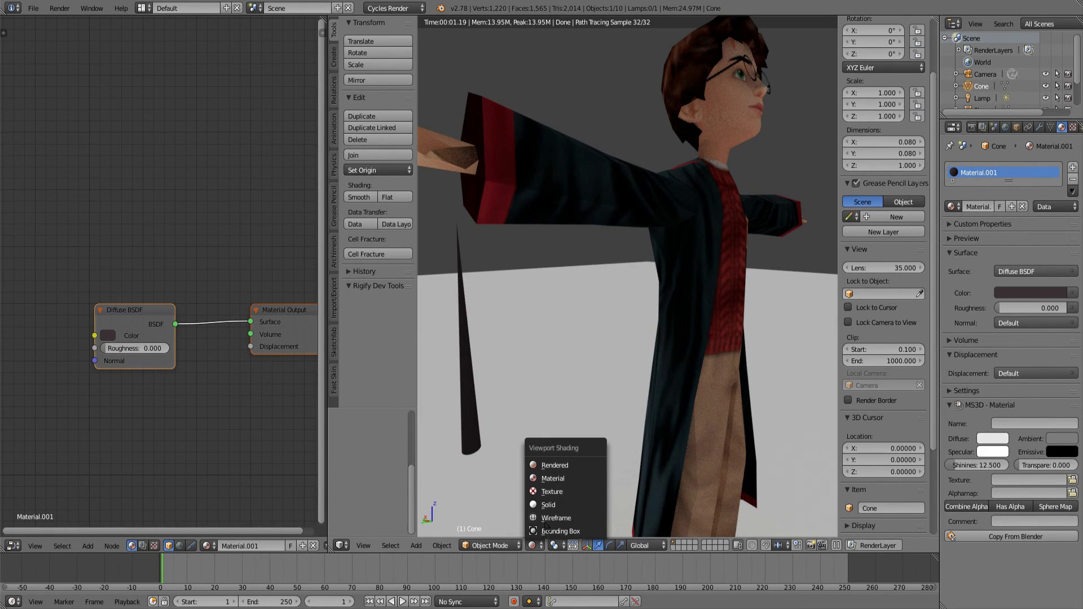
pyautogui.click(559, 483)
pyautogui.moveTo(527, 394)
pyautogui.mouseDown()
pyautogui.moveTo(581, 411)
pyautogui.moveTo(692, 407)
pyautogui.moveTo(713, 375)
pyautogui.moveTo(600, 416)
pyautogui.mouseUp()
pyautogui.scroll(3, 691, 406)
pyautogui.scroll(-5, 674, 389)
pyautogui.scroll(6, 665, 399)
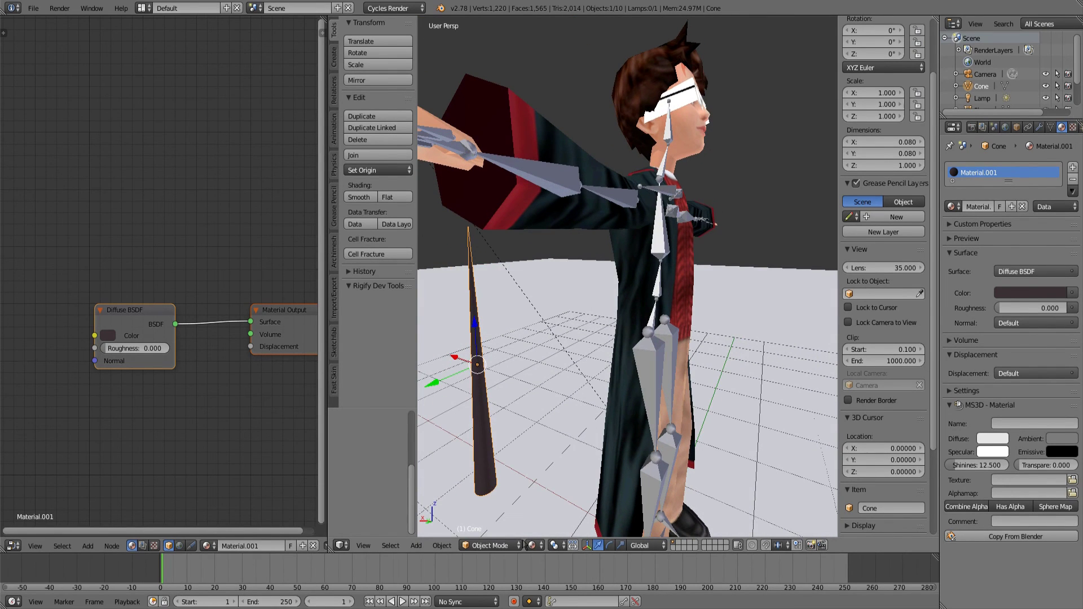
# Step: Rotate the cone to -90° about the Y axis so the wand lies horizontally
pyautogui.moveTo(540, 394); pyautogui.dragTo(530, 344)
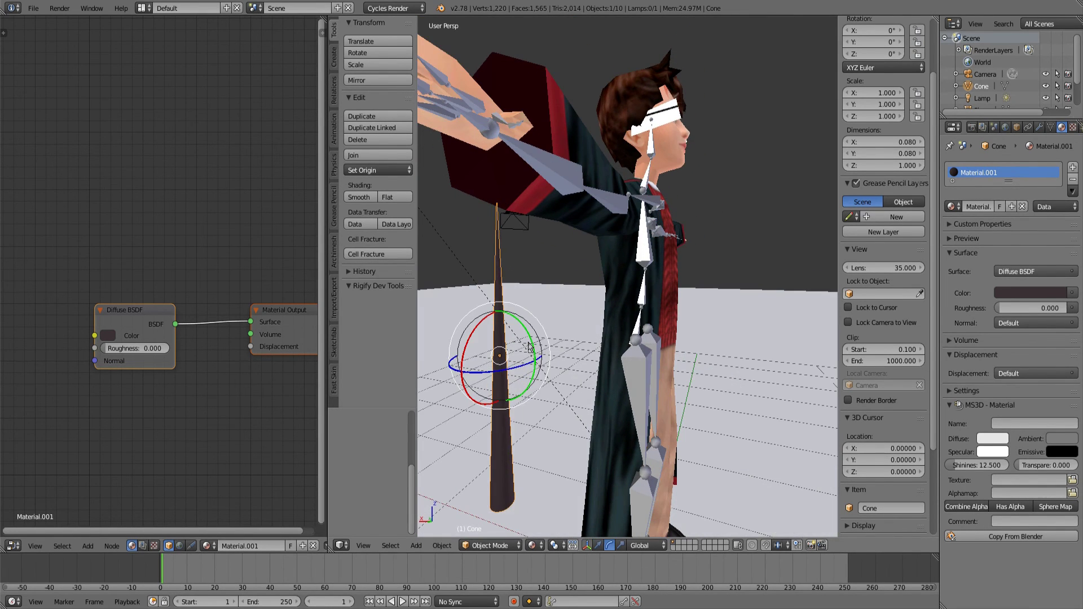
pyautogui.moveTo(526, 415); pyautogui.dragTo(607, 398)
pyautogui.scroll(-3, 569, 386)
pyautogui.scroll(2, 607, 398)
pyautogui.moveTo(567, 449); pyautogui.dragTo(597, 436)
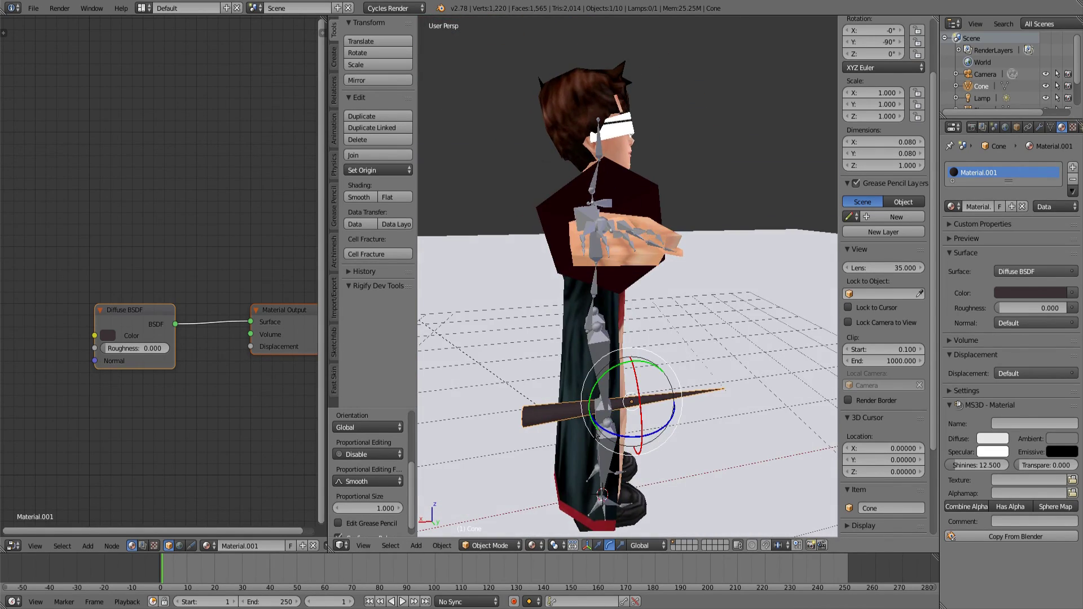
# Step: Select the metarig beside the right hand and put it in Pose Mode
pyautogui.moveTo(581, 398); pyautogui.dragTo(693, 319)
pyautogui.rightClick(693, 319)
pyautogui.rightClick(691, 316)
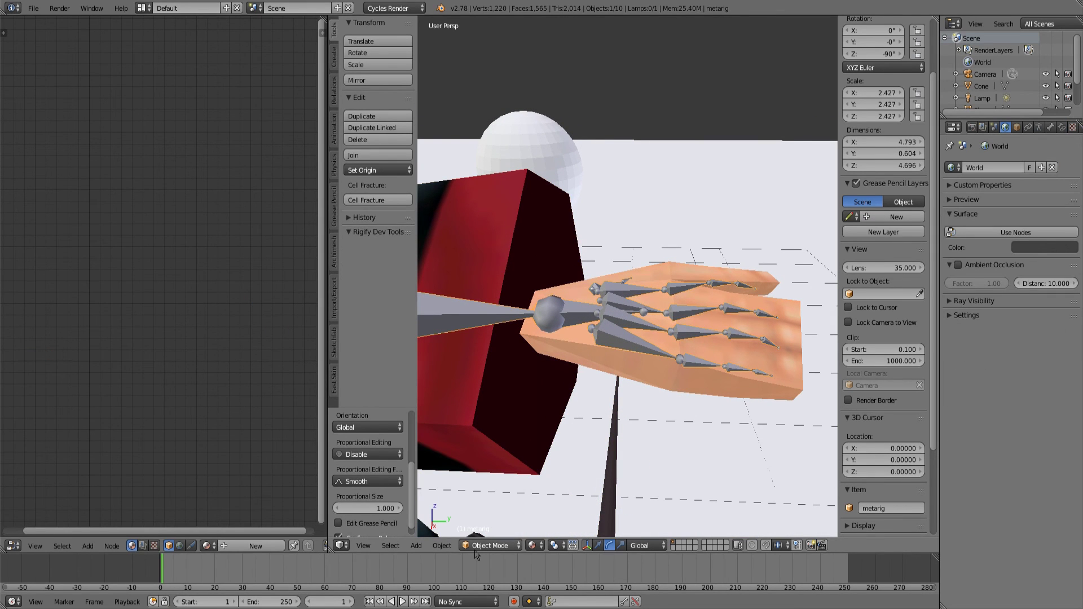
pyautogui.click(490, 505)
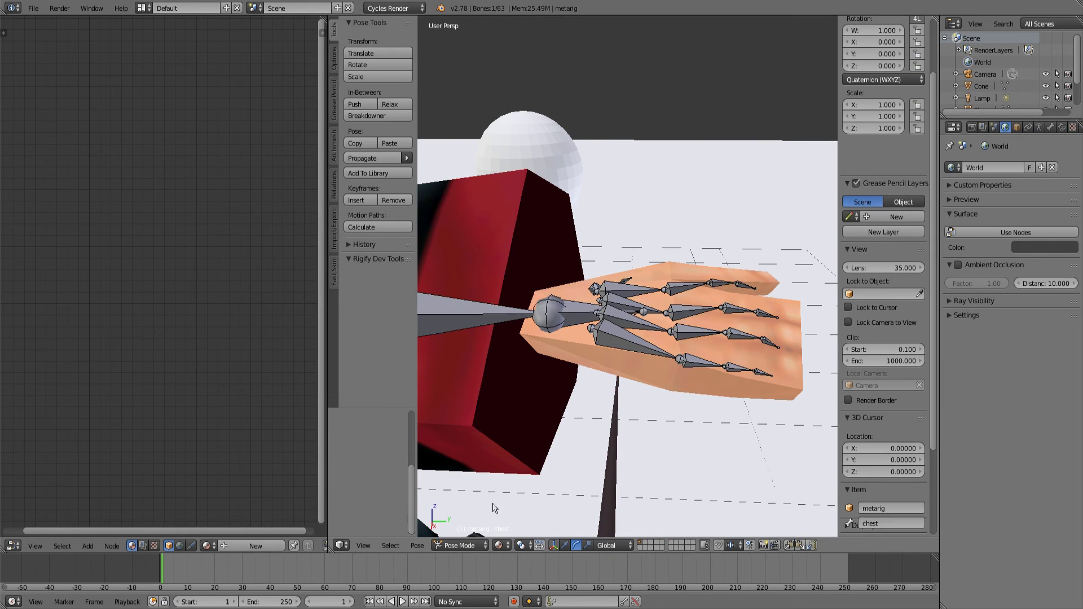
# Step: Bend the .01.R and .02.R bones of the middle, ring and pinky fingers to curl them into the palm
pyautogui.keyDown('shift'); pyautogui.rightClick(690, 357); pyautogui.keyUp('shift')
pyautogui.moveTo(691, 370); pyautogui.dragTo(700, 330)
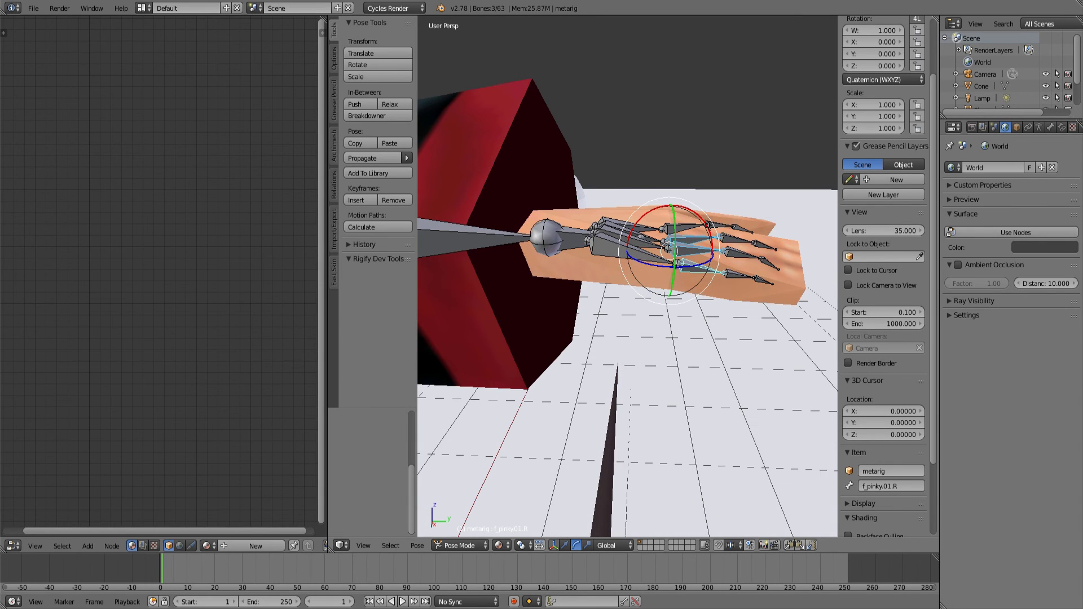
pyautogui.moveTo(707, 223); pyautogui.dragTo(717, 277)
pyautogui.moveTo(717, 277); pyautogui.dragTo(679, 195)
pyautogui.rightClick(605, 304)
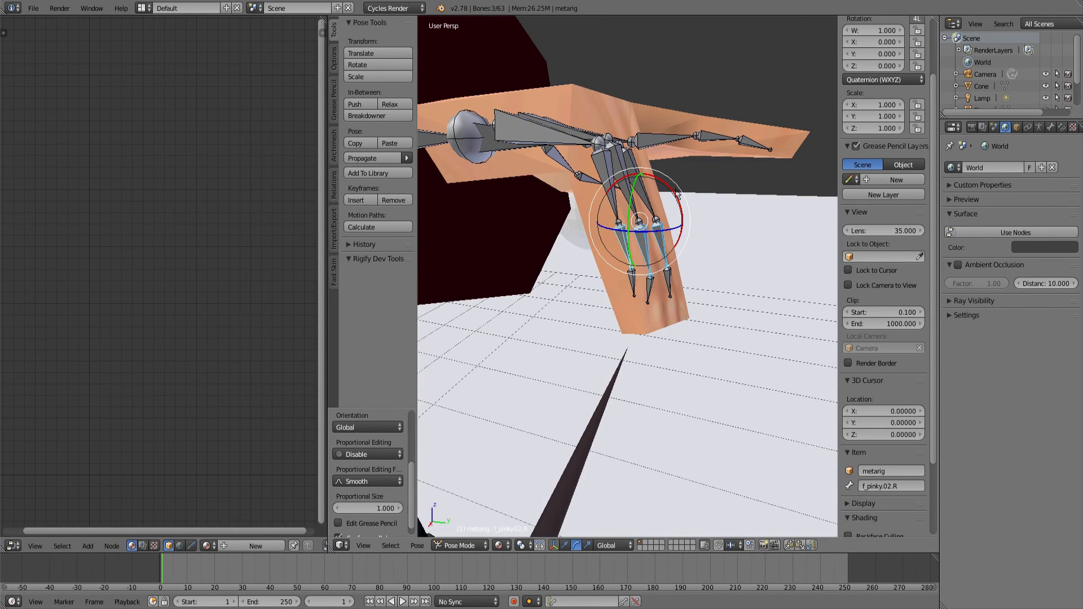
pyautogui.press('r')
pyautogui.click(671, 229)
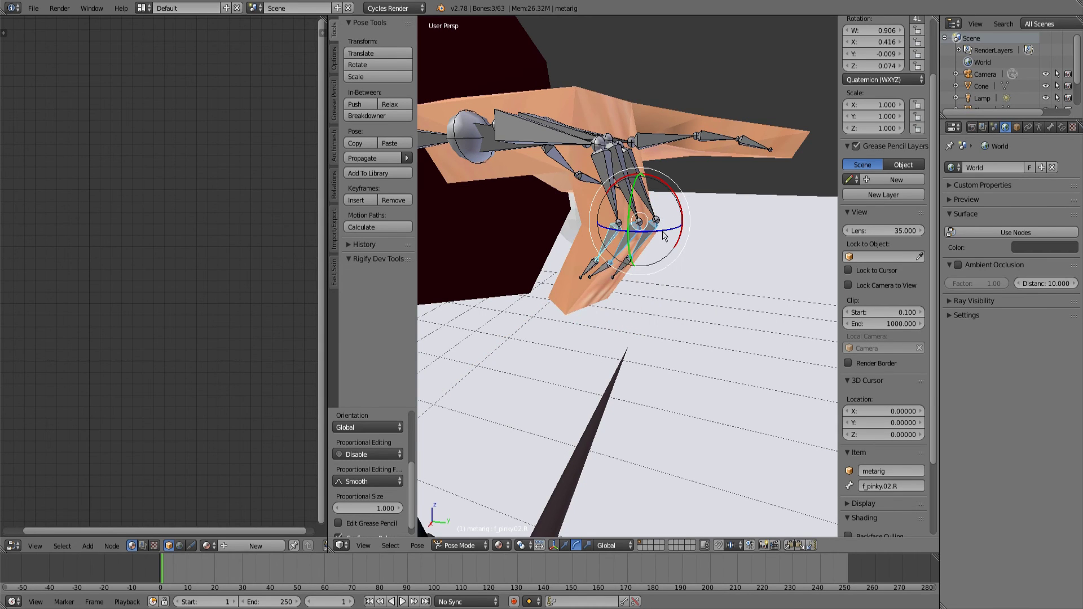
# Step: Curl the .03.R tip bones of the middle, ring and pinky fingers, and change the viewport to solid shading
pyautogui.moveTo(662, 233); pyautogui.dragTo(628, 188)
pyautogui.scroll(4, 629, 192)
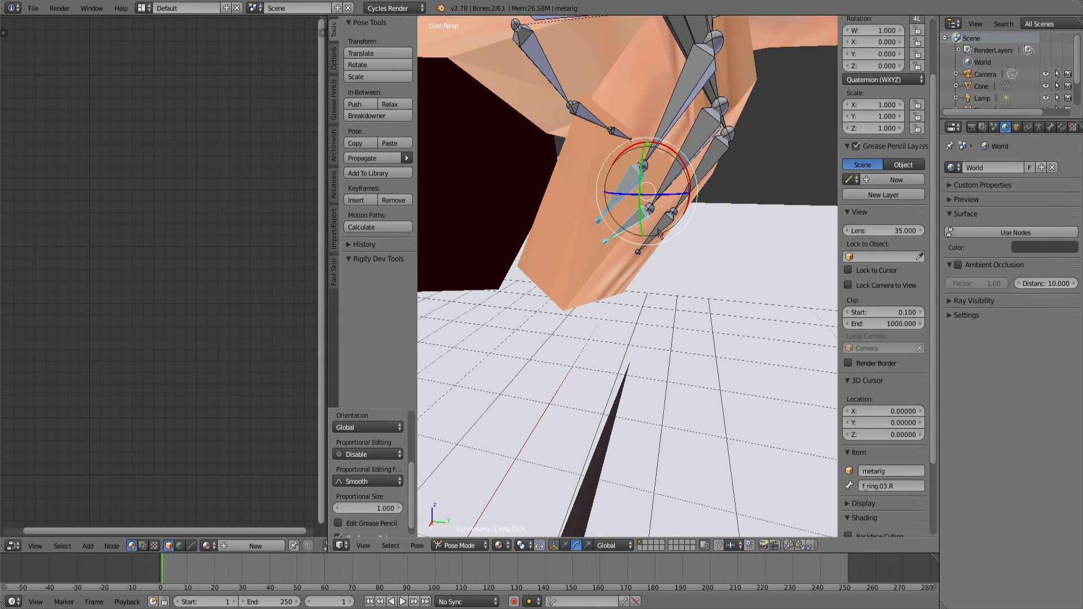
pyautogui.moveTo(659, 233)
pyautogui.mouseDown()
pyautogui.moveTo(690, 198)
pyautogui.moveTo(712, 300)
pyautogui.moveTo(617, 237)
pyautogui.moveTo(651, 292)
pyautogui.moveTo(592, 332)
pyautogui.moveTo(653, 282)
pyautogui.moveTo(556, 305)
pyautogui.moveTo(621, 297)
pyautogui.moveTo(525, 263)
pyautogui.moveTo(625, 350)
pyautogui.moveTo(775, 230)
pyautogui.moveTo(781, 265)
pyautogui.moveTo(754, 235)
pyautogui.mouseUp()
pyautogui.scroll(-4, 690, 198)
pyautogui.click(714, 308)
pyautogui.hotkey('ctrl', 'z')
pyautogui.scroll(6, 728, 276)
pyautogui.press('z')
pyautogui.press('z')
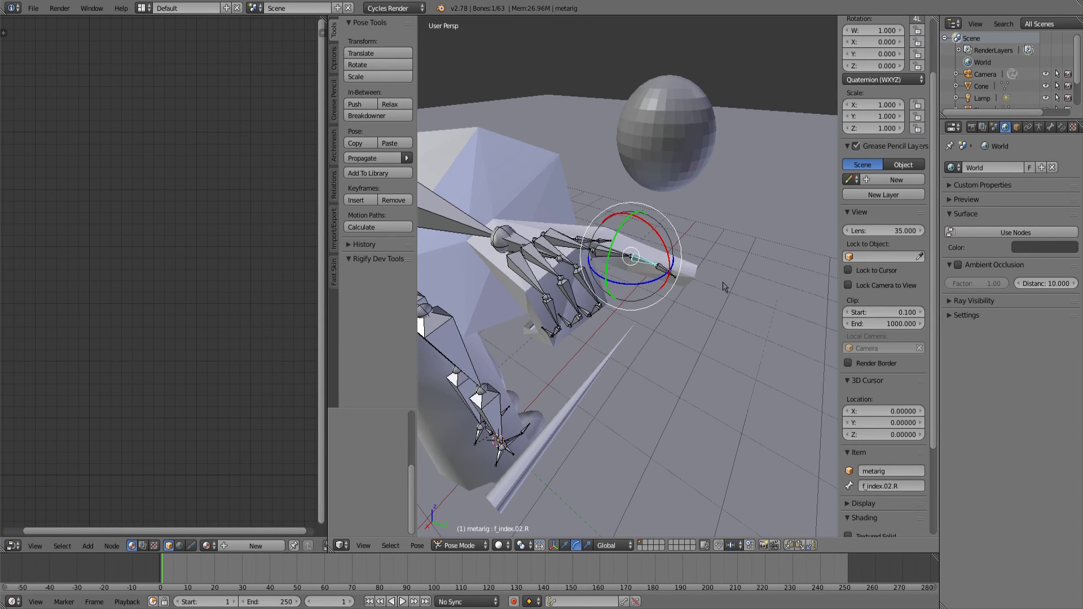
# Step: Try to bend the index fingertip bone f_index.03.R and undo the rotation
pyautogui.scroll(3, 725, 287)
pyautogui.moveTo(726, 288)
pyautogui.mouseDown()
pyautogui.moveTo(752, 261)
pyautogui.moveTo(727, 307)
pyautogui.moveTo(717, 223)
pyautogui.moveTo(727, 270)
pyautogui.mouseUp()
pyautogui.scroll(3, 728, 307)
pyautogui.scroll(-4, 725, 288)
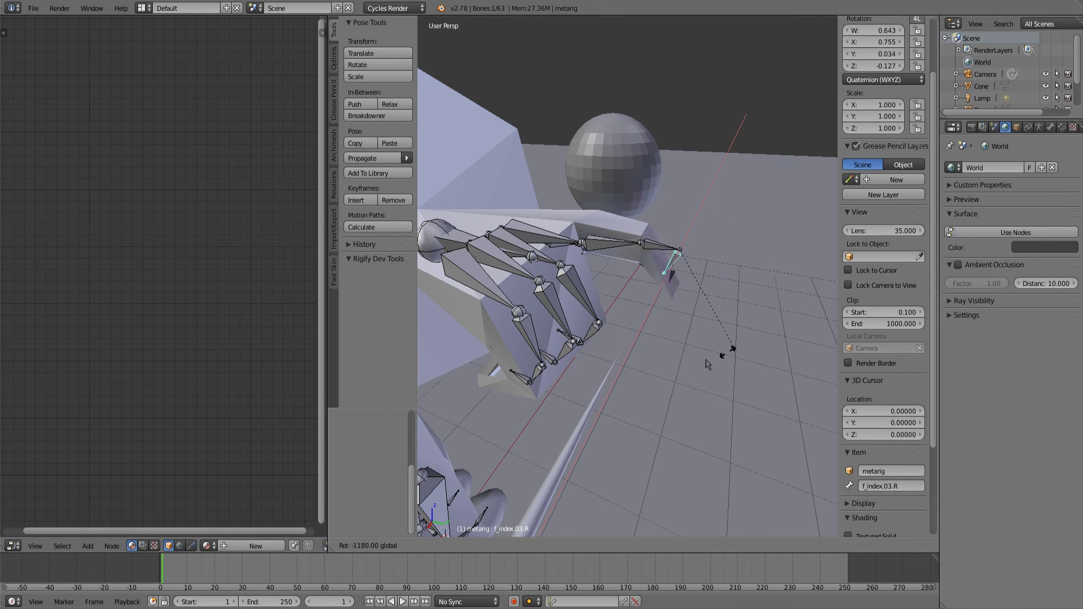
pyautogui.moveTo(781, 265); pyautogui.dragTo(684, 266)
pyautogui.hotkey('ctrl', 'z')
pyautogui.moveTo(584, 282); pyautogui.dragTo(634, 280)
pyautogui.scroll(-3, 632, 282)
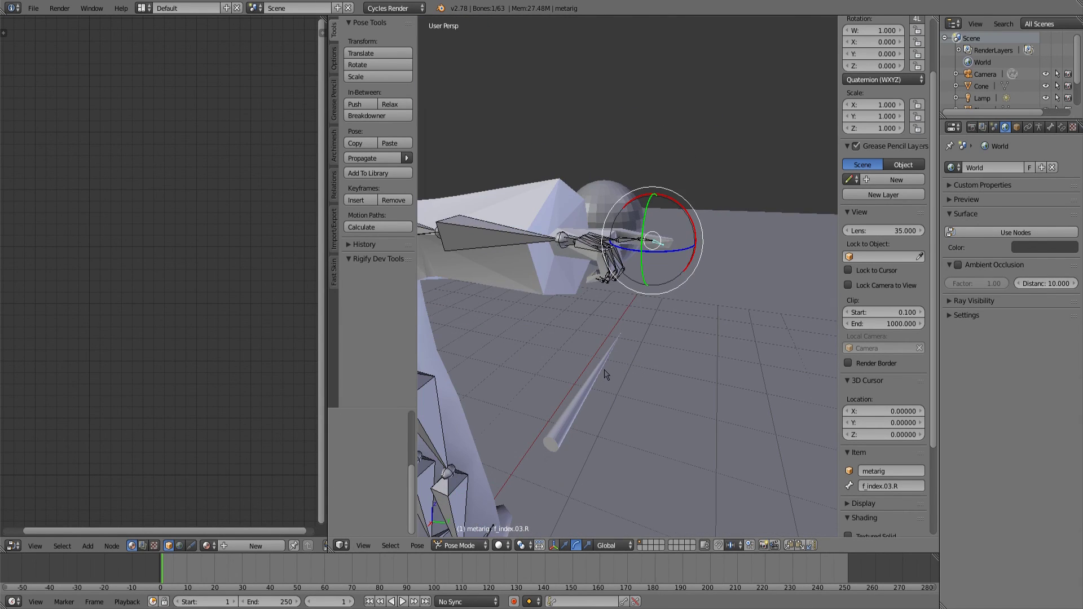
# Step: Select the cone and move it up to the character's right hand, beneath the palm
pyautogui.rightClick(573, 364)
pyautogui.moveTo(604, 375); pyautogui.dragTo(602, 251)
pyautogui.moveTo(635, 247); pyautogui.dragTo(711, 174)
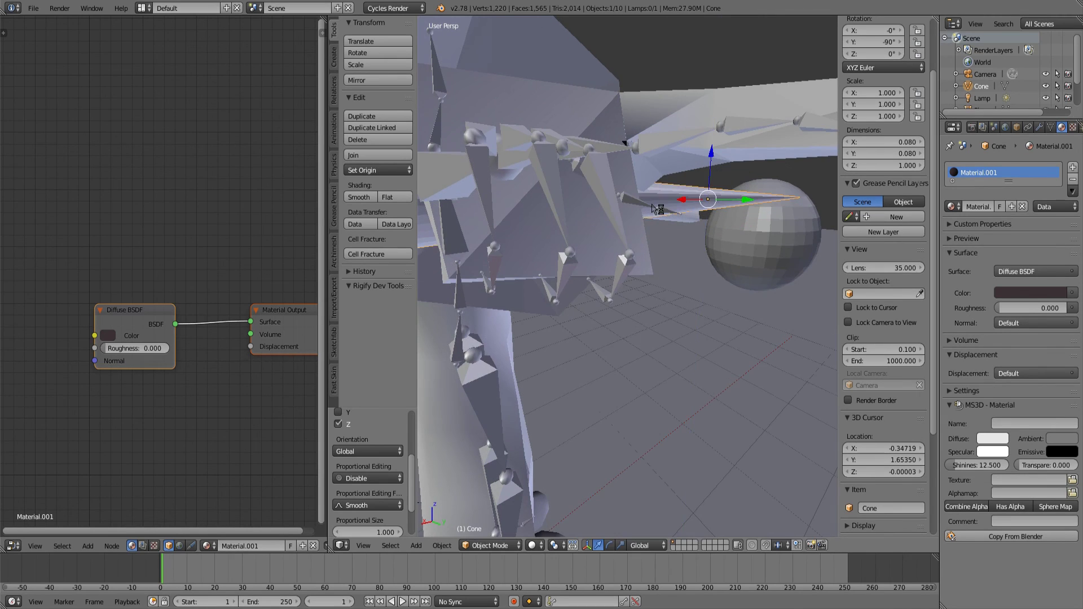
pyautogui.moveTo(671, 217); pyautogui.dragTo(719, 212)
pyautogui.moveTo(710, 223); pyautogui.dragTo(676, 200)
pyautogui.scroll(3, 671, 203)
pyautogui.moveTo(676, 200); pyautogui.dragTo(536, 244)
pyautogui.scroll(-2, 609, 226)
# Step: Select the palm.01.R bone and set up the rotation manipulator with Local transform orientation
pyautogui.rightClick(633, 258)
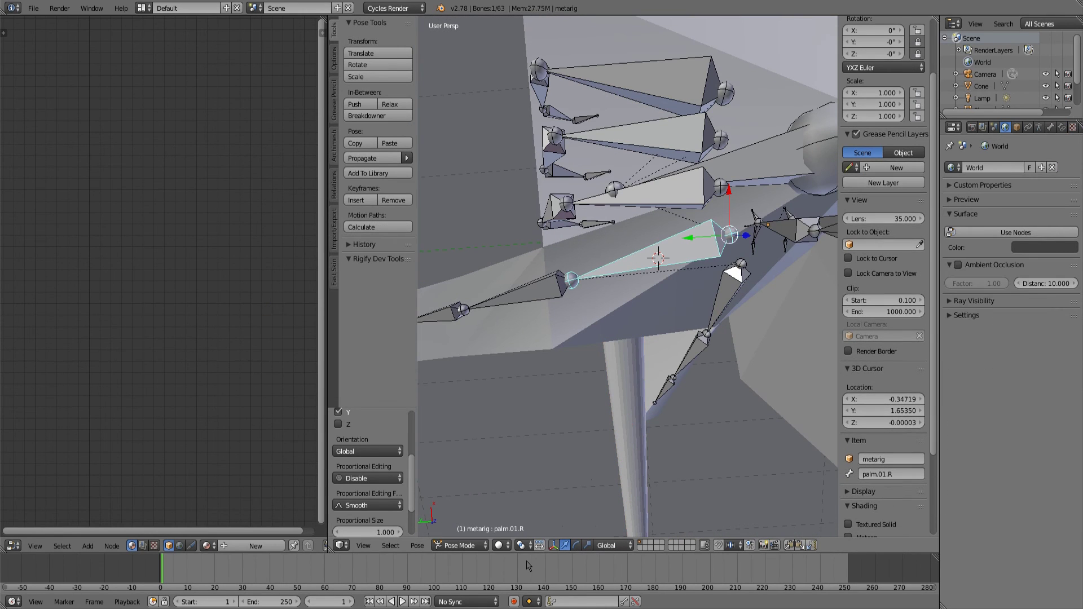
pyautogui.click(576, 545)
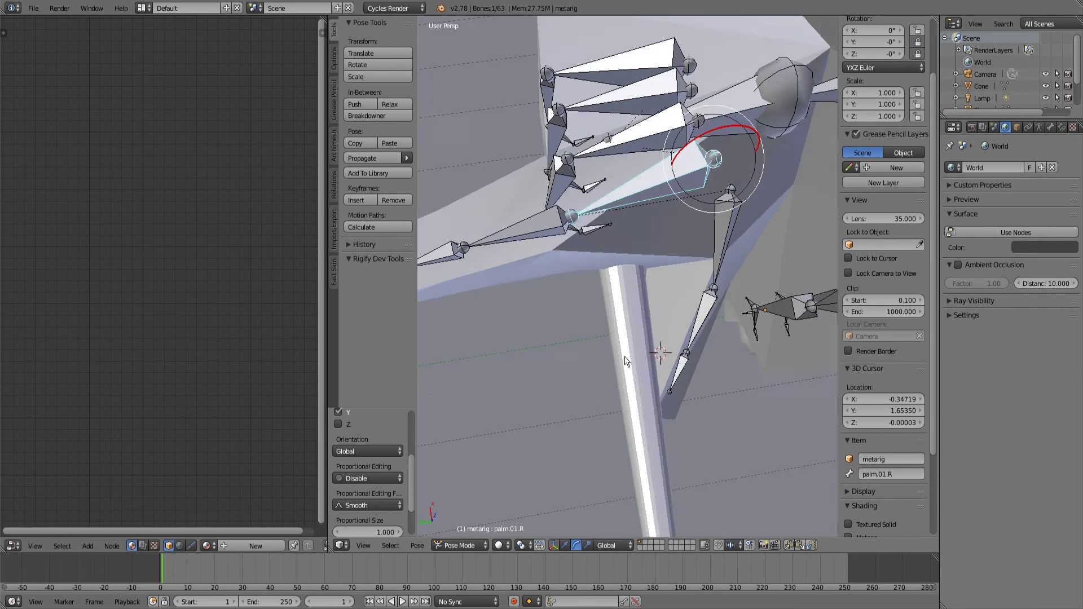
pyautogui.click(612, 544)
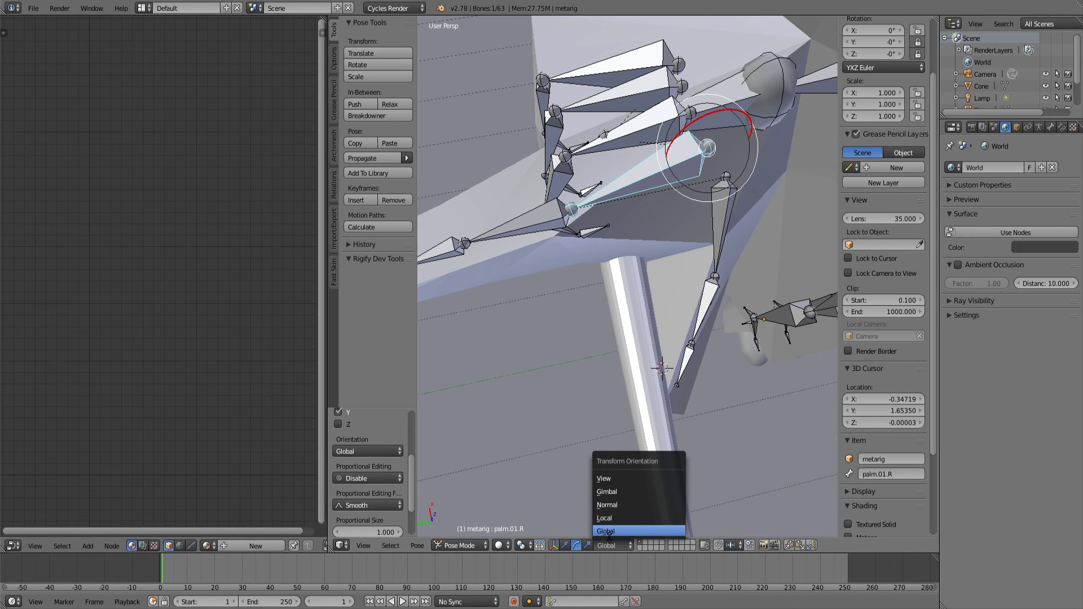
pyautogui.click(613, 531)
pyautogui.click(611, 545)
pyautogui.click(617, 517)
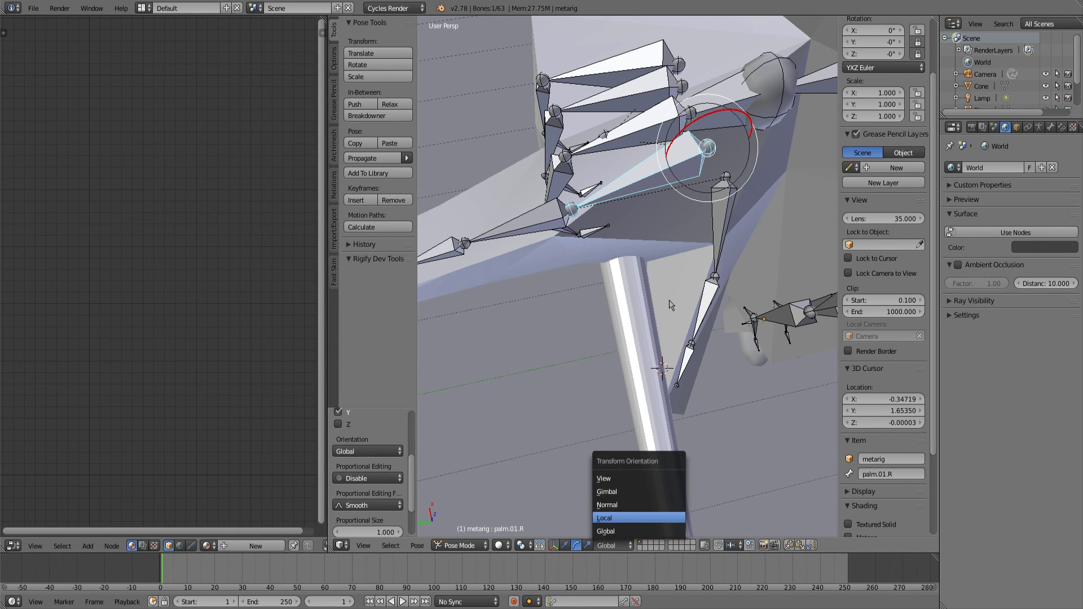
pyautogui.moveTo(670, 302); pyautogui.dragTo(621, 186)
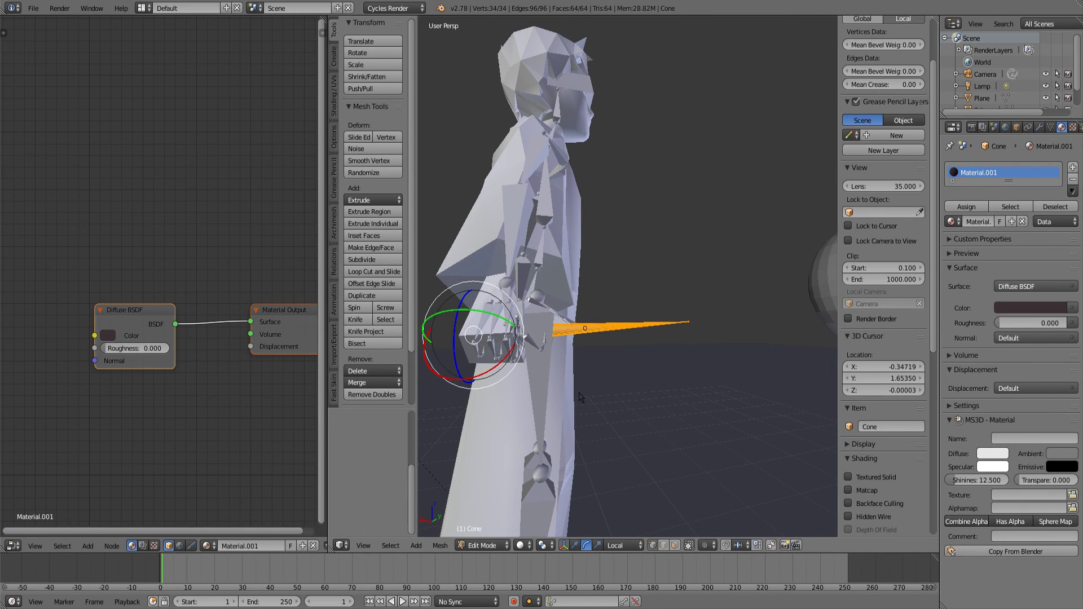
# Step: Duplicate the wand cone in place and move the copy along its local Z axis past the wand's tip
pyautogui.press('Tab')
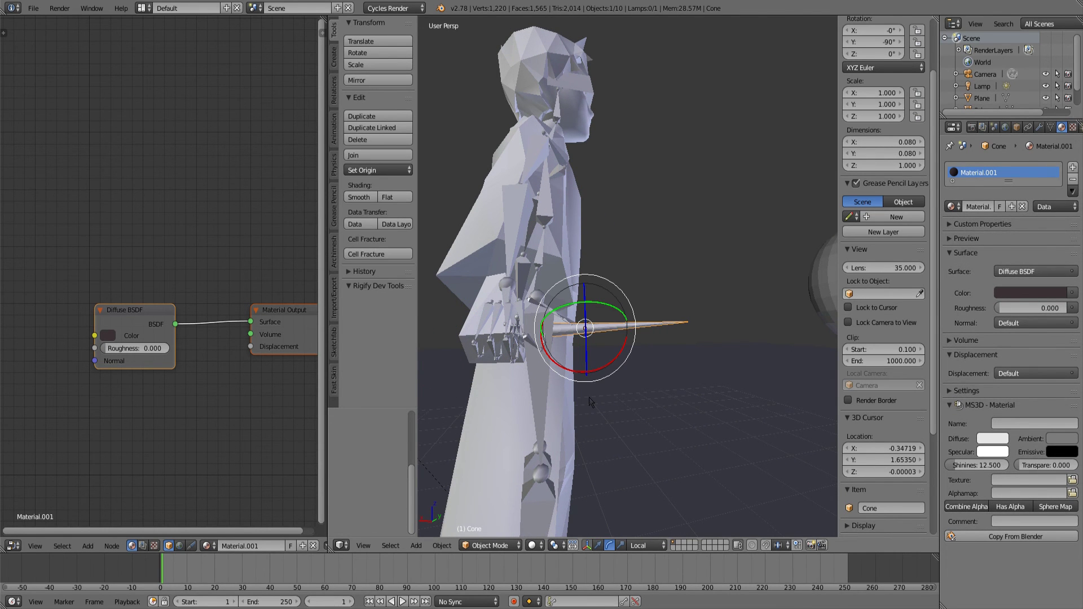
pyautogui.hotkey('shift', 'd')
pyautogui.rightClick(632, 389)
pyautogui.moveTo(633, 364); pyautogui.dragTo(587, 541)
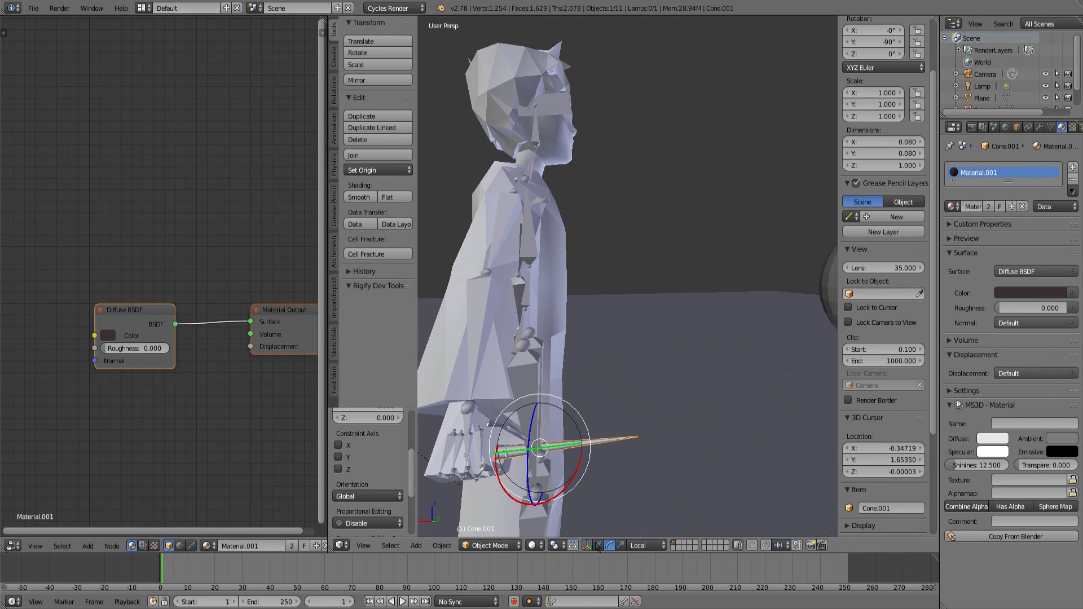
pyautogui.click(598, 546)
pyautogui.moveTo(575, 447); pyautogui.dragTo(585, 446)
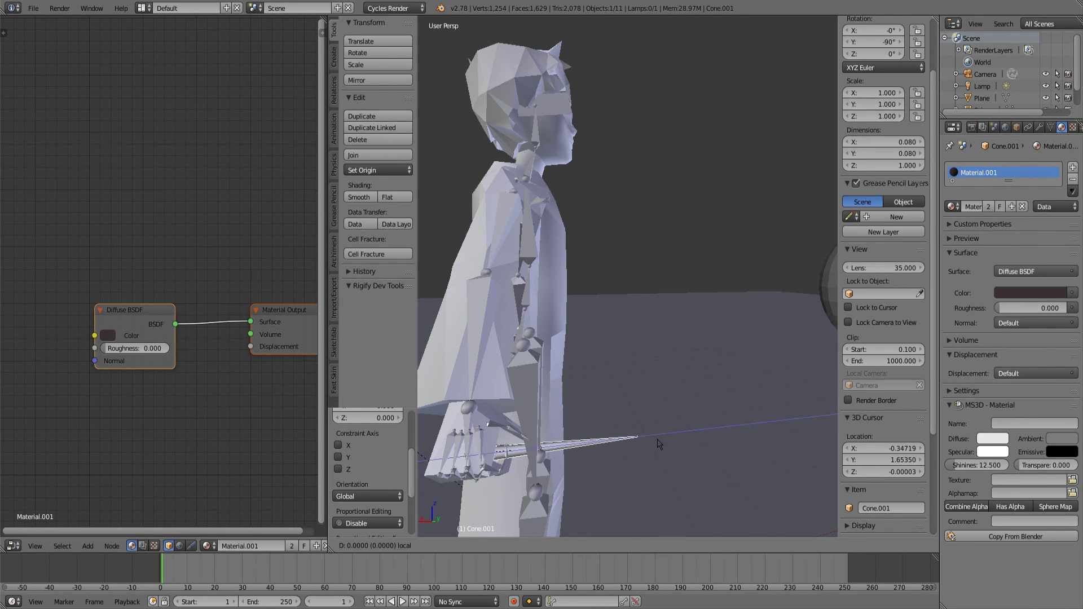
pyautogui.moveTo(659, 445); pyautogui.dragTo(666, 447)
pyautogui.scroll(3, 665, 445)
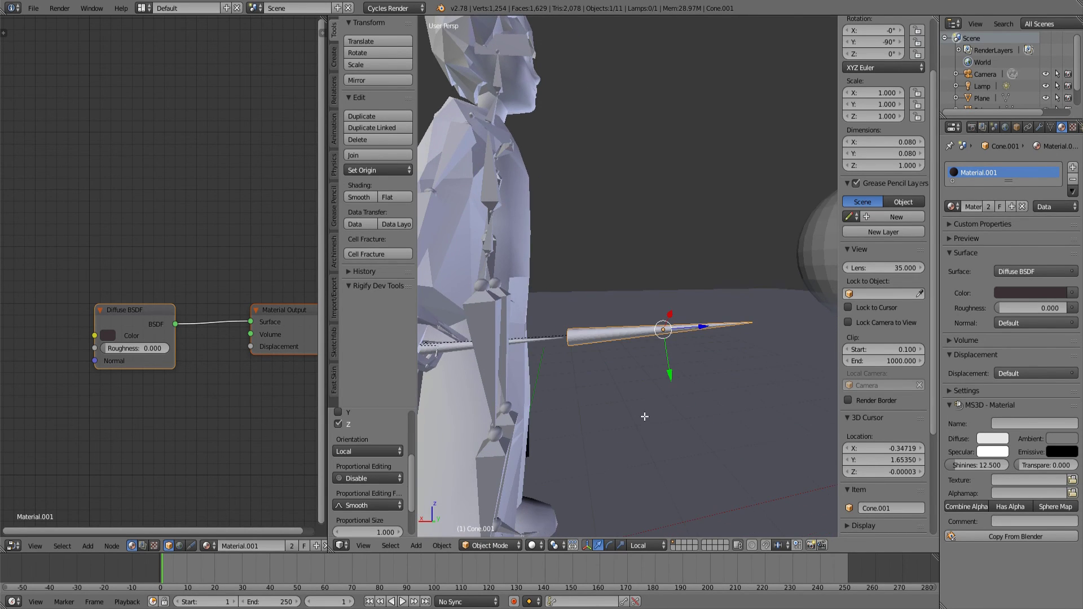
# Step: Shorten the duplicated cone's mesh in Edit Mode by scaling it along its local Z axis
pyautogui.press('Tab')
pyautogui.scroll(2, 634, 382)
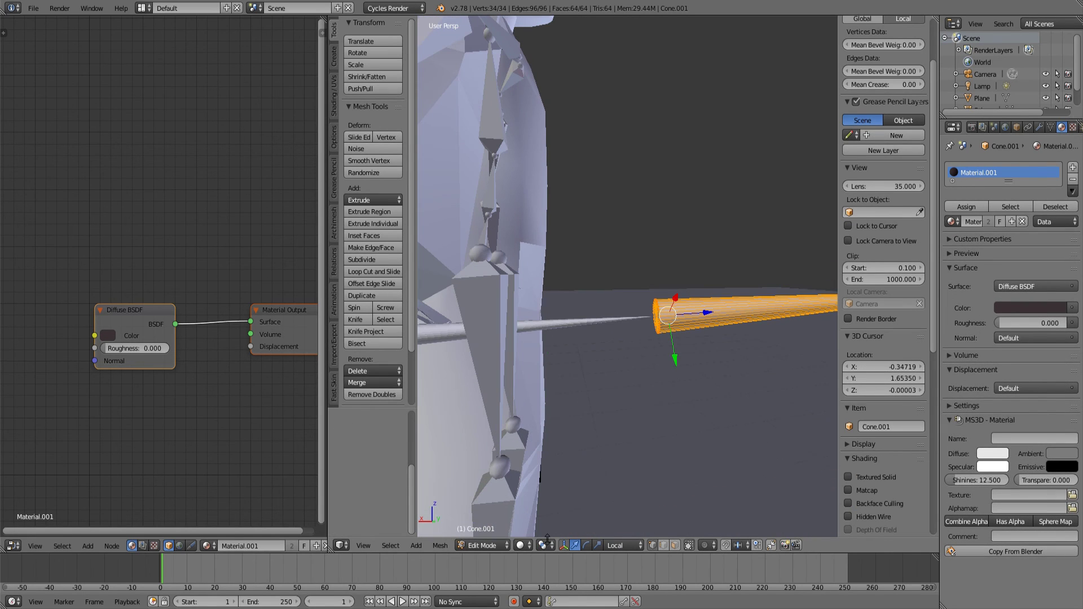
pyautogui.click(597, 545)
pyautogui.moveTo(709, 312); pyautogui.dragTo(679, 320)
pyautogui.moveTo(655, 360); pyautogui.dragTo(585, 273)
pyautogui.scroll(4, 627, 333)
# Step: Move the centre vertex of the short cone's base back along local Z to form a point at the wand's tip
pyautogui.click(575, 546)
pyautogui.moveTo(586, 317); pyautogui.dragTo(634, 363)
pyautogui.rightClick(619, 352)
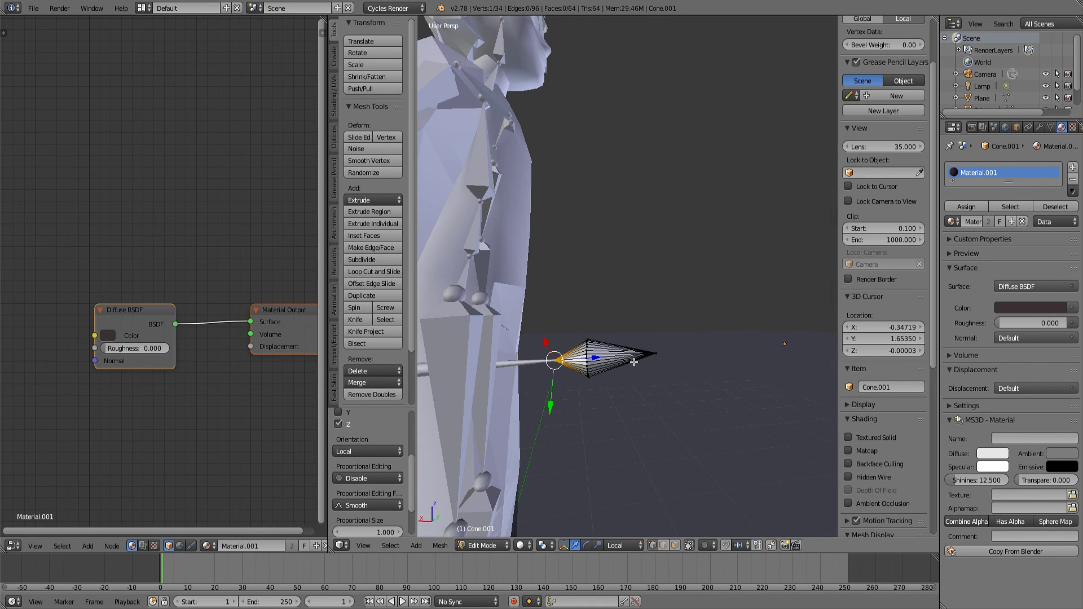
pyautogui.press('z')
pyautogui.press('z')
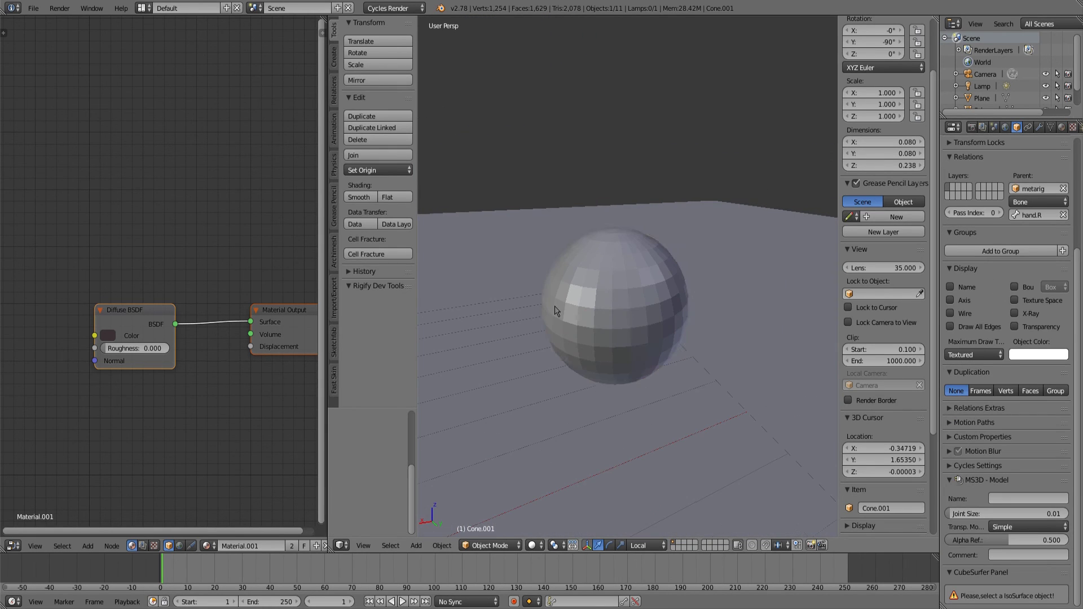
# Step: Select the sphere, widen the properties area and add a new particle system to the sphere
pyautogui.rightClick(556, 310)
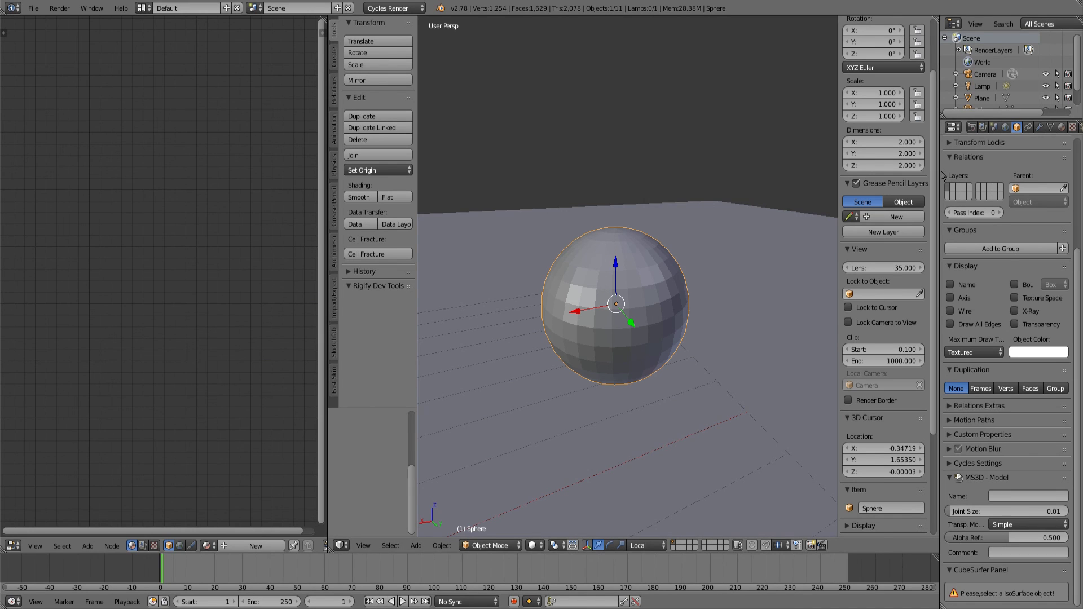
pyautogui.moveTo(933, 176); pyautogui.dragTo(853, 176)
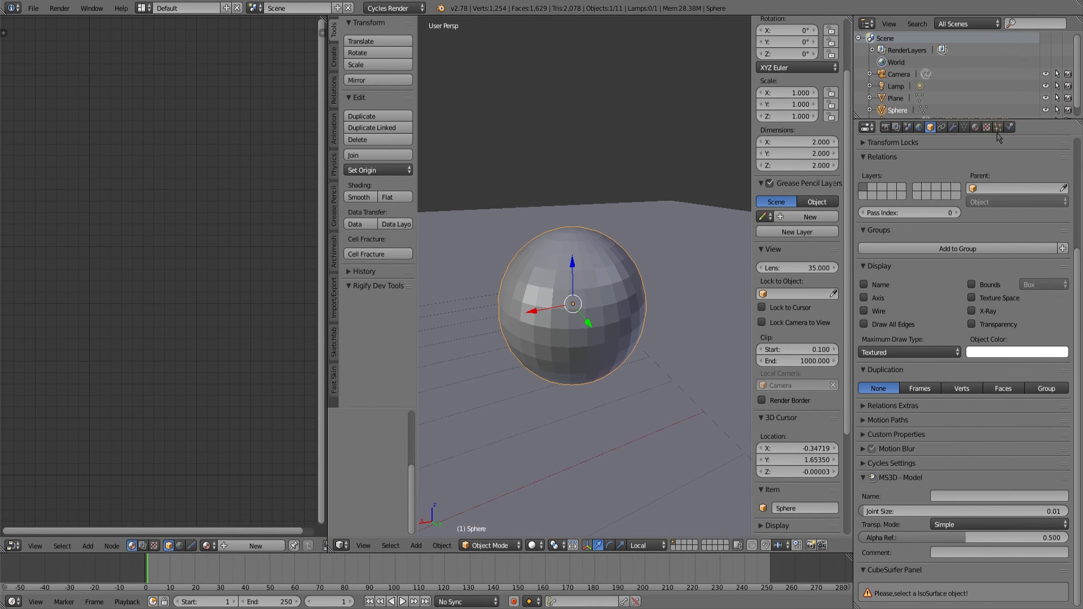
pyautogui.click(998, 127)
pyautogui.click(949, 207)
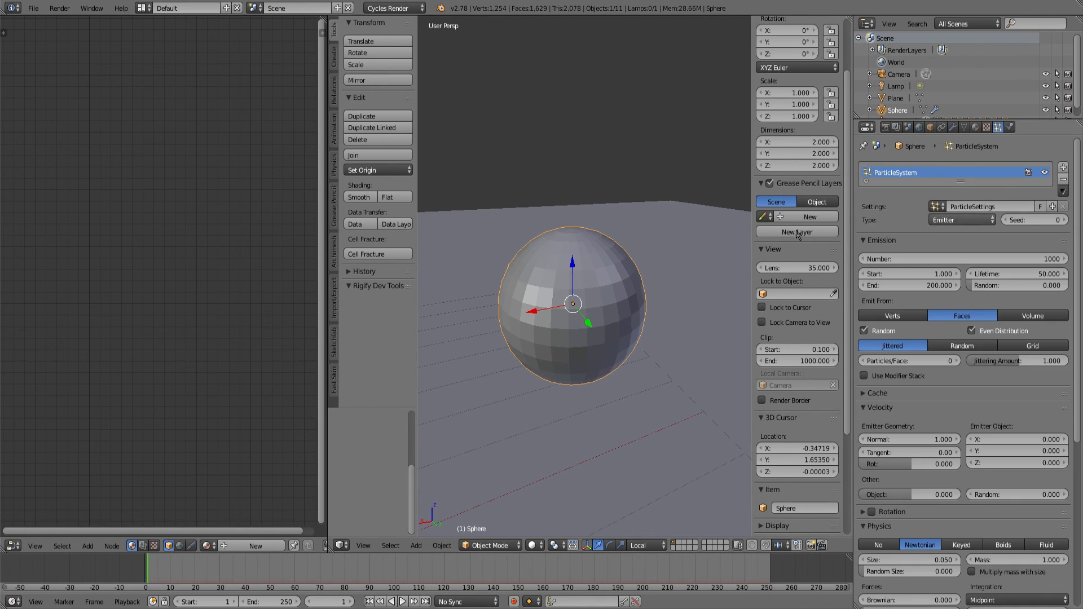
pyautogui.moveTo(606, 242); pyautogui.dragTo(667, 226)
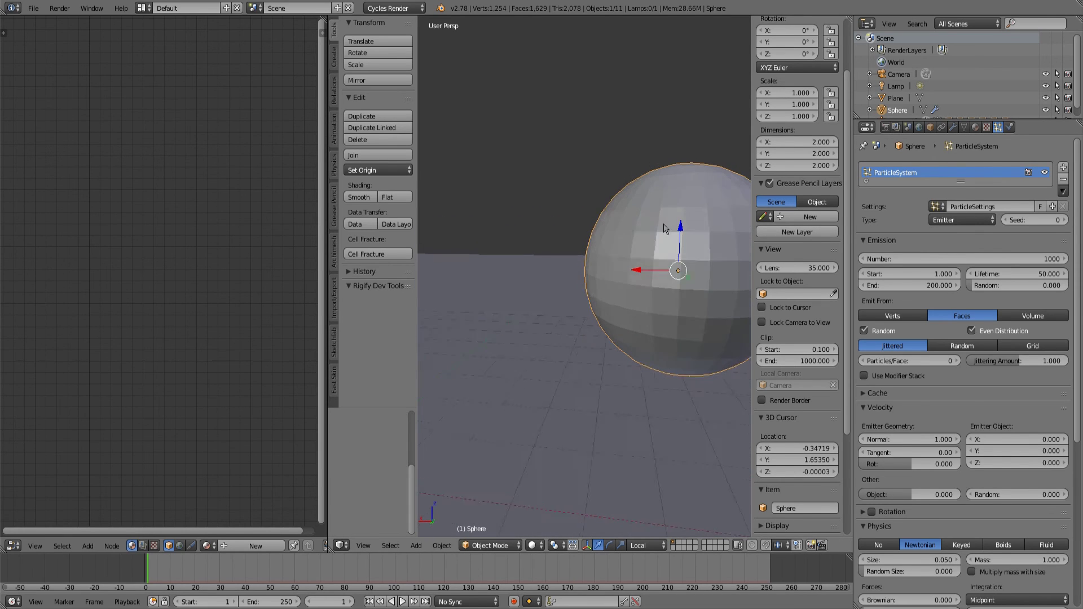
# Step: Emit the sphere's particles from its volume in a grid distribution, with emission end at frame 1 and a lifetime of 400
pyautogui.click(1025, 317)
pyautogui.click(1034, 345)
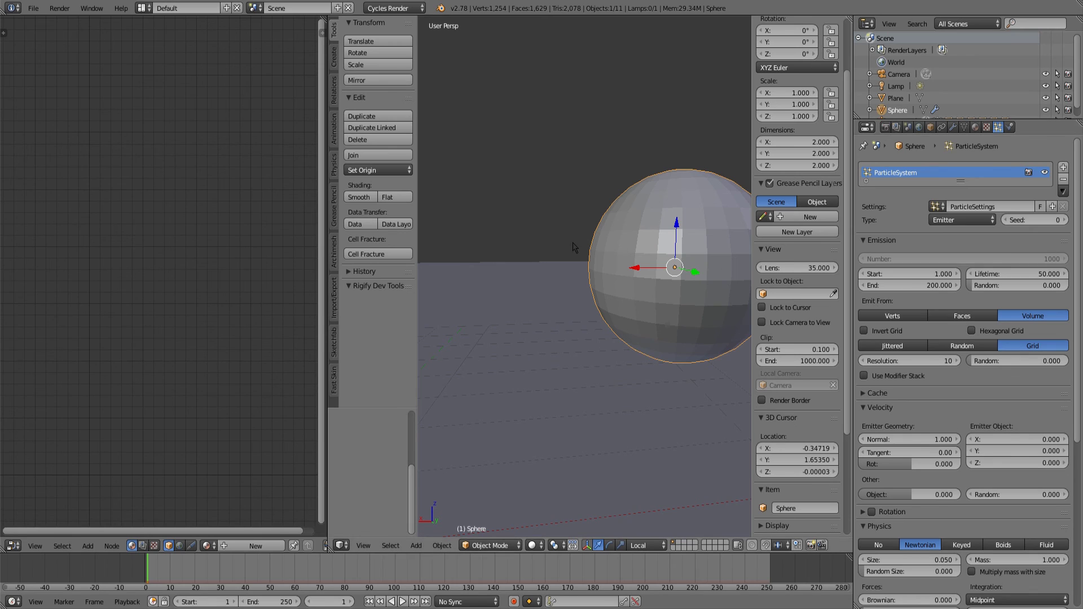
pyautogui.moveTo(701, 259); pyautogui.dragTo(615, 299)
pyautogui.moveTo(492, 385); pyautogui.dragTo(572, 313)
pyautogui.scroll(-8, 581, 321)
pyautogui.scroll(4, 572, 314)
pyautogui.click(940, 285)
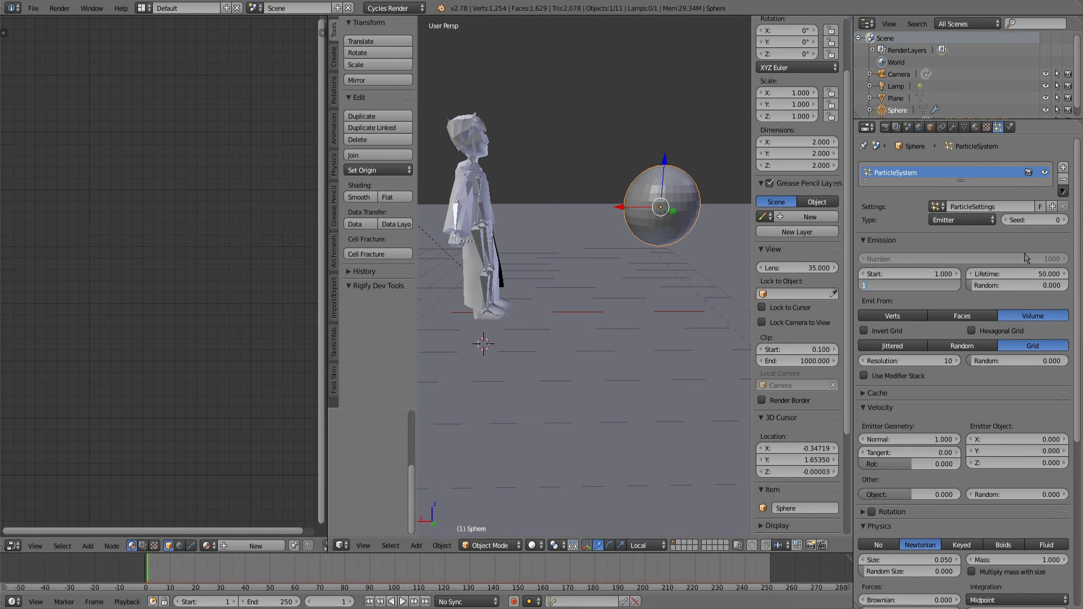
pyautogui.press('Return')
pyautogui.doubleClick(1015, 275)
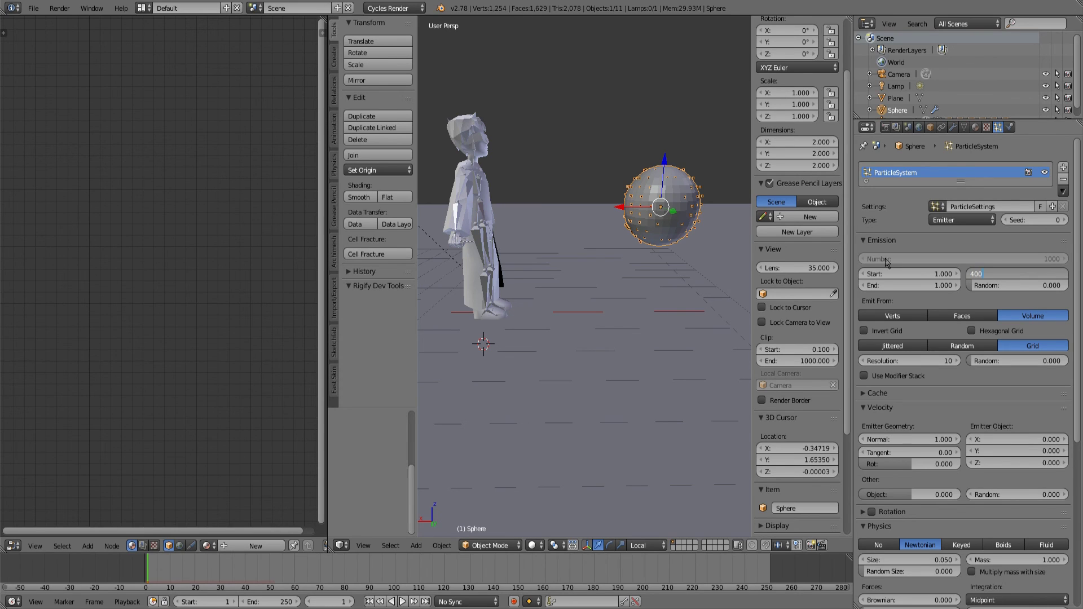
pyautogui.write('400')
pyautogui.press('Return')
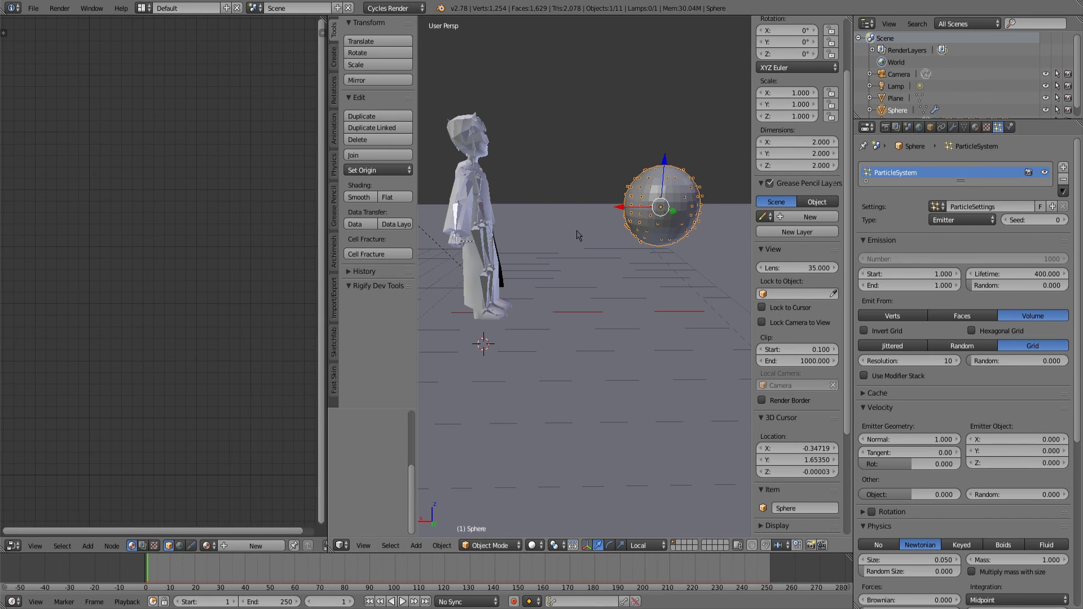
# Step: Enable Size Deflect for the sphere's particles and switch their physics type to Fluid
pyautogui.moveTo(577, 235); pyautogui.dragTo(542, 224)
pyautogui.moveTo(542, 224); pyautogui.dragTo(527, 277)
pyautogui.scroll(6, 533, 285)
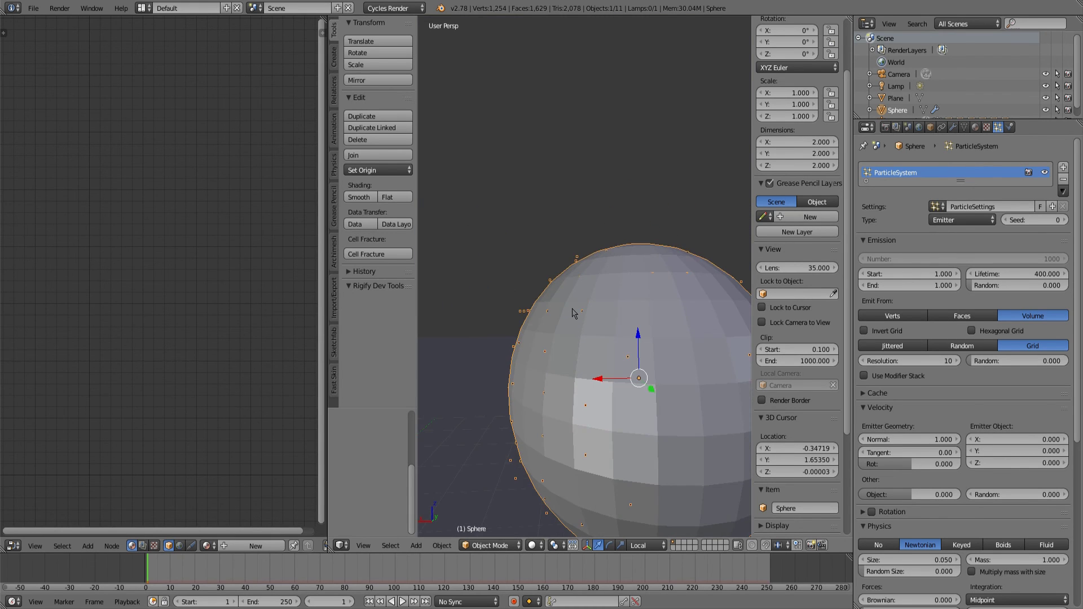
pyautogui.moveTo(572, 309); pyautogui.dragTo(683, 327)
pyautogui.scroll(-10, 983, 411)
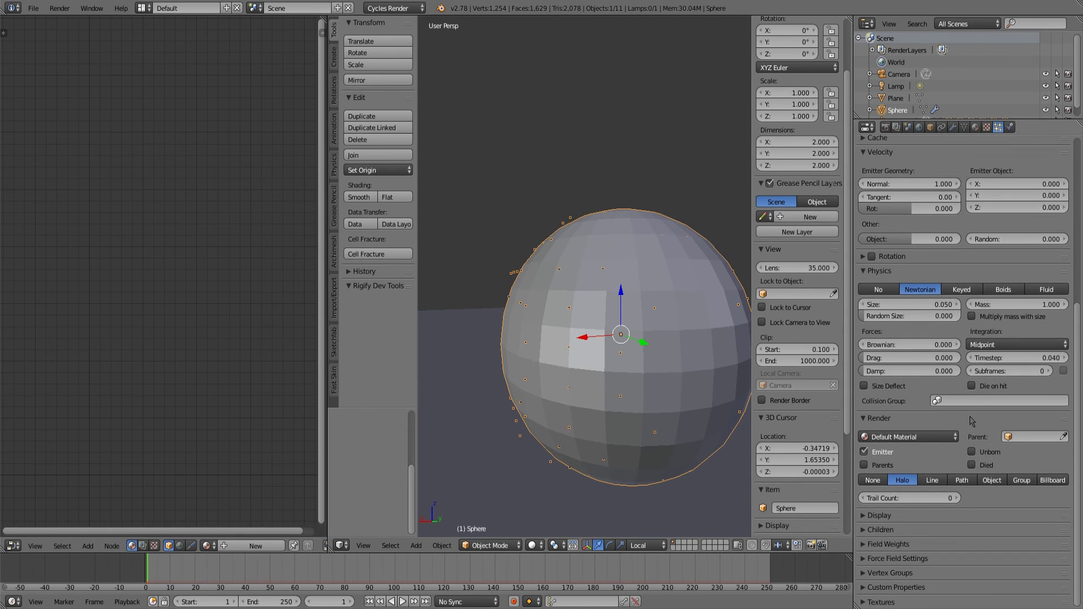
pyautogui.click(878, 388)
pyautogui.click(1031, 290)
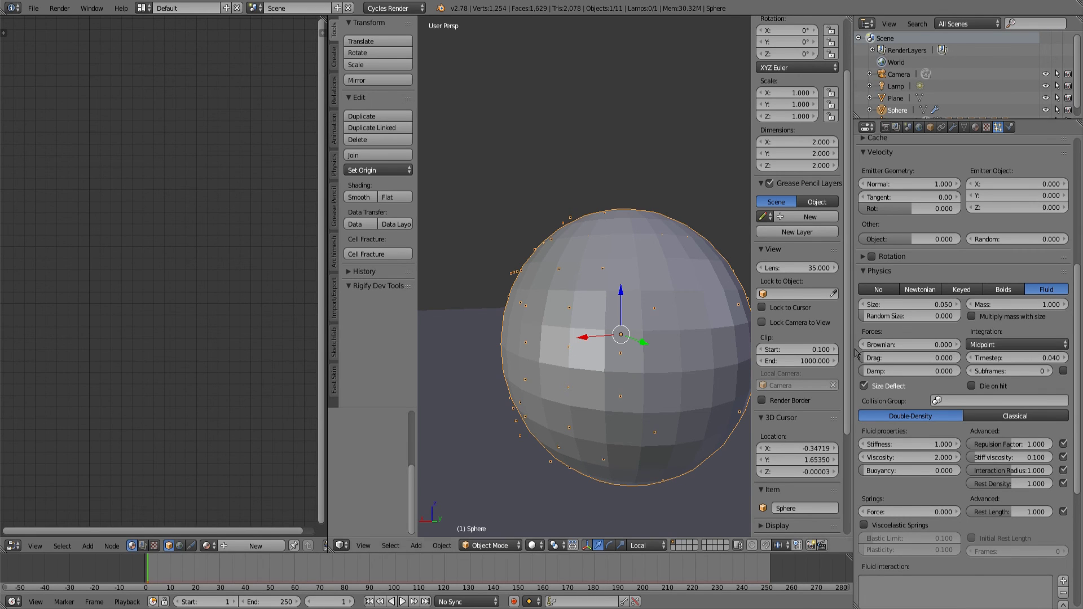
# Step: Set the fluid particles' mass to 0.4 and their integration subframes to 5
pyautogui.scroll(-1, 936, 373)
pyautogui.scroll(4, 935, 377)
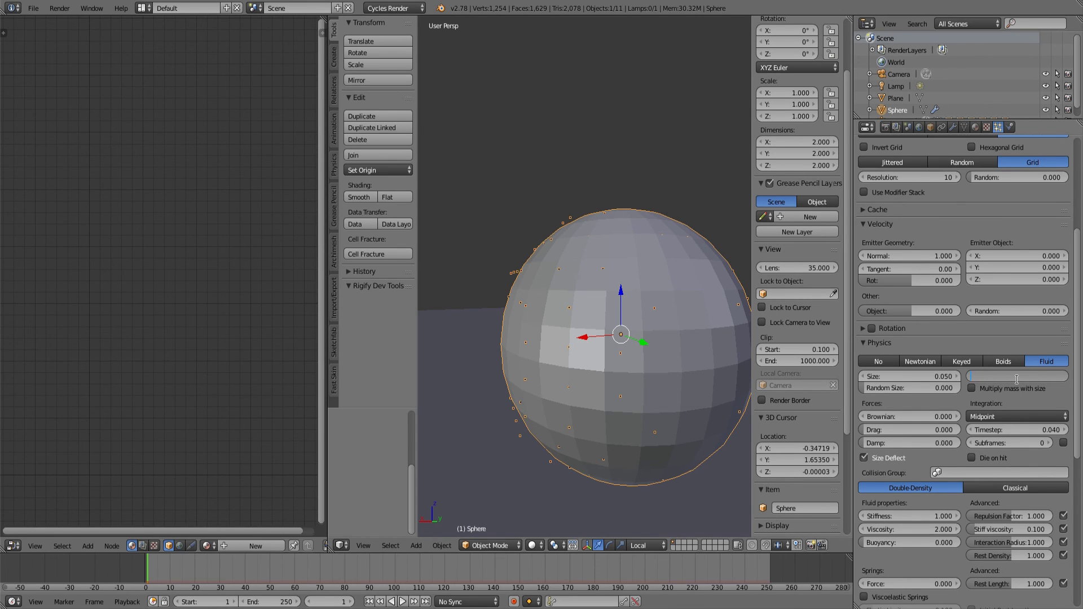
pyautogui.press('Return')
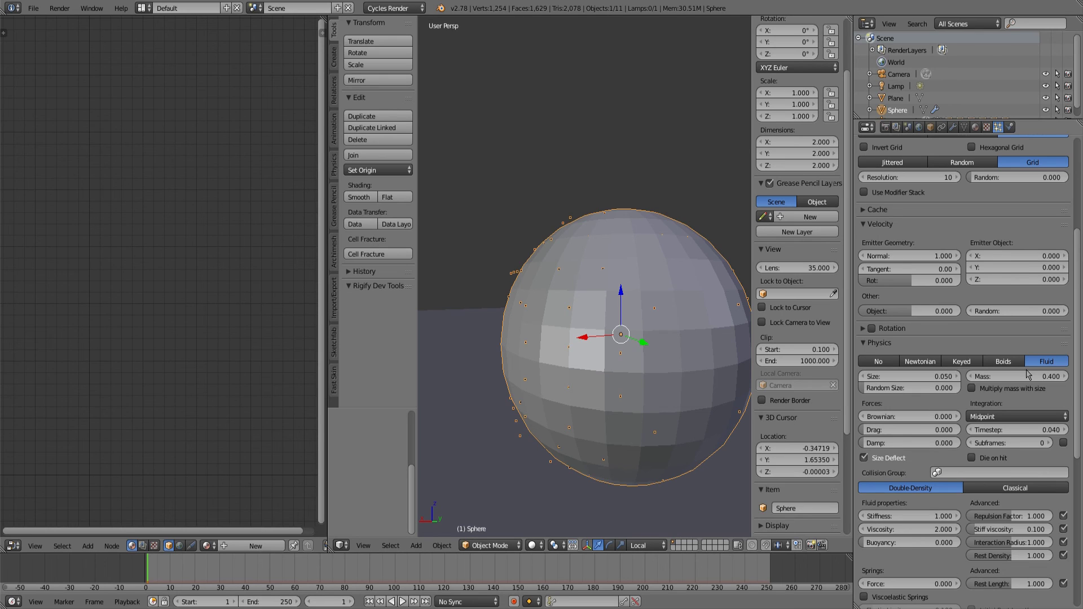
pyautogui.scroll(-3, 1025, 420)
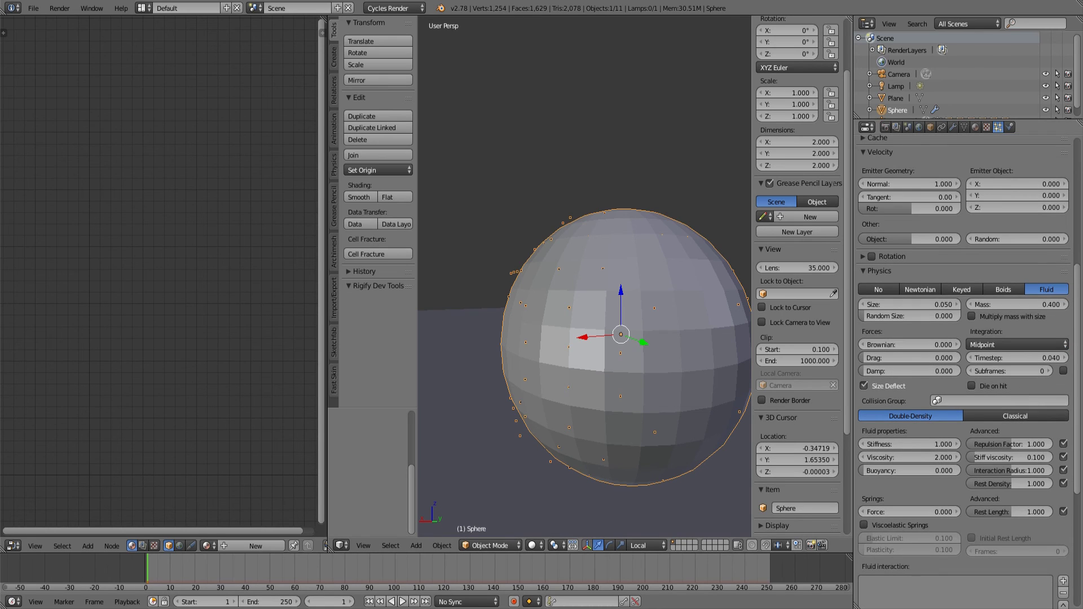
pyautogui.click(1050, 372)
pyautogui.click(1050, 372)
pyautogui.click(1051, 373)
pyautogui.click(1051, 372)
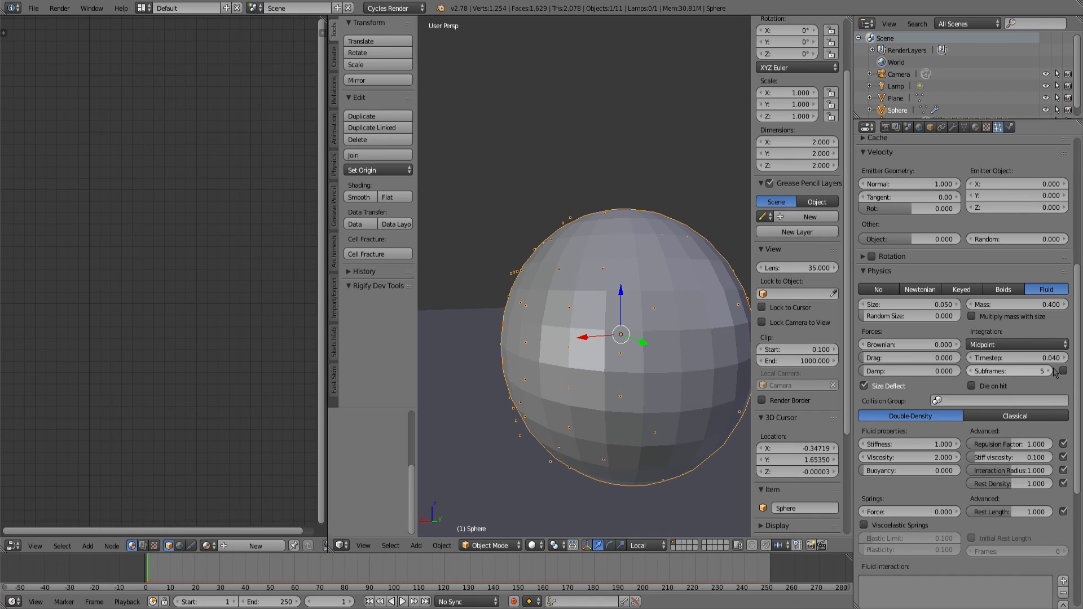
# Step: Turn on the size display for the sphere's particles in the particle display settings
pyautogui.scroll(-4, 1052, 367)
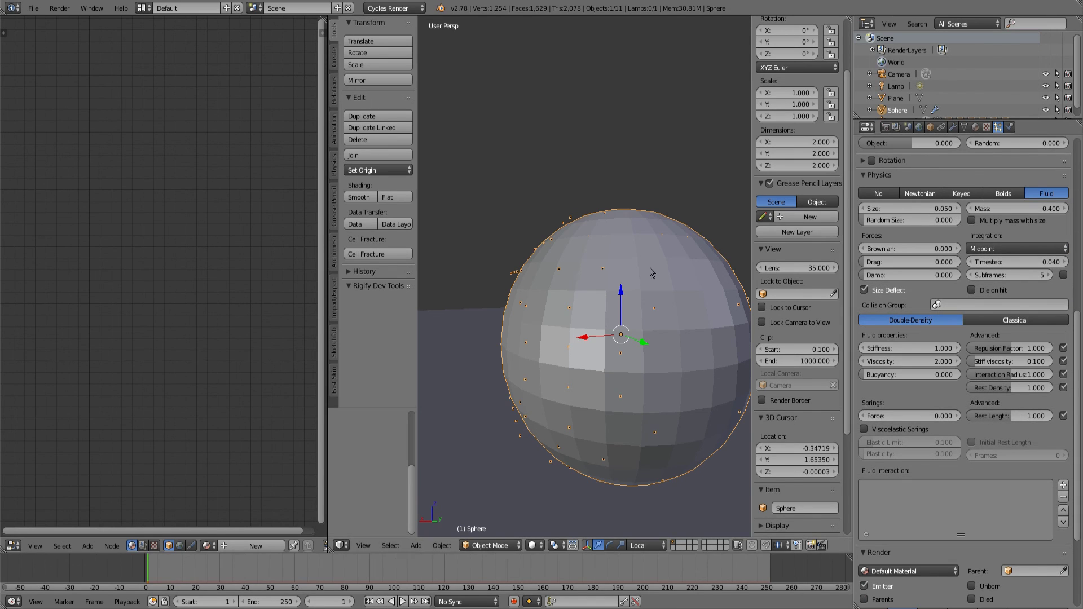
pyautogui.moveTo(651, 270); pyautogui.dragTo(610, 353)
pyautogui.scroll(-5, 638, 333)
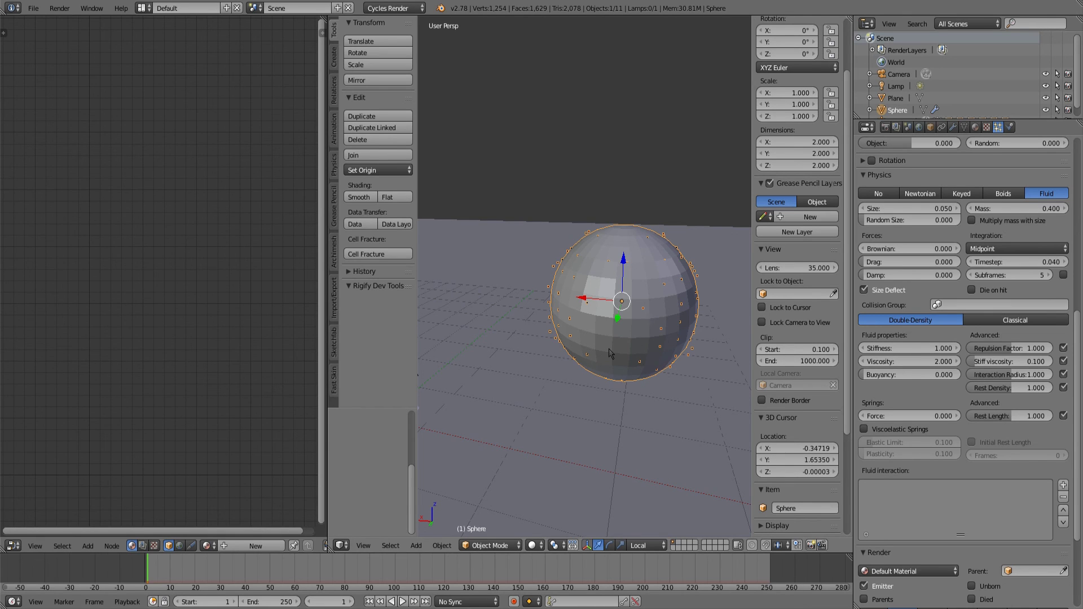
pyautogui.scroll(5, 609, 353)
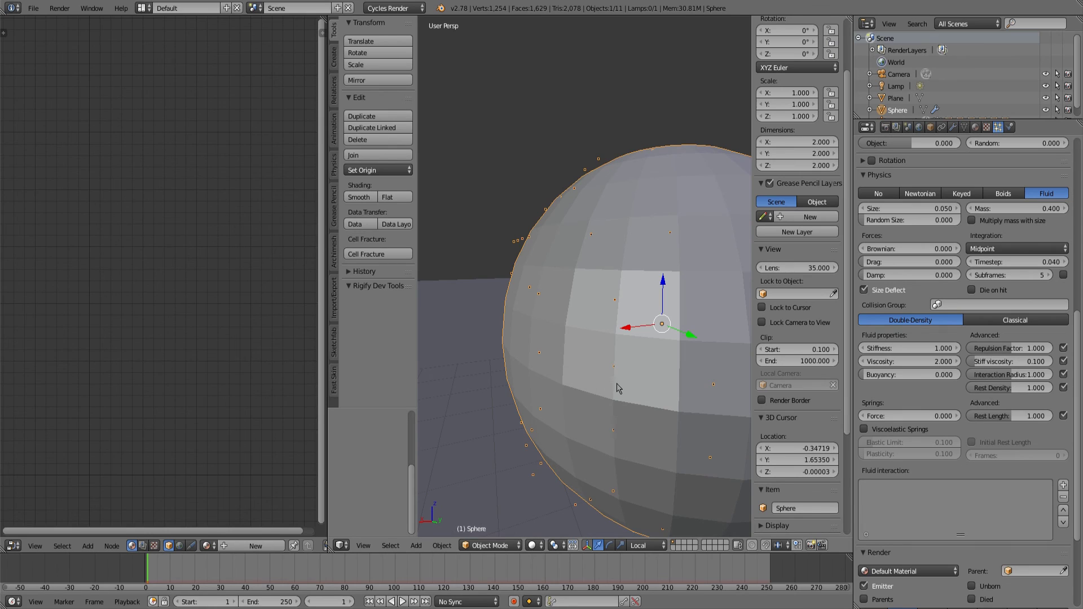
pyautogui.scroll(-5, 618, 388)
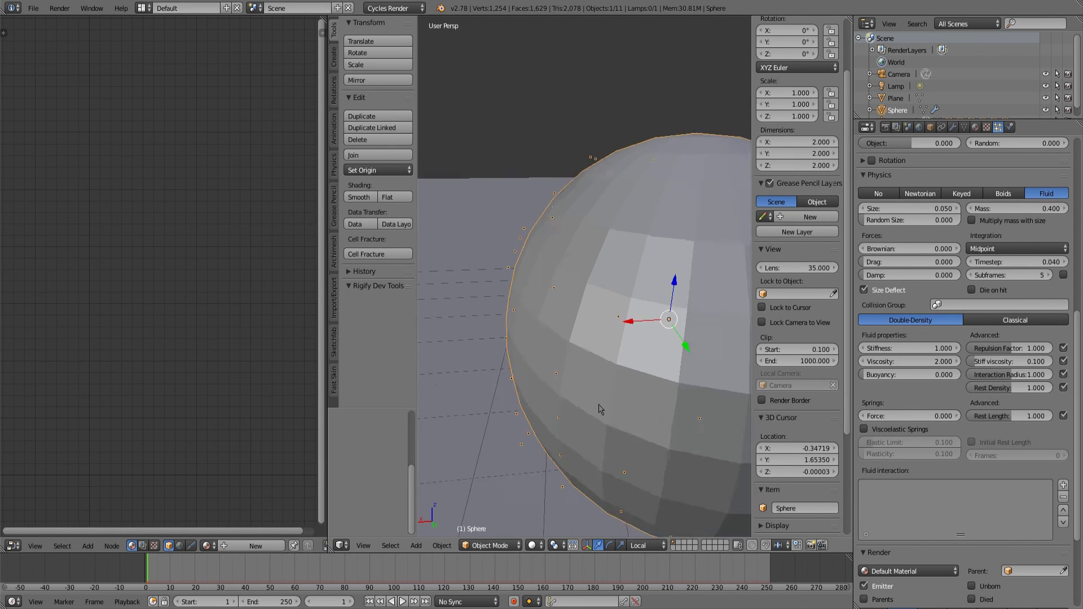
pyautogui.scroll(2, 962, 302)
pyautogui.scroll(2, 962, 301)
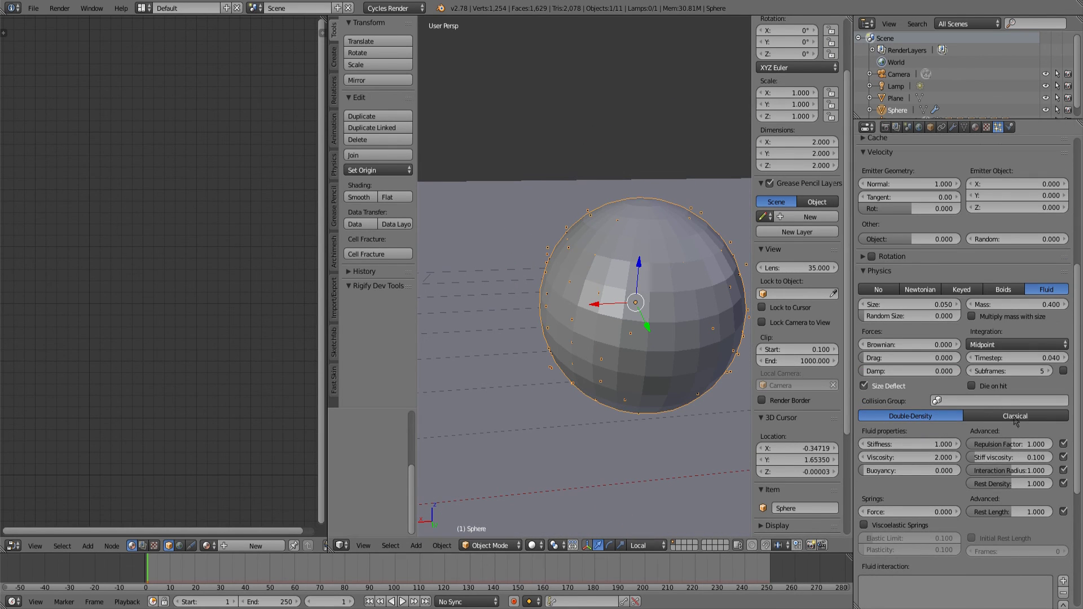
pyautogui.scroll(-10, 967, 367)
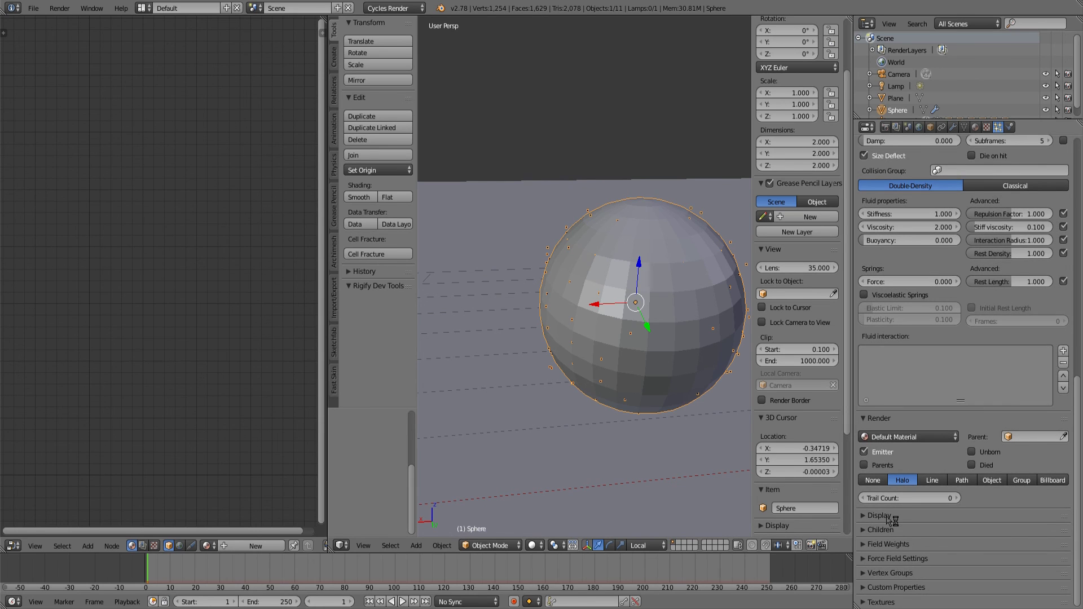
pyautogui.click(879, 515)
pyautogui.click(884, 566)
# Step: Show the sphere as wireframe in front view and set the particle size to 0.1
pyautogui.scroll(4, 599, 358)
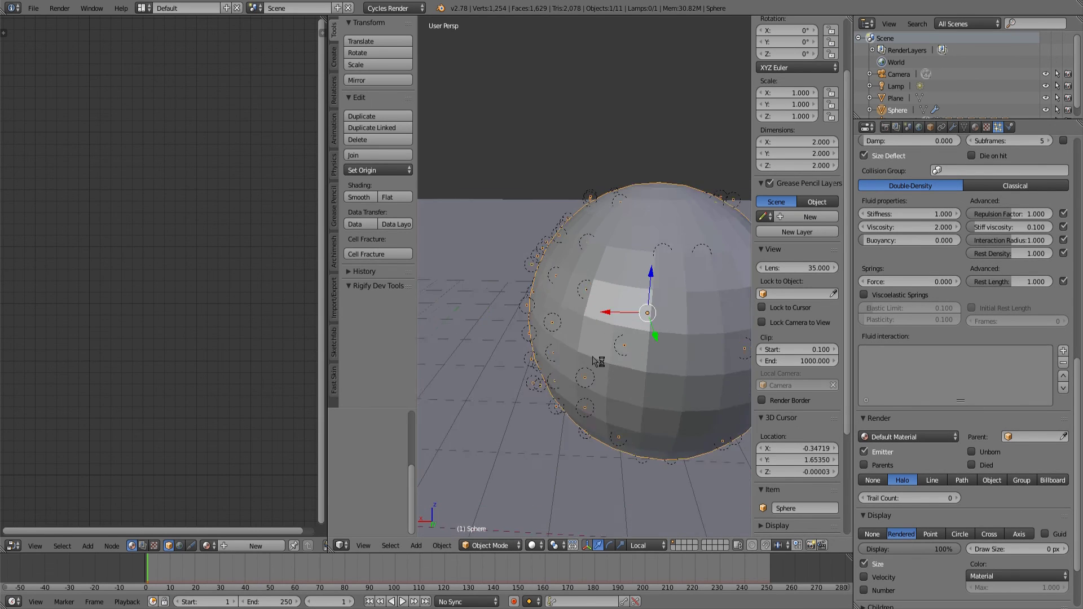
pyautogui.press('KP_1')
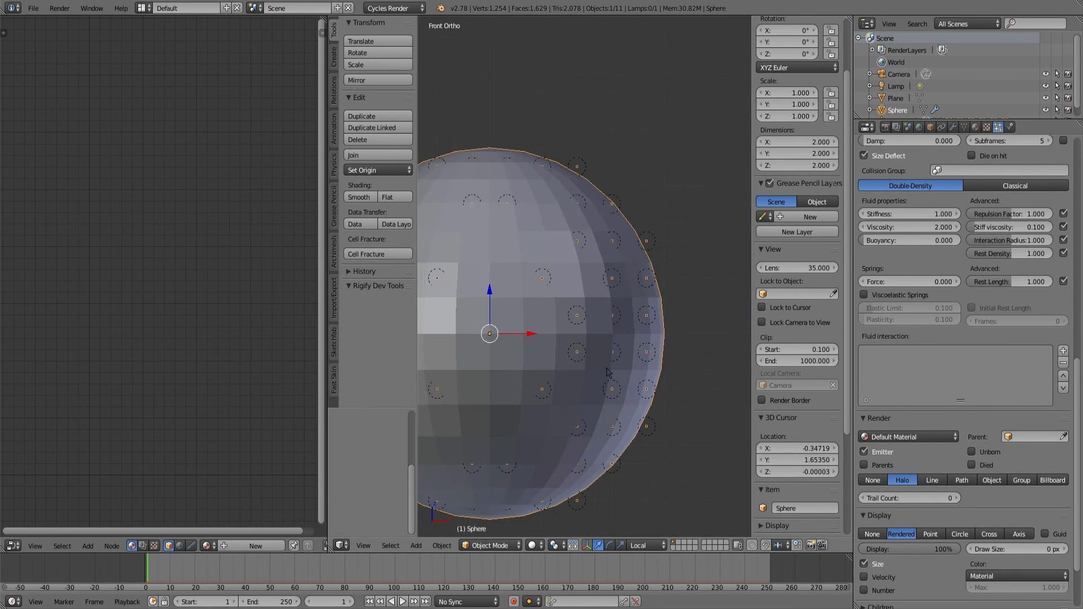
pyautogui.press('z')
pyautogui.scroll(6, 608, 372)
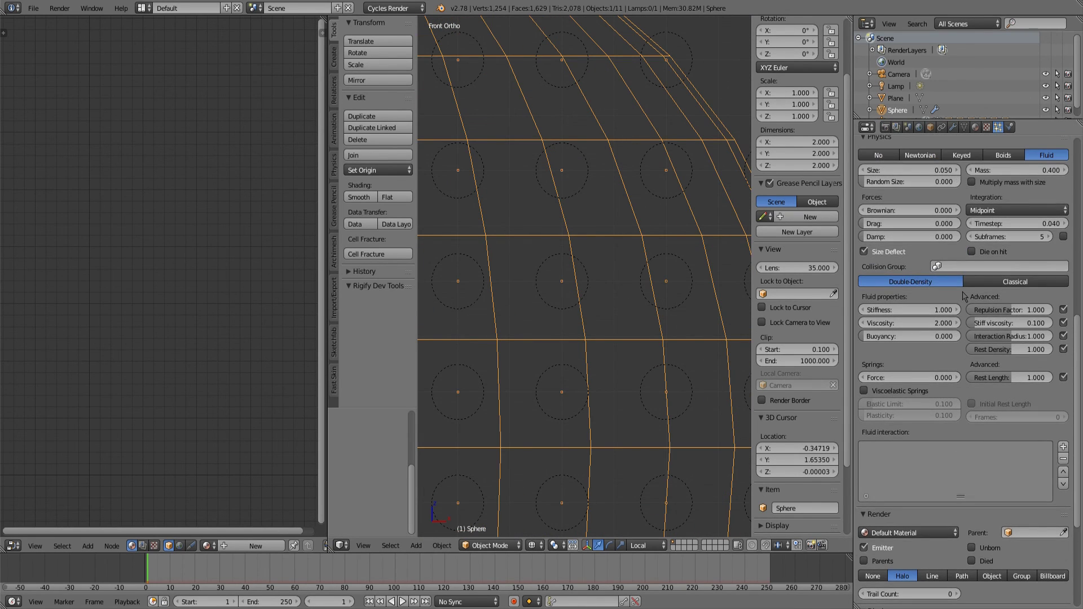
pyautogui.scroll(-3, 954, 395)
pyautogui.scroll(14, 951, 424)
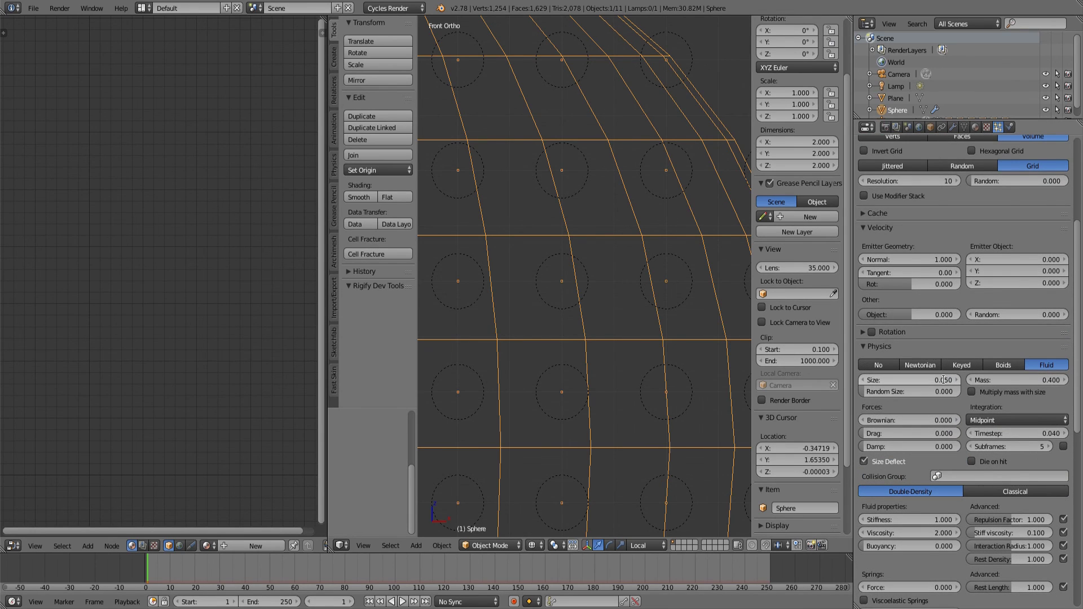
pyautogui.click(944, 379)
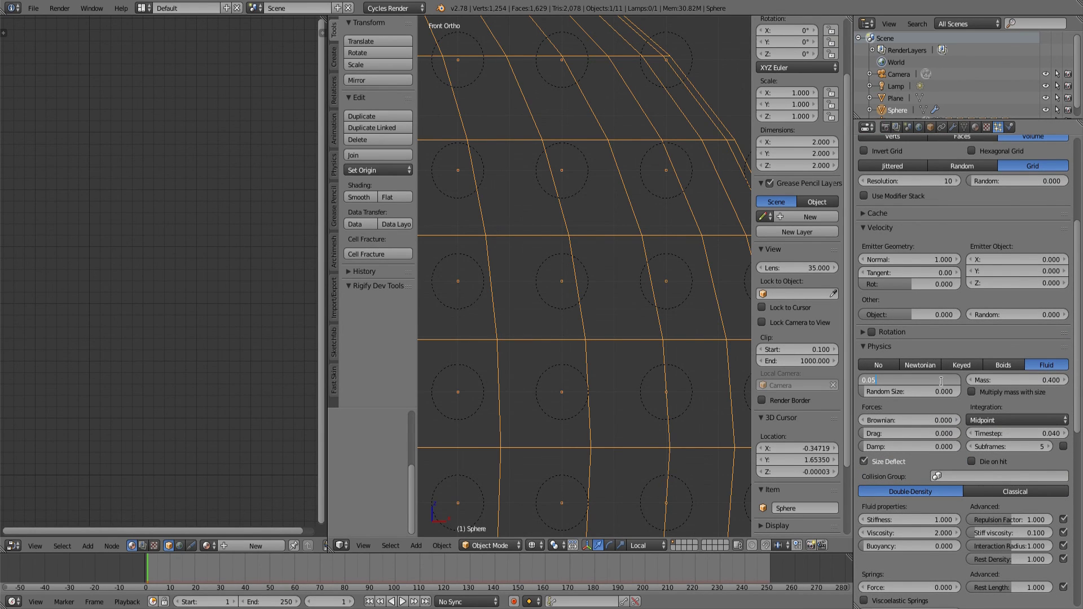
pyautogui.press('Return')
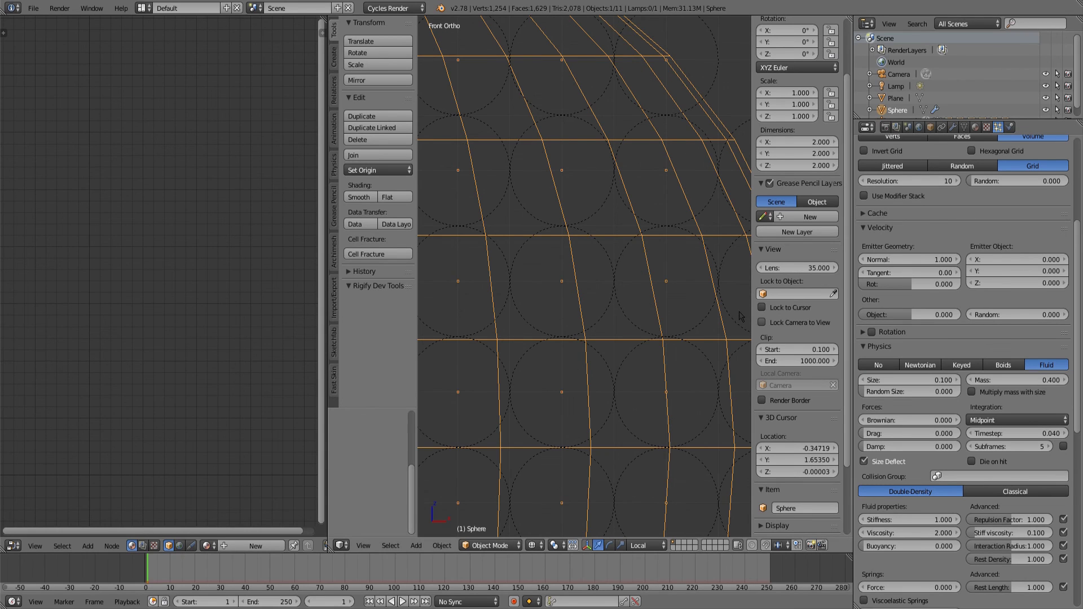
# Step: Examine the particle size circles throughout the wireframe sphere to check how closely neighbouring particles fit together
pyautogui.scroll(5, 553, 326)
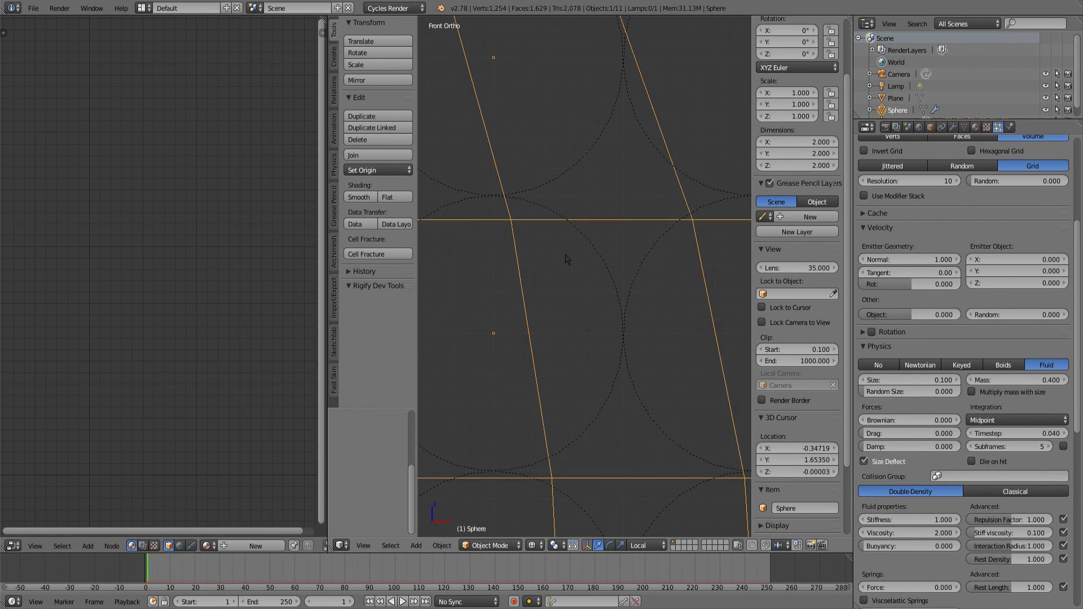
pyautogui.scroll(-5, 553, 326)
pyautogui.scroll(4, 576, 322)
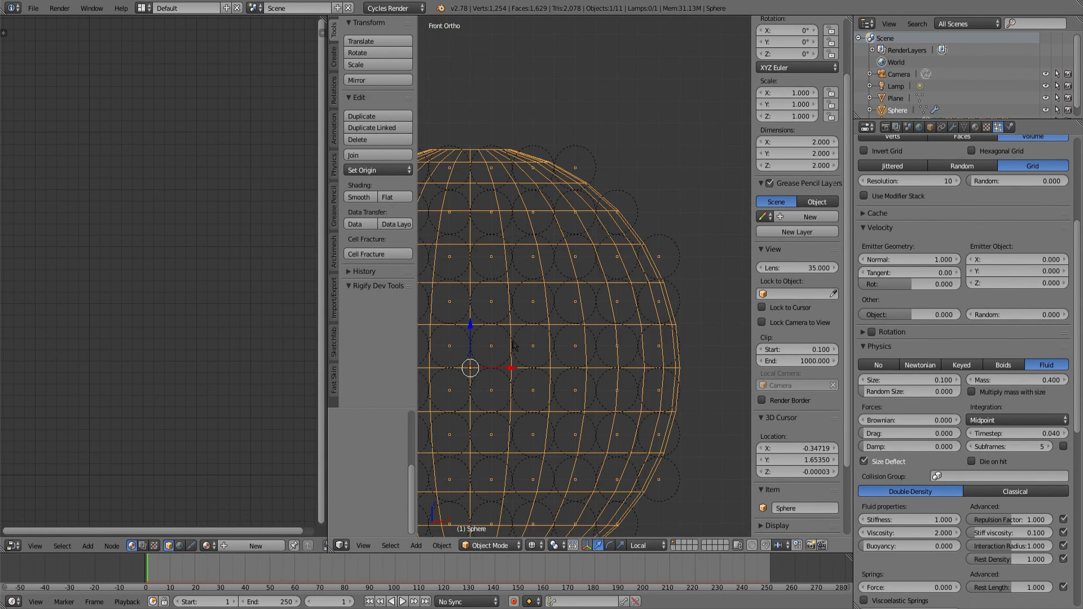
pyautogui.scroll(3, 577, 323)
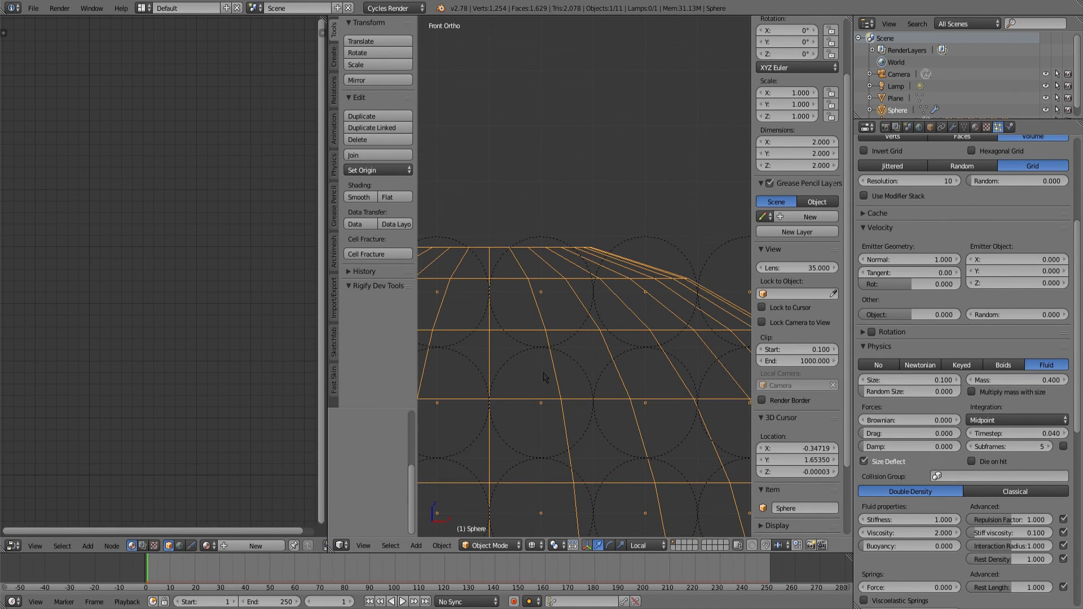
pyautogui.scroll(5, 545, 378)
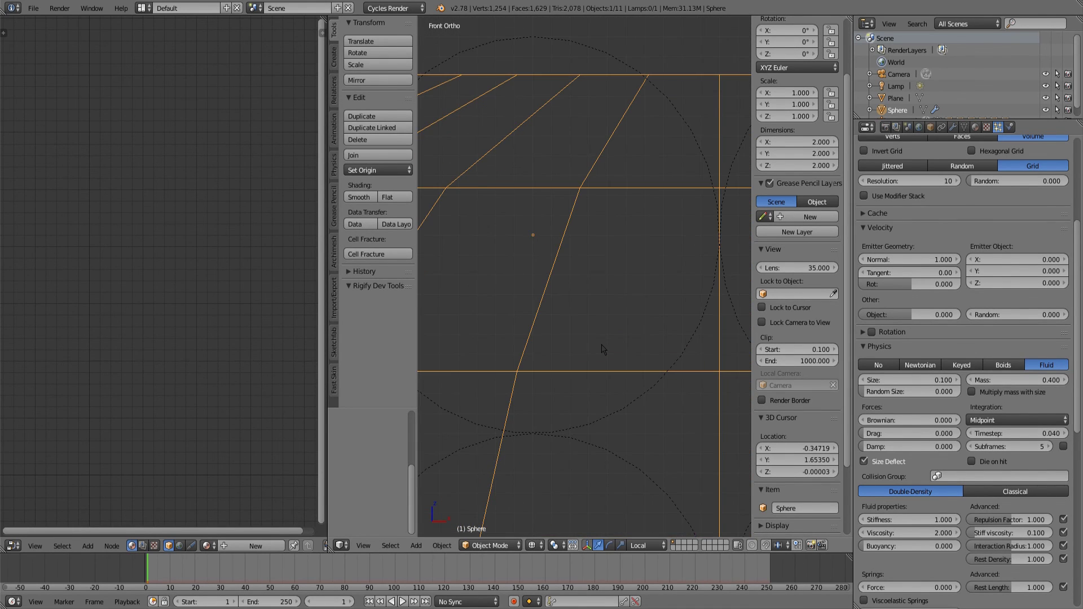
pyautogui.scroll(-7, 603, 348)
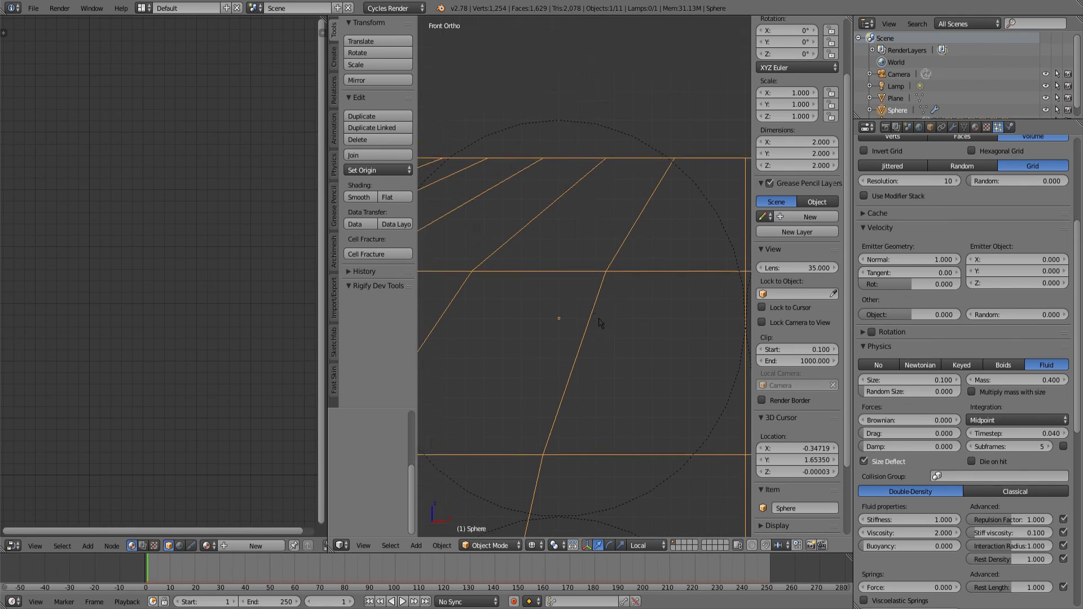
pyautogui.scroll(-6, 541, 367)
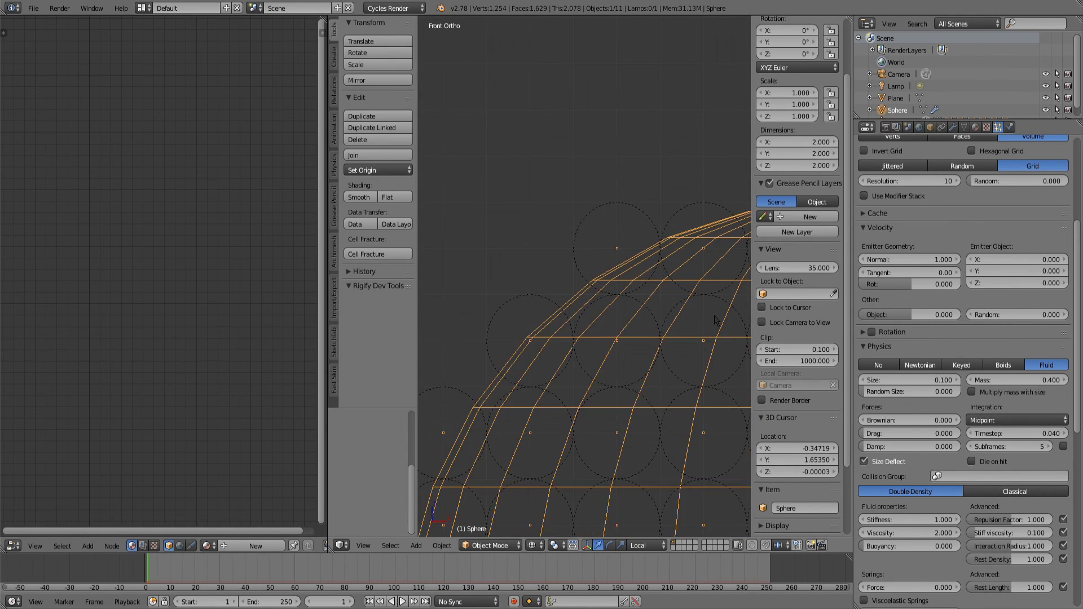
pyautogui.moveTo(682, 320); pyautogui.dragTo(654, 346)
pyautogui.moveTo(542, 378); pyautogui.dragTo(731, 361)
pyautogui.scroll(-6, 603, 341)
pyautogui.scroll(7, 596, 367)
pyautogui.moveTo(553, 361); pyautogui.dragTo(728, 363)
pyautogui.scroll(3, 593, 364)
pyautogui.scroll(-4, 592, 364)
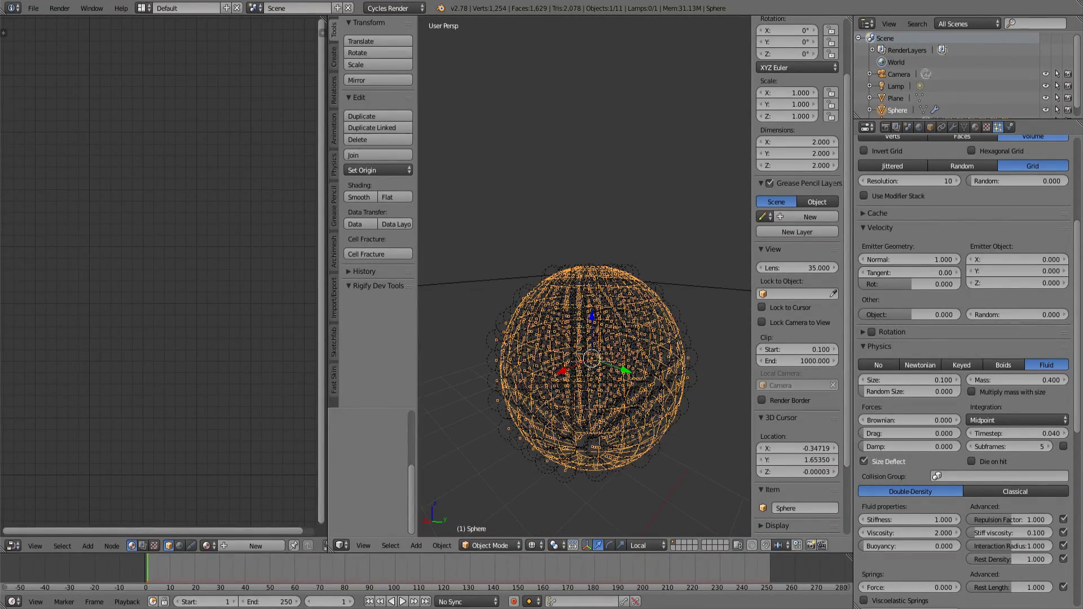
pyautogui.moveTo(593, 364); pyautogui.dragTo(533, 355)
# Step: Rename both the sphere's particle system and its particle settings to "ball"
pyautogui.scroll(8, 1032, 259)
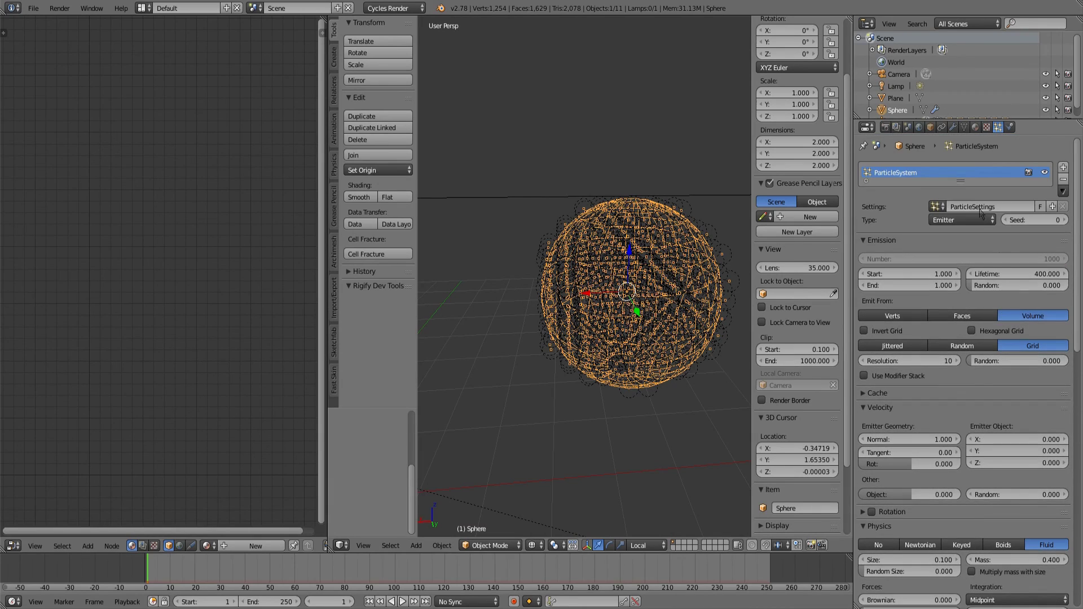
pyautogui.doubleClick(924, 177)
pyautogui.press('BackSpace')
pyautogui.click(1005, 207)
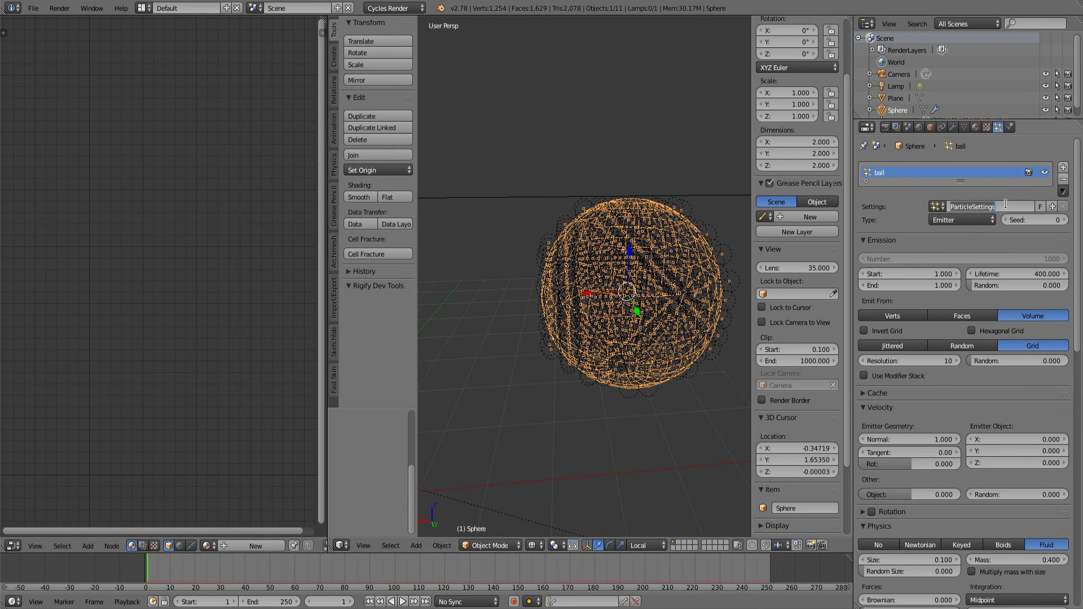
pyautogui.press('BackSpace')
pyautogui.press('Return')
# Step: Add an ico sphere mesh to the scene at the 3D cursor
pyautogui.moveTo(717, 254)
pyautogui.mouseDown()
pyautogui.moveTo(637, 299)
pyautogui.moveTo(671, 256)
pyautogui.moveTo(716, 234)
pyautogui.mouseUp()
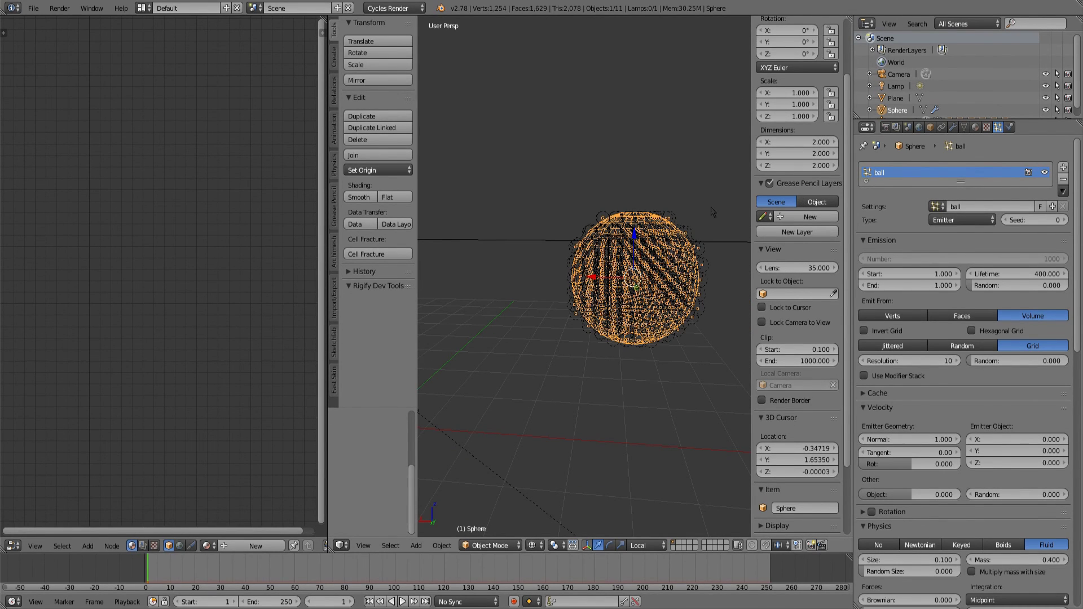
pyautogui.scroll(4, 713, 213)
pyautogui.scroll(-5, 713, 213)
pyautogui.moveTo(632, 293); pyautogui.dragTo(581, 307)
pyautogui.scroll(-3, 513, 446)
pyautogui.moveTo(513, 449); pyautogui.dragTo(568, 390)
pyautogui.hotkey('shift', 'a')
pyautogui.moveTo(567, 386)
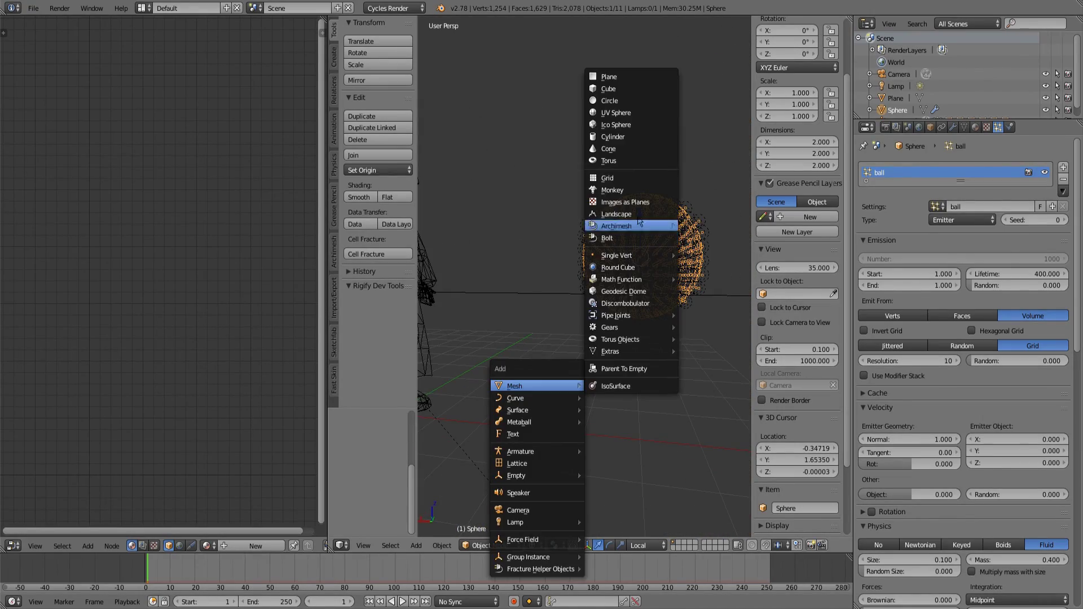
pyautogui.click(616, 125)
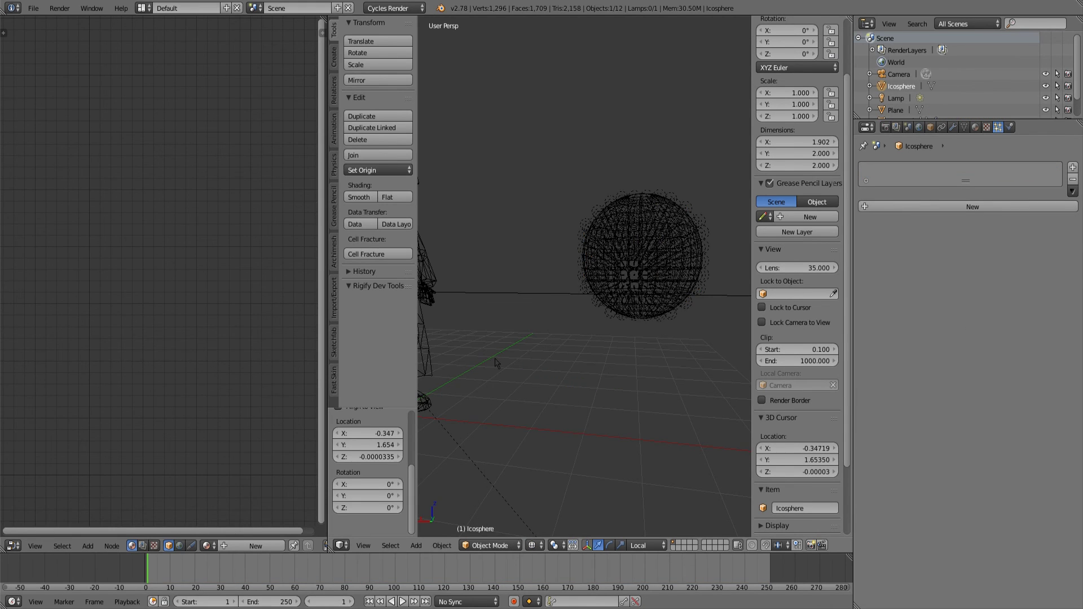
# Step: Reduce the new ico sphere's subdivisions to 1
pyautogui.scroll(2, 611, 328)
pyautogui.press('KP_Decimal')
pyautogui.scroll(4, 395, 426)
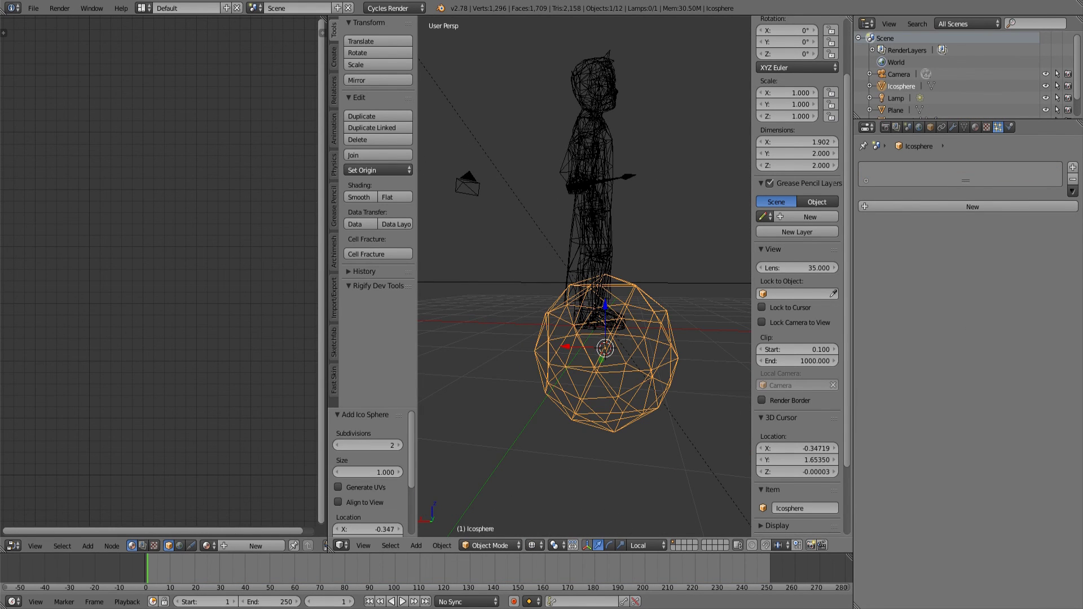
pyautogui.click(341, 449)
pyautogui.moveTo(485, 383); pyautogui.dragTo(757, 361)
pyautogui.scroll(-3, 758, 361)
pyautogui.scroll(-4, 611, 327)
pyautogui.moveTo(541, 297); pyautogui.dragTo(570, 295)
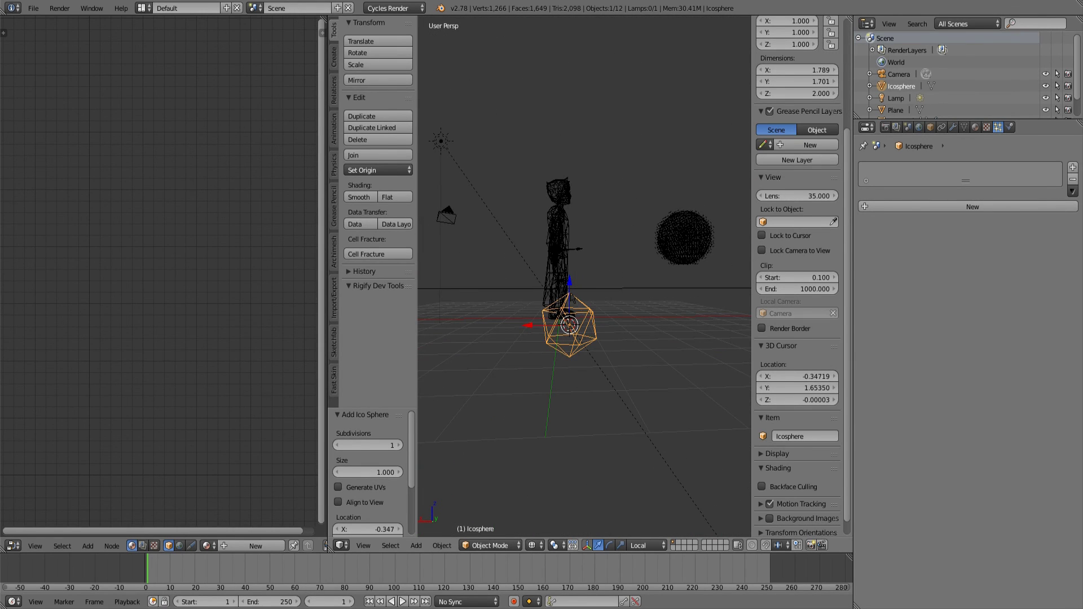
# Step: Move the ico sphere by -1 along the Z axis and apply its location
pyautogui.write('gz-1')
pyautogui.press('Return')
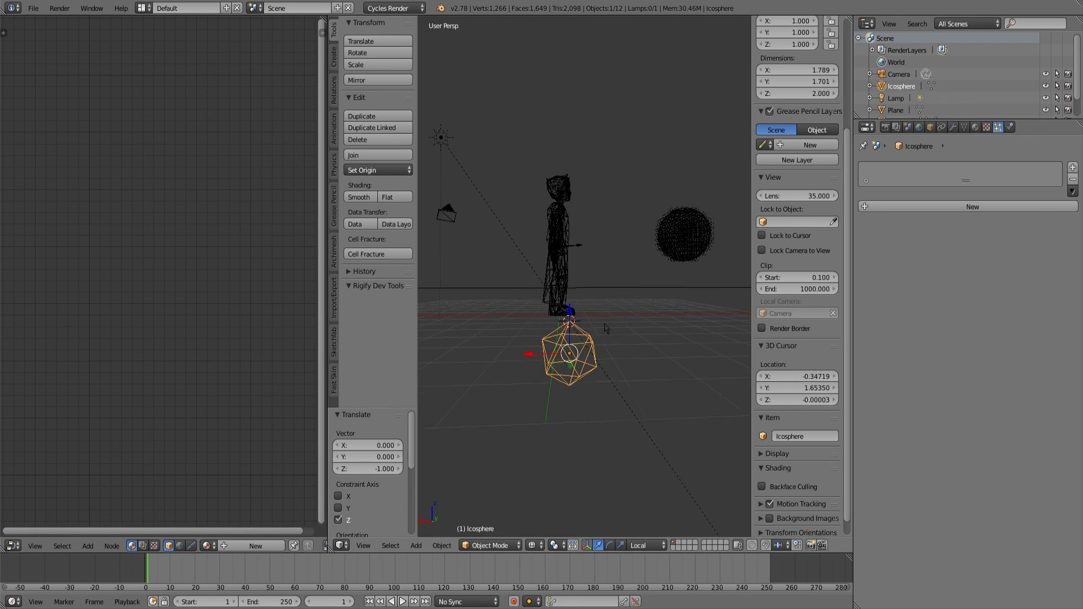
pyautogui.click(443, 546)
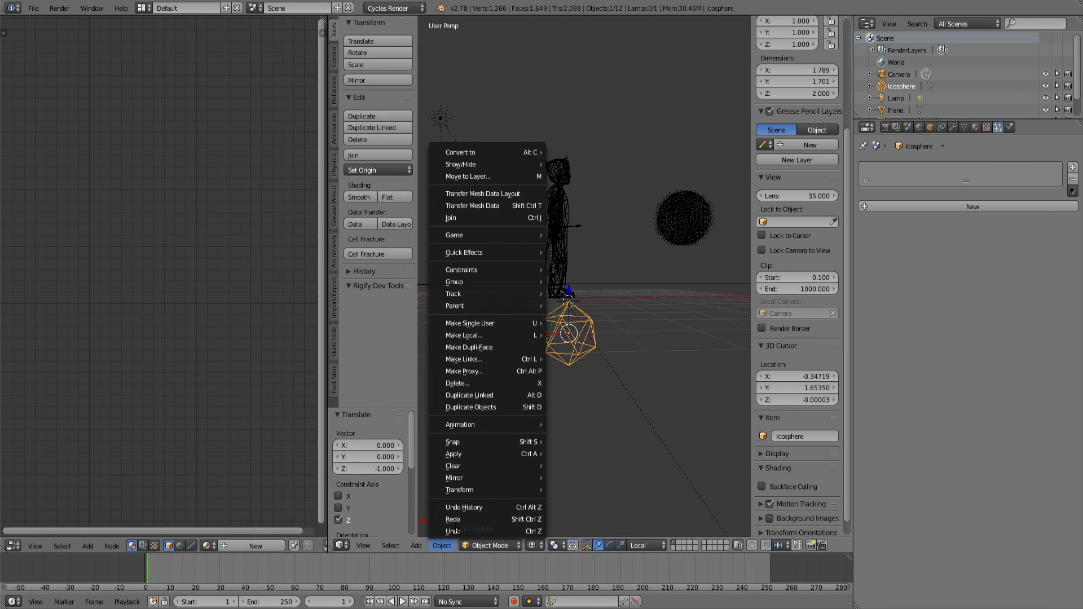
pyautogui.moveTo(496, 454)
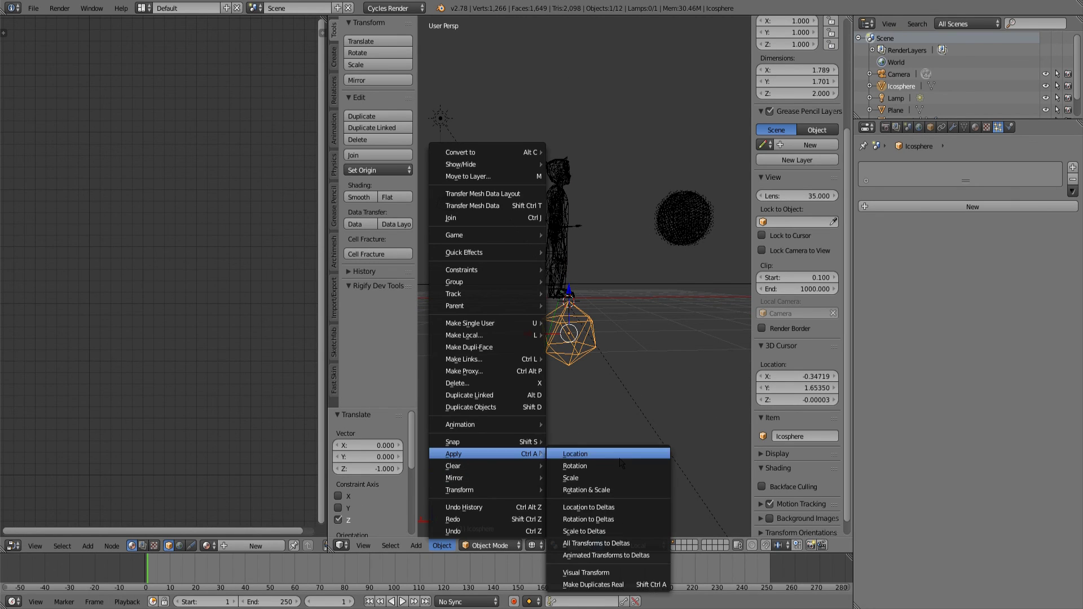
pyautogui.click(620, 459)
# Step: Add a second ico sphere at the 3D cursor, shift it 1 unit along X and lower it beside the first one
pyautogui.scroll(4, 521, 287)
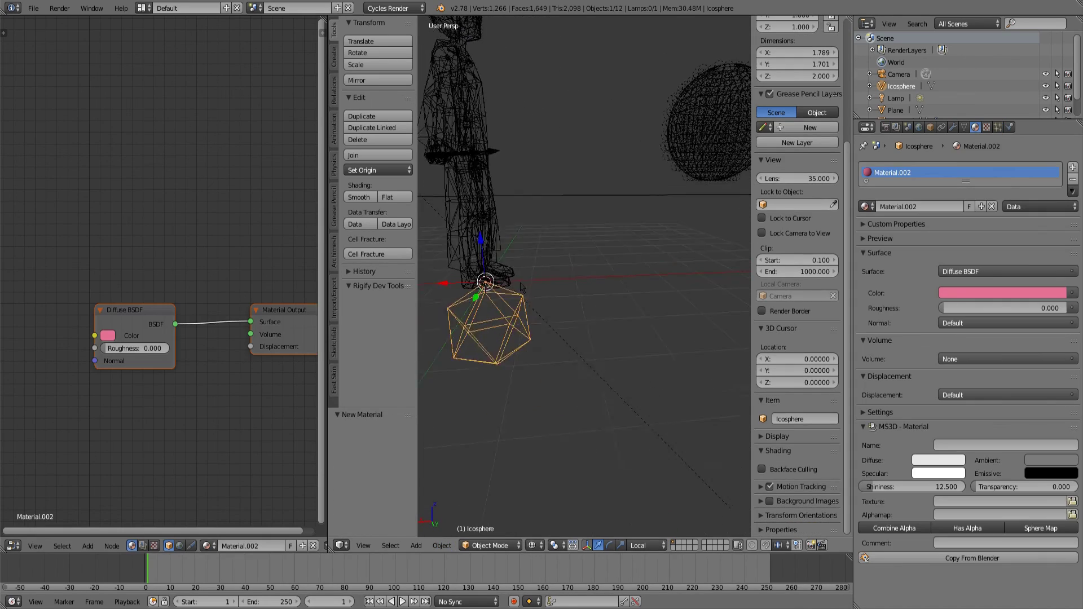
pyautogui.moveTo(521, 288); pyautogui.dragTo(748, 337)
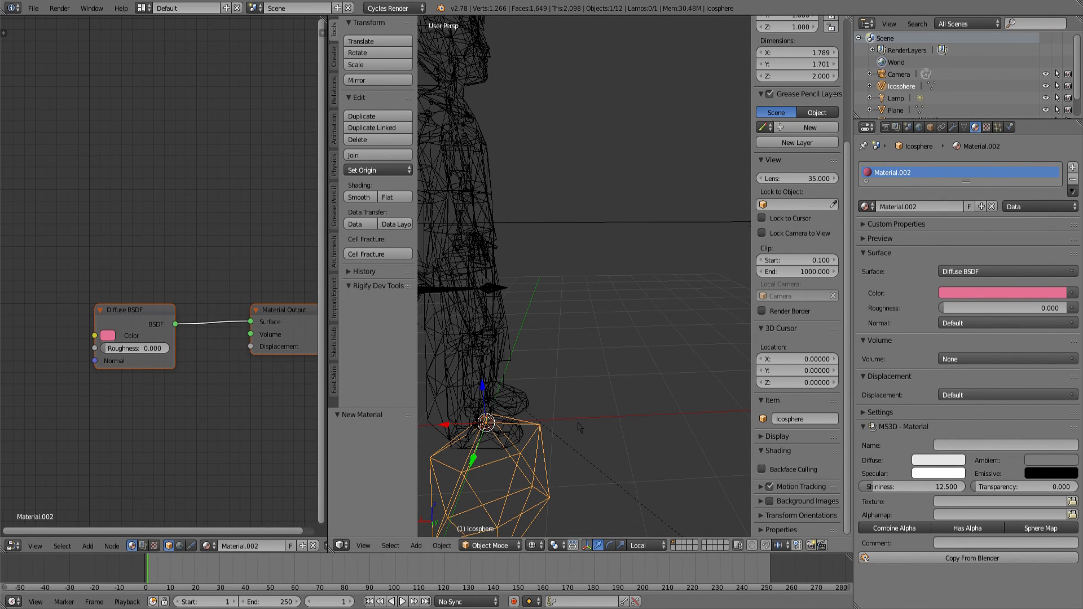
pyautogui.scroll(-4, 579, 427)
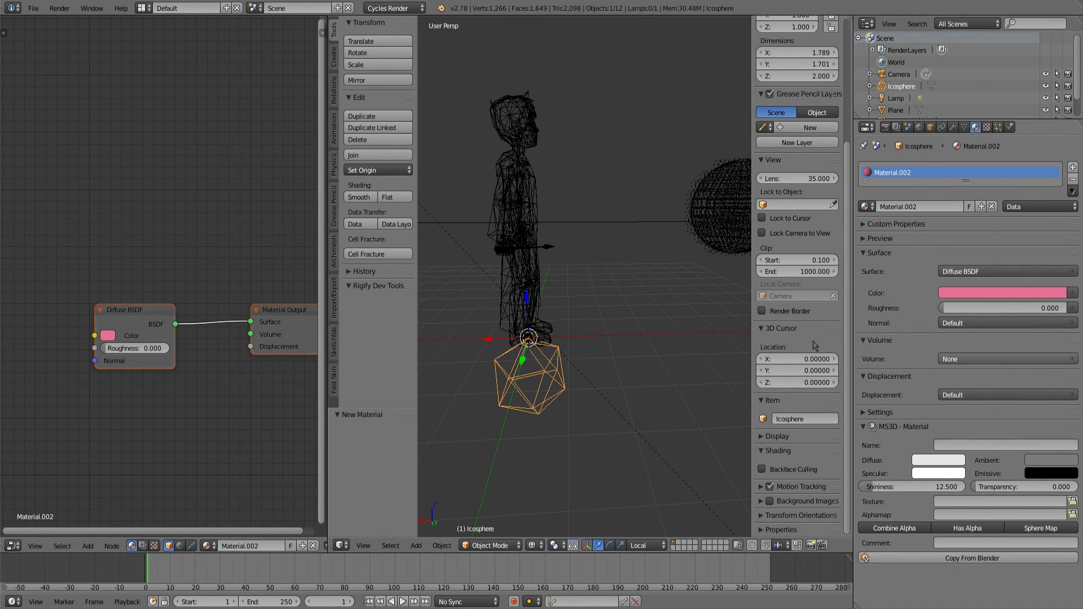
pyautogui.moveTo(556, 318); pyautogui.dragTo(592, 321)
pyautogui.scroll(2, 626, 316)
pyautogui.scroll(2, 593, 322)
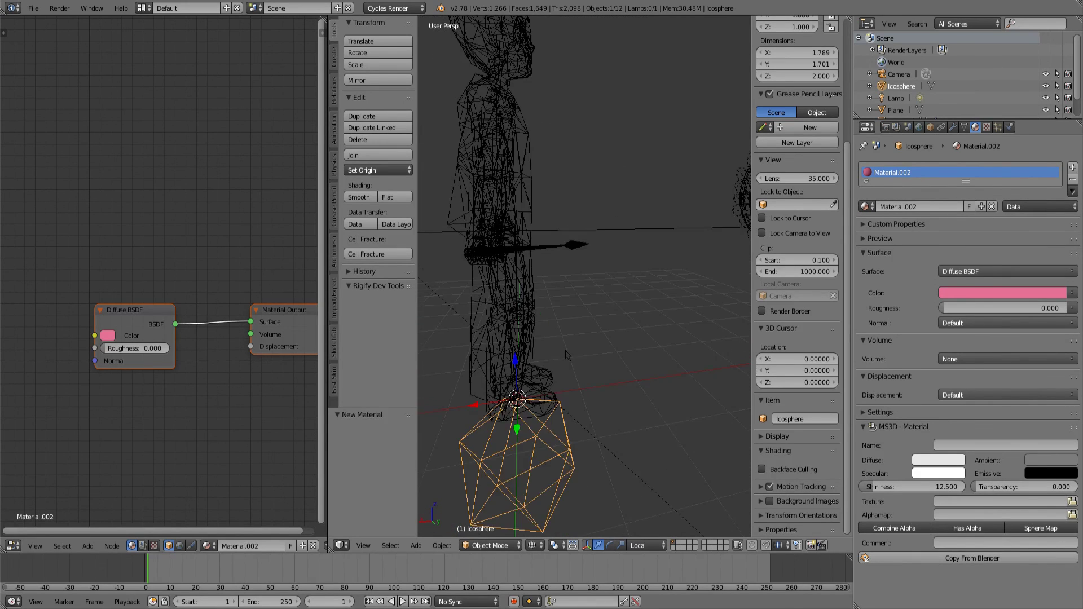
pyautogui.moveTo(592, 361); pyautogui.dragTo(578, 280)
pyautogui.hotkey('shift', 'a')
pyautogui.moveTo(575, 281)
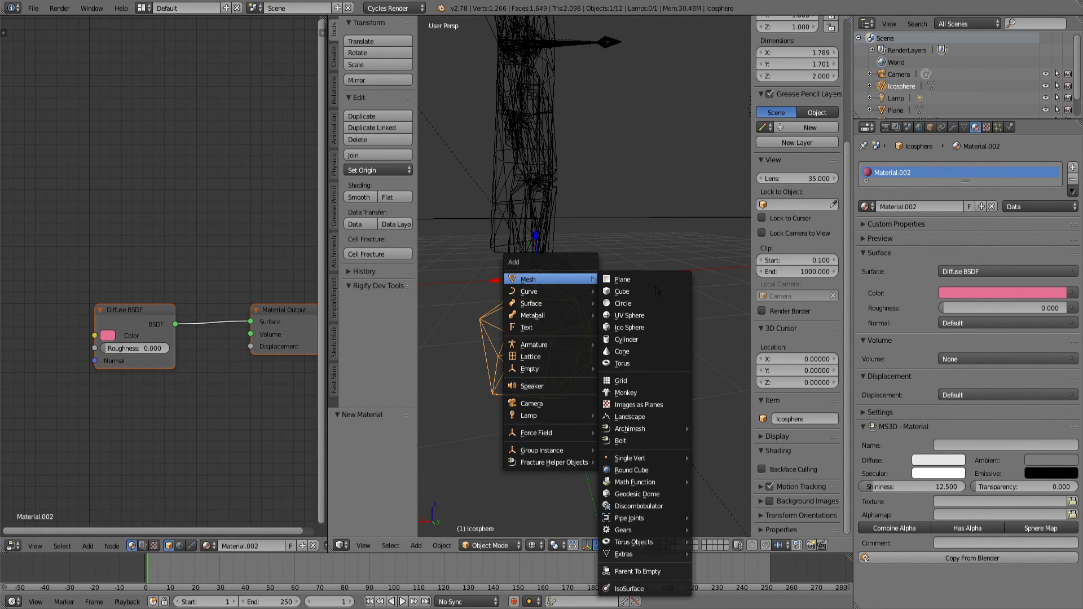
pyautogui.click(621, 326)
pyautogui.moveTo(629, 255); pyautogui.dragTo(607, 255)
pyautogui.moveTo(497, 273); pyautogui.dragTo(587, 282)
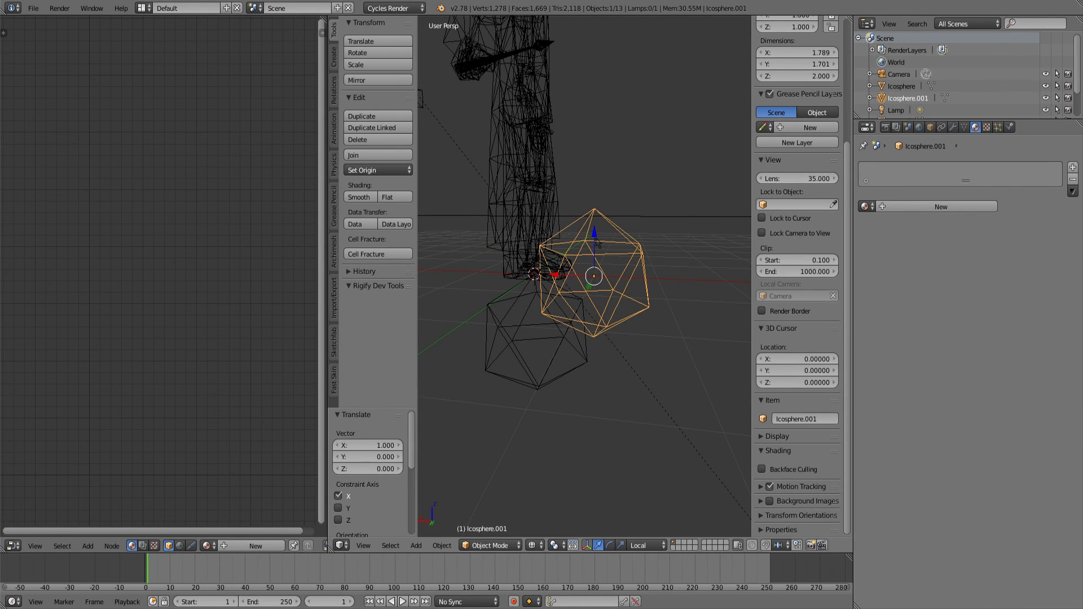
pyautogui.moveTo(594, 236); pyautogui.dragTo(594, 298)
# Step: Give the second ico sphere a new material with a bright green diffuse colour
pyautogui.click(935, 208)
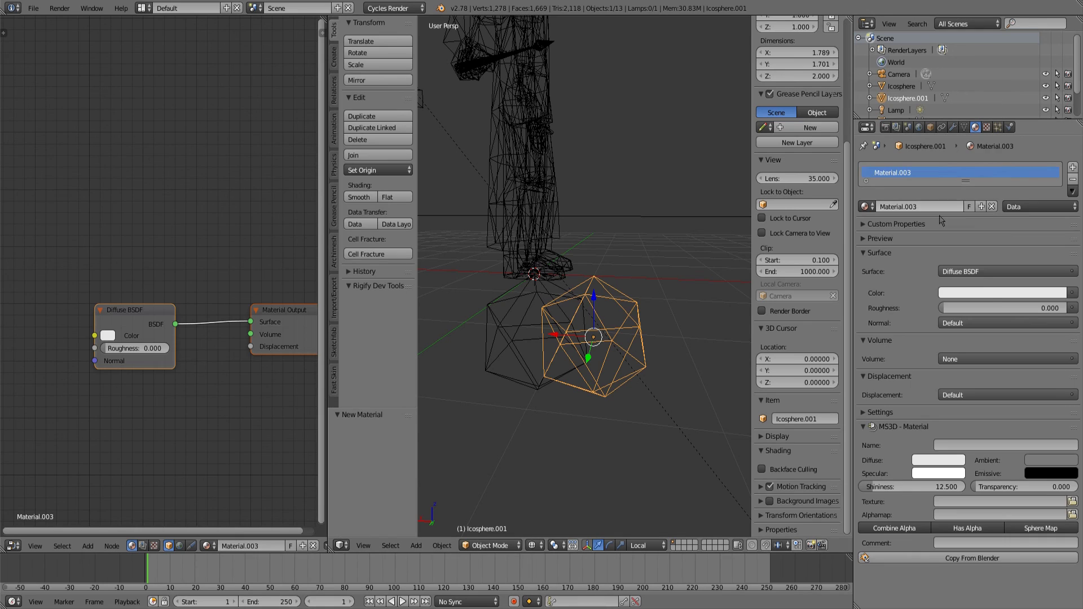
pyautogui.click(991, 293)
pyautogui.click(975, 162)
# Step: Apply the location of the green ico sphere
pyautogui.moveTo(637, 282); pyautogui.dragTo(592, 263)
pyautogui.scroll(3, 638, 227)
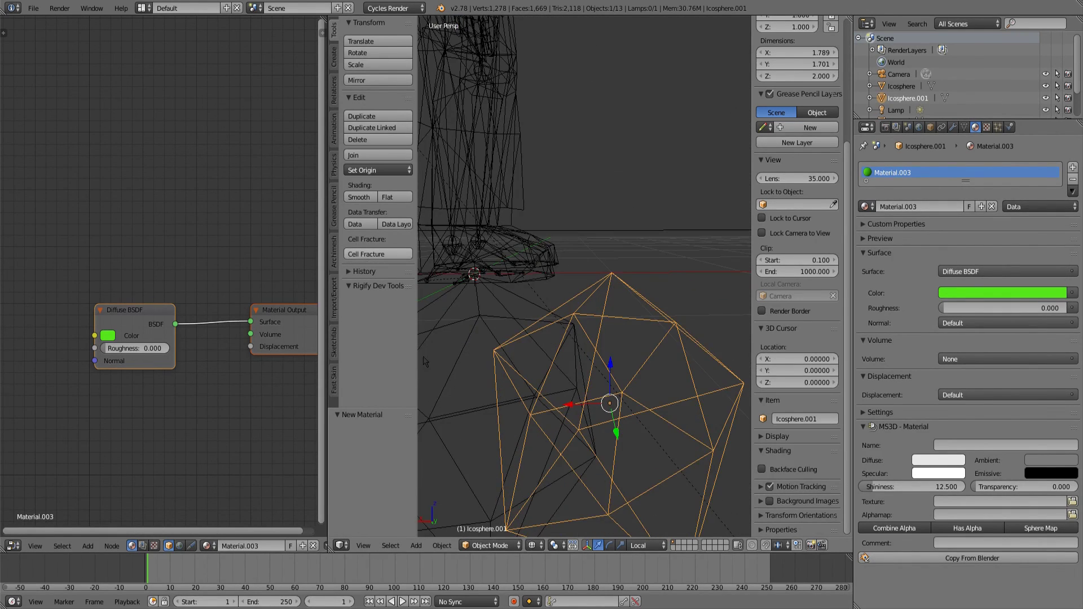
pyautogui.click(446, 544)
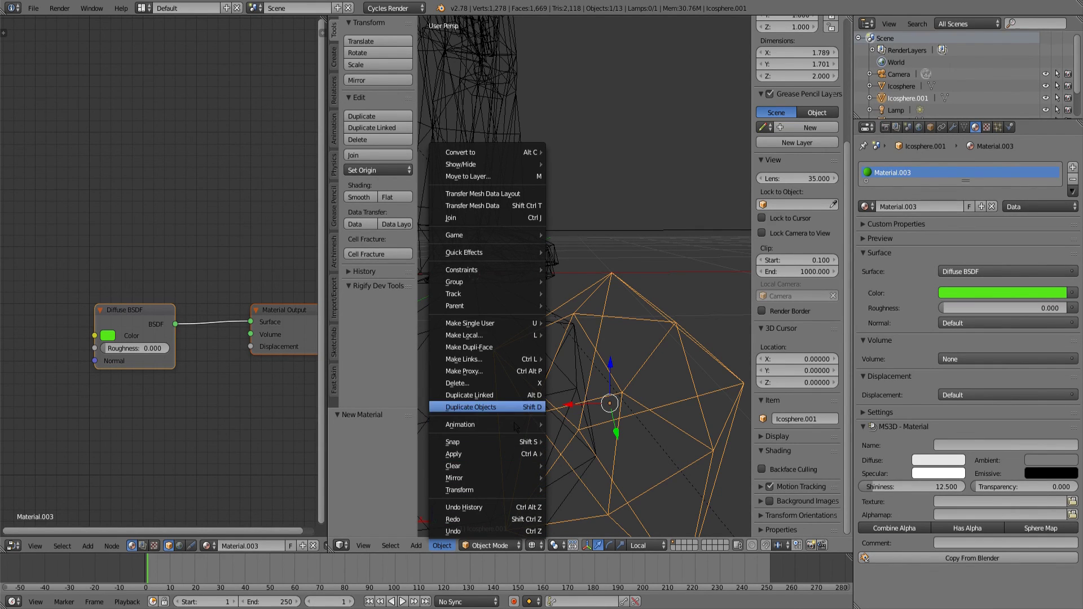
pyautogui.moveTo(502, 464)
pyautogui.click(576, 454)
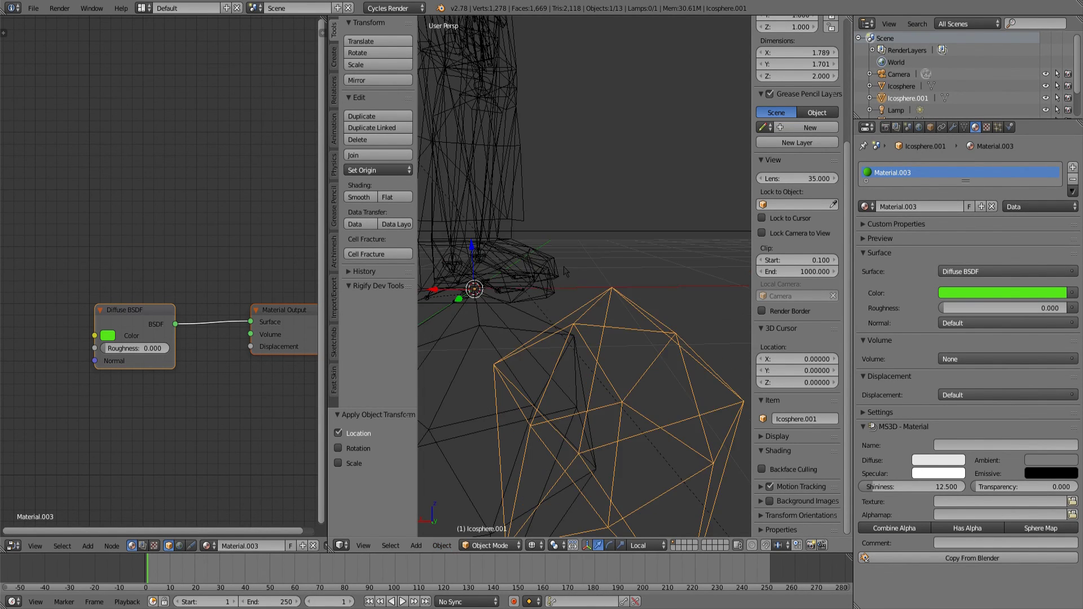
# Step: Add a particle system named "magic" to the small cone at the wand's tip
pyautogui.scroll(-3, 561, 319)
pyautogui.moveTo(567, 240); pyautogui.dragTo(627, 311)
pyautogui.scroll(4, 555, 314)
pyautogui.rightClick(647, 245)
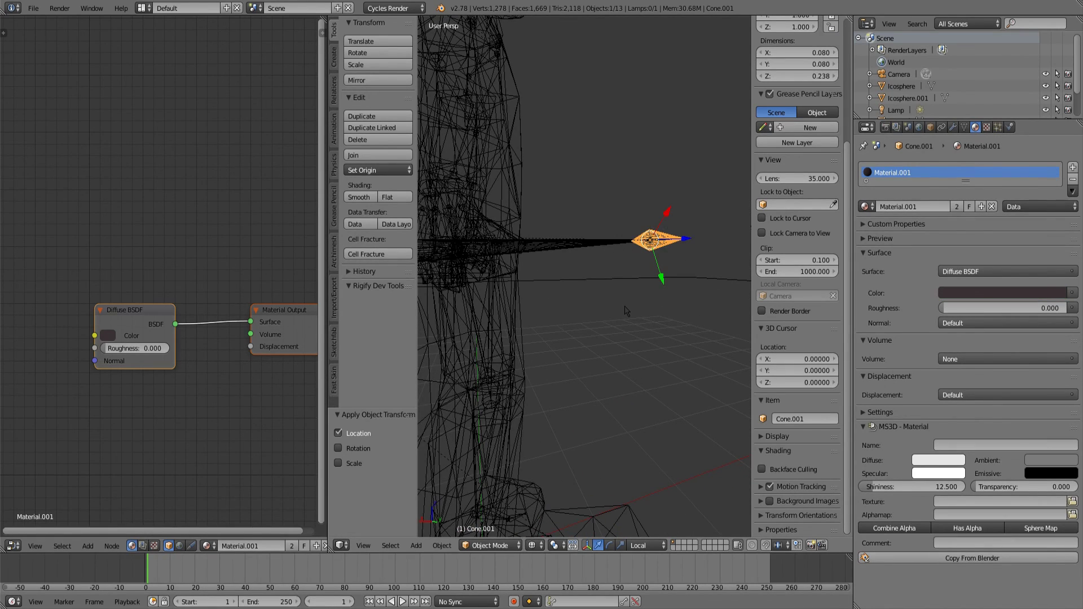
pyautogui.scroll(-5, 625, 311)
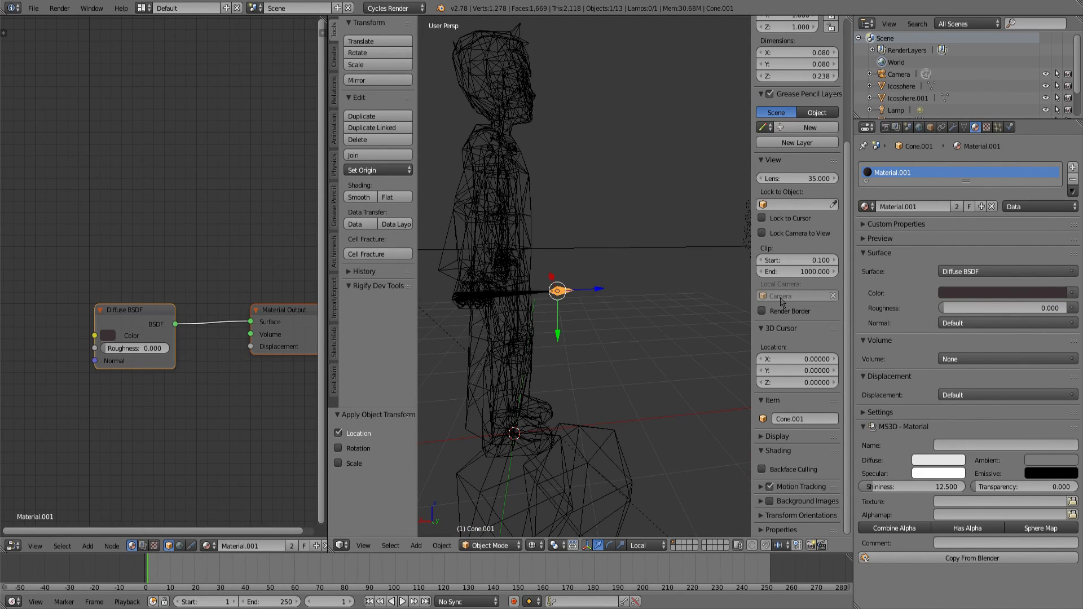
pyautogui.click(998, 127)
pyautogui.click(1073, 168)
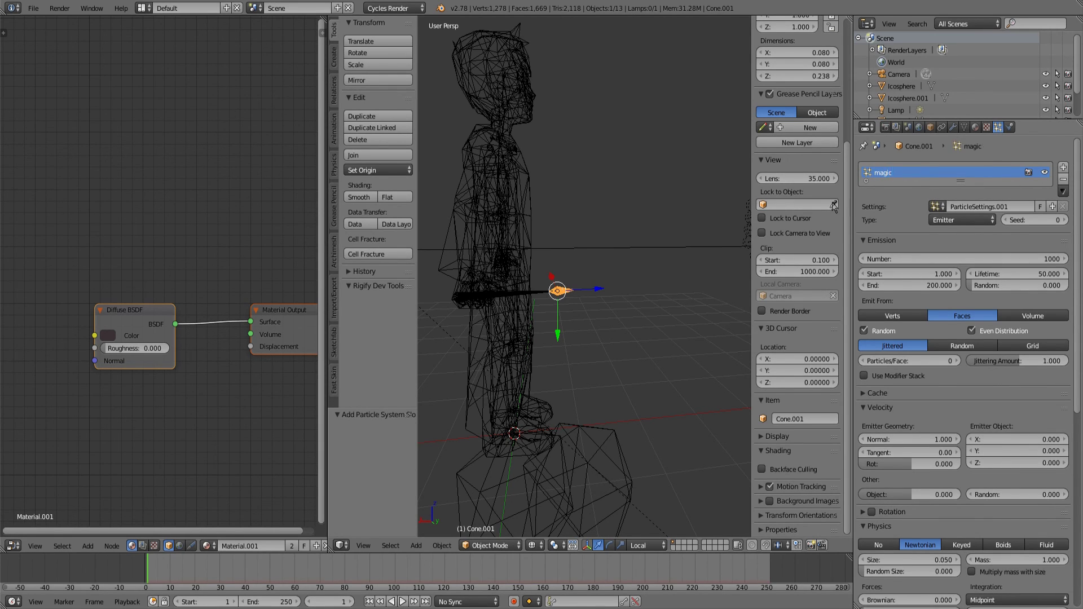
# Step: Add a second particle system named "sparklez" to the wand tip
pyautogui.moveTo(650, 205)
pyautogui.mouseDown()
pyautogui.moveTo(580, 203)
pyautogui.moveTo(641, 209)
pyautogui.mouseUp()
pyautogui.scroll(-4, 580, 204)
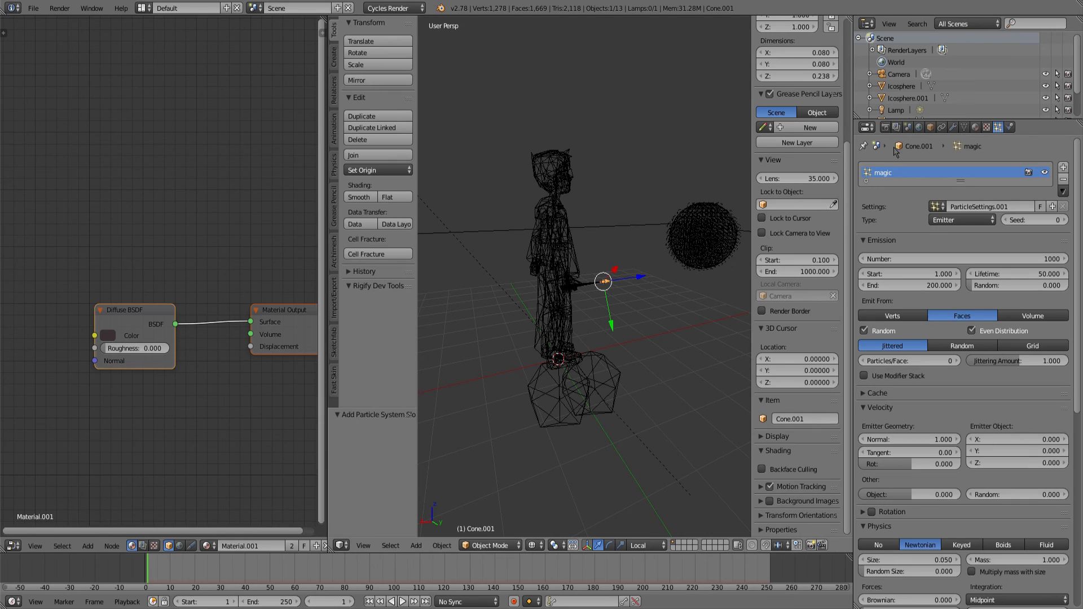
pyautogui.click(1063, 168)
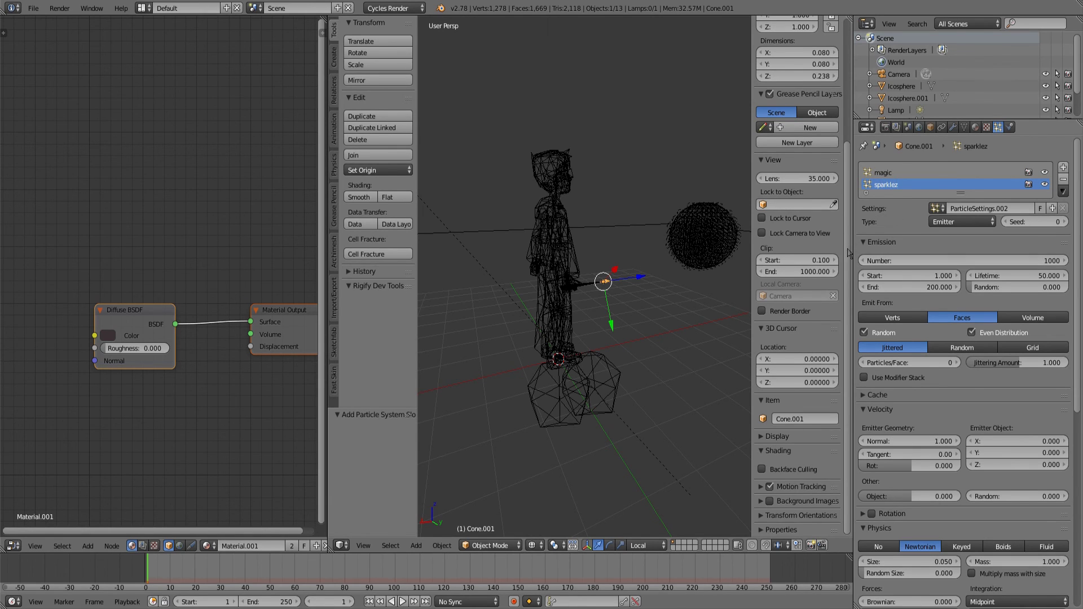
# Step: Set the sparklez emission end frame to 30 and the particle lifetime to 25
pyautogui.moveTo(639, 253); pyautogui.dragTo(576, 276)
pyautogui.scroll(5, 647, 205)
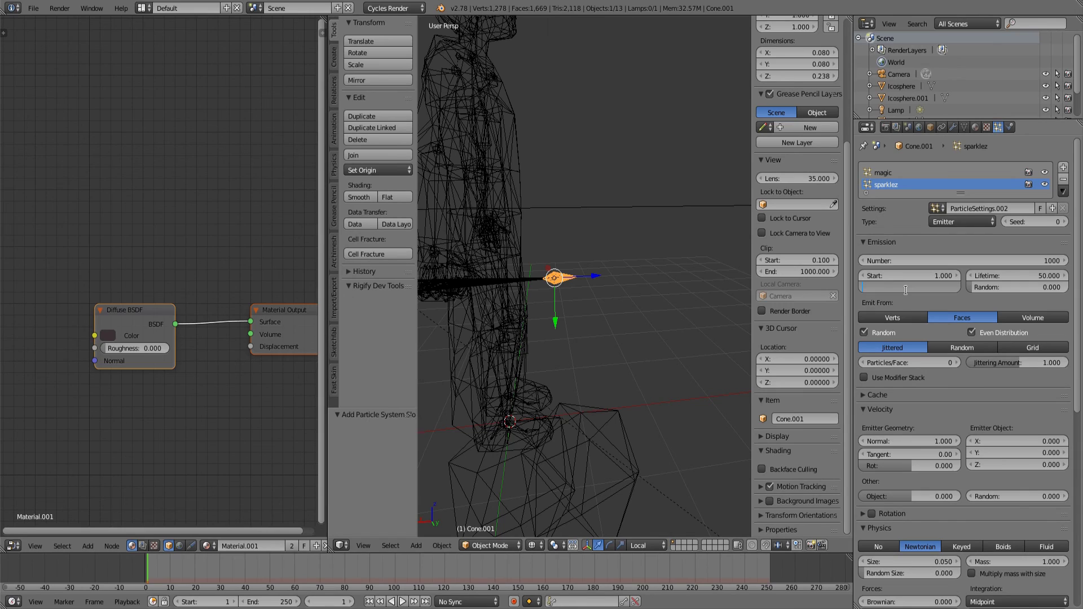
pyautogui.press('Return')
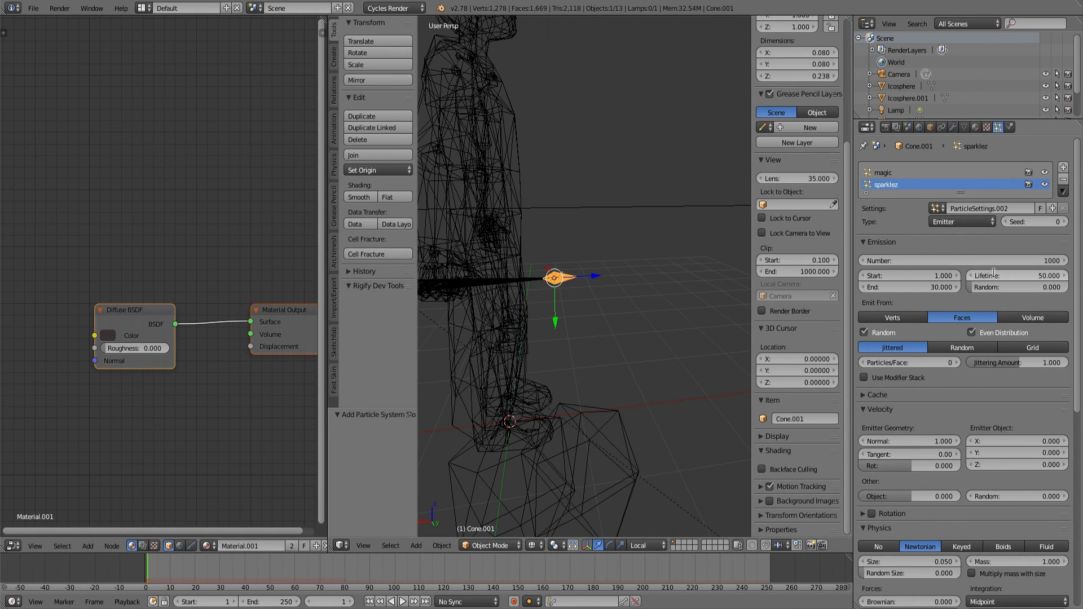
pyautogui.click(994, 274)
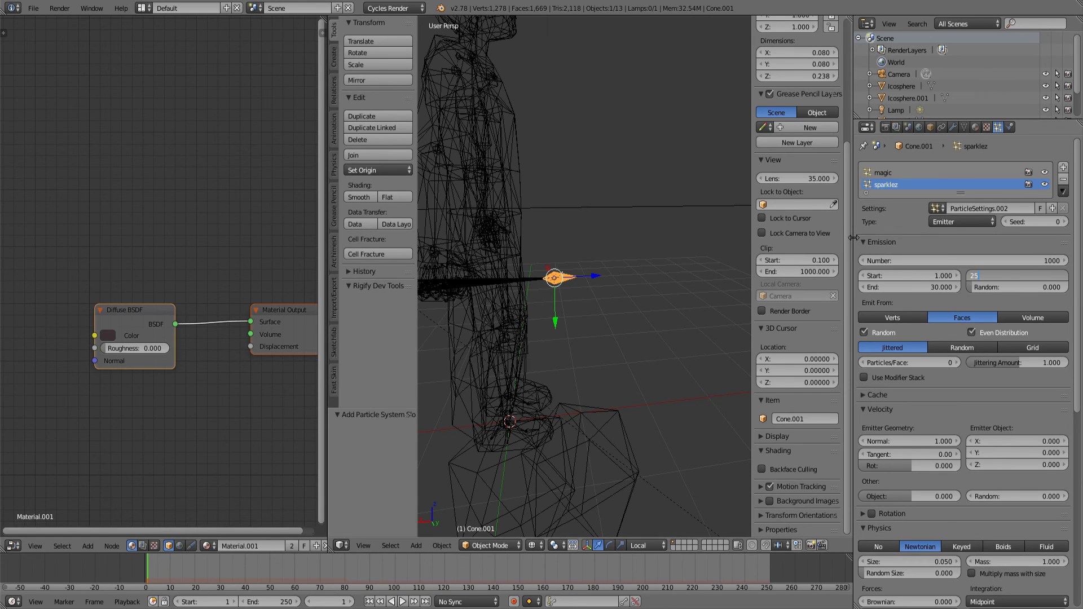
pyautogui.write('25')
pyautogui.press('Return')
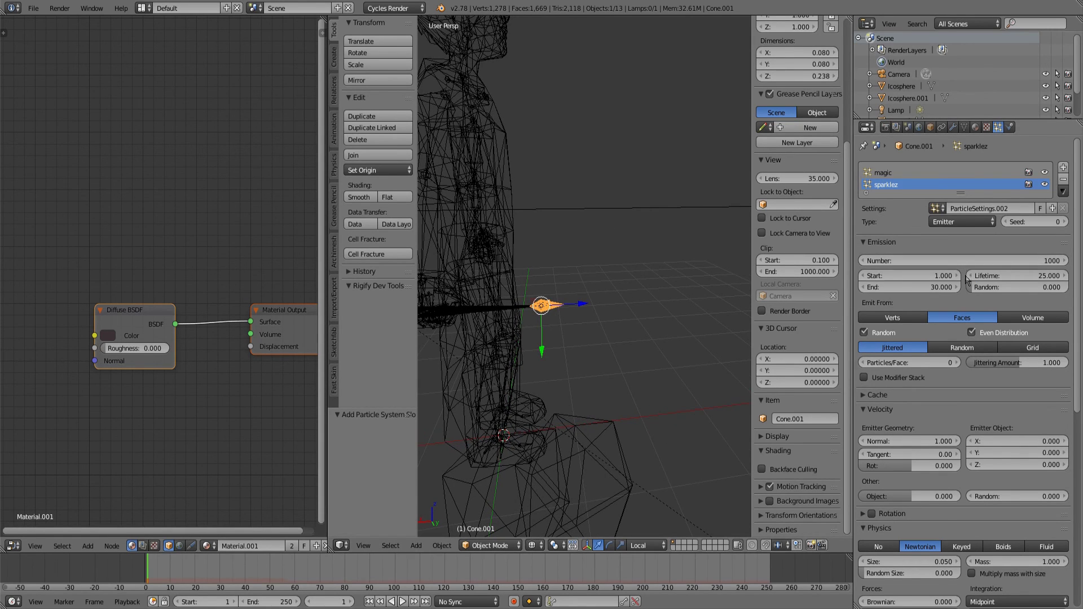
# Step: Set the sparklez emission end frame to 20 and the particle lifetime to 14
pyautogui.scroll(-5, 650, 205)
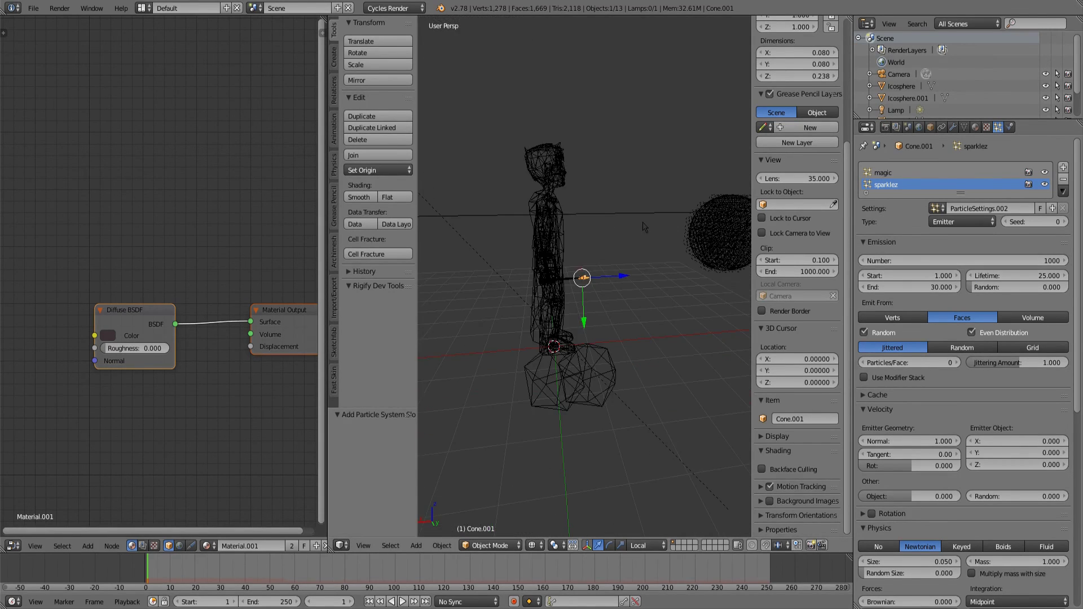
pyautogui.scroll(7, 647, 229)
pyautogui.scroll(5, 630, 238)
pyautogui.scroll(-8, 629, 238)
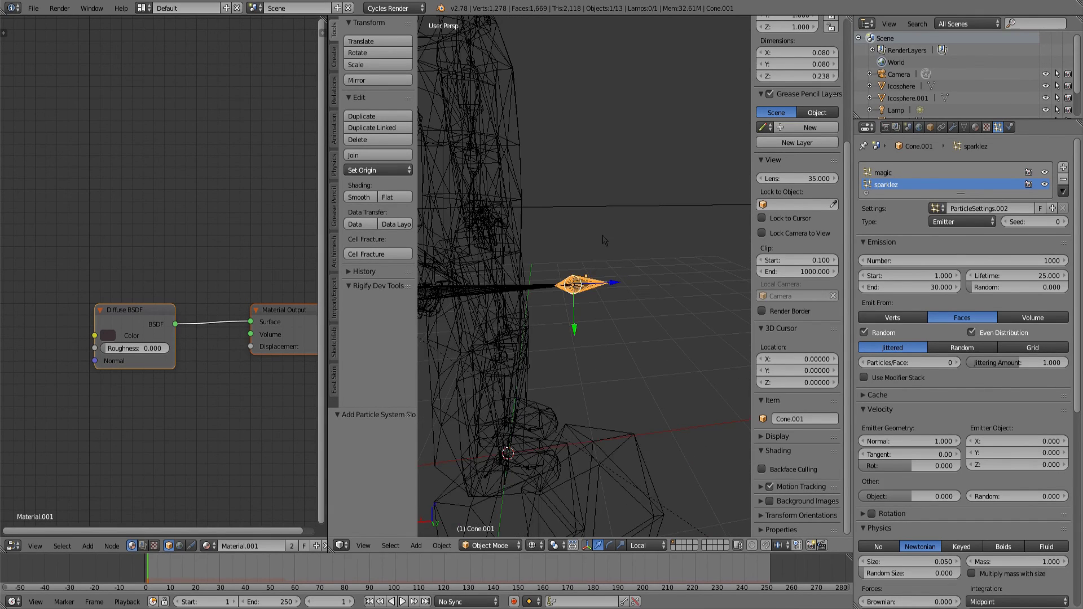
pyautogui.click(880, 288)
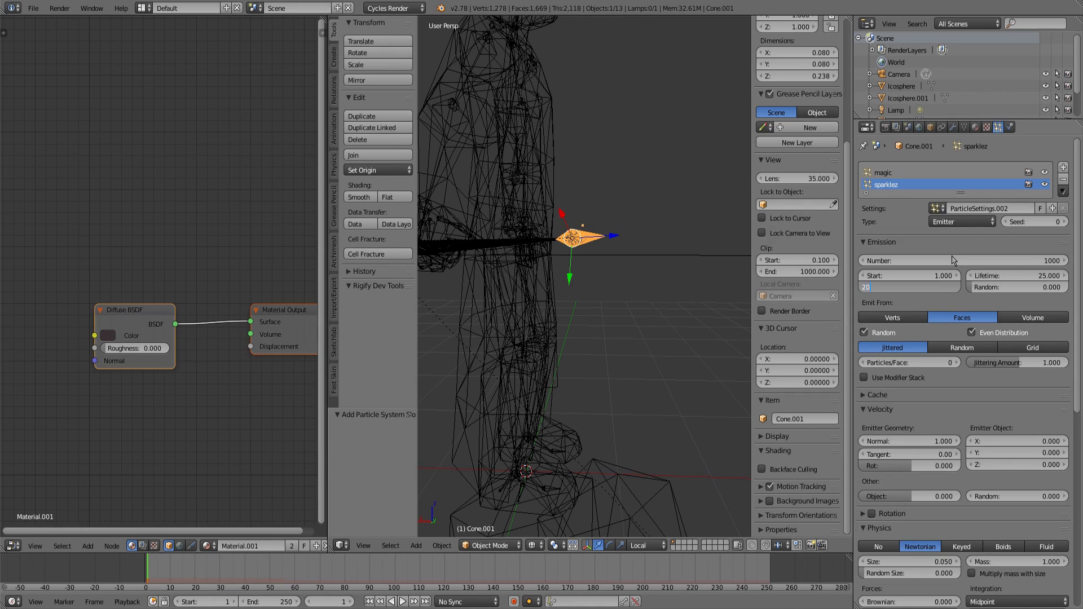
pyautogui.press('Return')
pyautogui.click(996, 274)
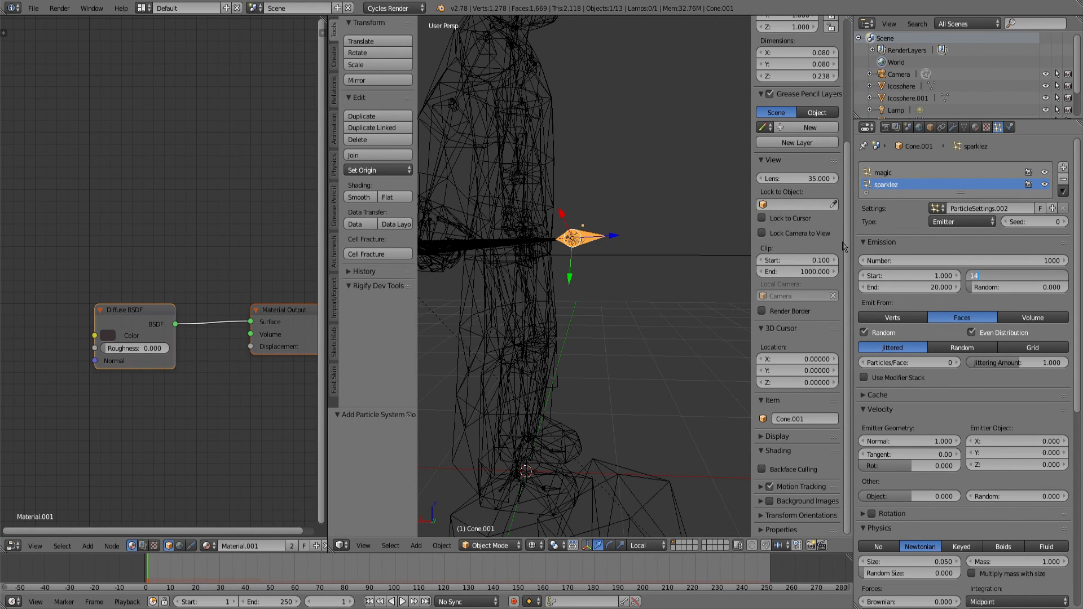
pyautogui.press('Return')
# Step: Make the sparklez particles emit from the wand tip's volume, keeping Newtonian physics
pyautogui.scroll(-3, 585, 156)
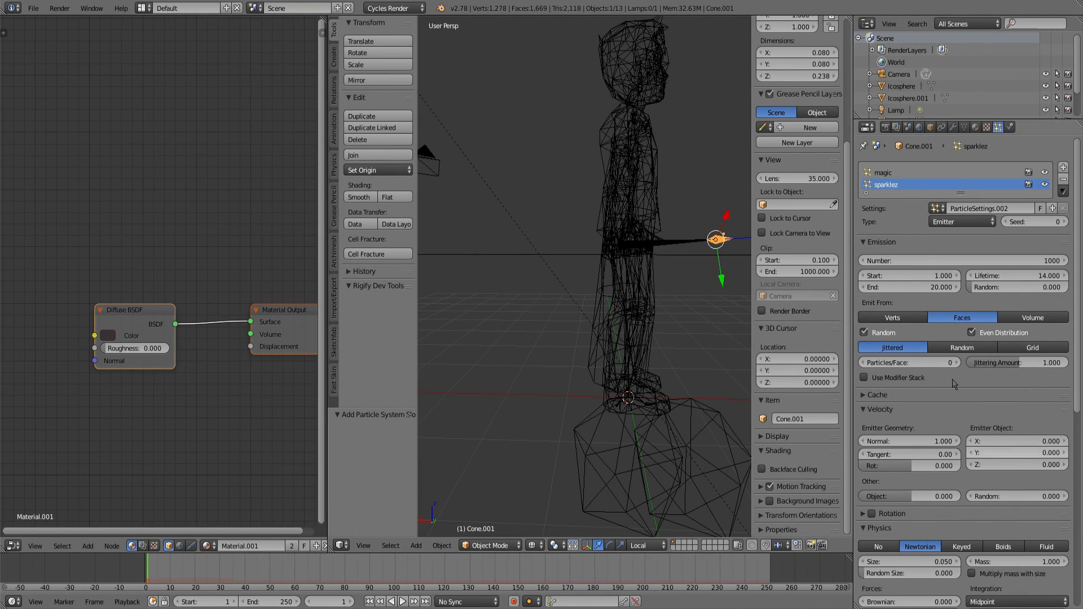
pyautogui.moveTo(697, 344); pyautogui.dragTo(615, 262)
pyautogui.scroll(4, 679, 287)
pyautogui.moveTo(593, 330); pyautogui.dragTo(620, 283)
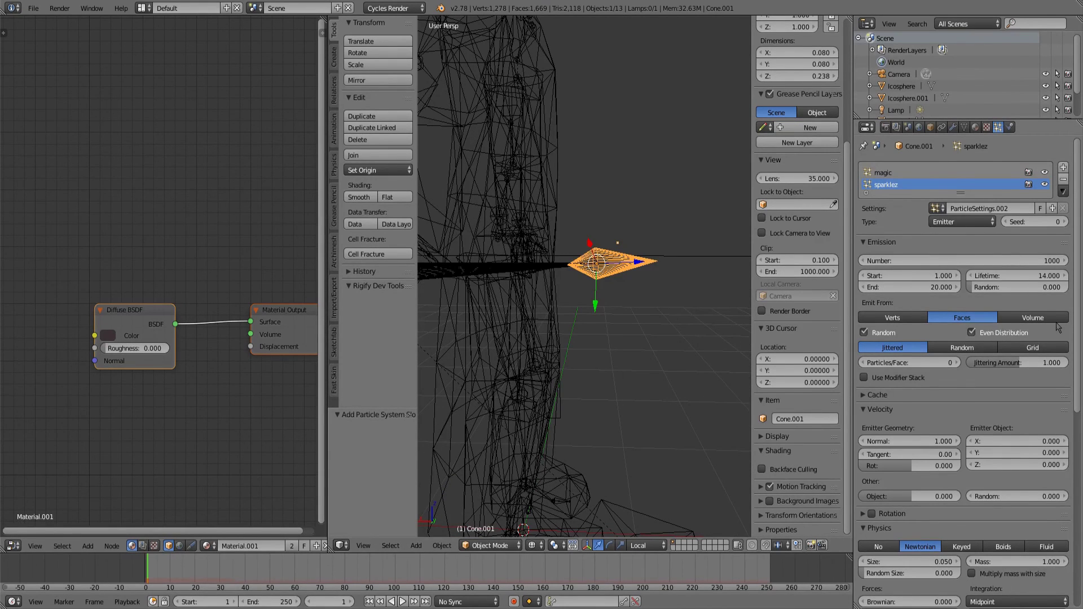
pyautogui.click(1050, 320)
pyautogui.click(1003, 547)
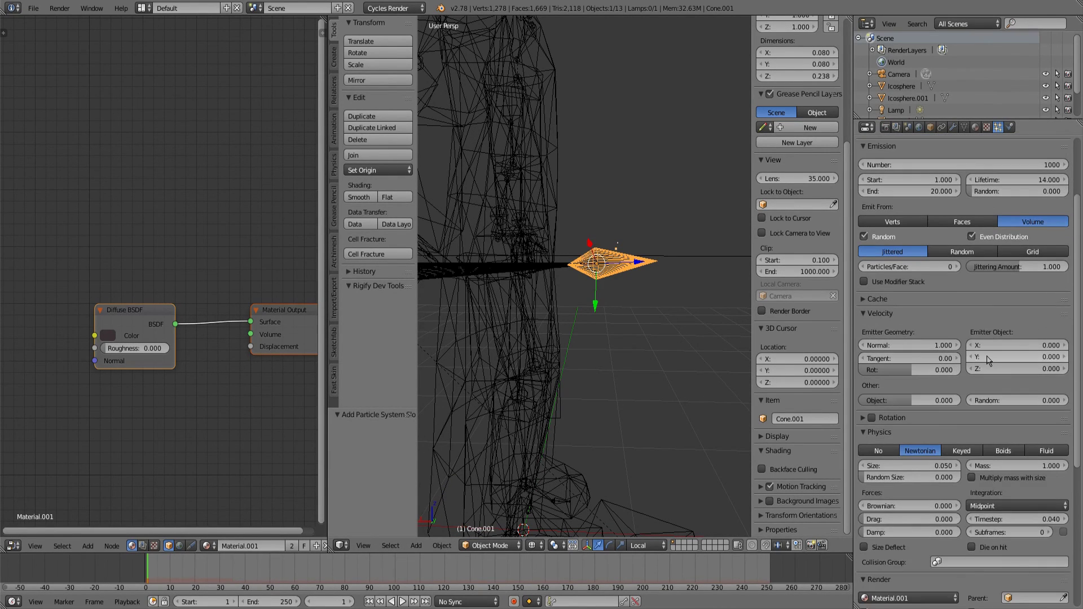
pyautogui.scroll(-5, 996, 375)
pyautogui.click(920, 260)
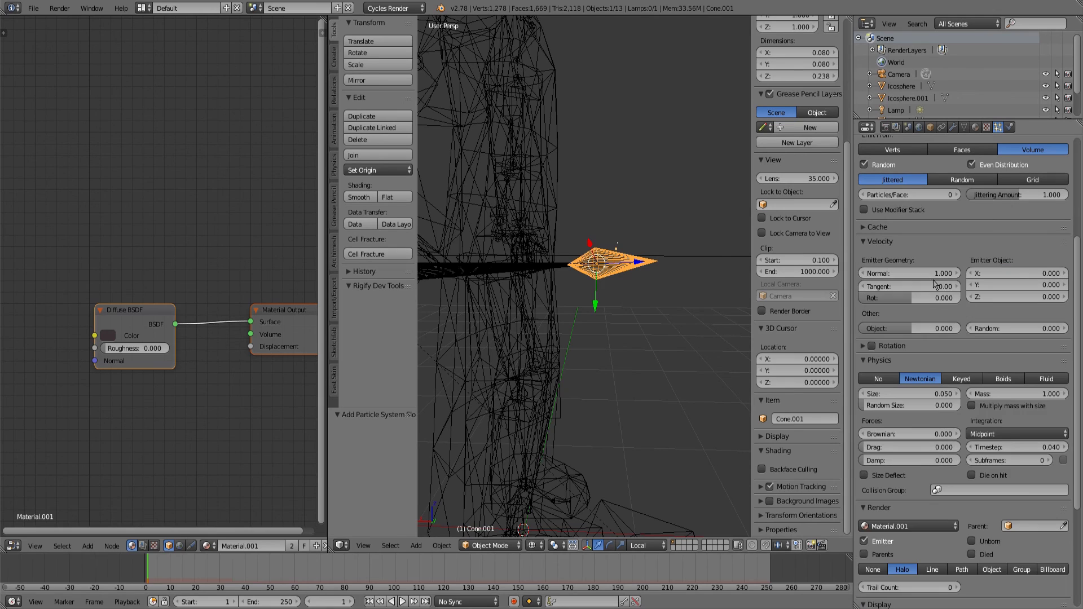
# Step: Select the large ground plane and enable Collision physics on it
pyautogui.scroll(-6, 639, 259)
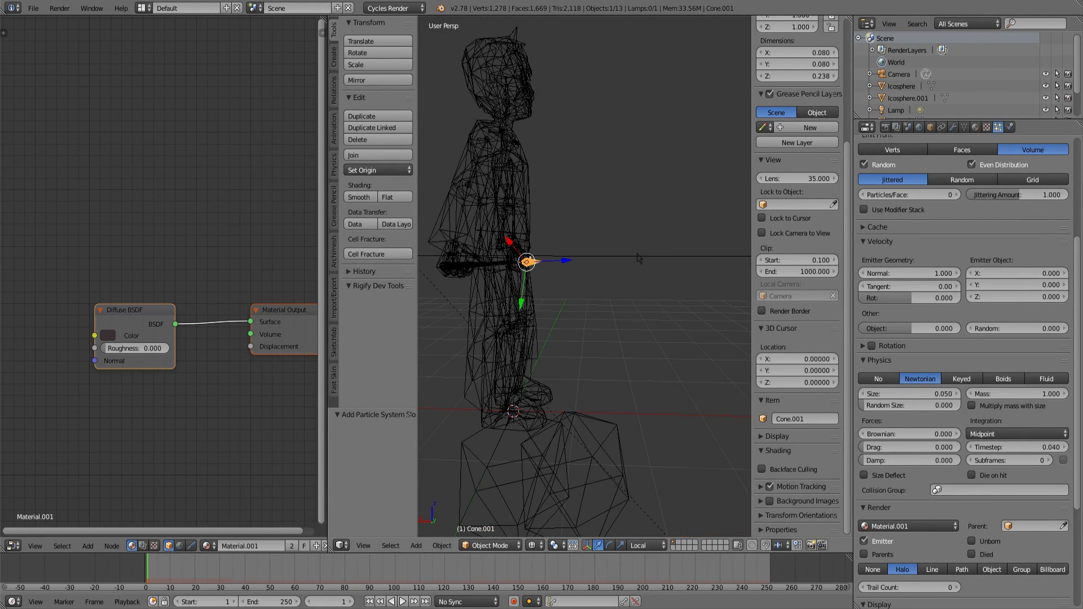
pyautogui.rightClick(639, 258)
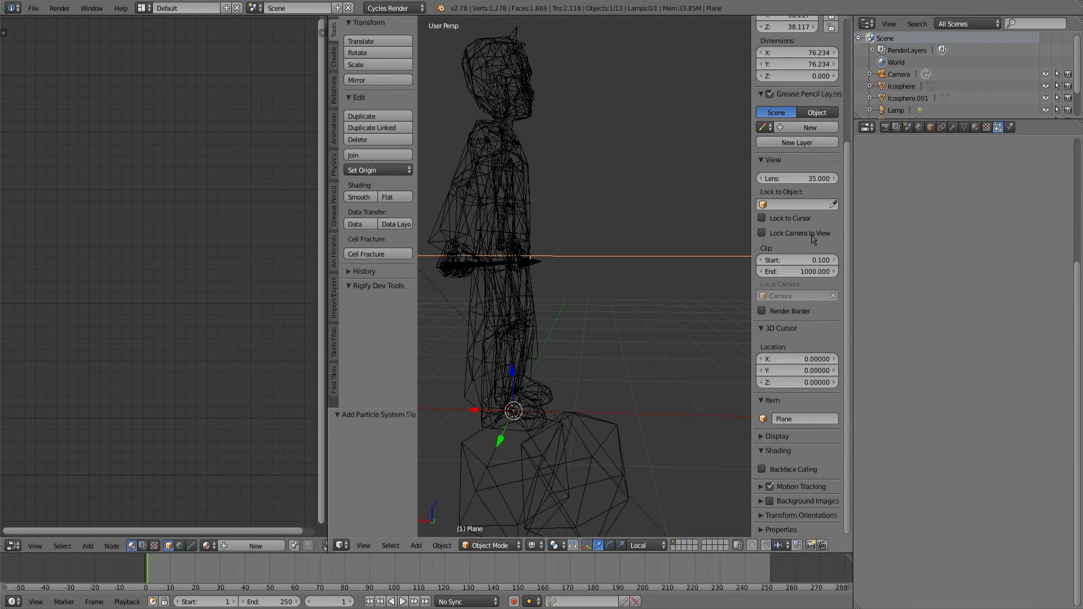
pyautogui.click(1009, 128)
pyautogui.click(915, 196)
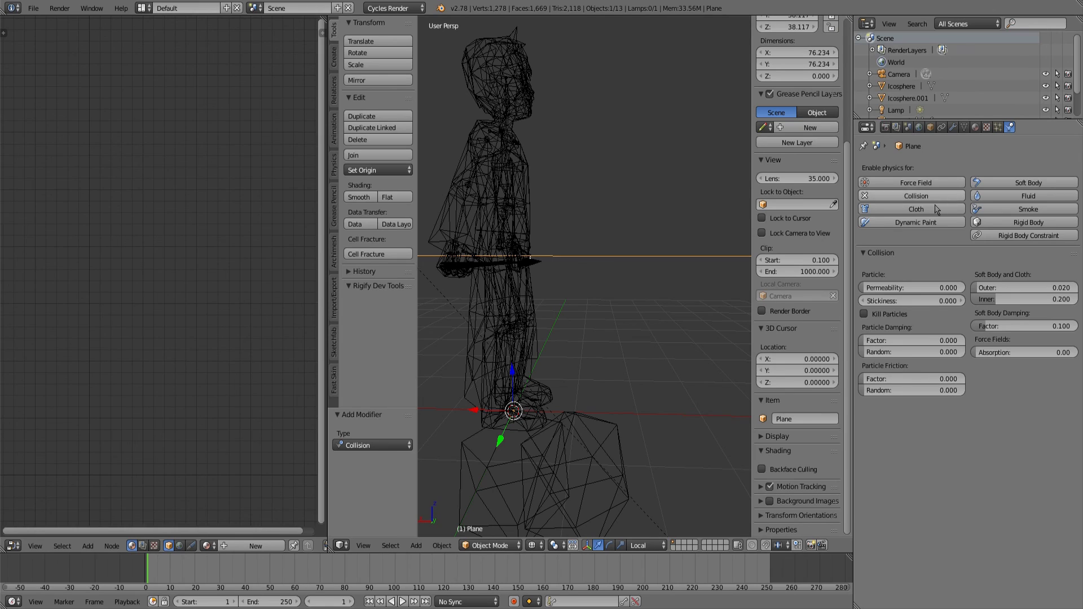
# Step: Set the ground plane's collision particle damping to factor 0.6 and random 0.149, and its particle friction to factor 0.127 and random 0.249
pyautogui.click(920, 341)
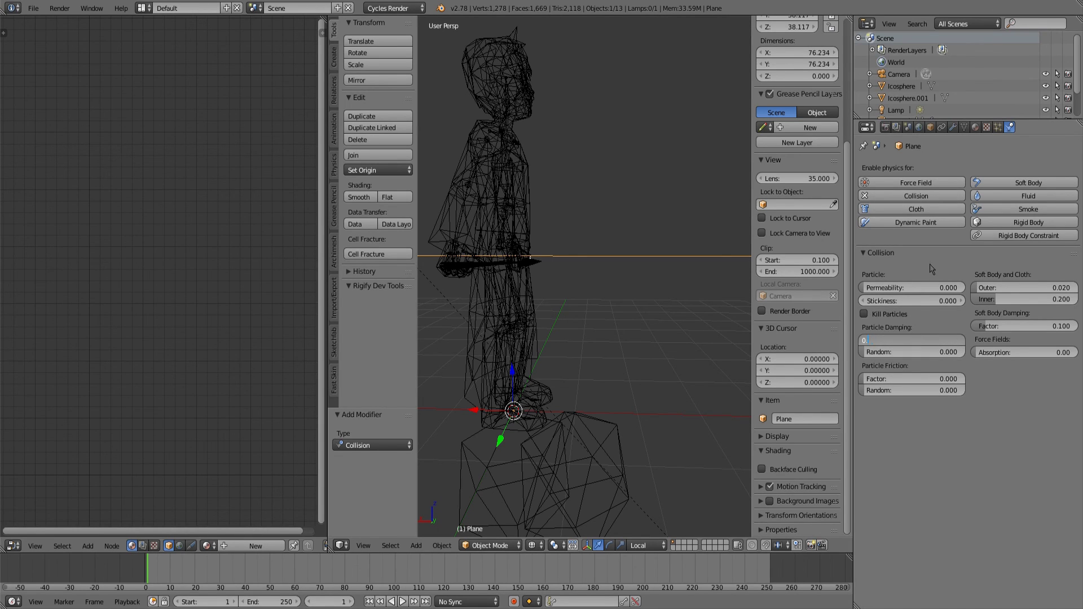
pyautogui.press('Return')
pyautogui.moveTo(880, 379); pyautogui.dragTo(894, 380)
pyautogui.moveTo(891, 390)
pyautogui.mouseDown()
pyautogui.moveTo(912, 402)
pyautogui.moveTo(881, 387)
pyautogui.mouseUp()
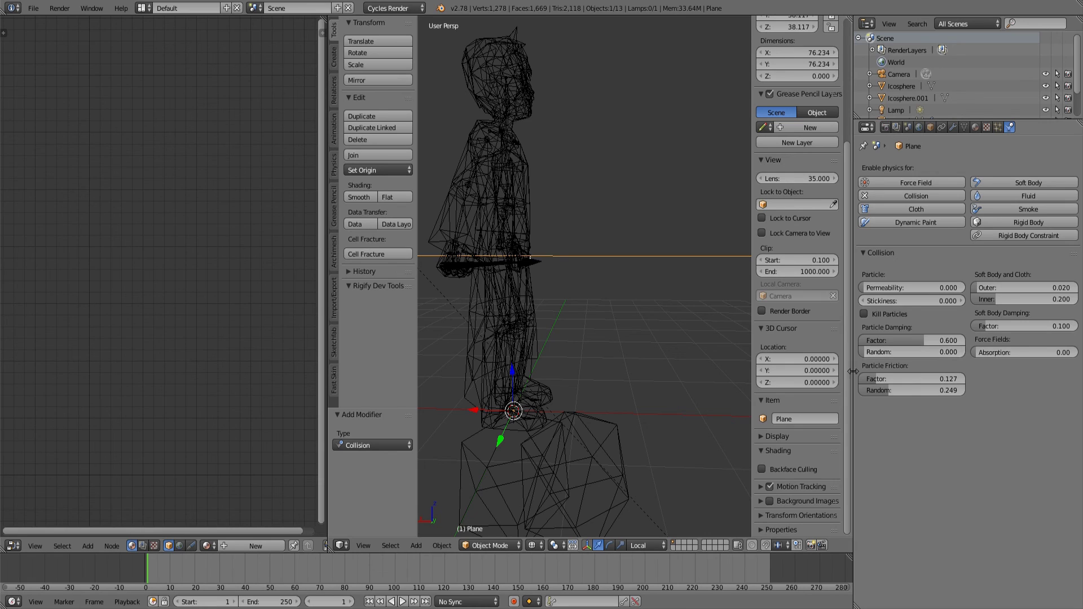
pyautogui.moveTo(874, 352); pyautogui.dragTo(894, 352)
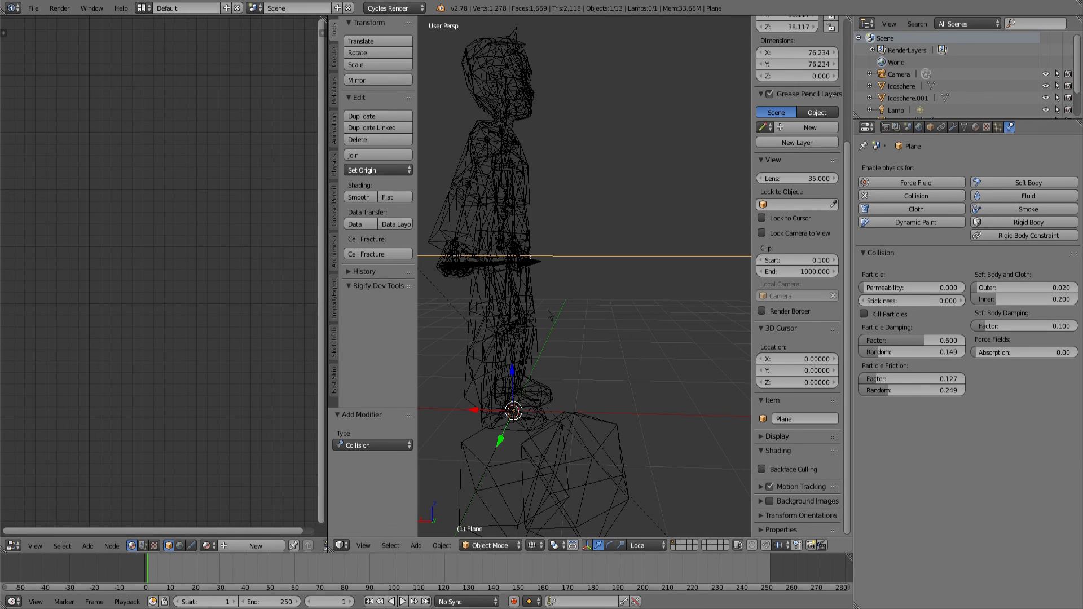
# Step: Select the wand tip and review the emission, velocity and physics settings of its sparklez particle system
pyautogui.scroll(-5, 566, 273)
pyautogui.scroll(4, 566, 274)
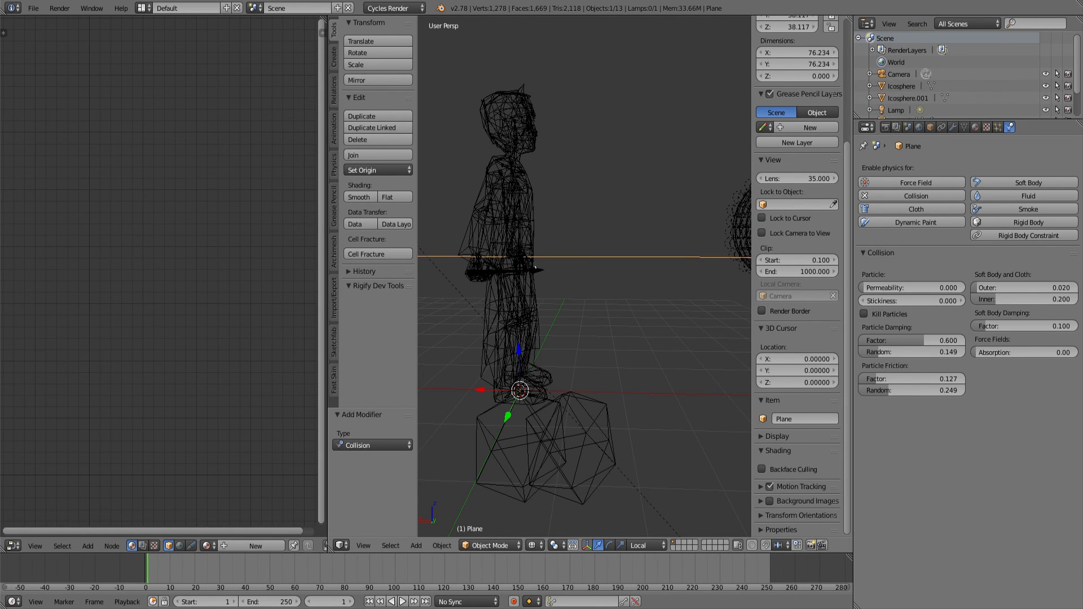
pyautogui.scroll(6, 535, 268)
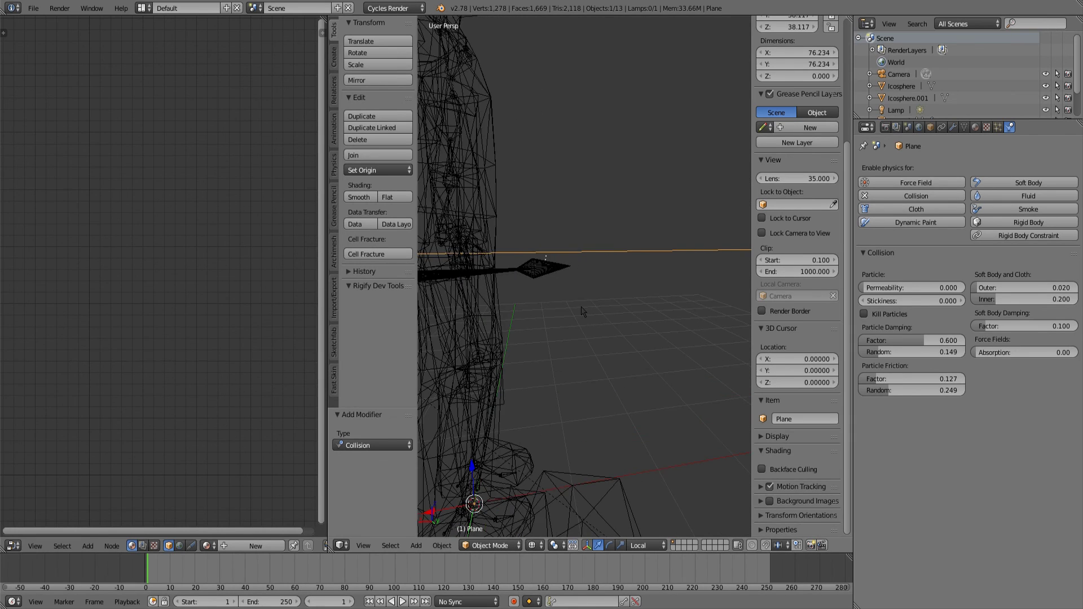
pyautogui.rightClick(587, 261)
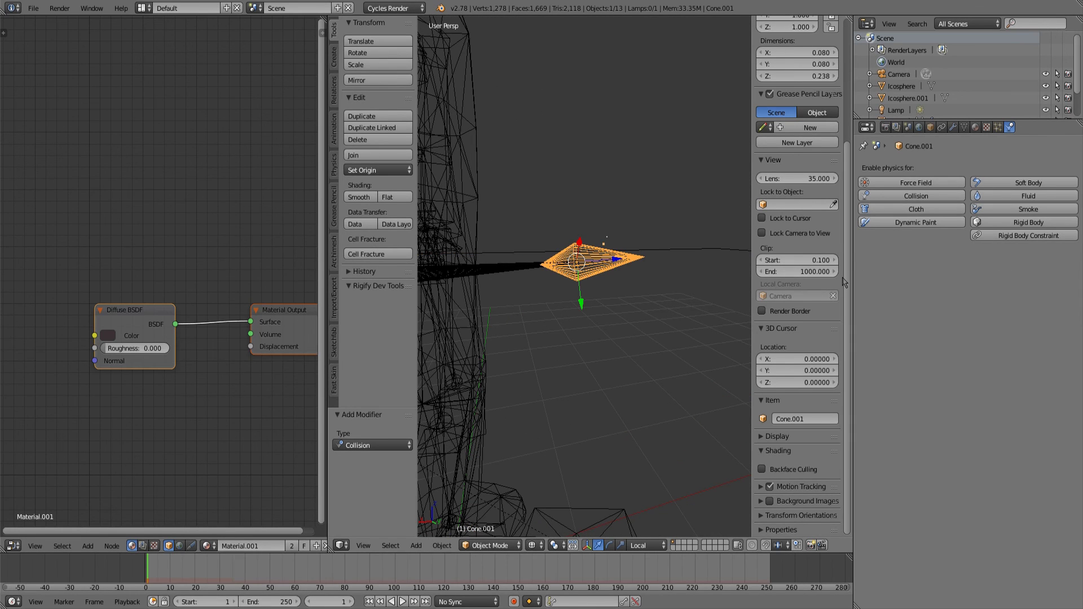
pyautogui.click(998, 127)
pyautogui.scroll(3, 980, 296)
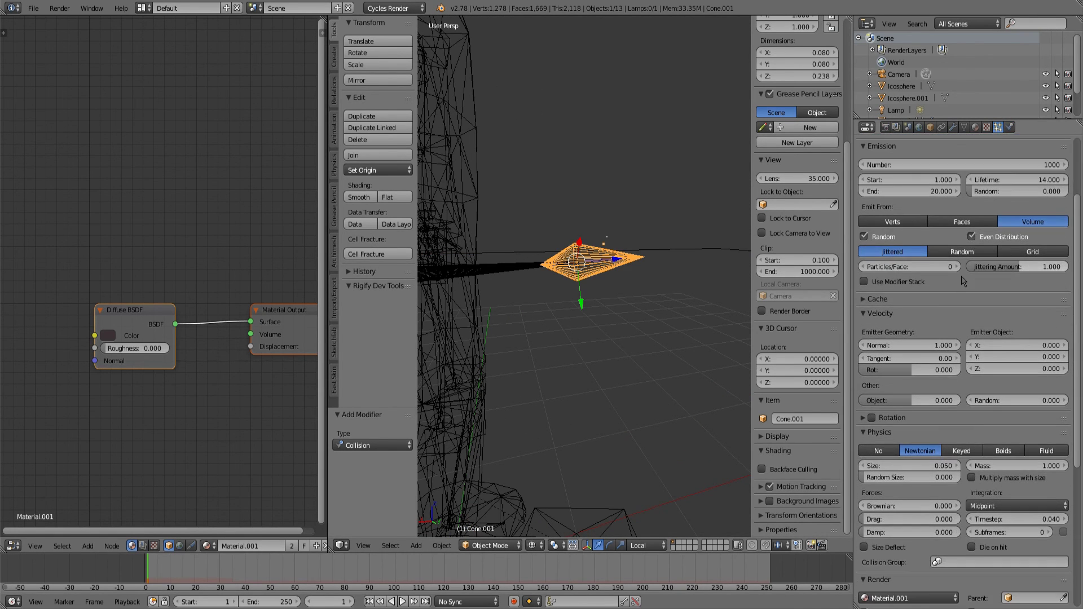
pyautogui.scroll(-1, 616, 299)
pyautogui.scroll(-4, 615, 299)
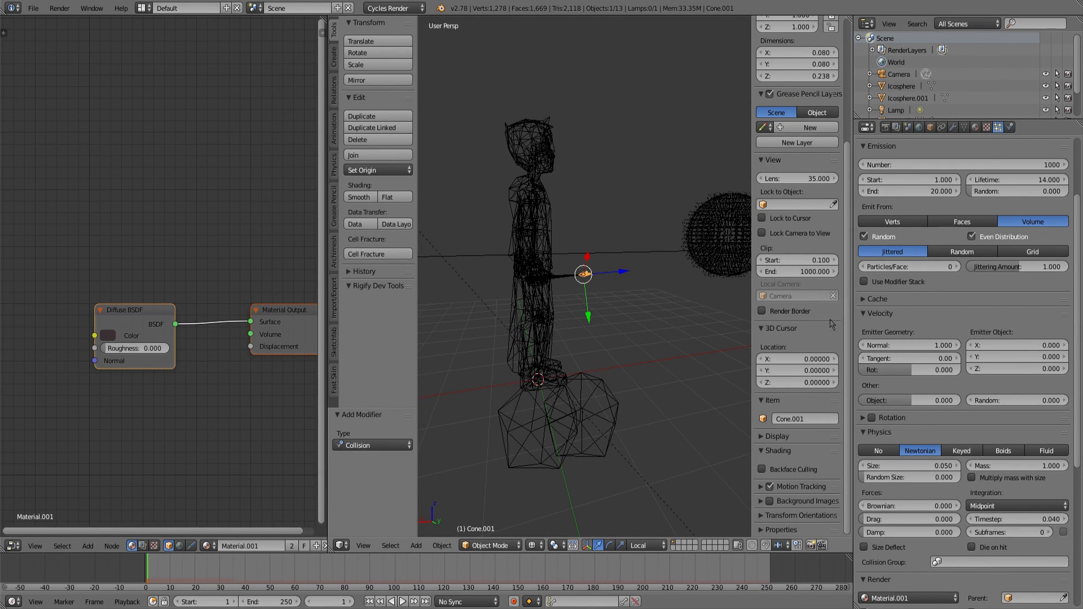
pyautogui.scroll(5, 831, 324)
pyautogui.scroll(4, 959, 339)
pyautogui.scroll(3, 564, 243)
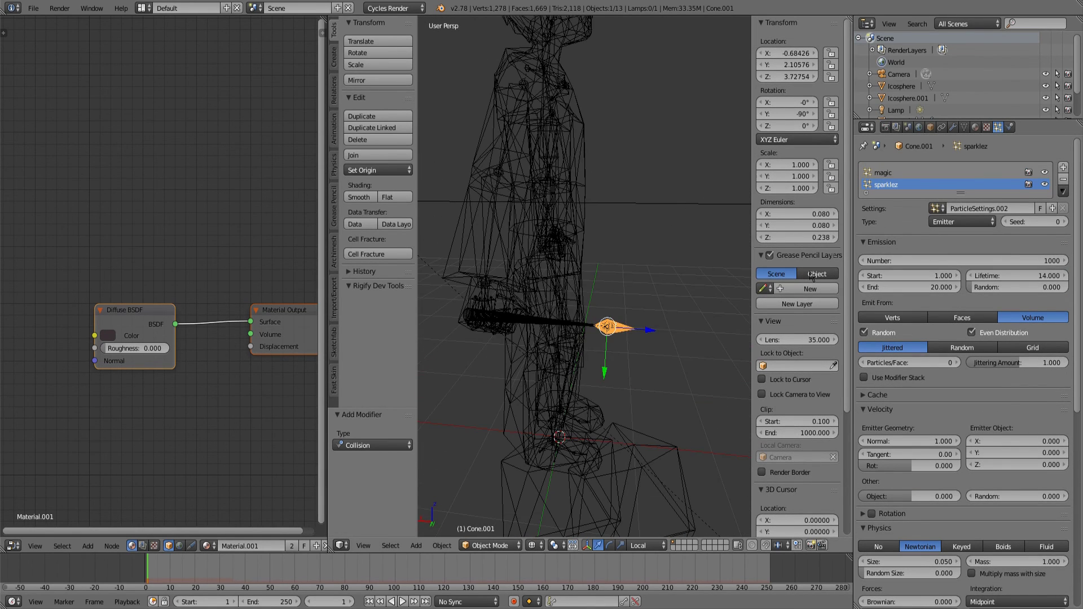
# Step: Switch the viewport to solid shading and select the right upper arm bone of the character's rig
pyautogui.moveTo(572, 241); pyautogui.dragTo(655, 246)
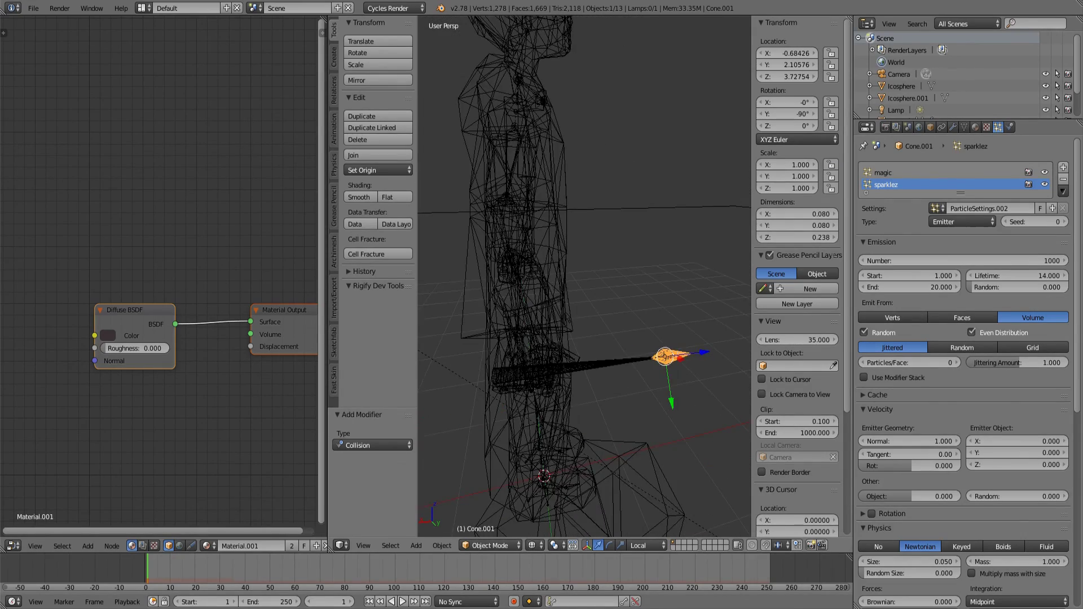
pyautogui.scroll(-3, 584, 242)
pyautogui.press('z')
pyautogui.moveTo(502, 232)
pyautogui.mouseDown()
pyautogui.moveTo(540, 237)
pyautogui.moveTo(616, 187)
pyautogui.moveTo(588, 220)
pyautogui.mouseUp()
pyautogui.scroll(2, 616, 186)
pyautogui.rightClick(616, 186)
pyautogui.scroll(-4, 583, 273)
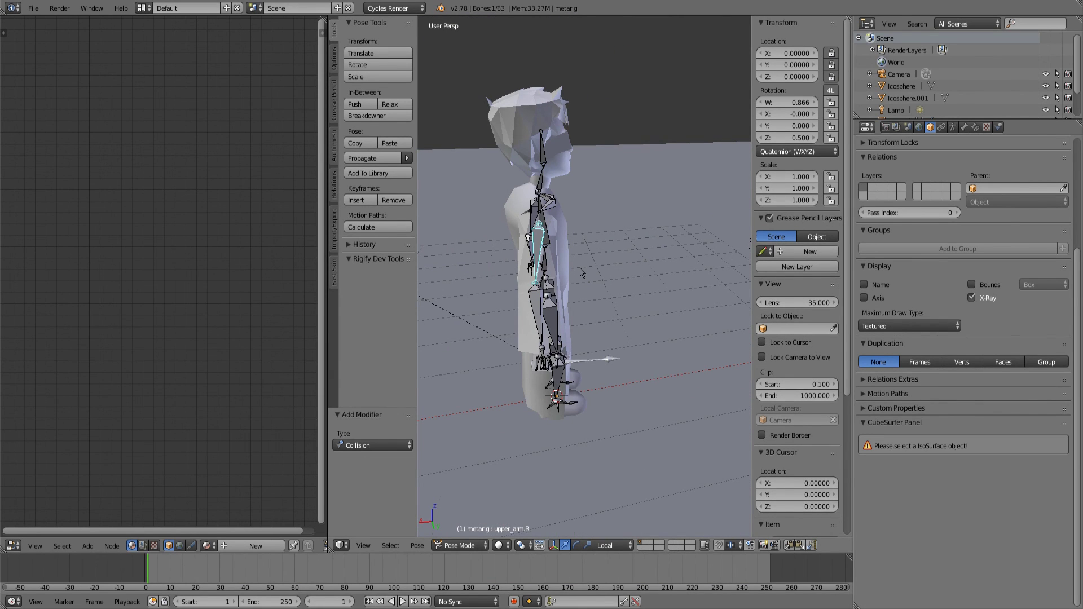
# Step: Turn on automatic keyframing and key the right upper arm bone at frame 1 with a zero-degree rotation
pyautogui.scroll(2, 582, 273)
pyautogui.moveTo(582, 273); pyautogui.dragTo(525, 299)
pyautogui.moveTo(574, 440); pyautogui.dragTo(605, 453)
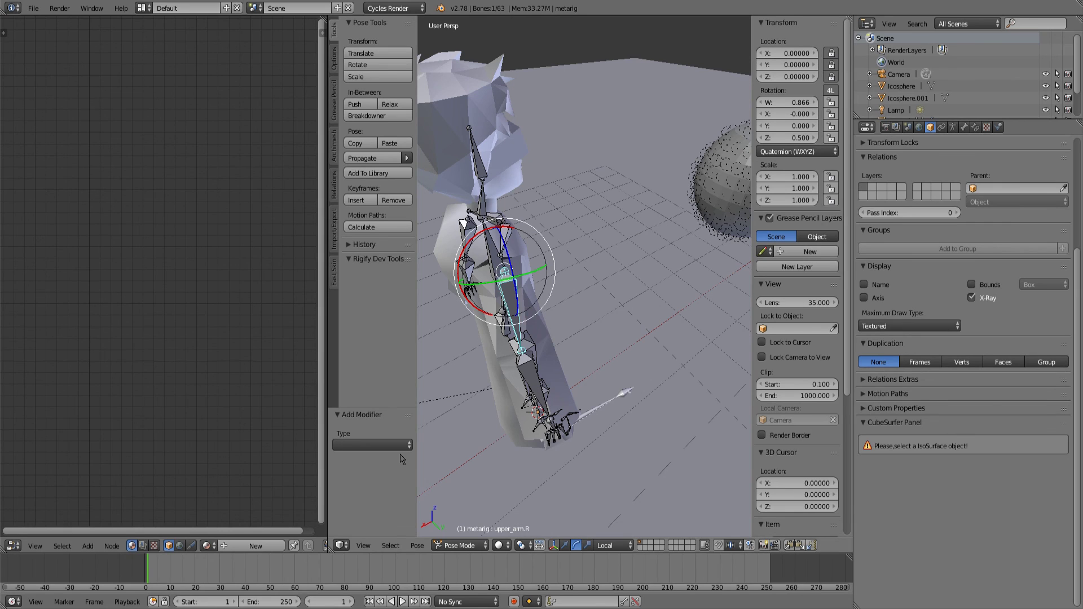
pyautogui.click(513, 602)
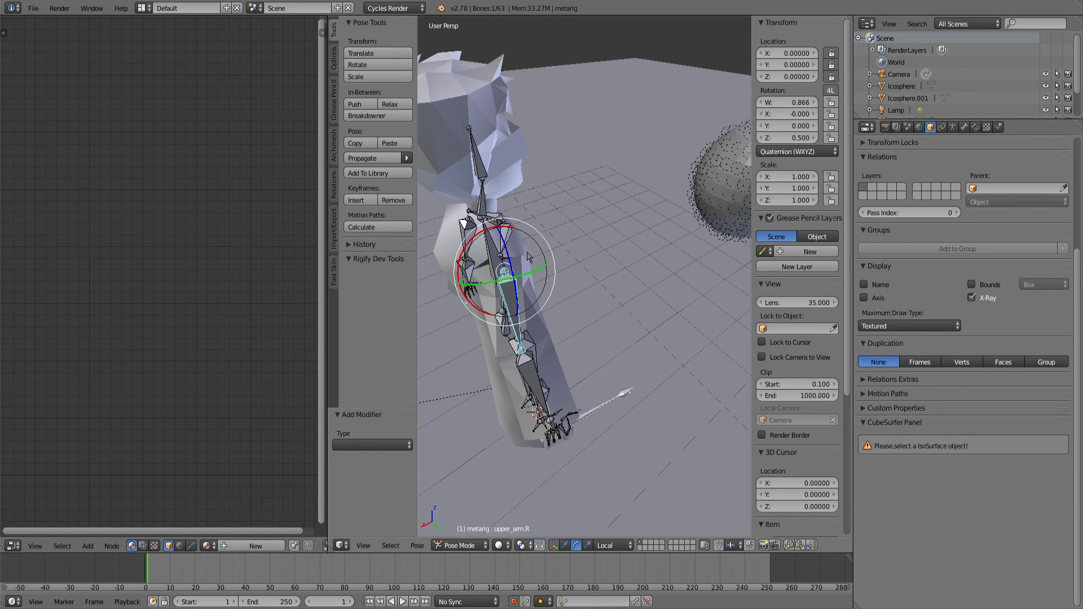
pyautogui.press('r')
pyautogui.click(476, 239)
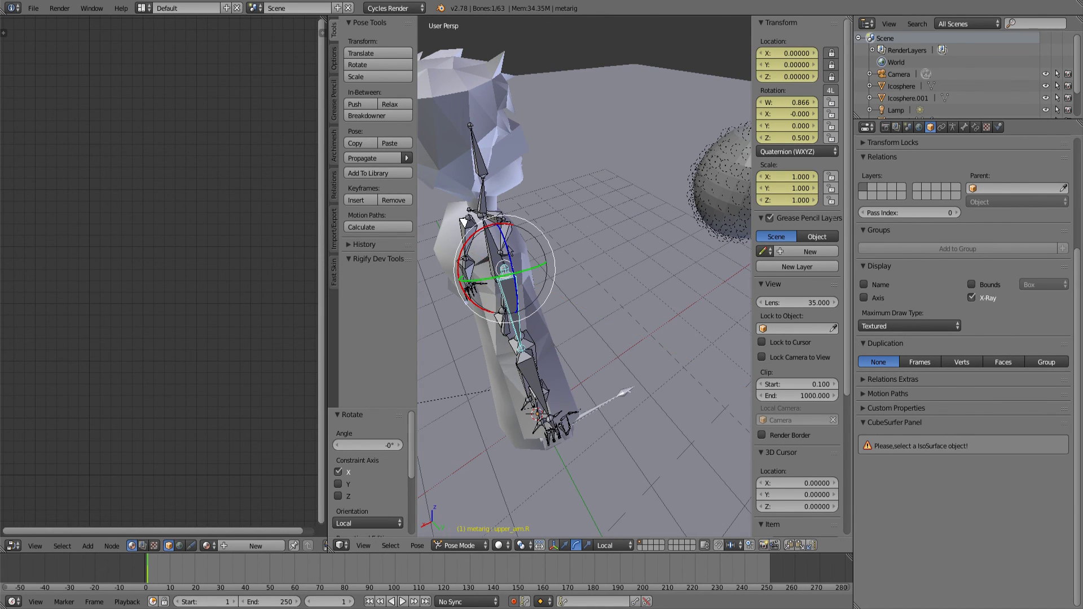
# Step: Key the right forearm bone at frame 1 with a zero-degree rotation and rotate the right hand bone locally by about -10°
pyautogui.moveTo(510, 252); pyautogui.dragTo(500, 279)
pyautogui.rightClick(533, 334)
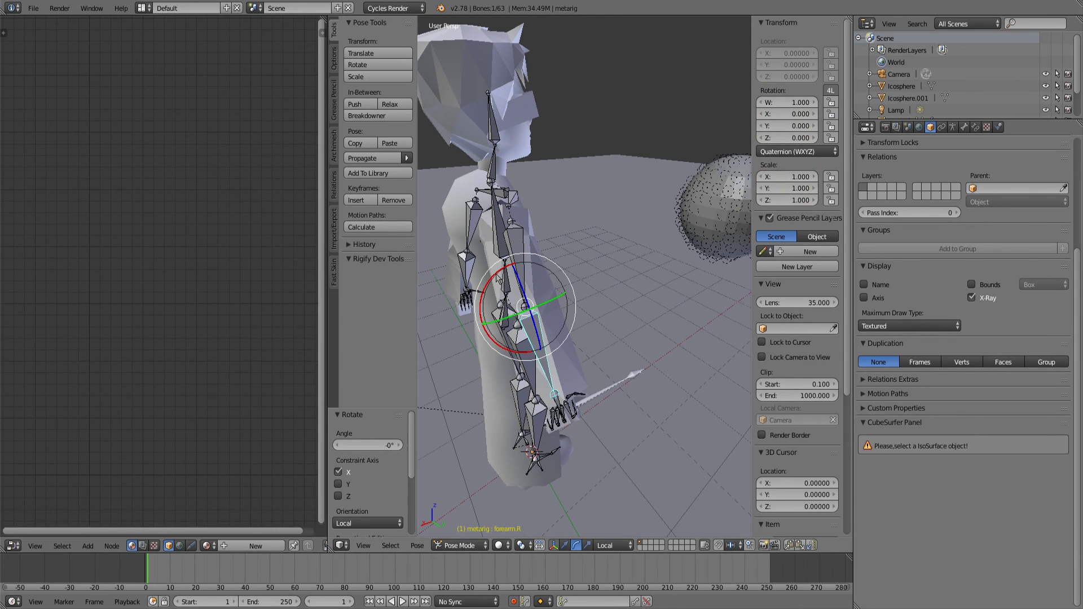
pyautogui.moveTo(488, 333); pyautogui.dragTo(488, 333)
pyautogui.moveTo(571, 334); pyautogui.dragTo(587, 221)
pyautogui.scroll(4, 587, 222)
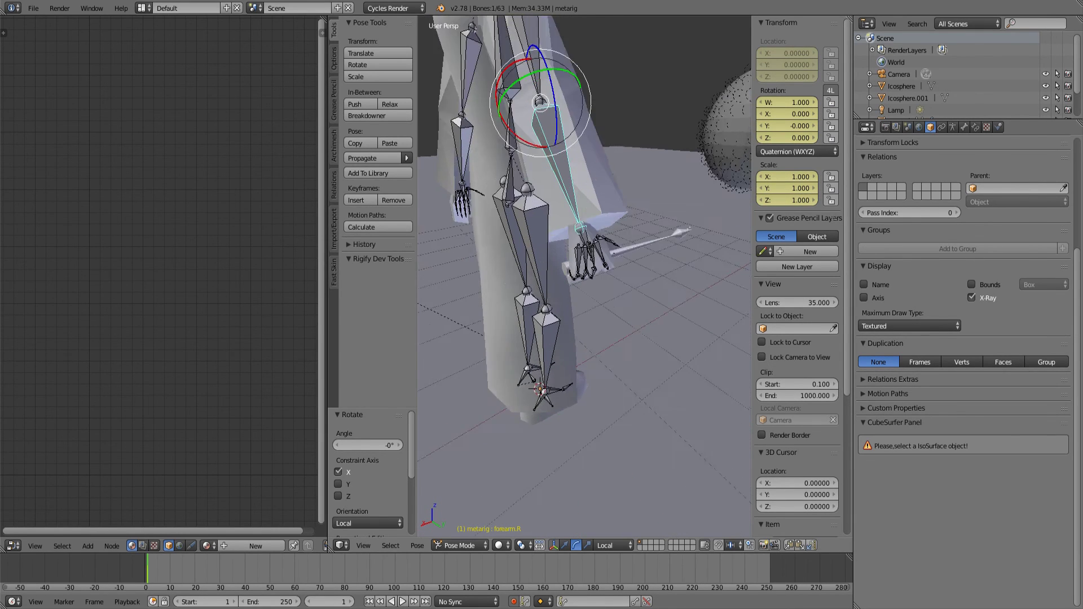
pyautogui.rightClick(584, 183)
pyautogui.press('r')
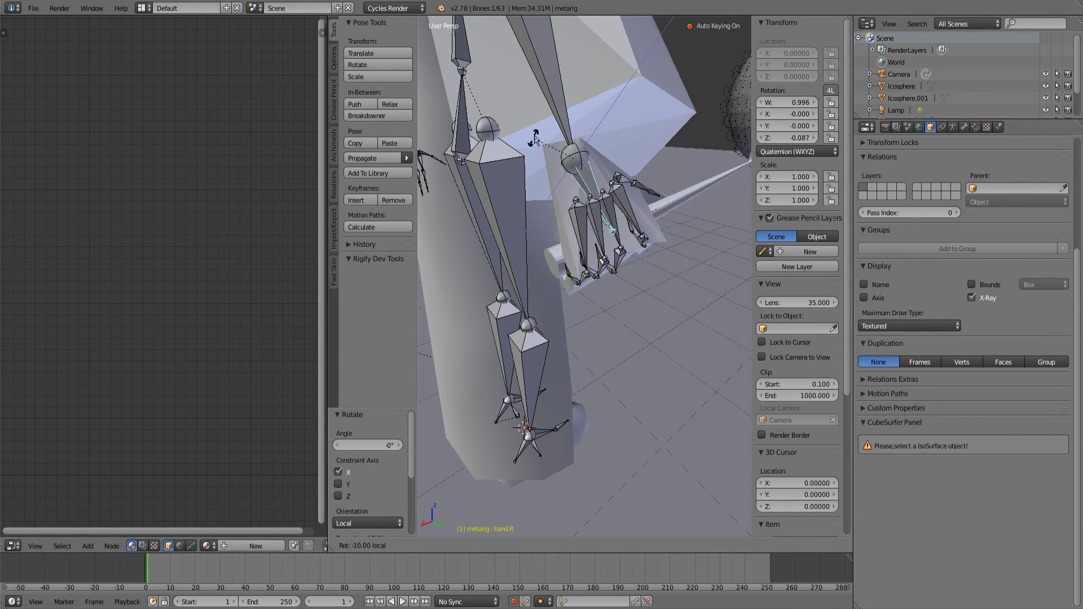
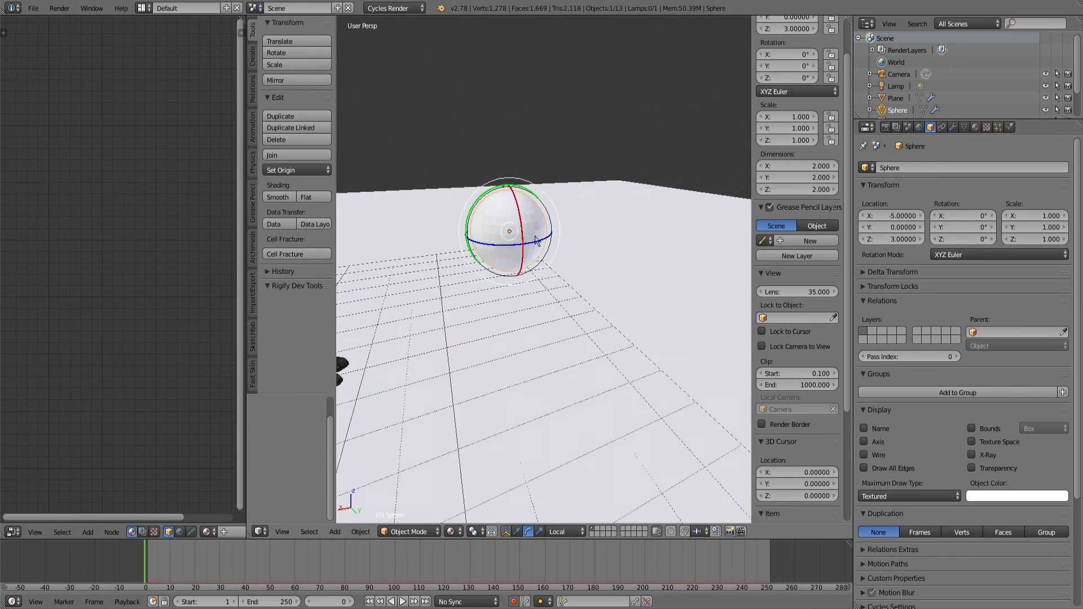
# Step: Examine the fluid physics, render and display settings of the sphere's particle system
pyautogui.click(998, 127)
pyautogui.scroll(-5, 869, 330)
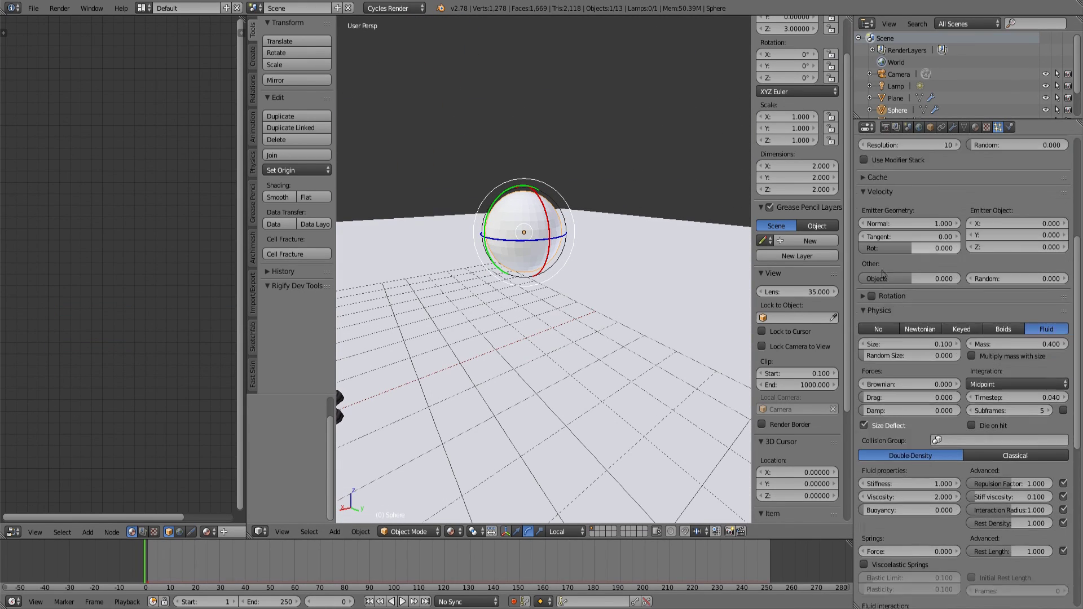
pyautogui.scroll(12, 959, 349)
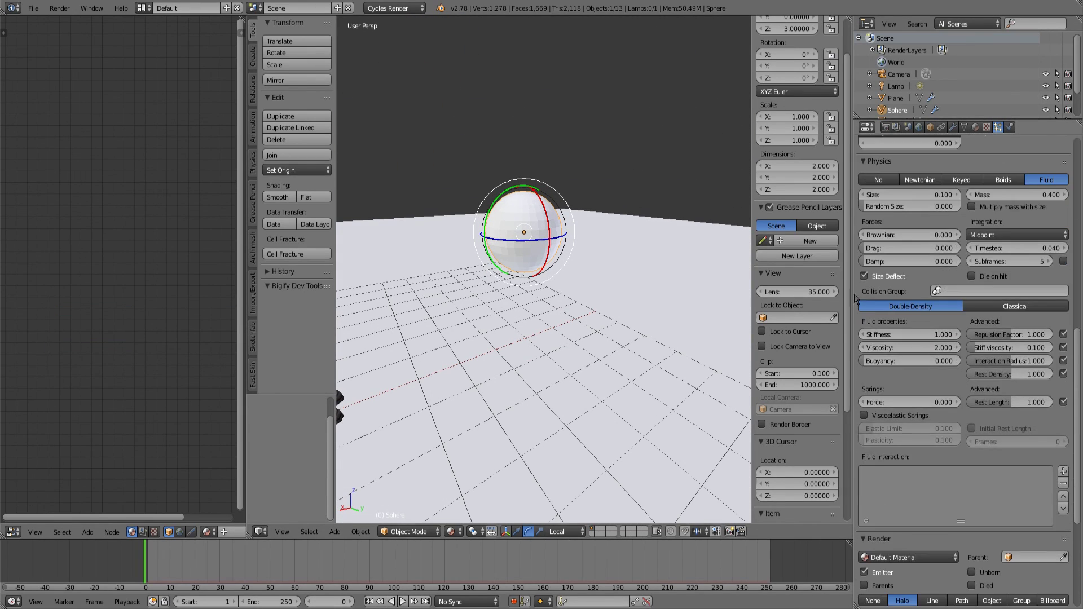
pyautogui.scroll(-20, 996, 314)
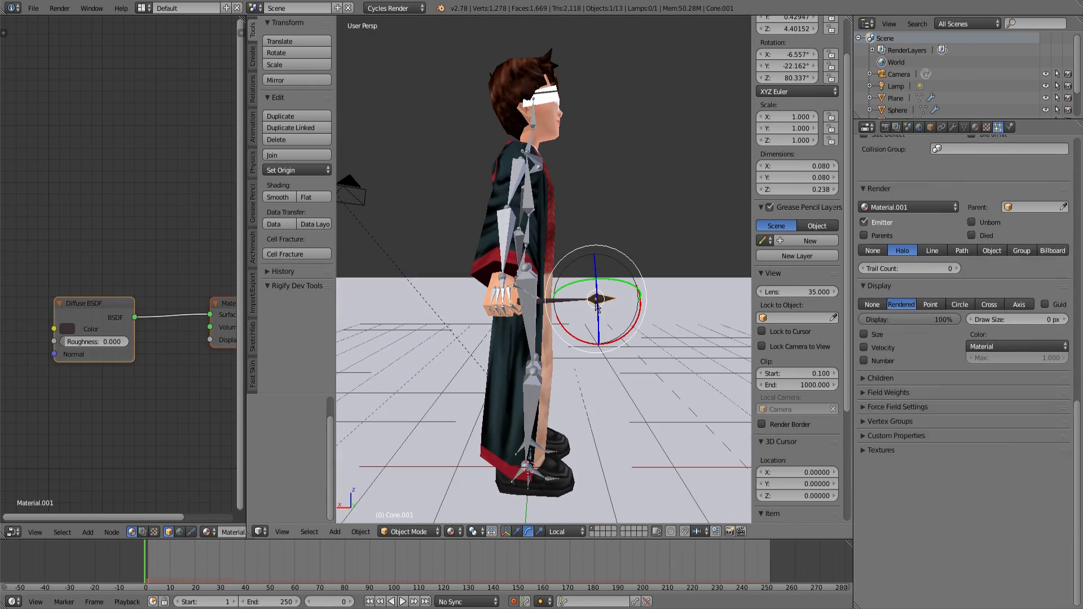
# Step: Switch the wand tip's sparklez particles to Fluid physics and set the fluid stiffness to 0.25
pyautogui.scroll(5, 937, 158)
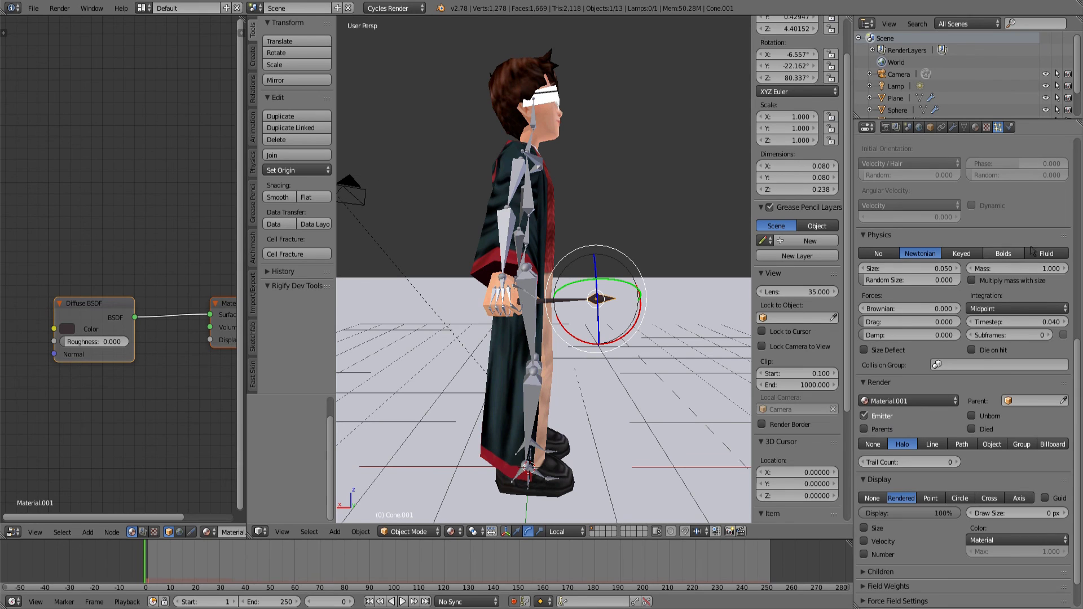
pyautogui.click(1045, 253)
pyautogui.scroll(-8, 1015, 282)
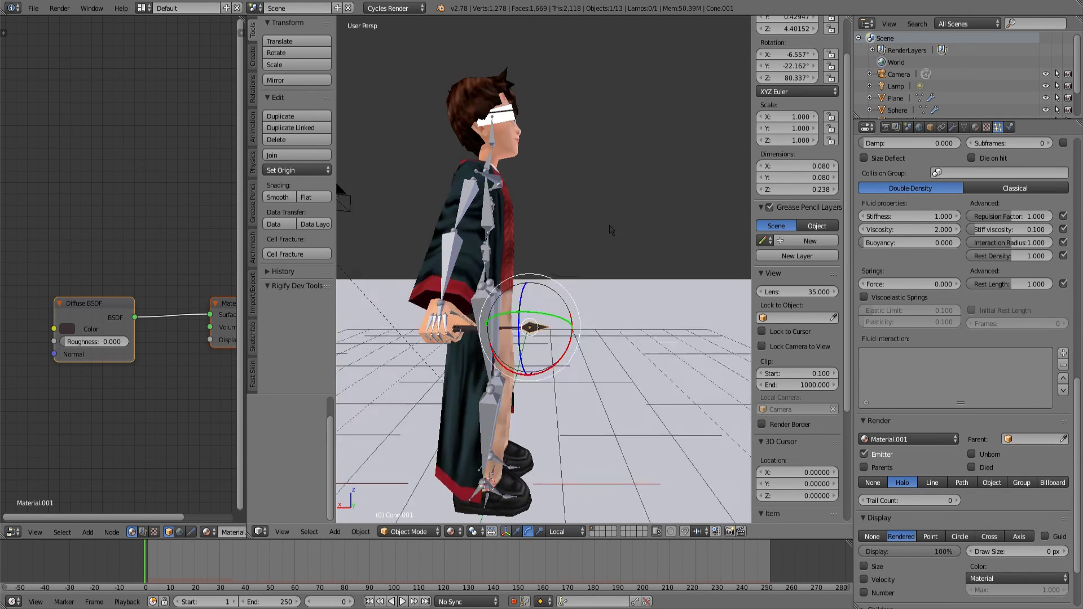
pyautogui.moveTo(612, 230); pyautogui.dragTo(564, 257)
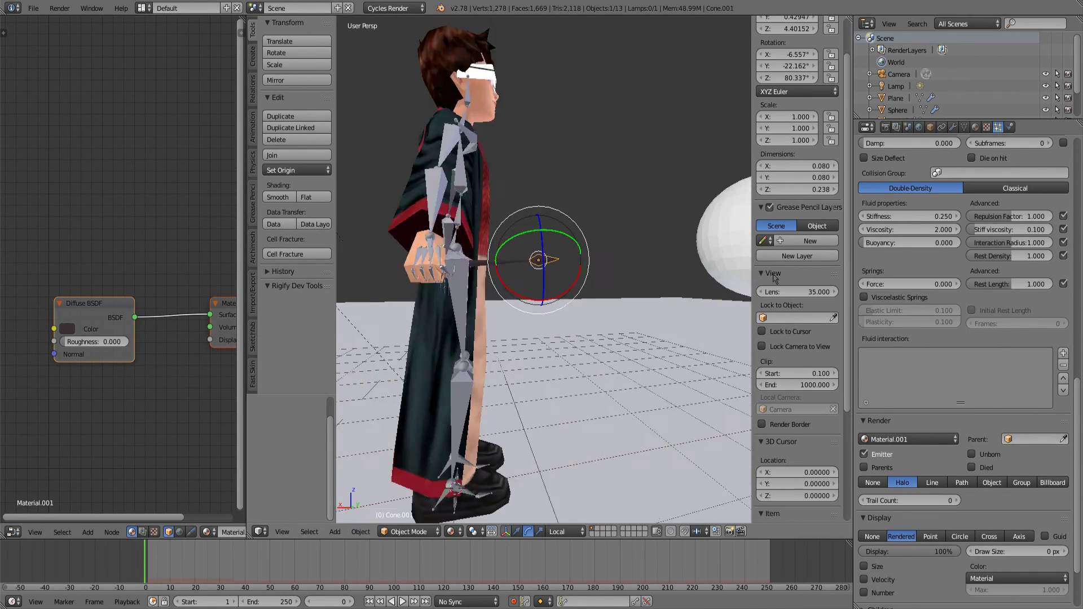
# Step: Show the move manipulator on the wand tip and set the sparklez emitter object velocity to 12 along Z
pyautogui.scroll(5, 987, 247)
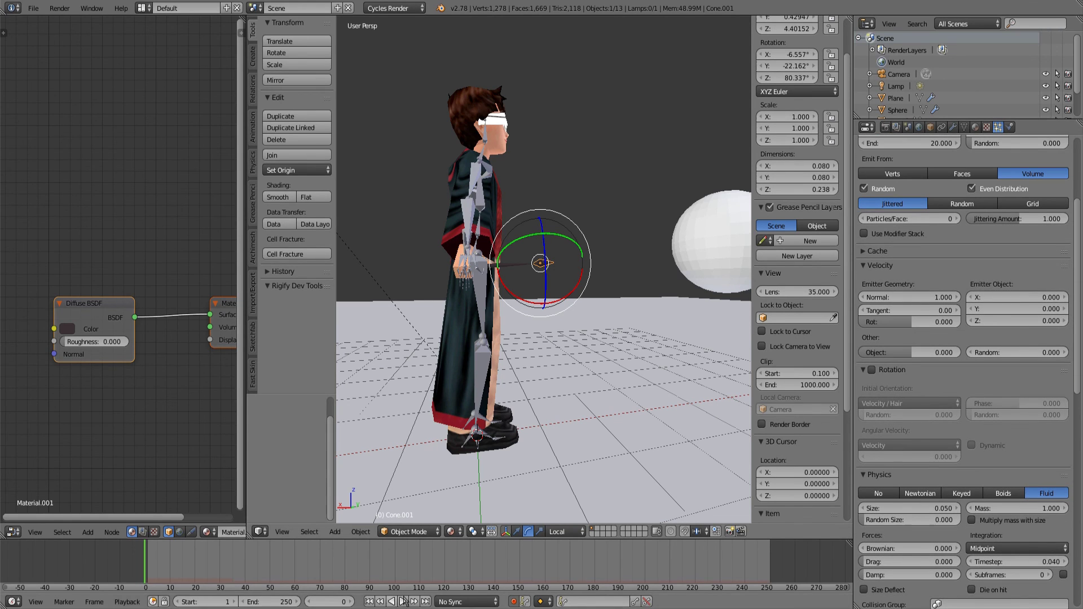
pyautogui.click(516, 532)
pyautogui.scroll(4, 568, 327)
pyautogui.moveTo(568, 326); pyautogui.dragTo(631, 302)
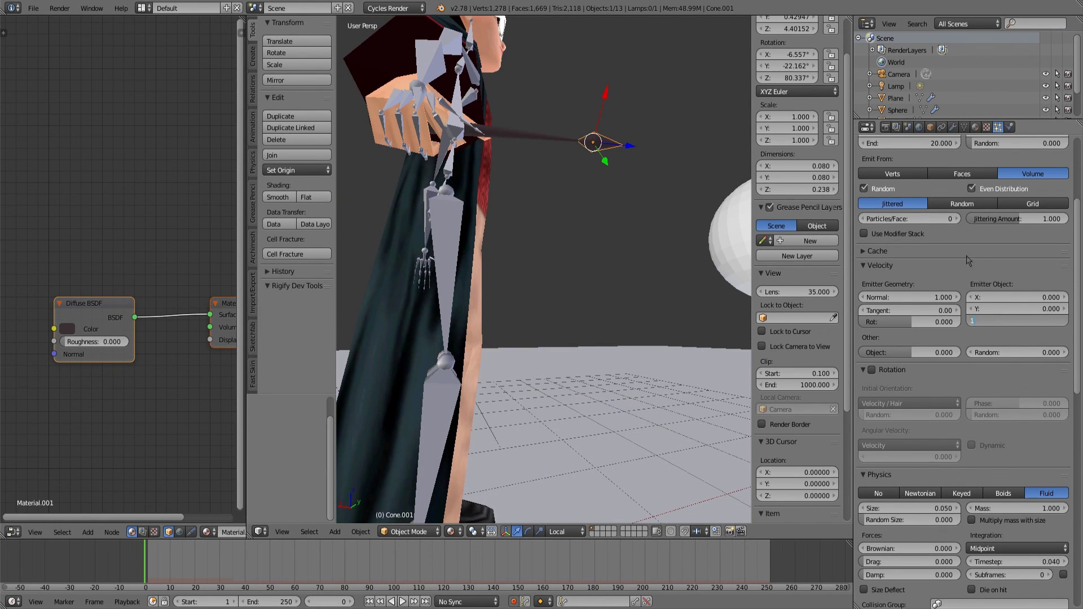
pyautogui.scroll(-15, 969, 260)
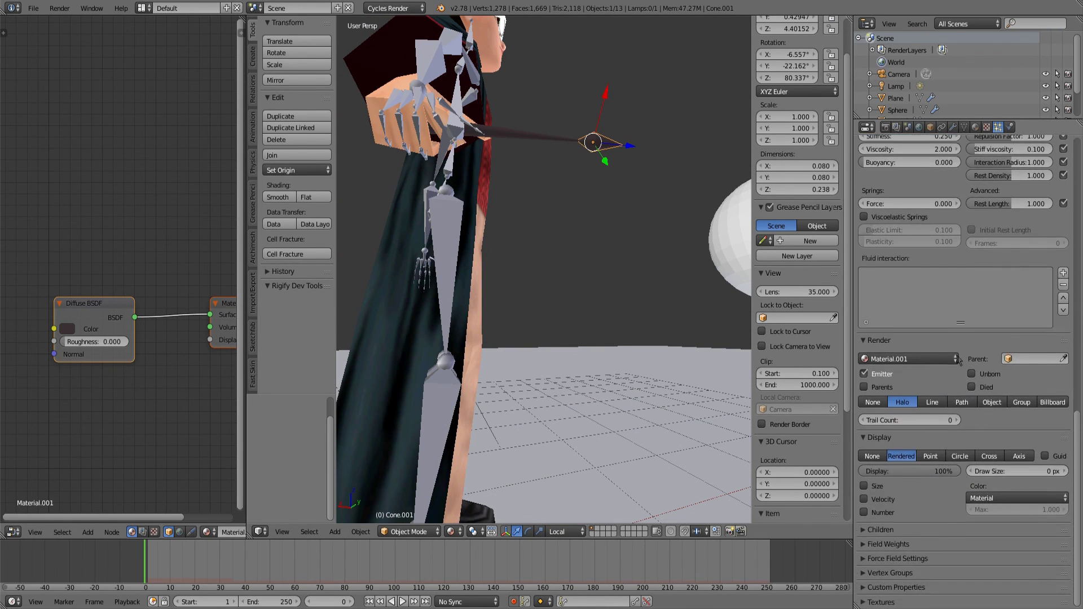
# Step: Set the gravity field weight of the sparklez particles to 0
pyautogui.click(902, 545)
pyautogui.scroll(-4, 902, 547)
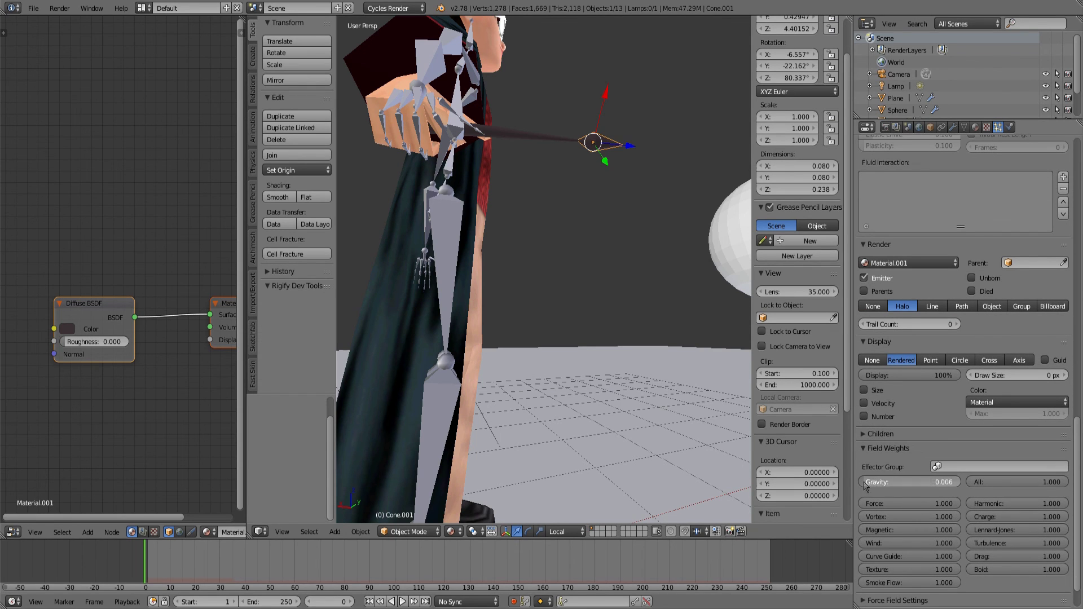
pyautogui.moveTo(666, 282); pyautogui.dragTo(564, 406)
# Step: Switch the sparklez particles back to Newtonian physics
pyautogui.scroll(13, 1045, 353)
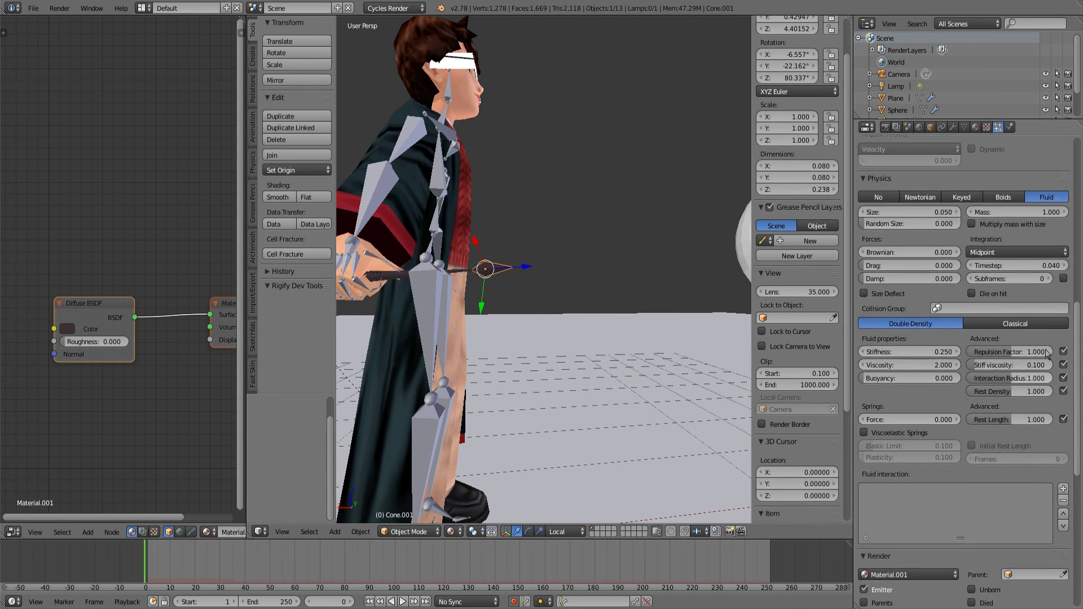
pyautogui.scroll(-15, 1048, 353)
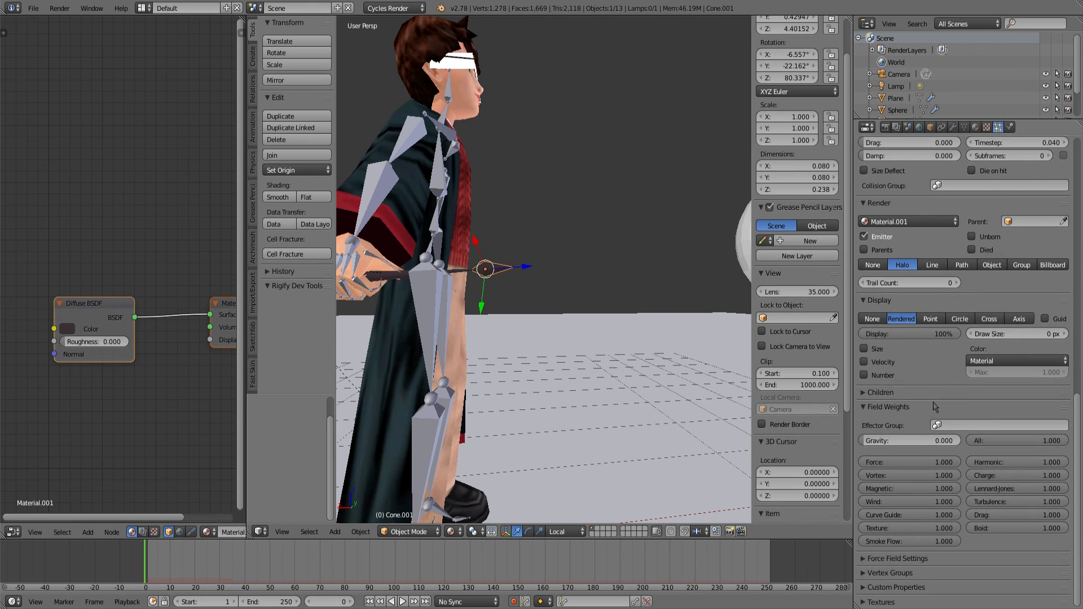
pyautogui.scroll(10, 963, 444)
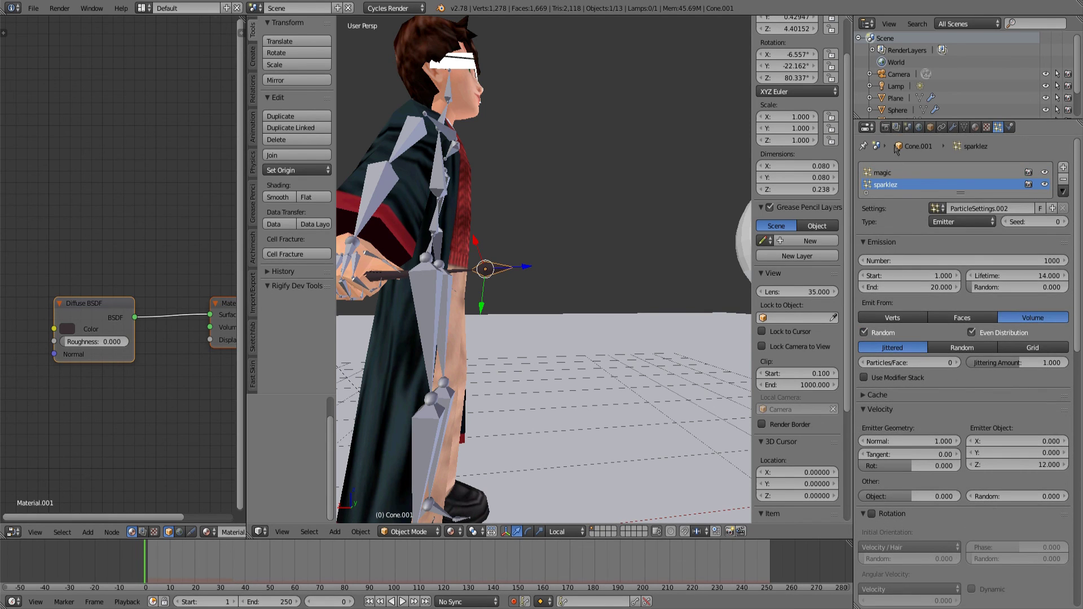
pyautogui.scroll(3, 897, 249)
# Step: Make the sparklez particles use Fluid physics with a stiffness of 0.25
pyautogui.scroll(-14, 897, 248)
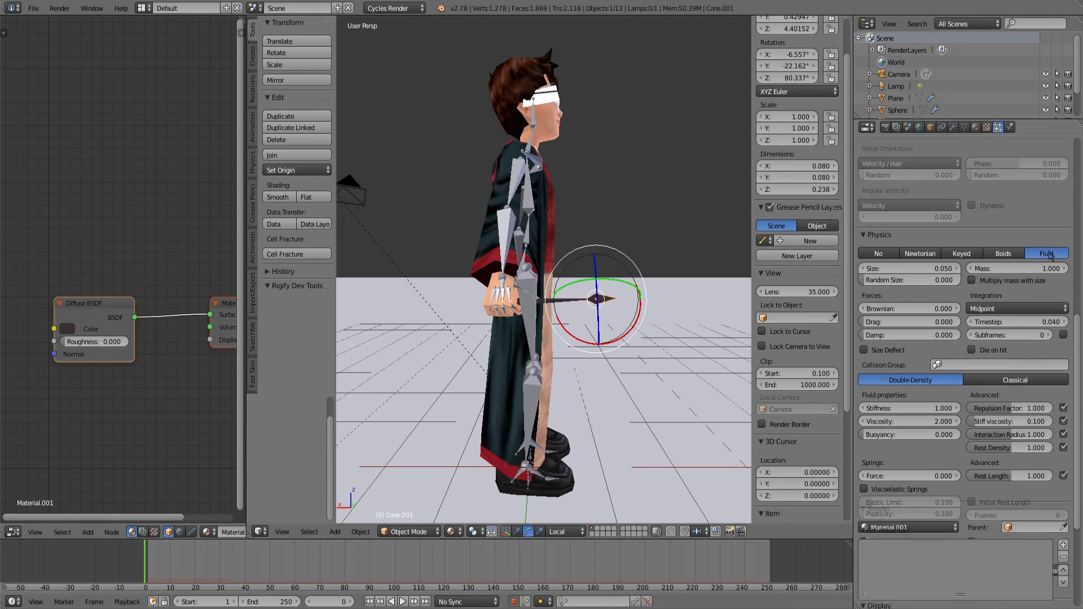
pyautogui.scroll(-7, 1031, 343)
pyautogui.moveTo(699, 241); pyautogui.dragTo(618, 243)
pyautogui.click(901, 215)
pyautogui.moveTo(688, 270); pyautogui.dragTo(609, 249)
pyautogui.scroll(-2, 609, 248)
pyautogui.scroll(1, 984, 247)
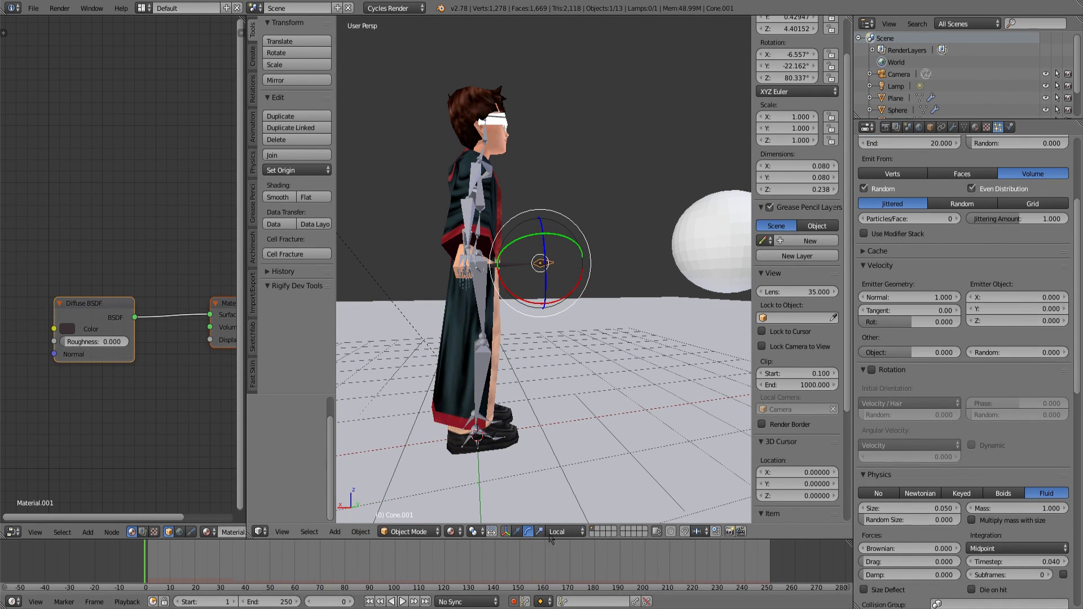
# Step: Set the sparklez emitter object velocity to 12 along Z and the gravity field weight to 0
pyautogui.click(517, 532)
pyautogui.moveTo(564, 321); pyautogui.dragTo(612, 305)
pyautogui.scroll(4, 566, 331)
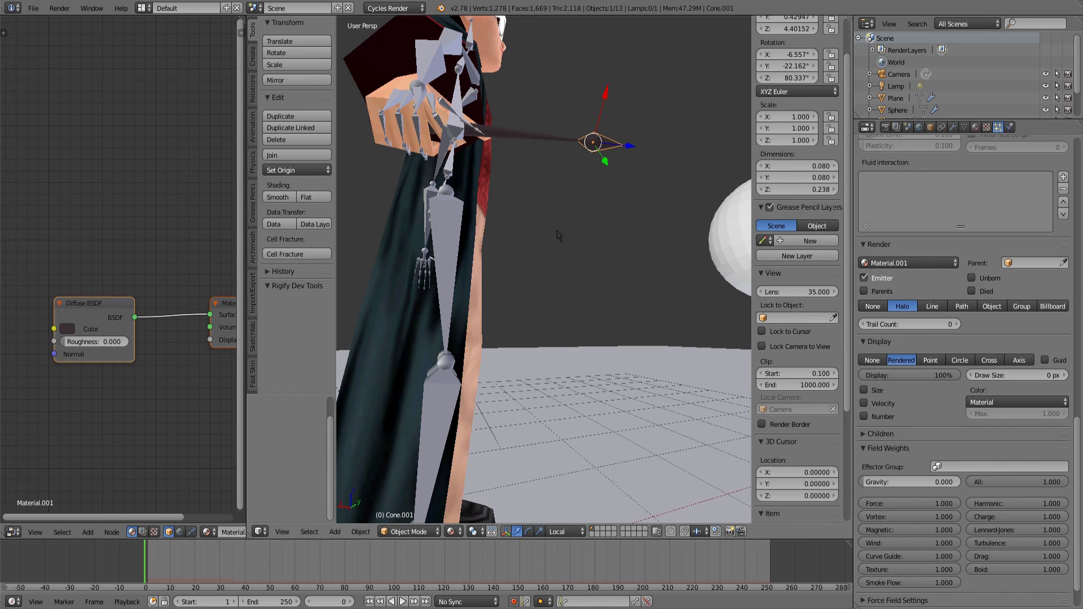
pyautogui.scroll(-3, 479, 307)
pyautogui.moveTo(556, 235); pyautogui.dragTo(531, 305)
pyautogui.scroll(5, 1044, 352)
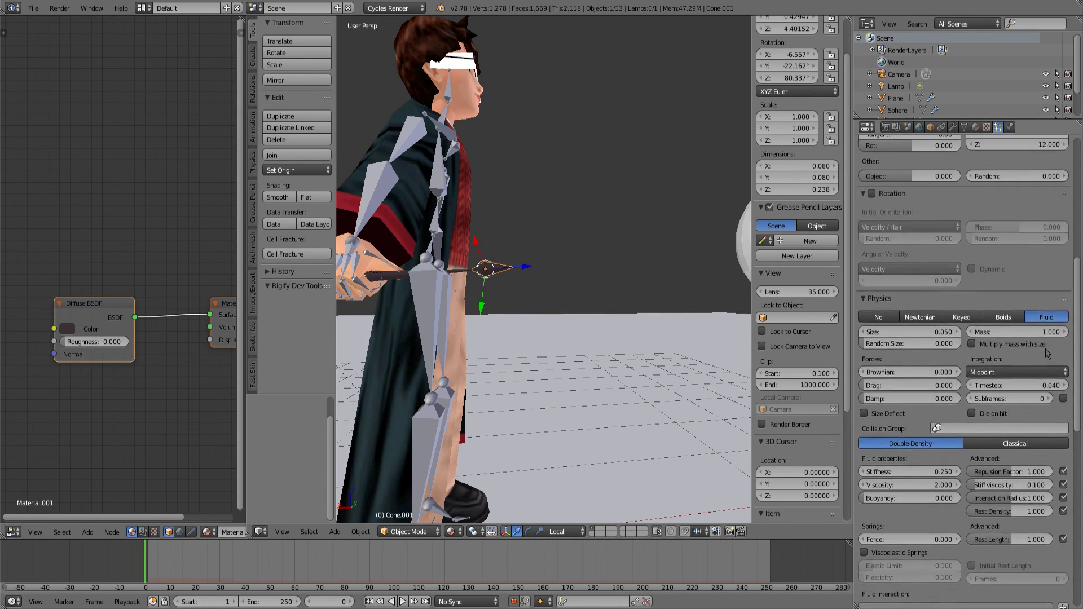
# Step: Make the magic particle system use Fluid physics with a stiffness of 0.25
pyautogui.scroll(15, 947, 395)
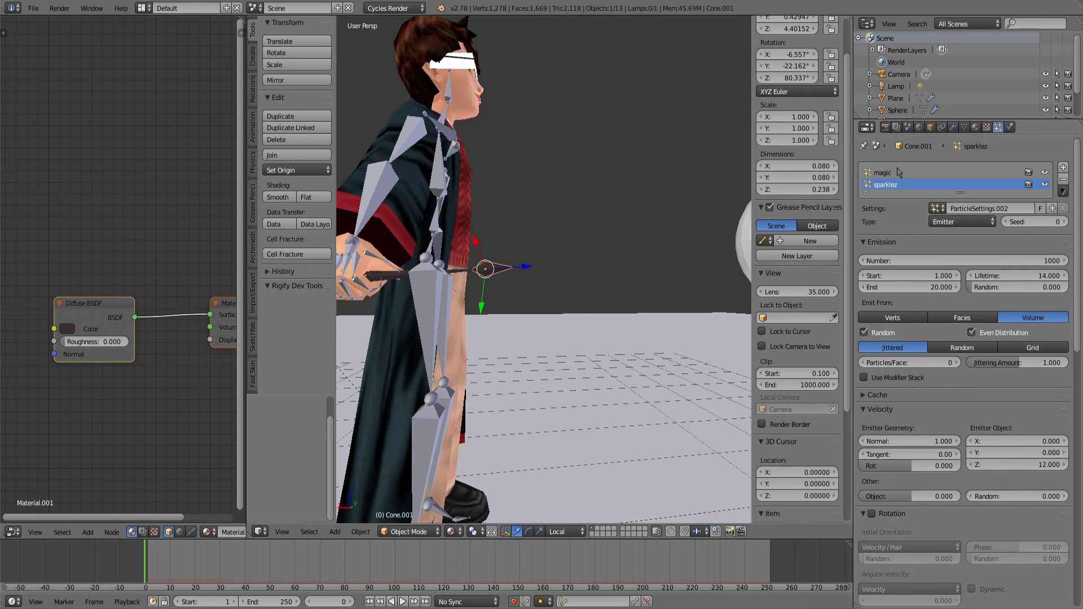
pyautogui.scroll(-13, 959, 254)
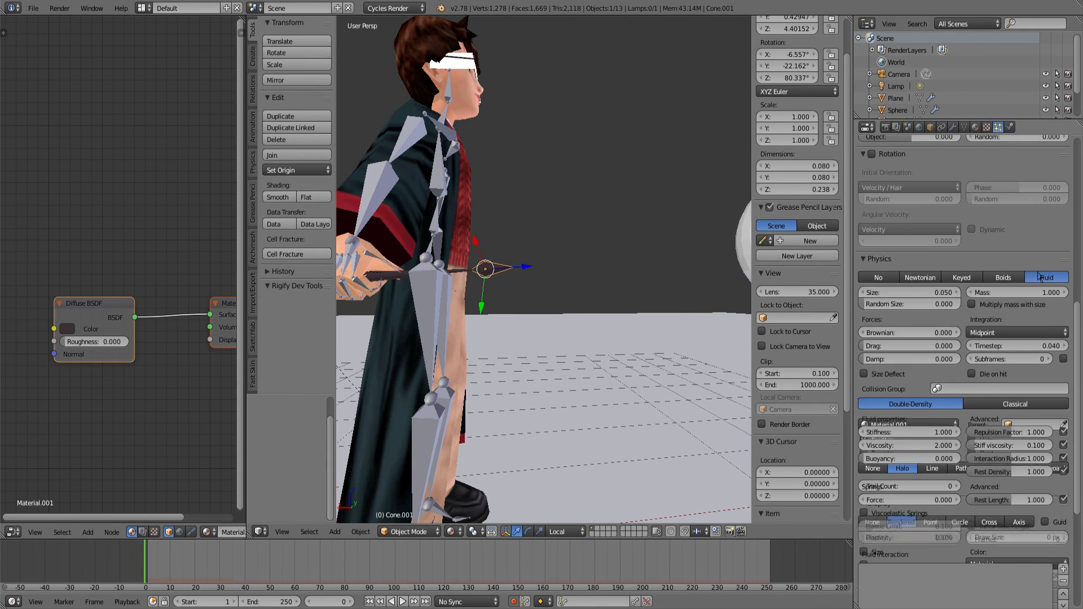
pyautogui.scroll(13, 899, 433)
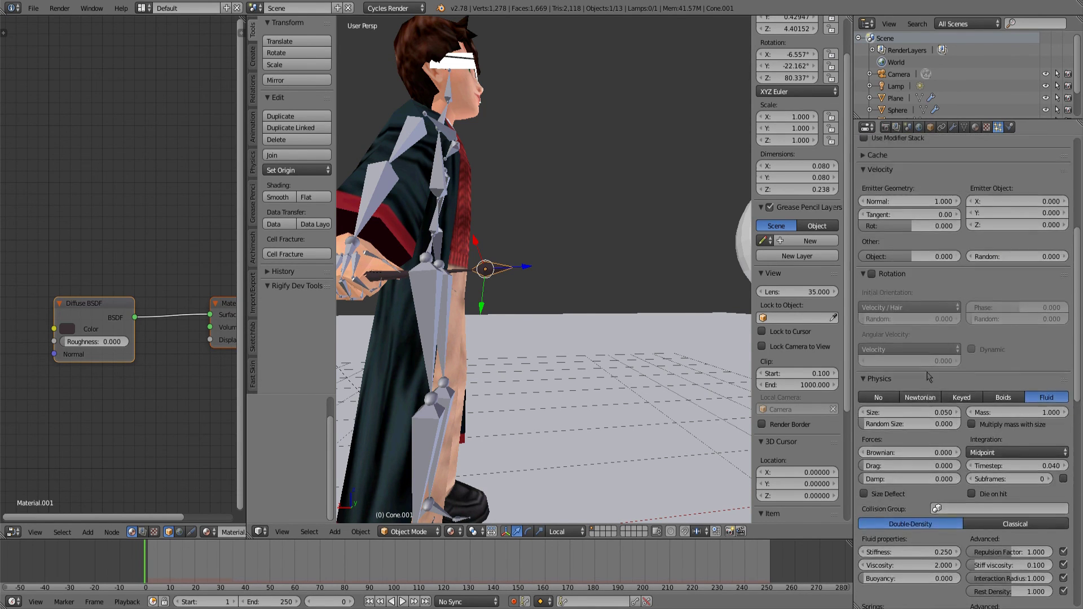
# Step: Return the sparklez particle system to Newtonian physics
pyautogui.scroll(-6, 959, 253)
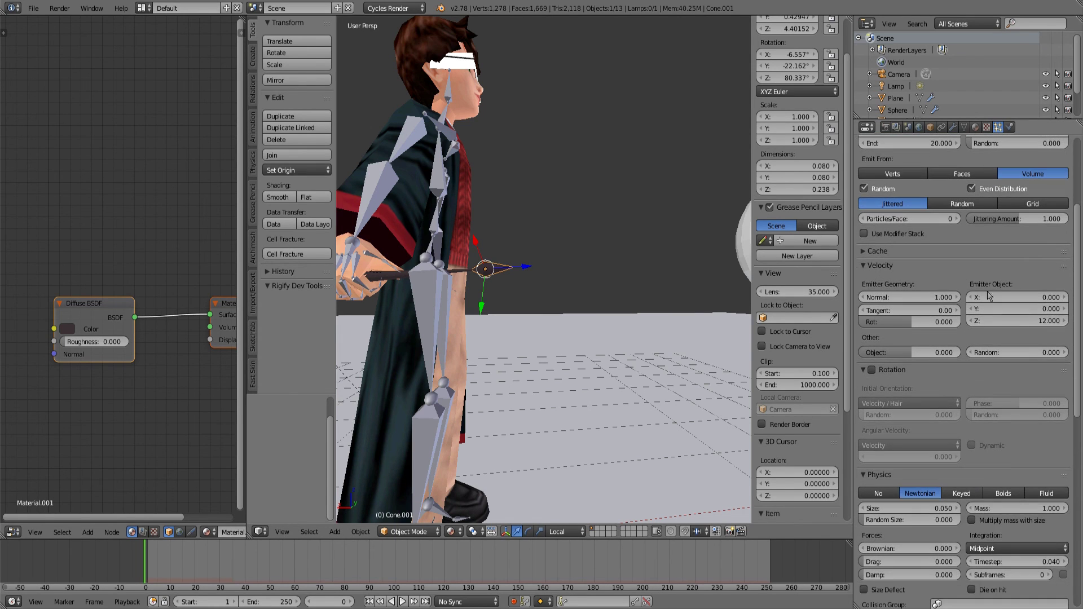
pyautogui.scroll(6, 986, 314)
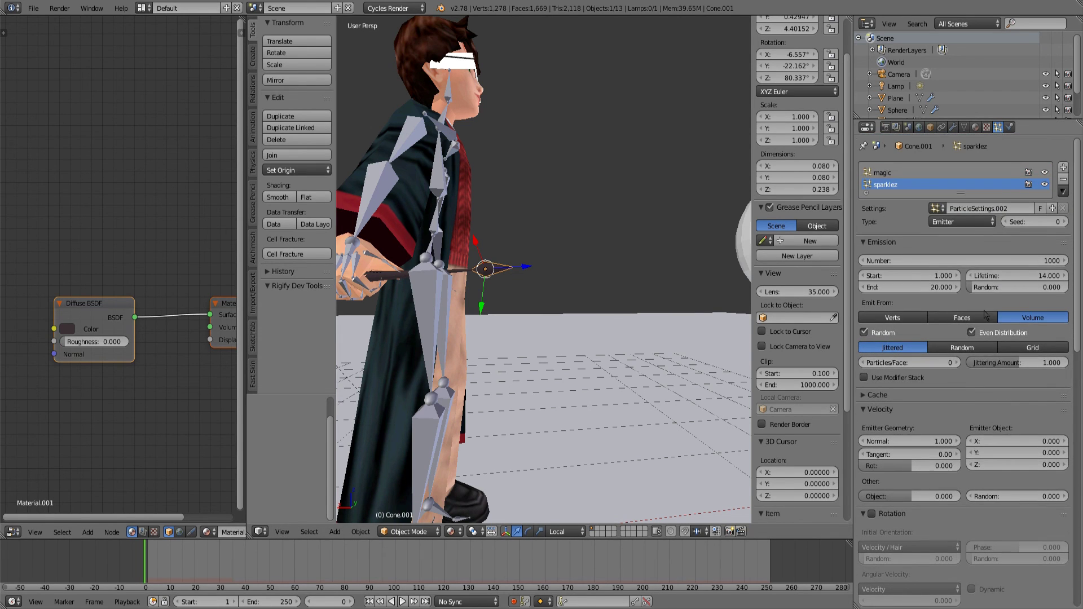
pyautogui.scroll(-9, 1017, 248)
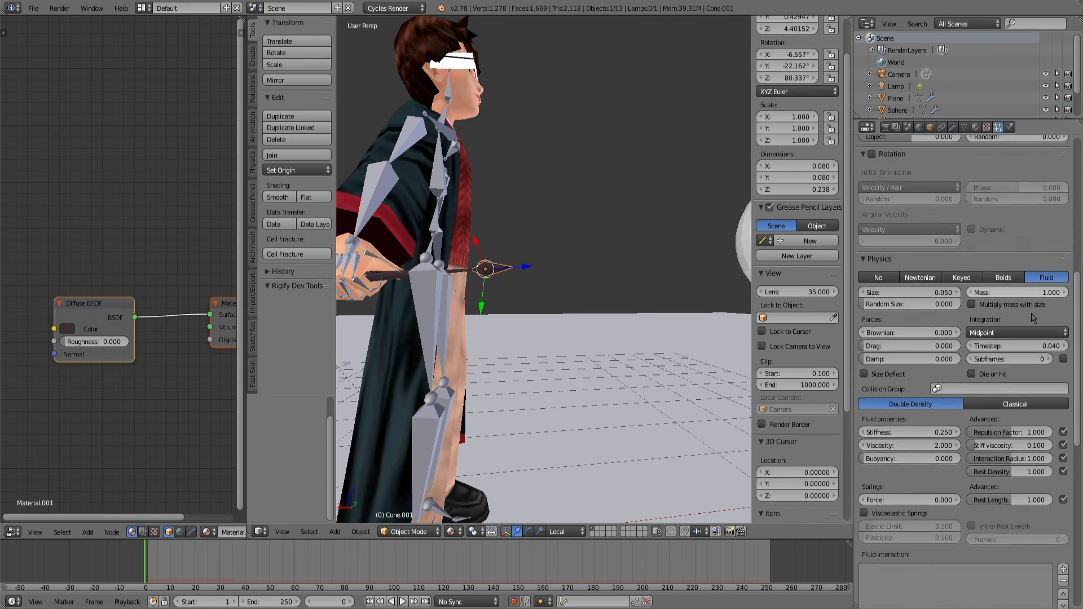
# Step: Select the white sphere and examine the Fluid physics settings of its particle system
pyautogui.scroll(-4, 940, 398)
pyautogui.moveTo(521, 336); pyautogui.dragTo(437, 332)
pyautogui.rightClick(715, 288)
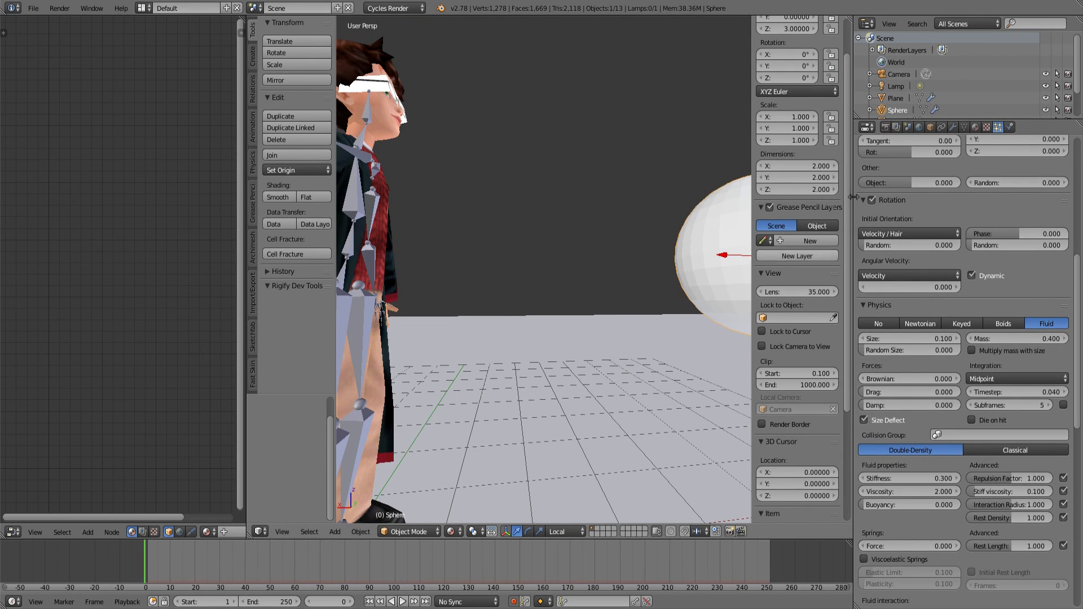
pyautogui.moveTo(569, 293); pyautogui.dragTo(615, 333)
pyautogui.scroll(-2, 491, 338)
pyautogui.scroll(2, 549, 346)
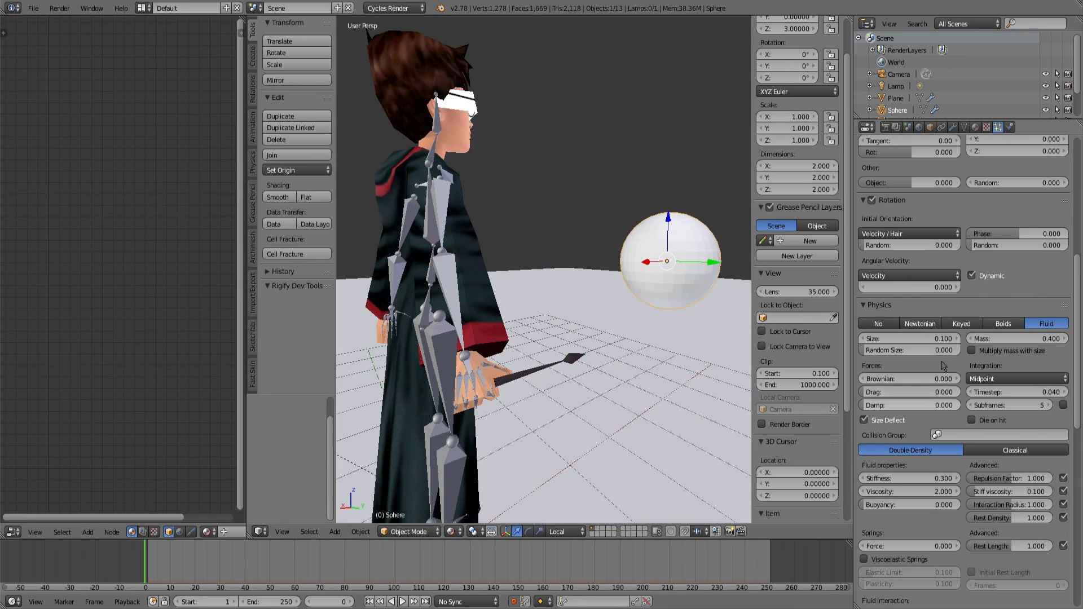
pyautogui.moveTo(516, 342); pyautogui.dragTo(426, 323)
pyautogui.moveTo(545, 310); pyautogui.dragTo(507, 288)
pyautogui.scroll(-1, 1016, 316)
# Step: Set the mass of the sphere's fluid particles to 0.25
pyautogui.click(1017, 339)
pyautogui.write('0.4')
pyautogui.click(910, 479)
pyautogui.write('1')
pyautogui.moveTo(564, 316); pyautogui.dragTo(586, 304)
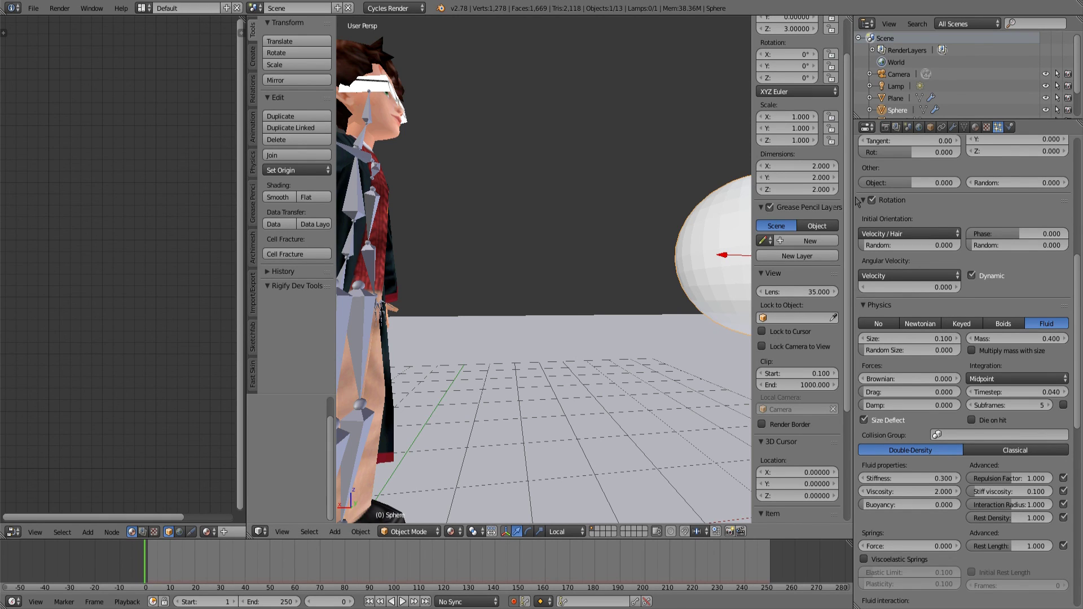
pyautogui.scroll(-2, 542, 310)
pyautogui.moveTo(542, 311); pyautogui.dragTo(548, 346)
pyautogui.scroll(4, 549, 346)
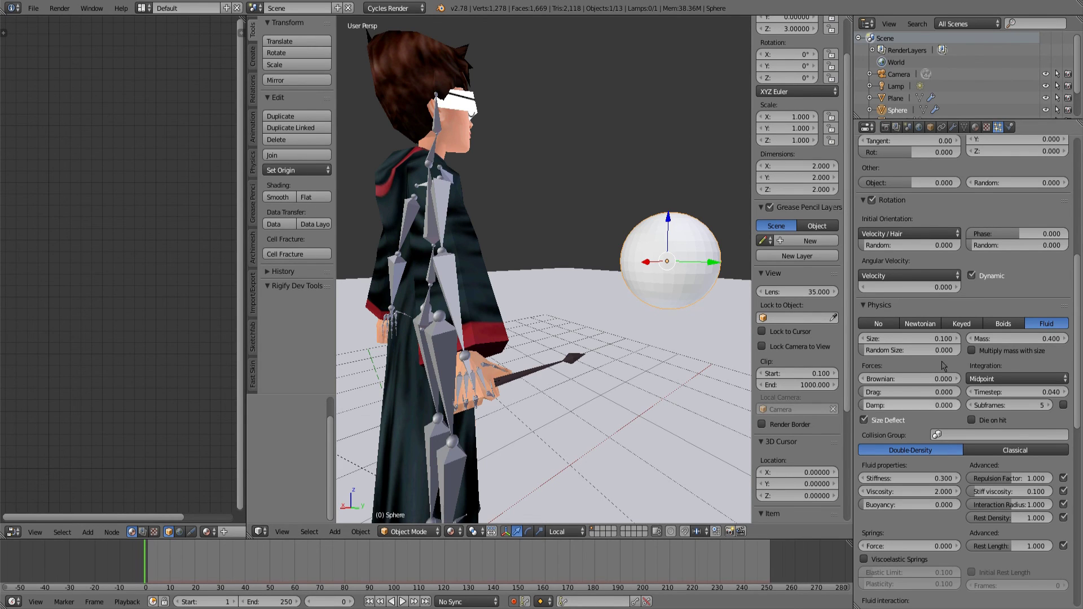
pyautogui.moveTo(504, 333); pyautogui.dragTo(429, 324)
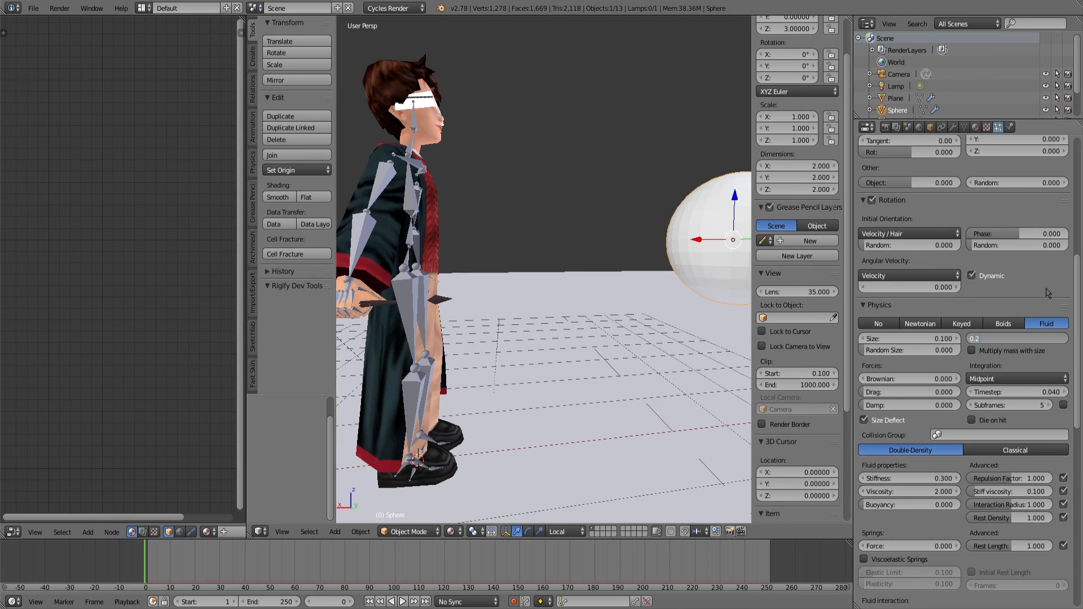
pyautogui.moveTo(539, 314); pyautogui.dragTo(567, 305)
pyautogui.scroll(4, 1017, 312)
# Step: Render the sphere's particles as objects, using ballz as the dupli object
pyautogui.scroll(-17, 1019, 313)
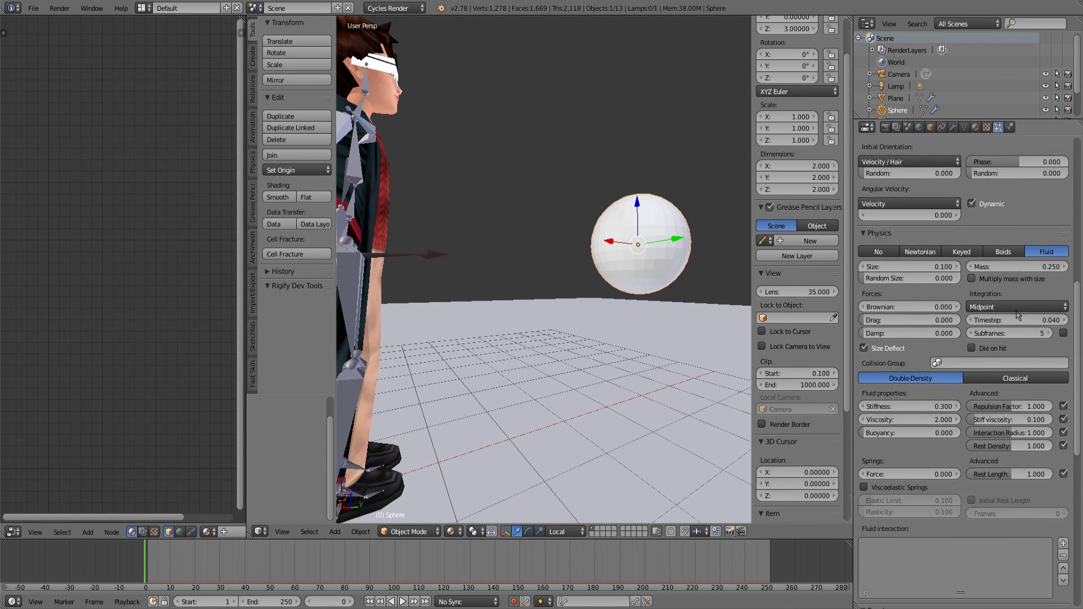
pyautogui.click(992, 433)
pyautogui.click(987, 447)
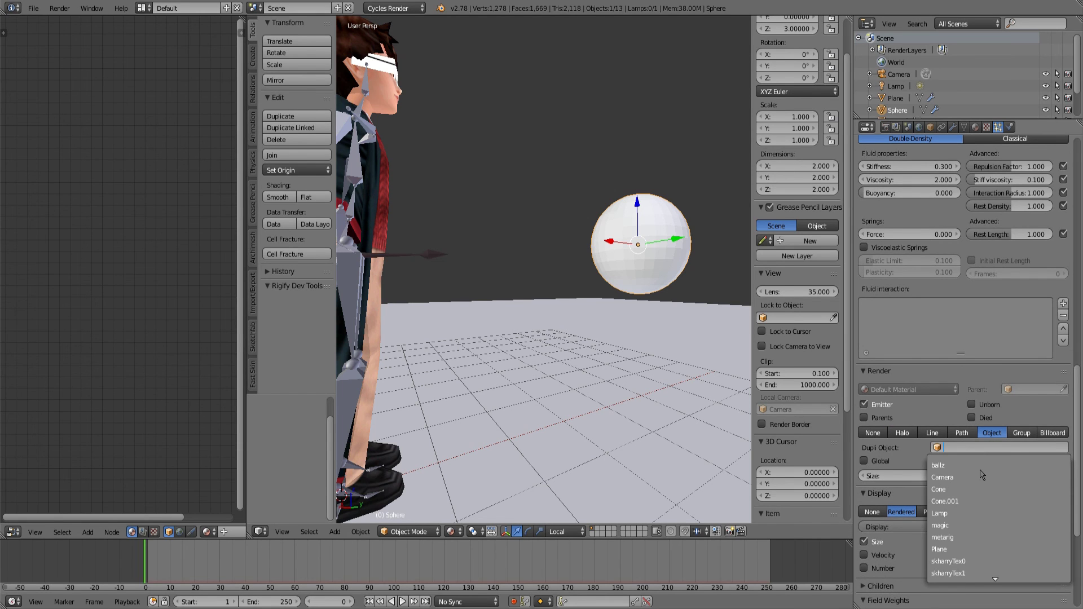
pyautogui.click(962, 466)
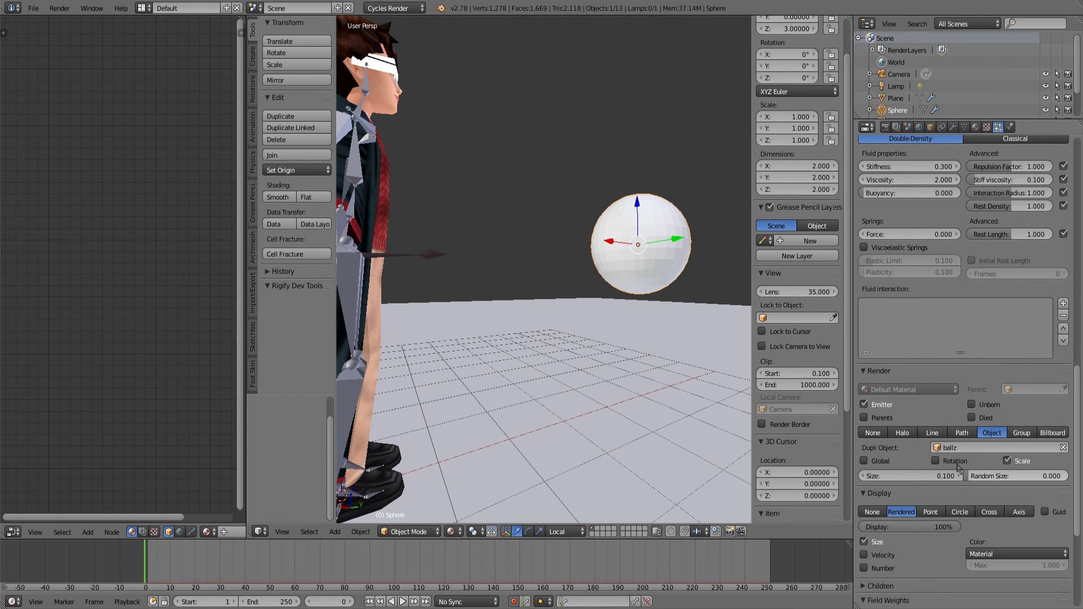
# Step: Select the emitter at the wand tip and render its magic particles as objects with magic as the dupli object
pyautogui.moveTo(592, 335); pyautogui.dragTo(529, 333)
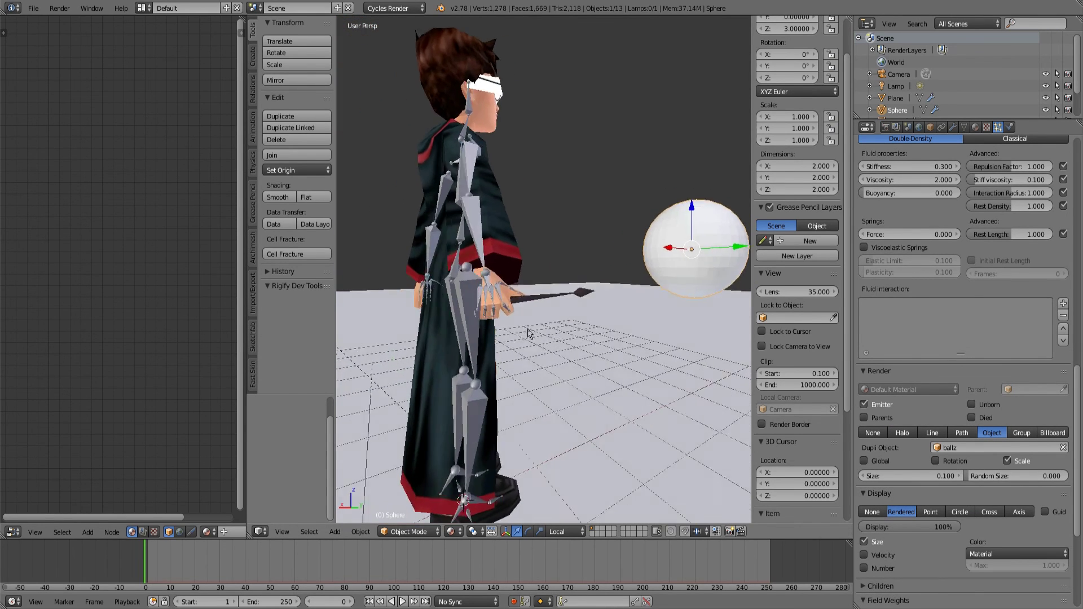
pyautogui.scroll(2, 575, 331)
pyautogui.rightClick(578, 330)
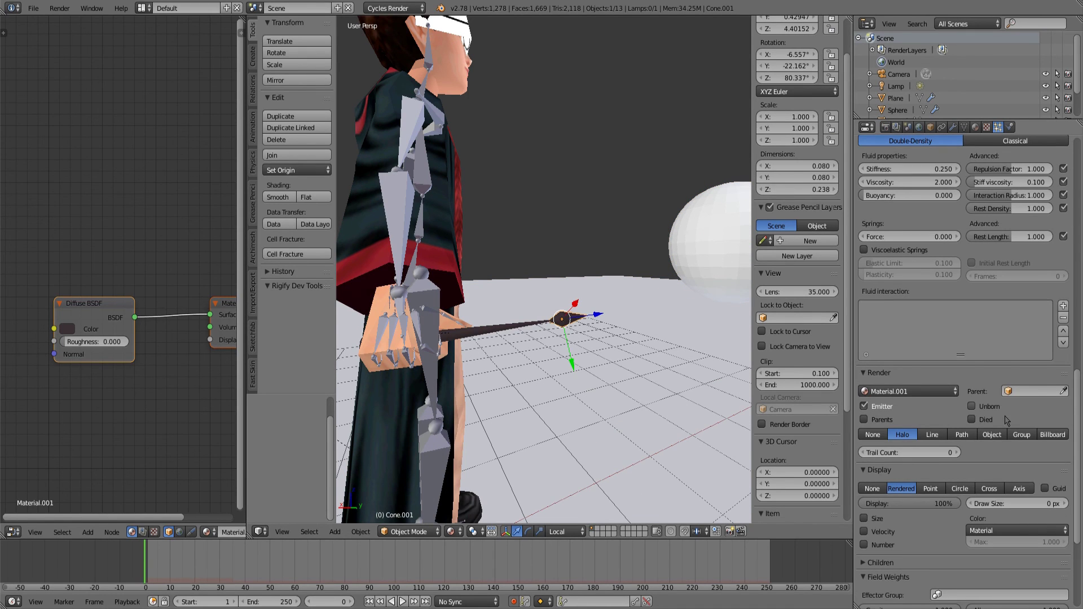
pyautogui.click(992, 434)
pyautogui.click(989, 450)
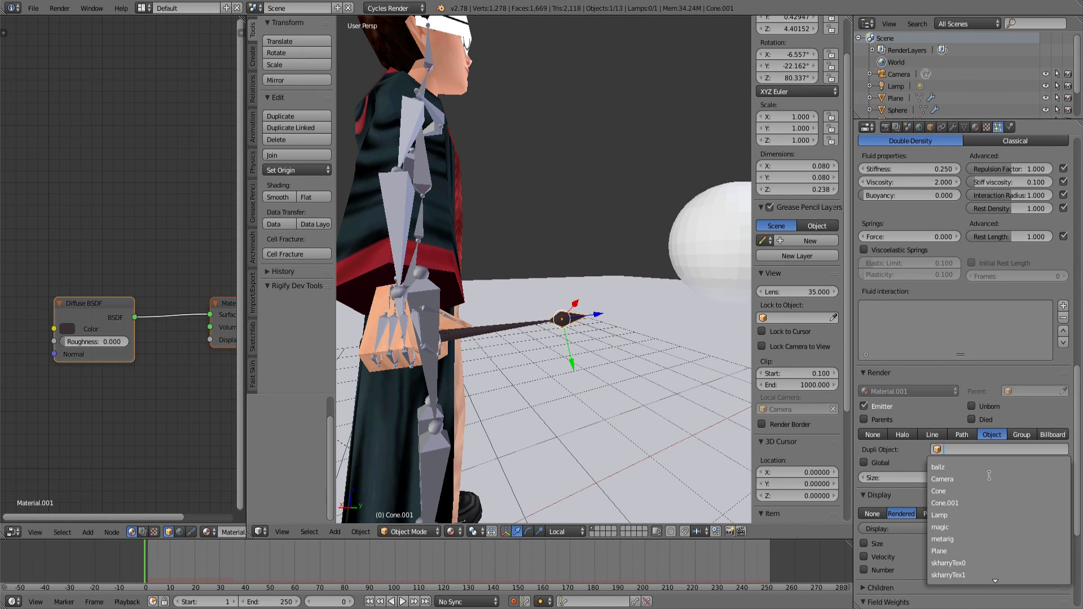
pyautogui.click(976, 525)
# Step: Play the animation and step through the frames around 18 to 24 to check when the wand points forward
pyautogui.scroll(-5, 520, 331)
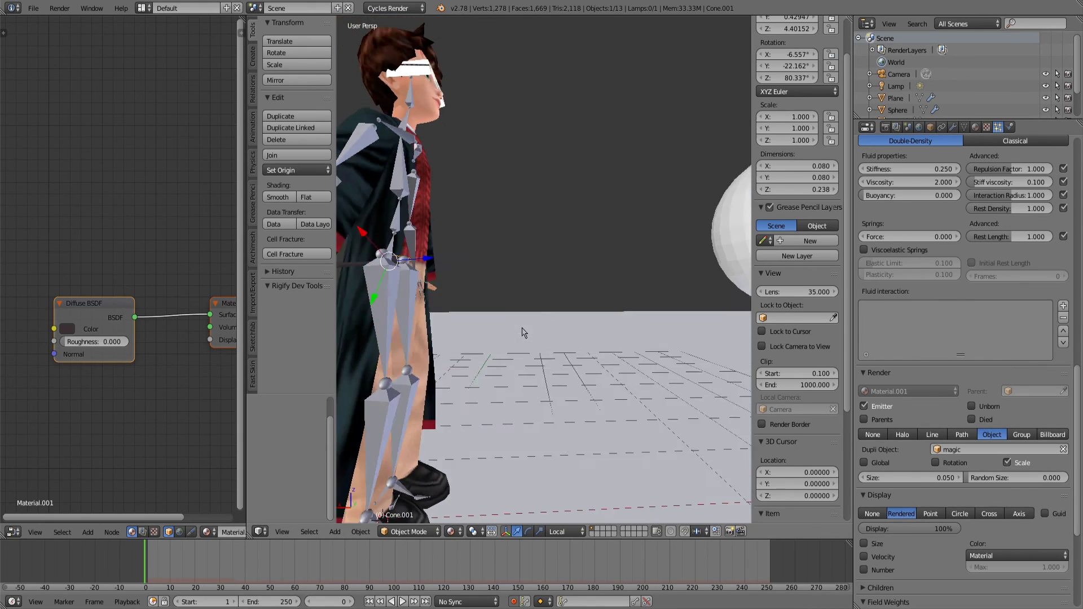
pyautogui.hotkey('alt', 'a')
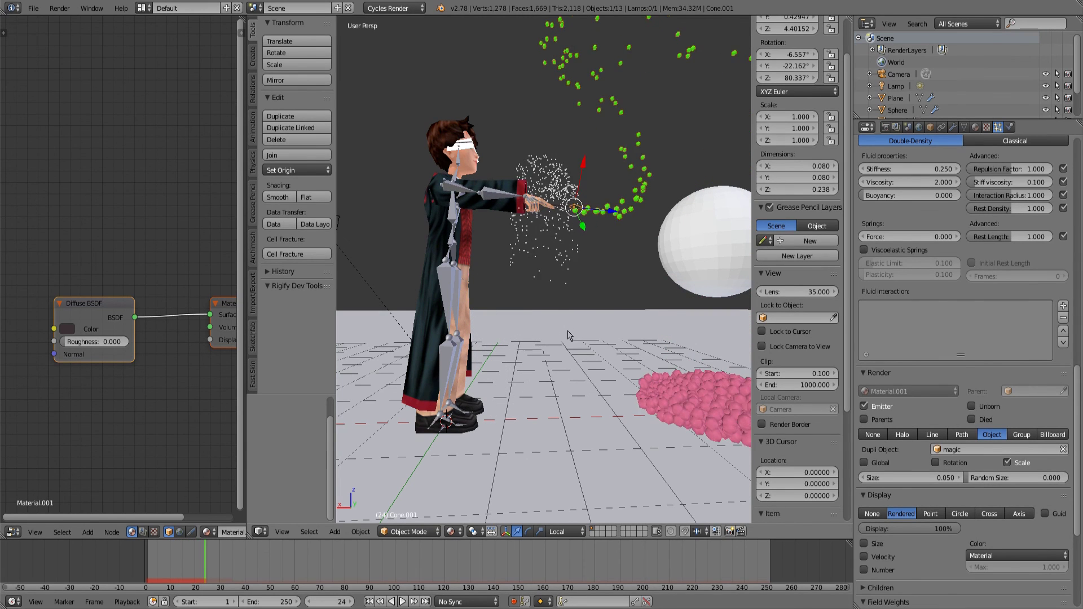
pyautogui.press('Right')
pyautogui.press('Right')
pyautogui.press('Right')
pyautogui.press('Left')
pyautogui.press('Left')
pyautogui.press('Left')
pyautogui.press('Left')
pyautogui.press('Left')
pyautogui.press('Left')
pyautogui.press('Left')
pyautogui.press('Left')
pyautogui.press('Left')
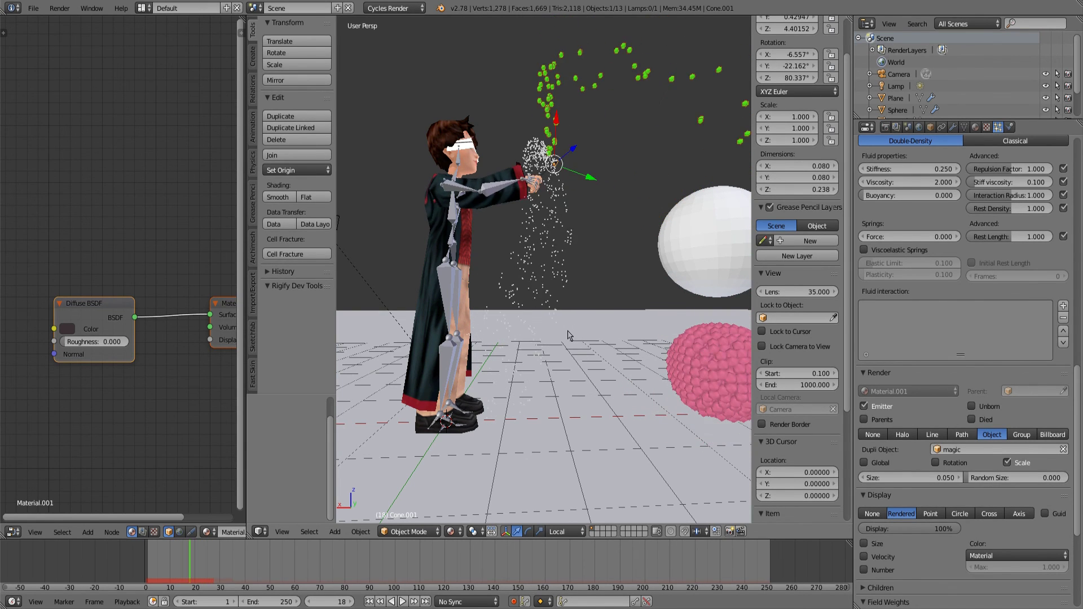
pyautogui.press('Right')
pyautogui.press('Right')
pyautogui.press('Right')
pyautogui.press('Right')
pyautogui.press('Right')
pyautogui.press('Right')
pyautogui.press('Right')
pyautogui.press('Left')
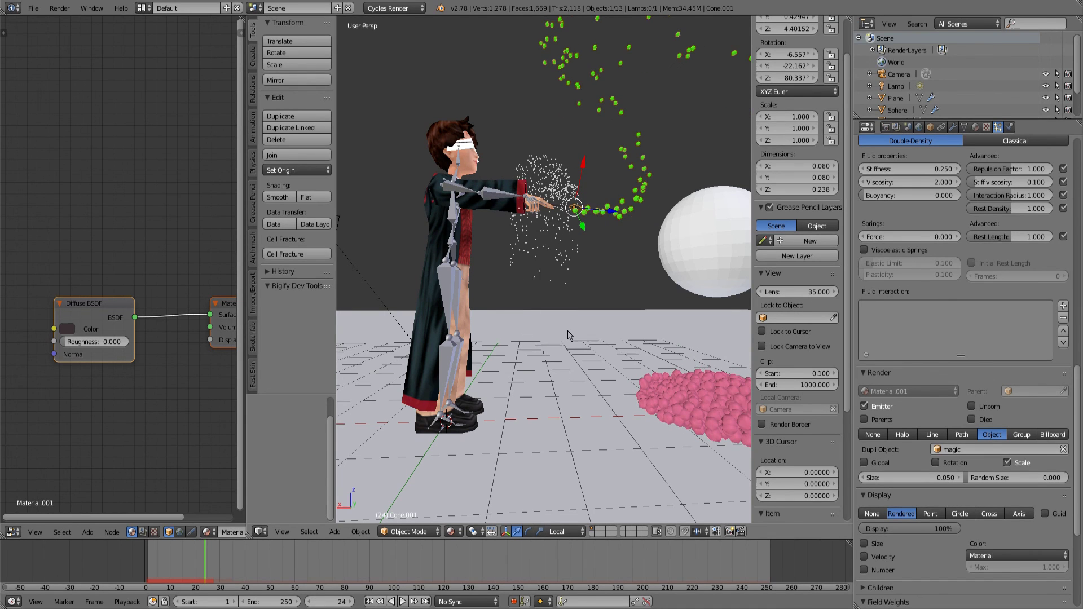
pyautogui.press('Right')
pyautogui.press('Left')
pyautogui.press('Left')
pyautogui.press('Left')
pyautogui.press('Left')
pyautogui.press('Right')
pyautogui.press('Right')
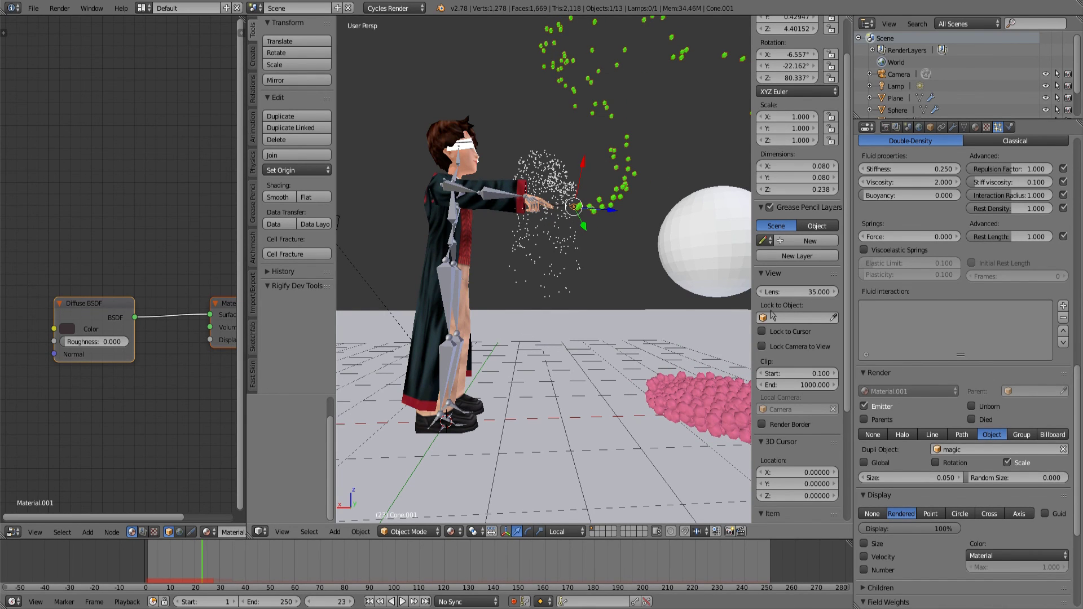
# Step: Set the magic particles' emission start to frame 24 and play back the animation
pyautogui.scroll(20, 949, 332)
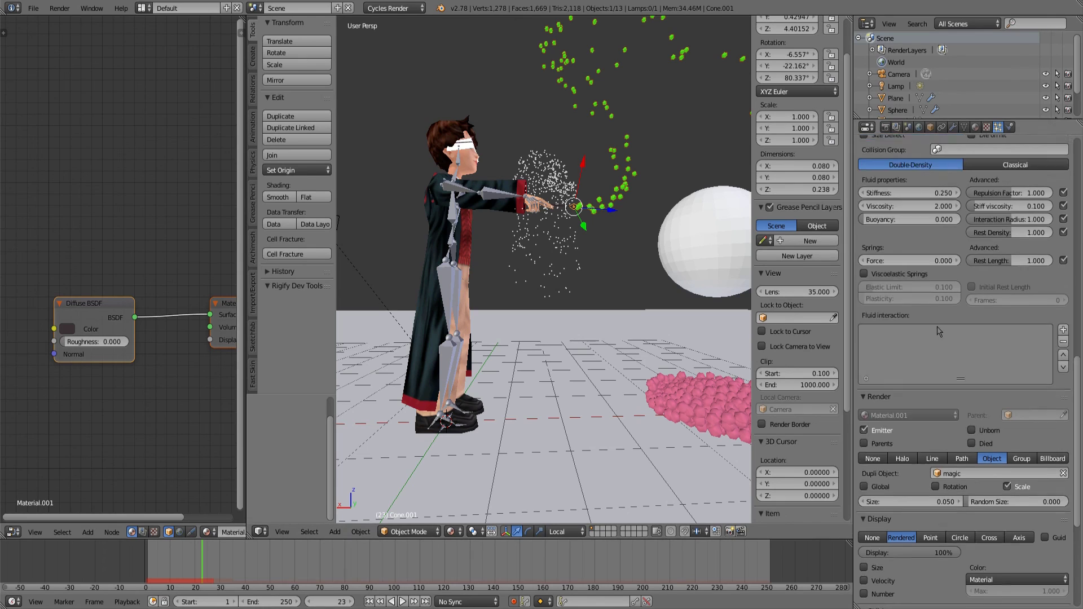
pyautogui.scroll(4, 949, 332)
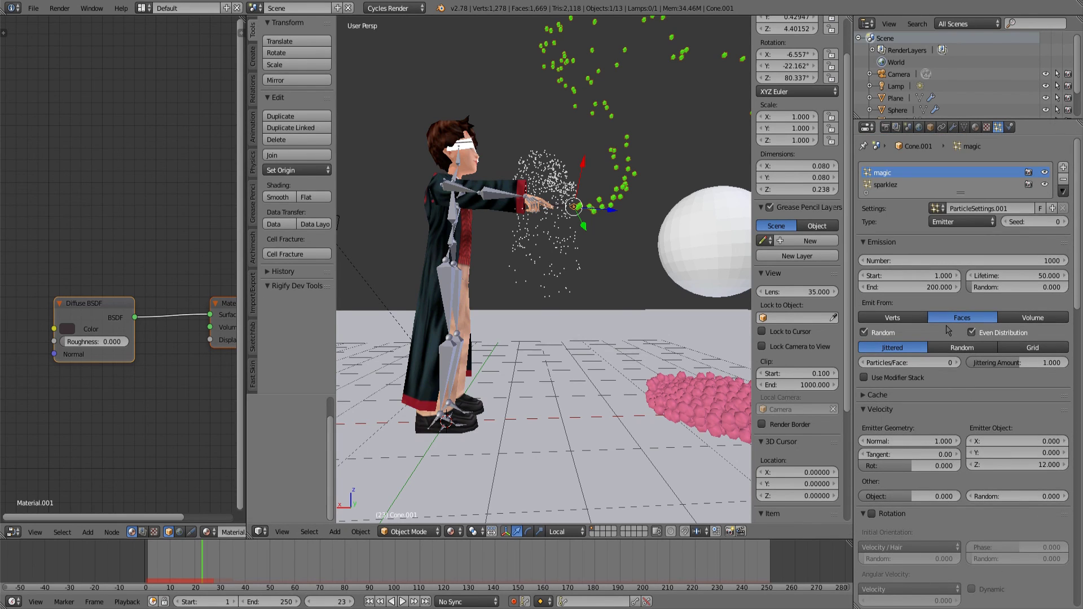
pyautogui.click(925, 275)
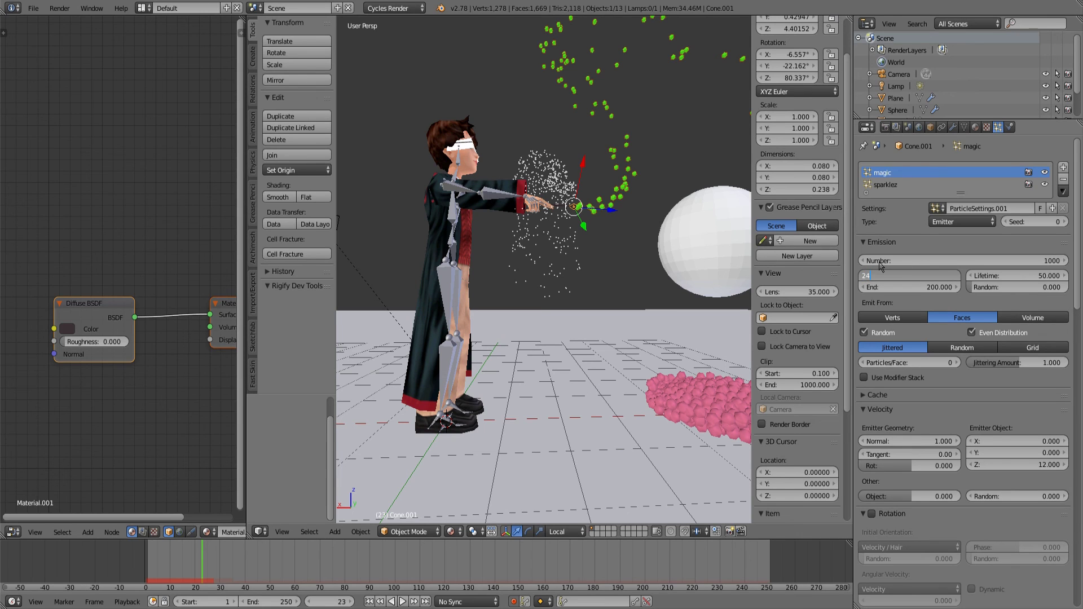
pyautogui.moveTo(351, 475); pyautogui.dragTo(331, 491)
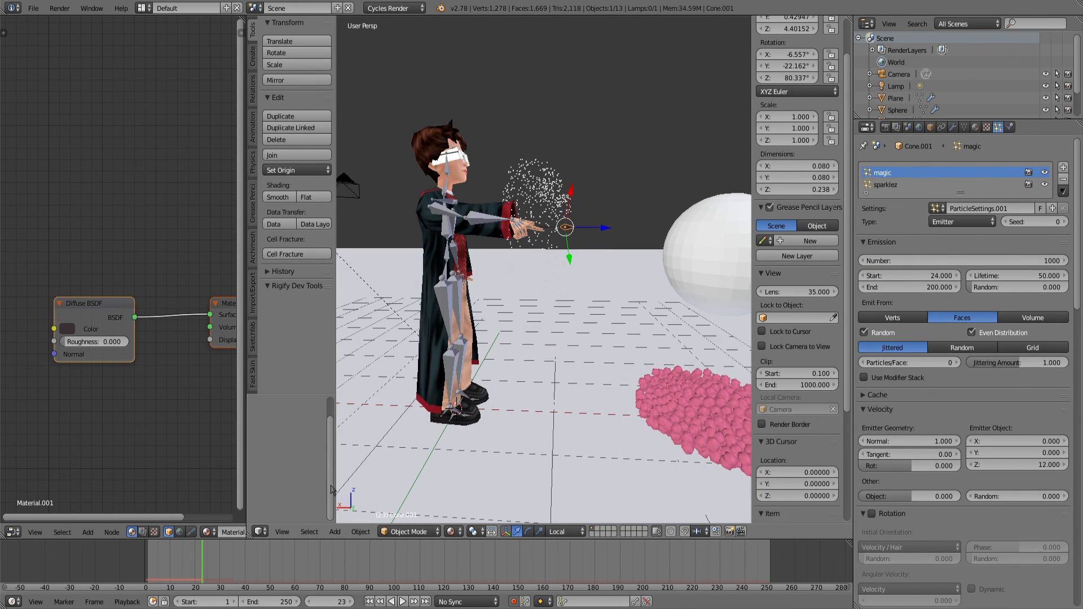
pyautogui.hotkey('alt', 'a')
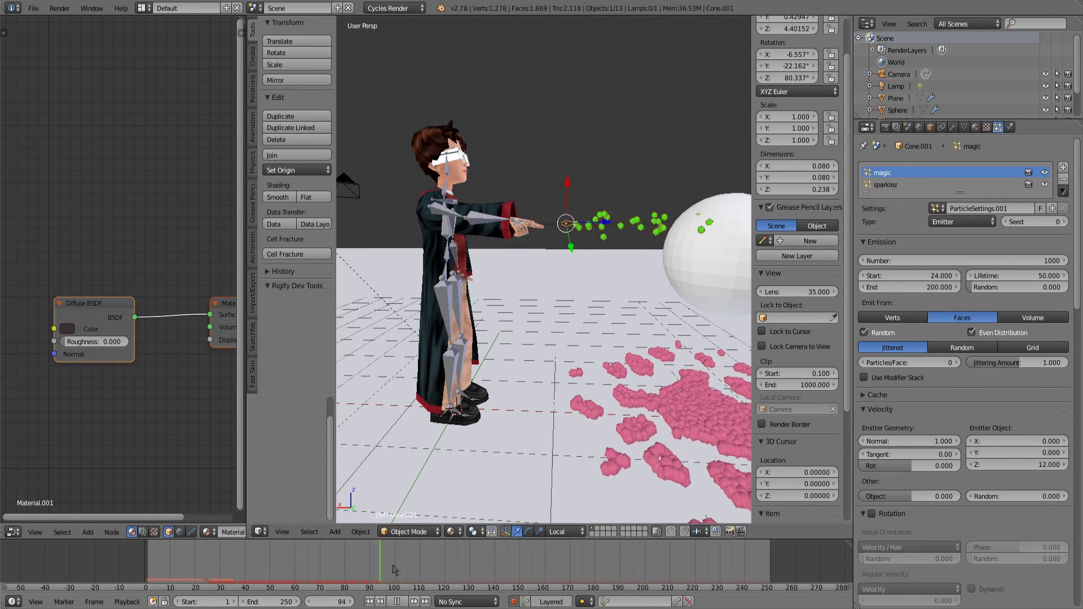
pyautogui.hotkey('alt', 'a')
# Step: Select the character's right upper arm bone in Pose Mode and keyframe its pose at frame 130
pyautogui.moveTo(479, 334); pyautogui.dragTo(535, 342)
pyautogui.scroll(5, 535, 342)
pyautogui.rightClick(534, 341)
pyautogui.hotkey('ctrl', 'Tab')
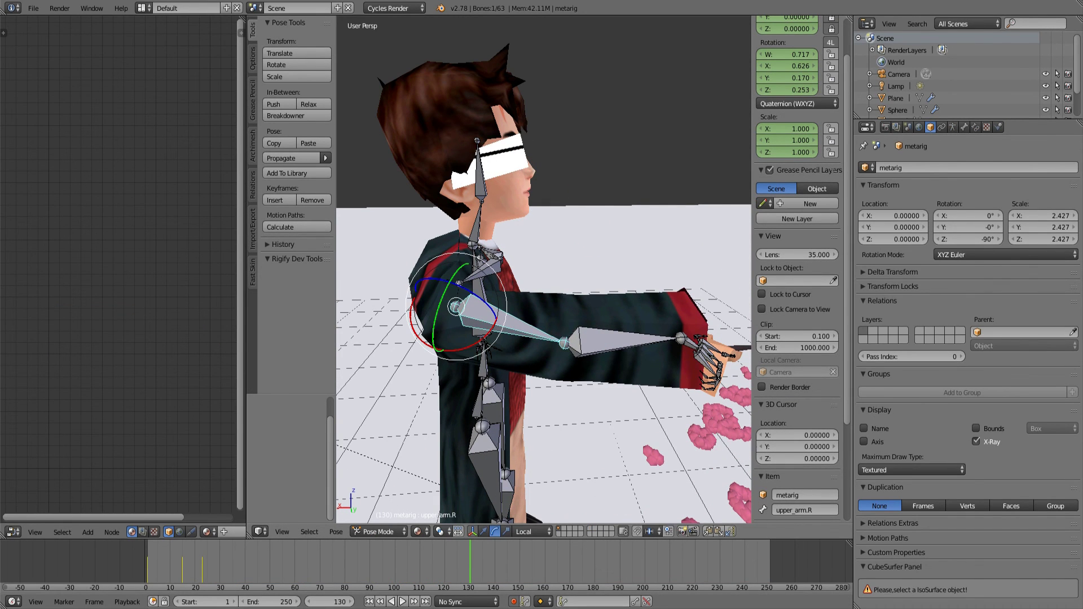
pyautogui.moveTo(489, 334); pyautogui.dragTo(490, 333)
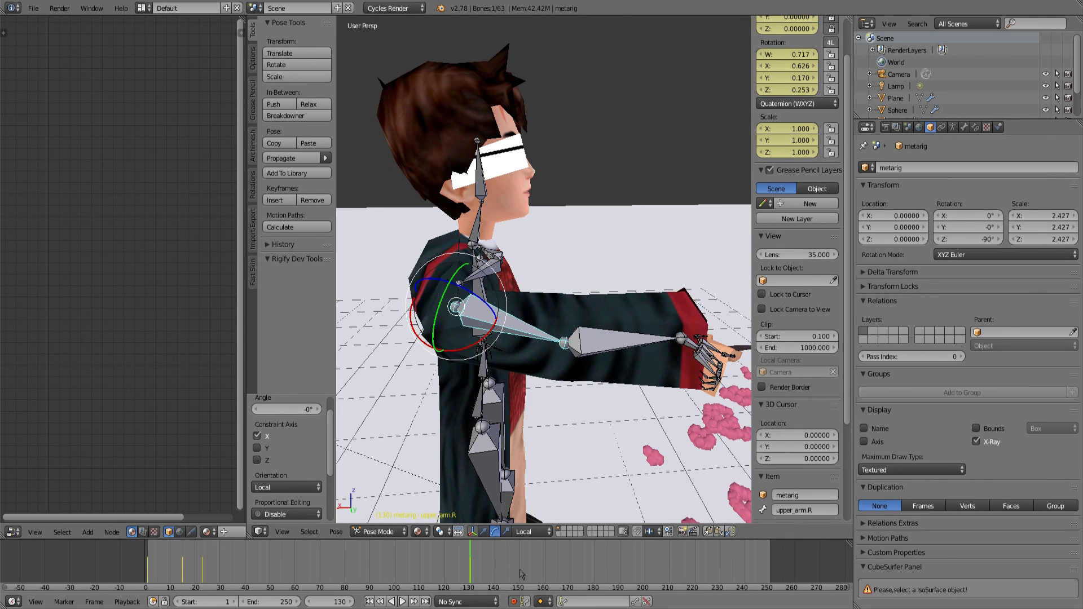
# Step: Lower the right upper arm to the character's side at frame 150, keyframe it and play back the motion
pyautogui.click(520, 573)
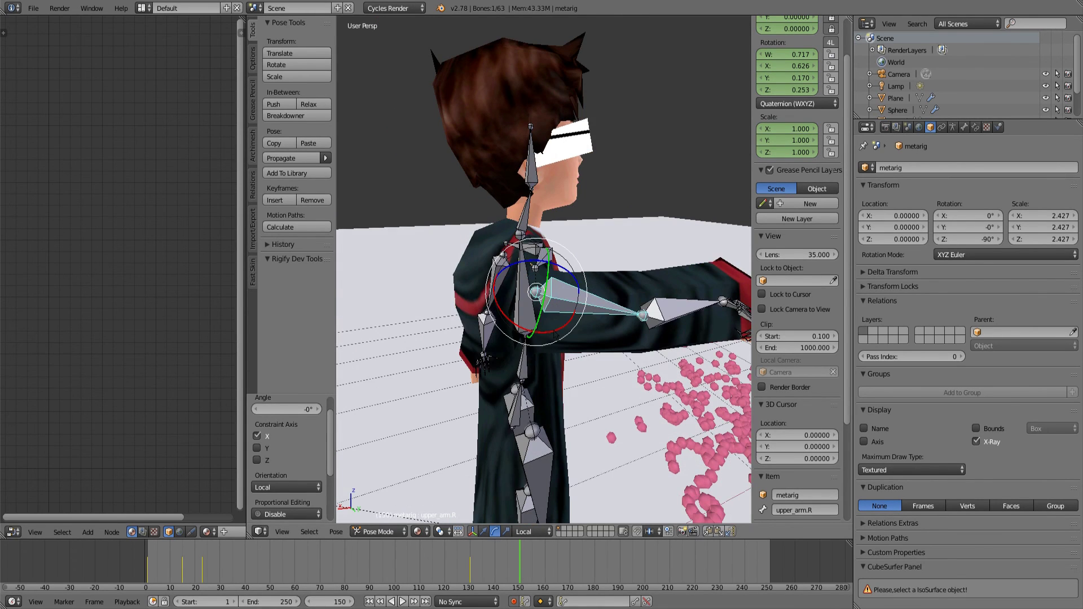
pyautogui.moveTo(555, 335); pyautogui.dragTo(486, 366)
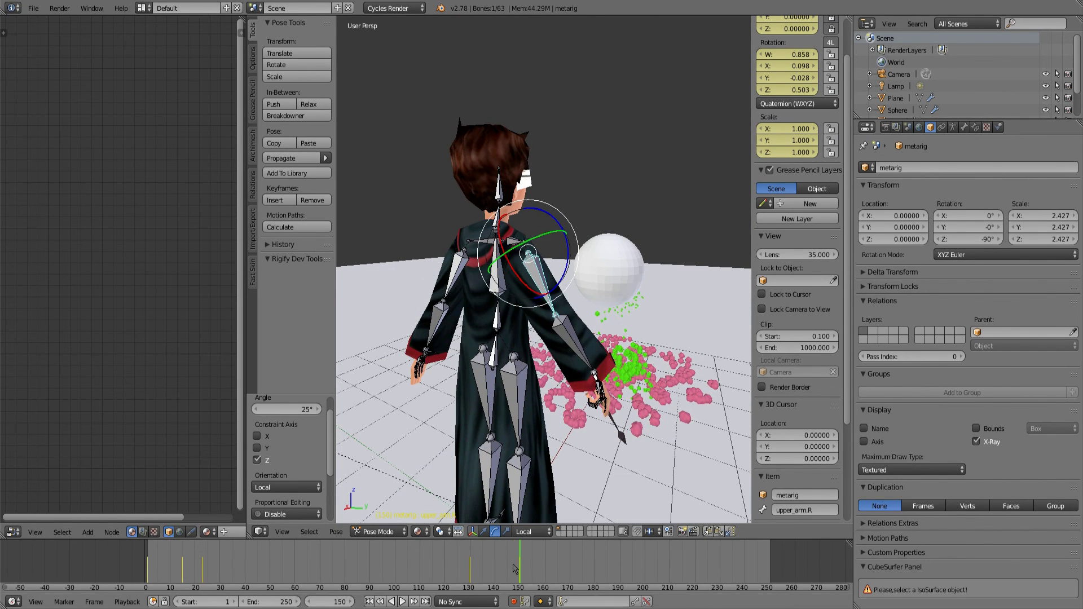
pyautogui.click(460, 573)
pyautogui.hotkey('alt', 'a')
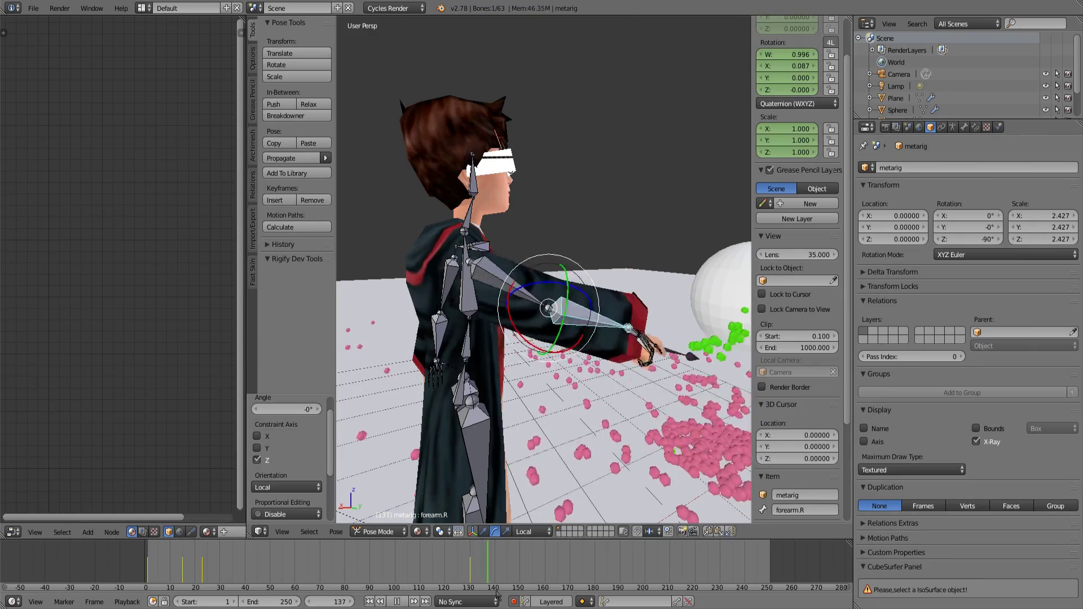
# Step: Rotate the right forearm 110° about its local X axis at frame 150 and keyframe the bent pose
pyautogui.moveTo(506, 399); pyautogui.dragTo(570, 389)
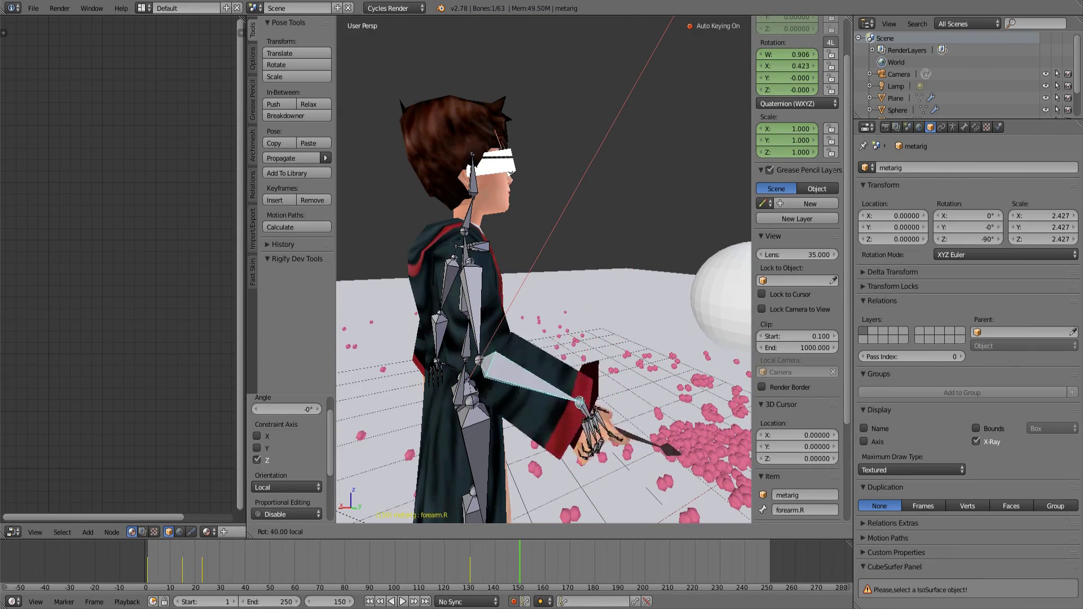
pyautogui.click(555, 372)
pyautogui.scroll(4, 510, 366)
pyautogui.scroll(-4, 570, 390)
pyautogui.scroll(4, 598, 372)
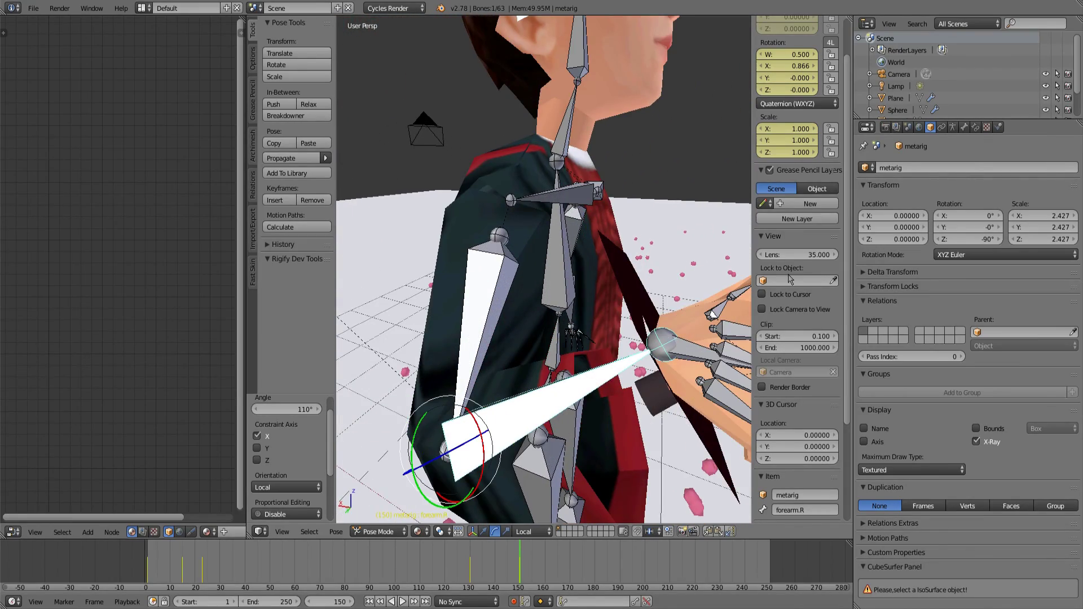
pyautogui.moveTo(632, 294); pyautogui.dragTo(526, 244)
pyautogui.scroll(-5, 654, 350)
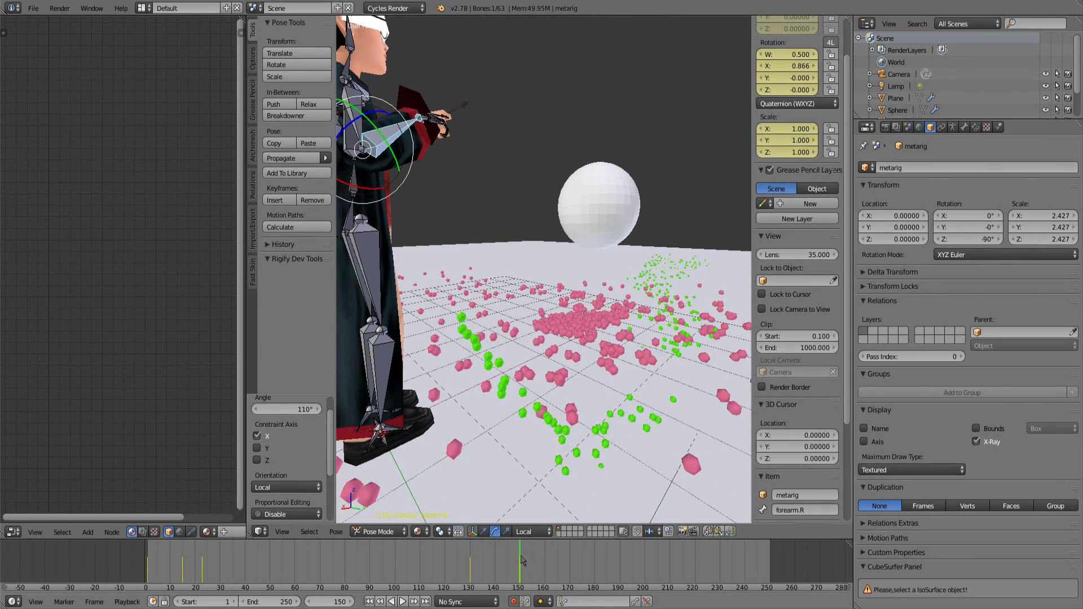
# Step: Play back the animation and examine the arm motion and spell particles between frames 130 and 150
pyautogui.hotkey('alt', 'a')
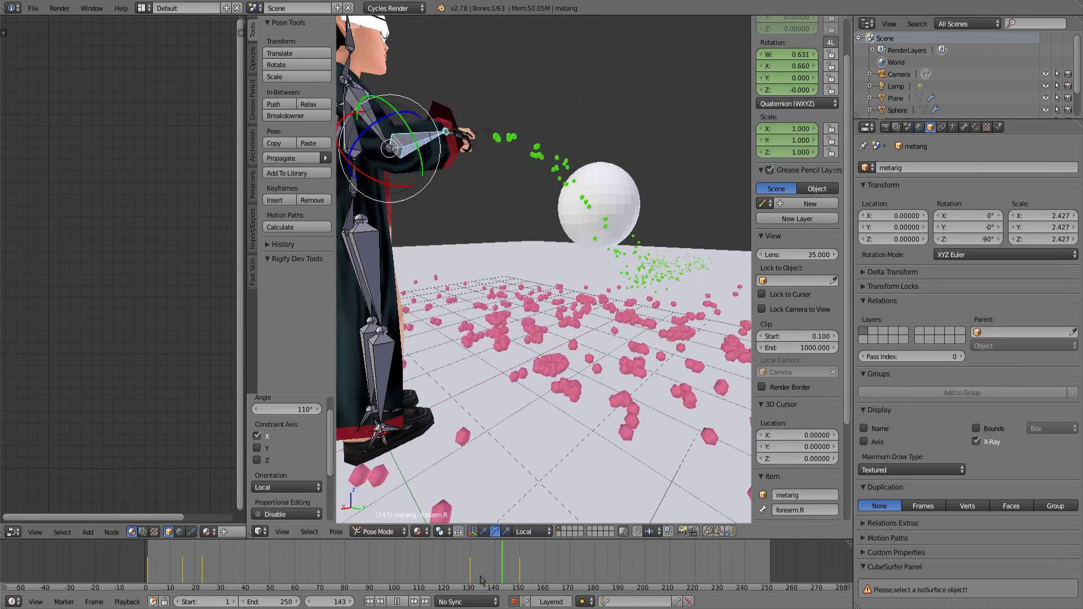
pyautogui.click(562, 567)
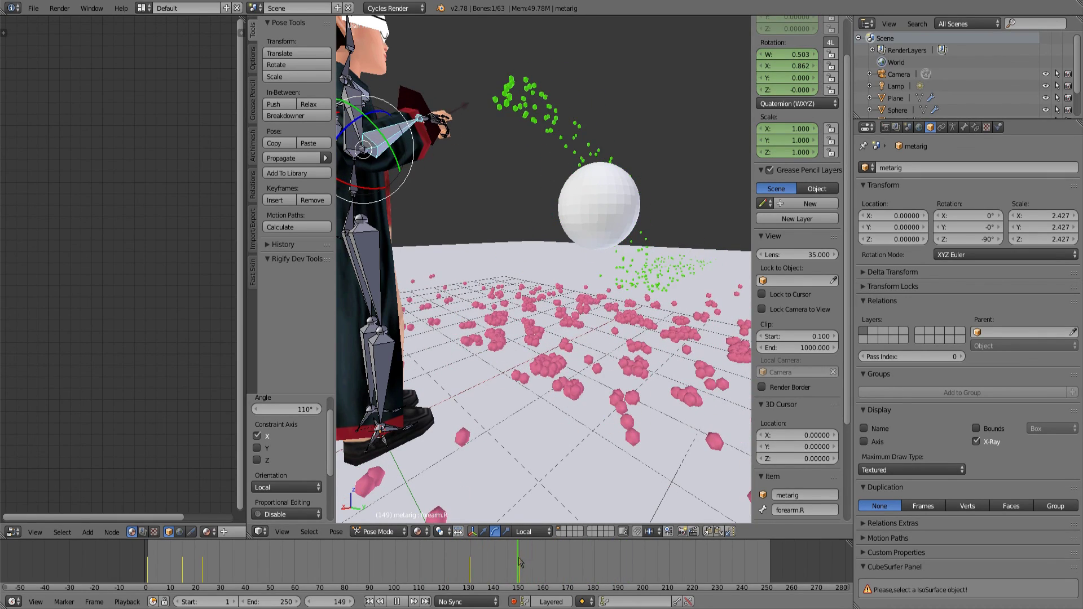
pyautogui.press('Escape')
pyautogui.click(467, 548)
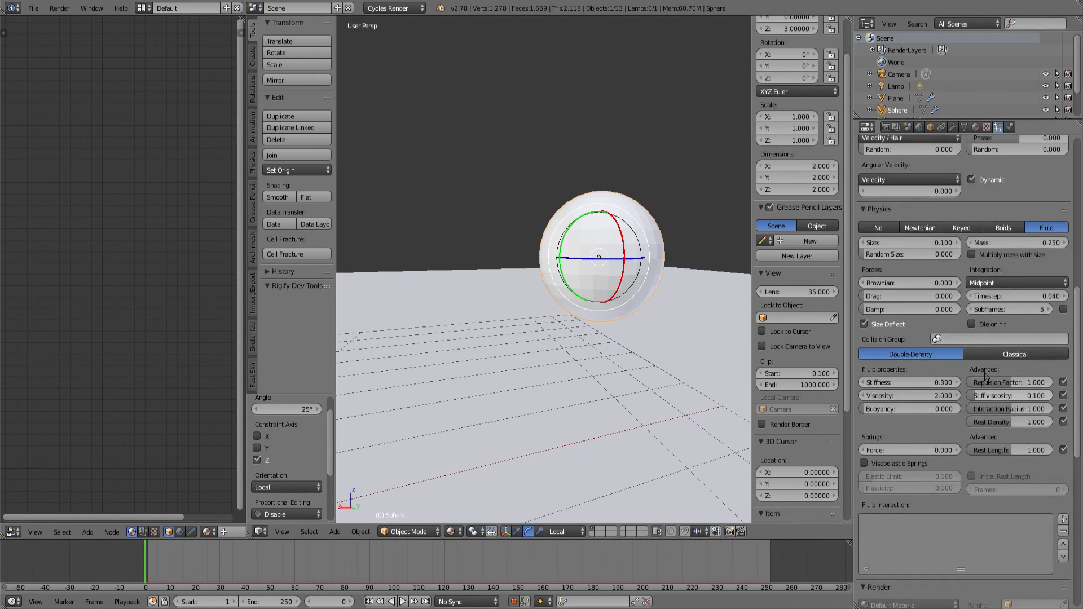
# Step: Turn off emitter rendering for the sphere's ball particle system
pyautogui.scroll(8, 877, 324)
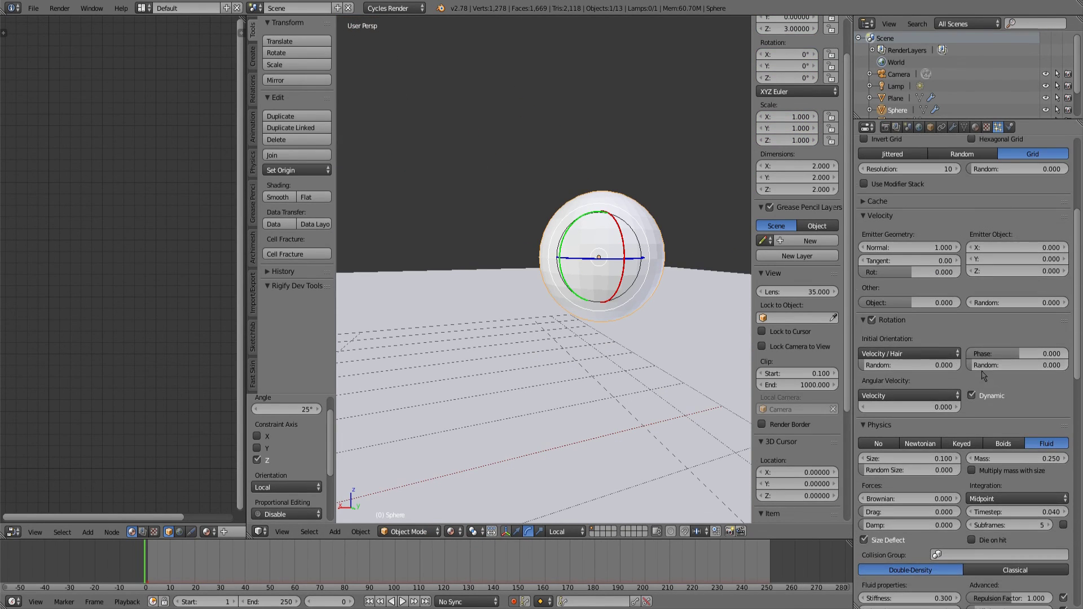
pyautogui.scroll(-9, 891, 321)
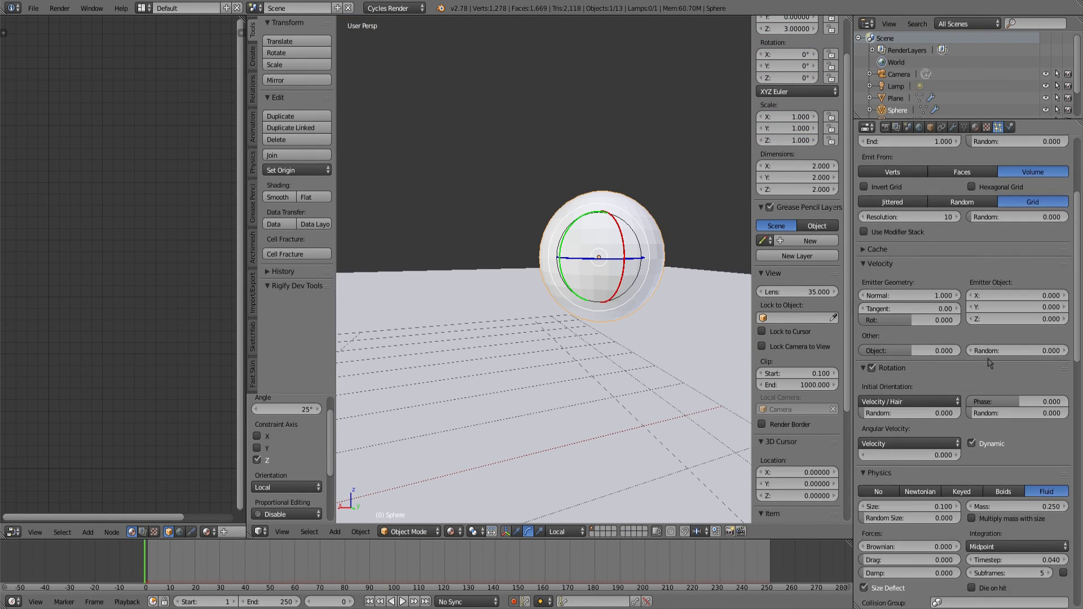
pyautogui.scroll(-4, 798, 315)
pyautogui.scroll(-18, 900, 317)
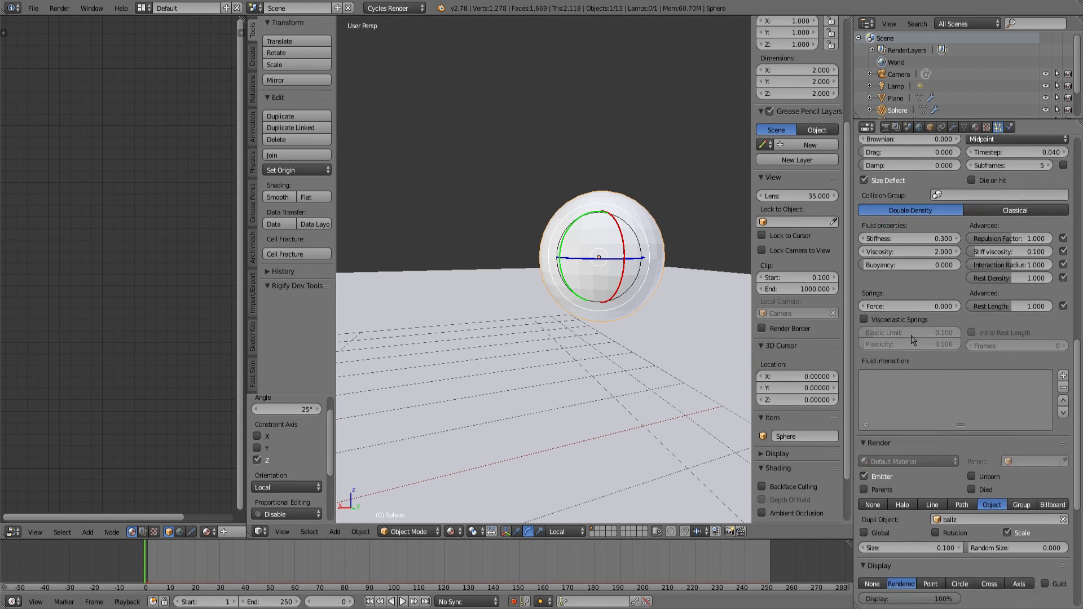
pyautogui.moveTo(477, 248); pyautogui.dragTo(463, 251)
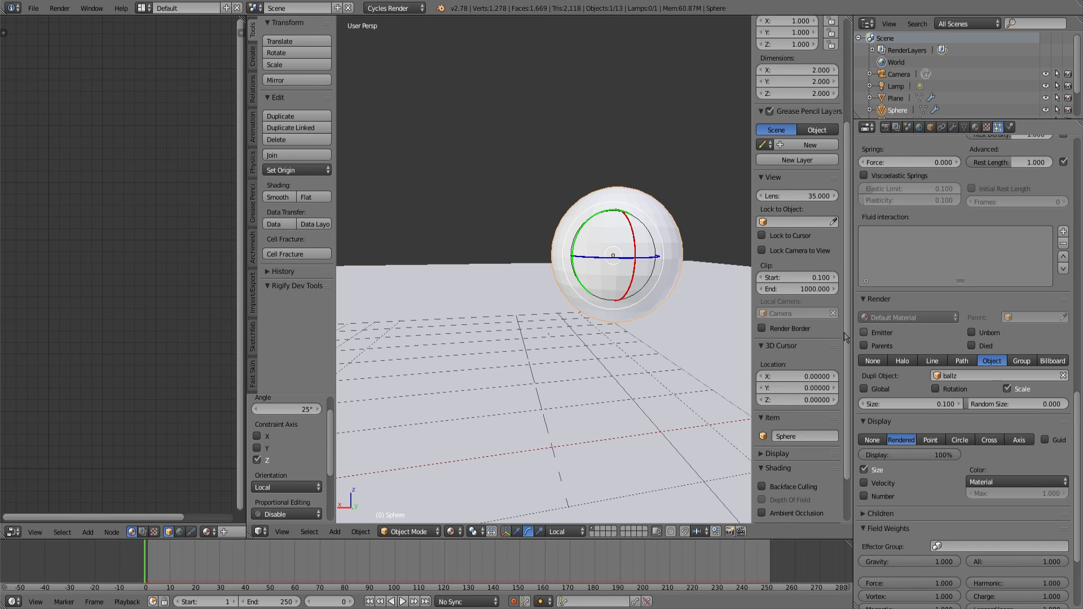
pyautogui.moveTo(663, 320); pyautogui.dragTo(563, 265)
# Step: Select the wand tip, switch the viewport to rendered shading and examine the ball particles at frame 1
pyautogui.scroll(3, 592, 344)
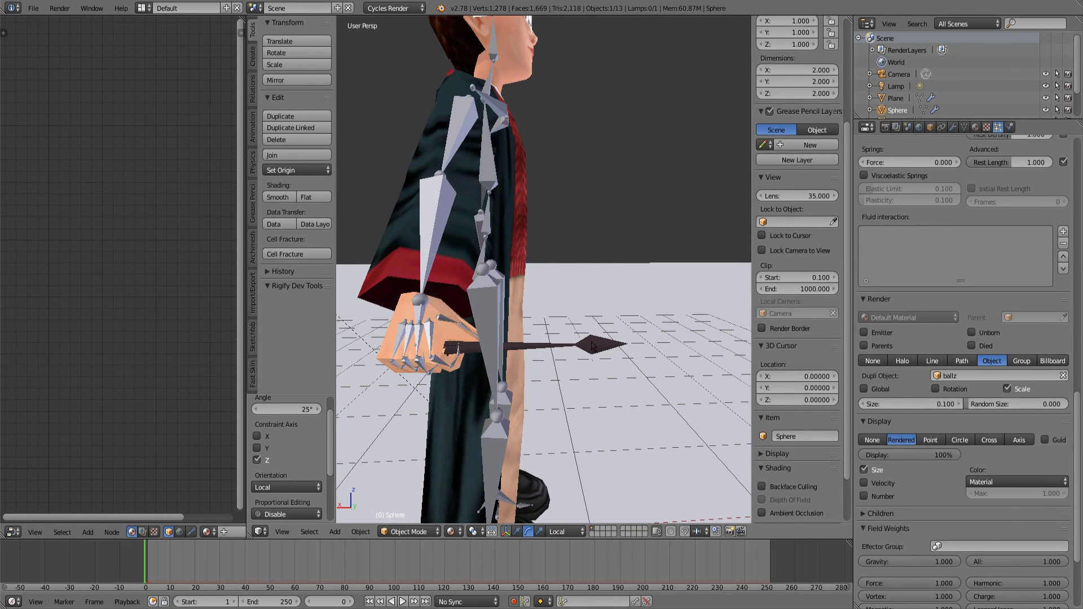
pyautogui.rightClick(593, 345)
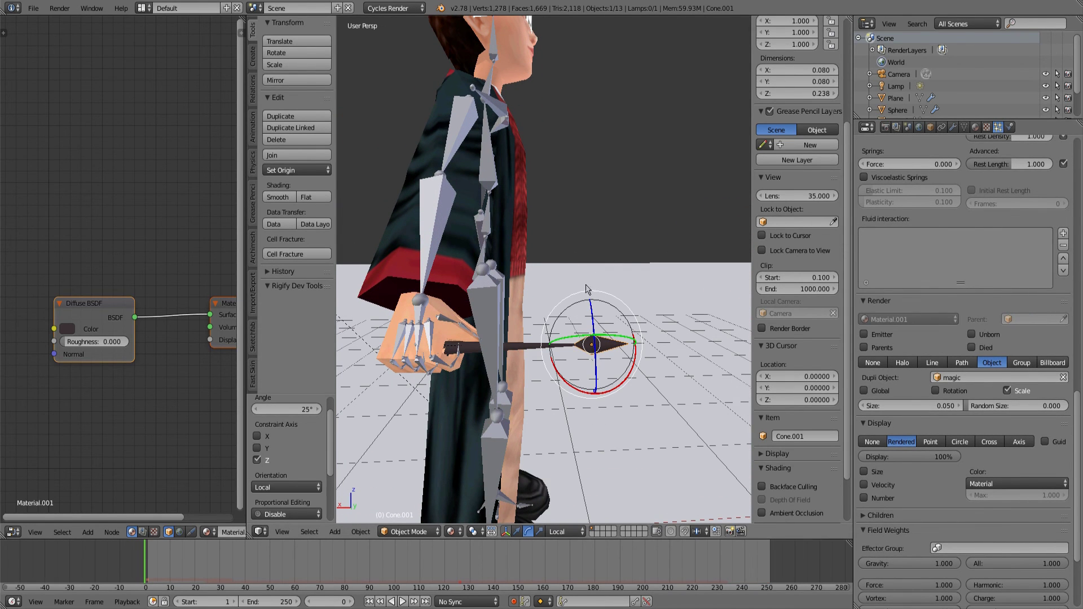
pyautogui.moveTo(587, 288); pyautogui.dragTo(487, 294)
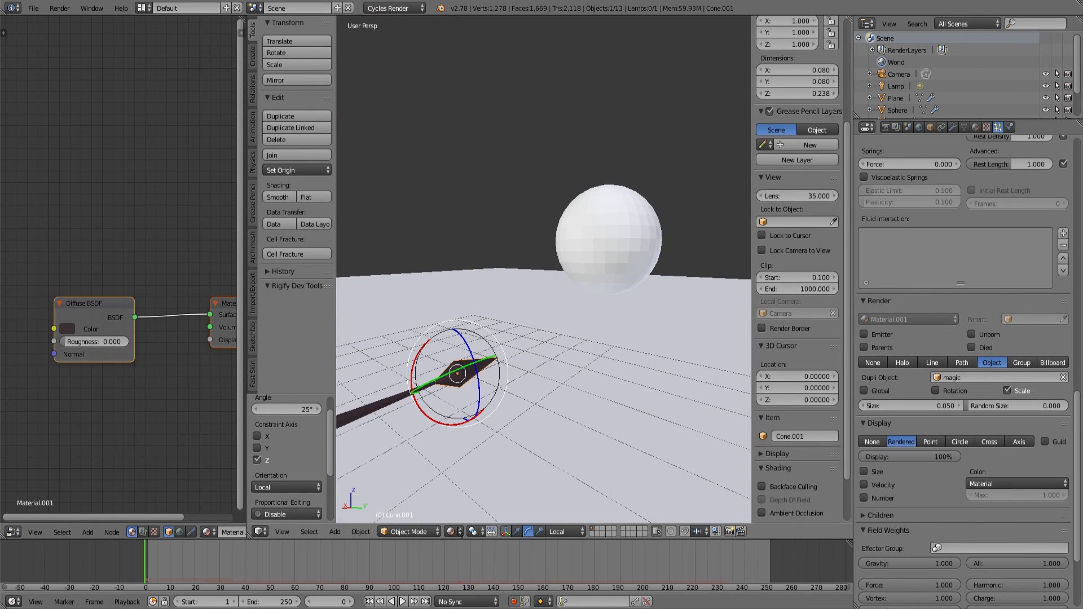
pyautogui.click(454, 532)
pyautogui.click(474, 453)
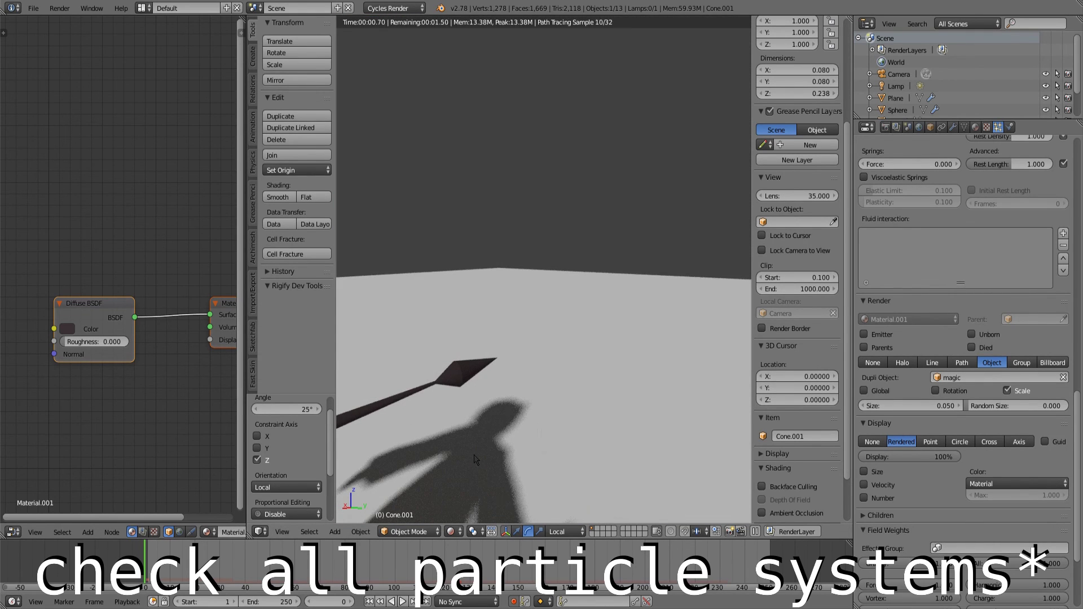
pyautogui.press('Right')
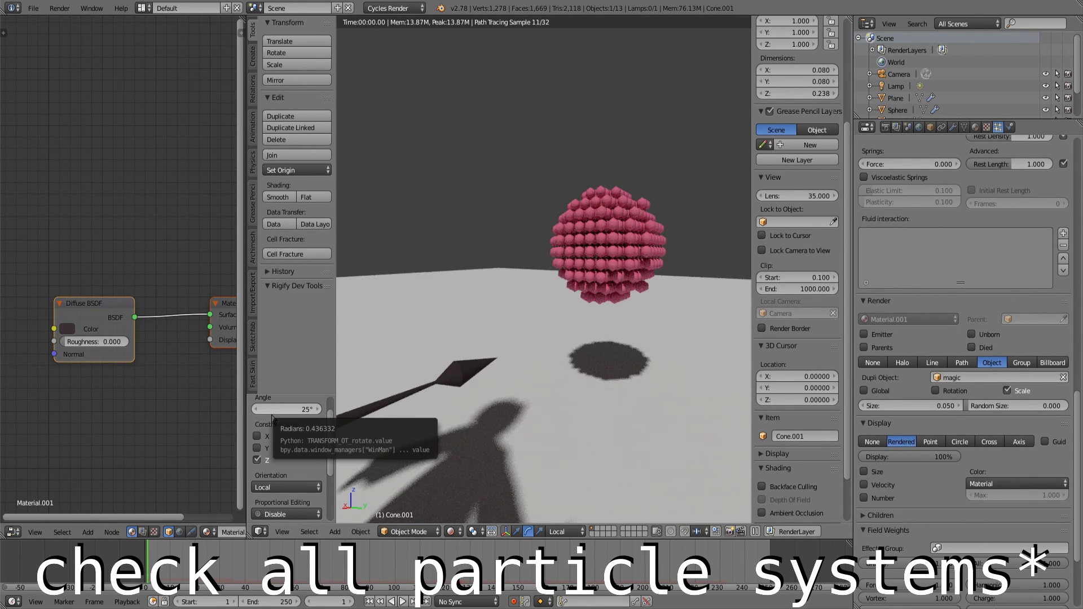
pyautogui.moveTo(634, 234); pyautogui.dragTo(593, 252)
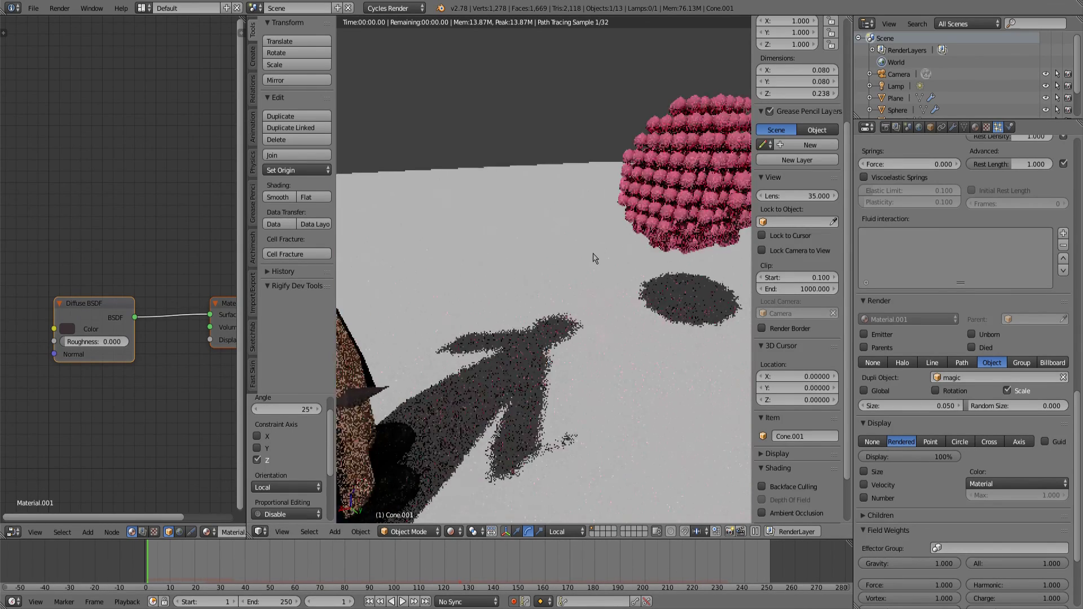
pyautogui.scroll(-1, 599, 256)
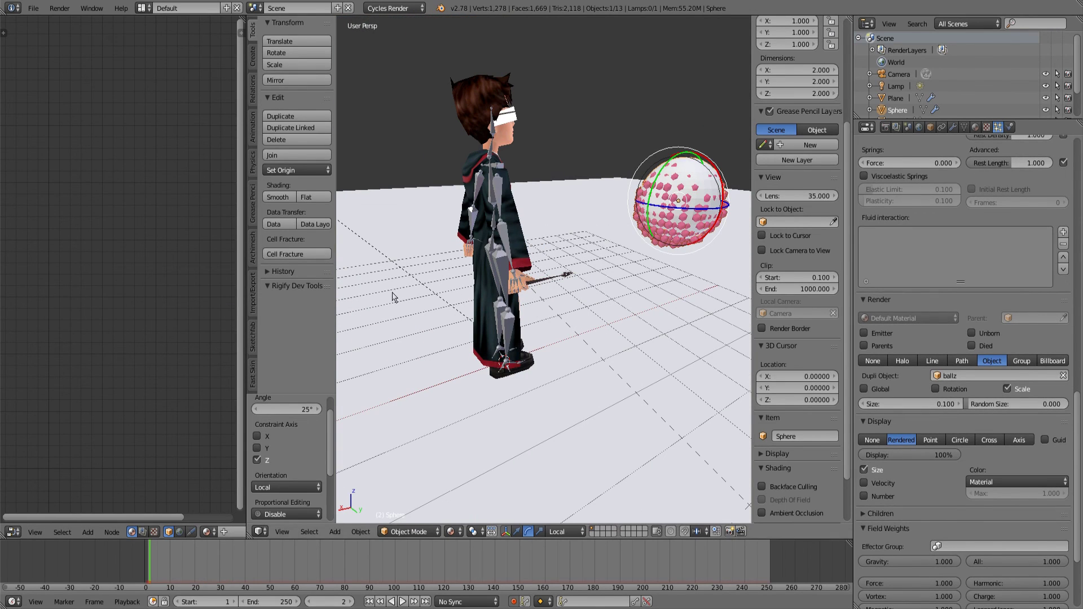
# Step: Keyframe the ball particles' gravity field weight at 0 on frame 0 and play back the animation
pyautogui.press('Left')
pyautogui.press('Left')
pyautogui.scroll(-5, 931, 440)
pyautogui.moveTo(931, 441); pyautogui.dragTo(894, 441)
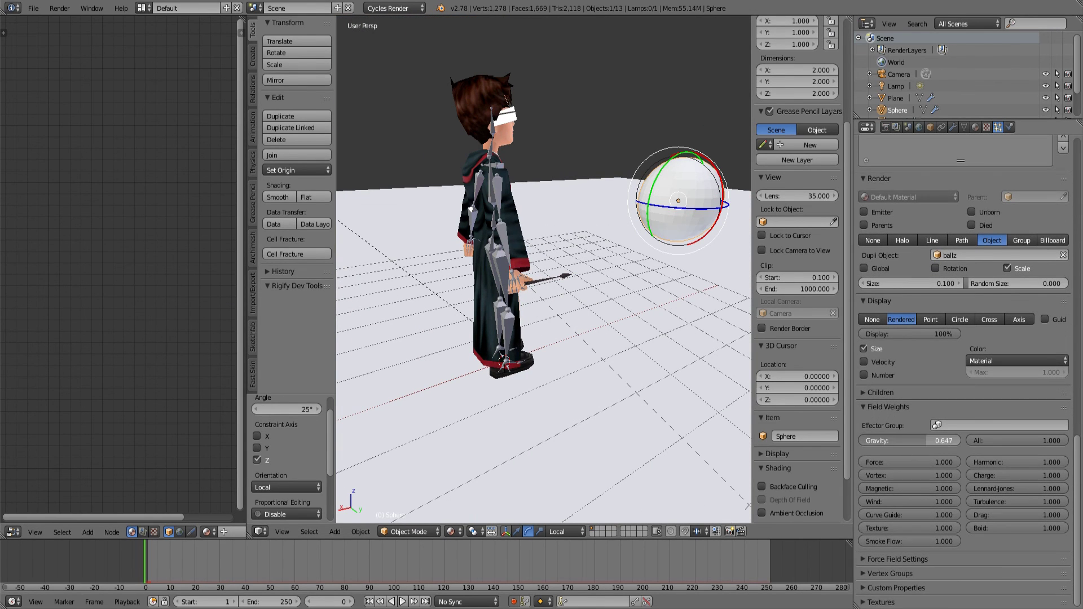
pyautogui.hotkey('alt', 'a')
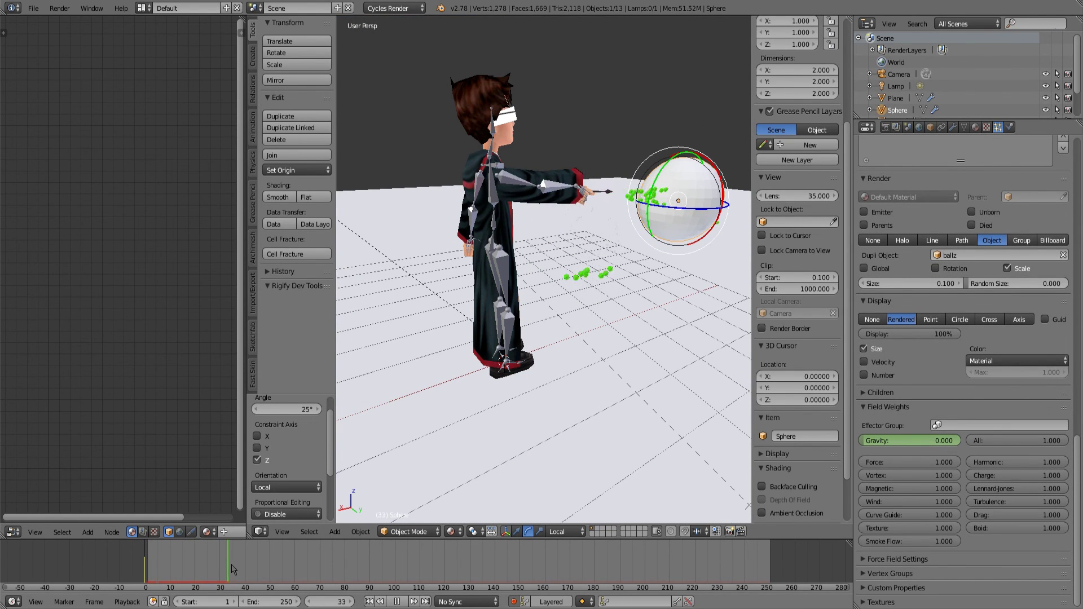
pyautogui.press('Escape')
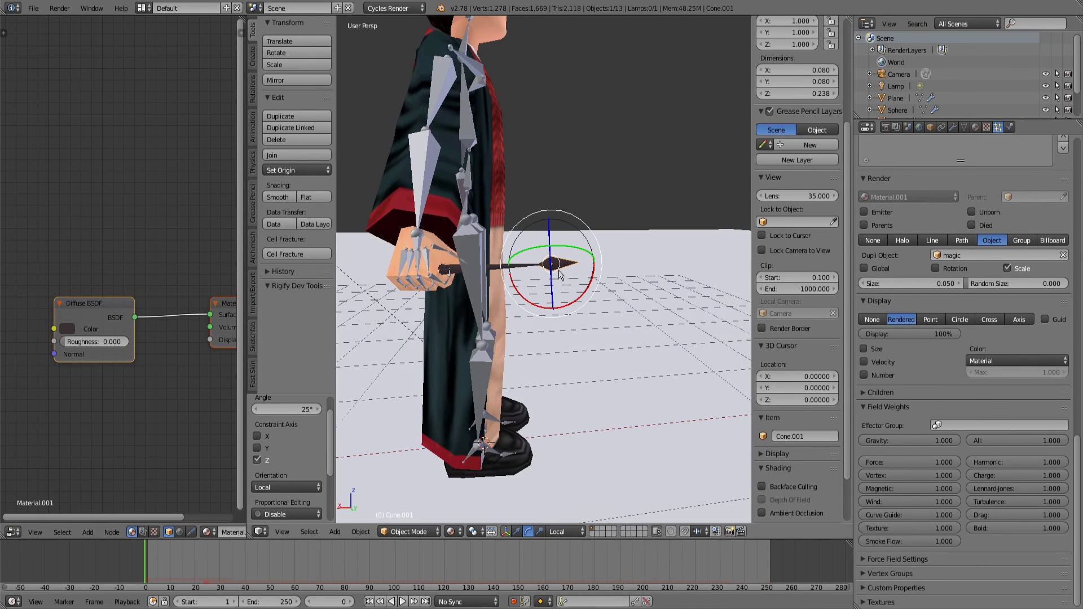
# Step: Set the wand tip's magic particle gravity field weight to 0 and keyframe it at frame 0
pyautogui.moveTo(925, 442); pyautogui.dragTo(862, 442)
pyautogui.rightClick(915, 443)
pyautogui.click(914, 439)
# Step: Add a fluid interaction to the sphere's ball particles with Cone.001, system 1, as its target
pyautogui.moveTo(677, 316); pyautogui.dragTo(508, 315)
pyautogui.scroll(-5, 946, 320)
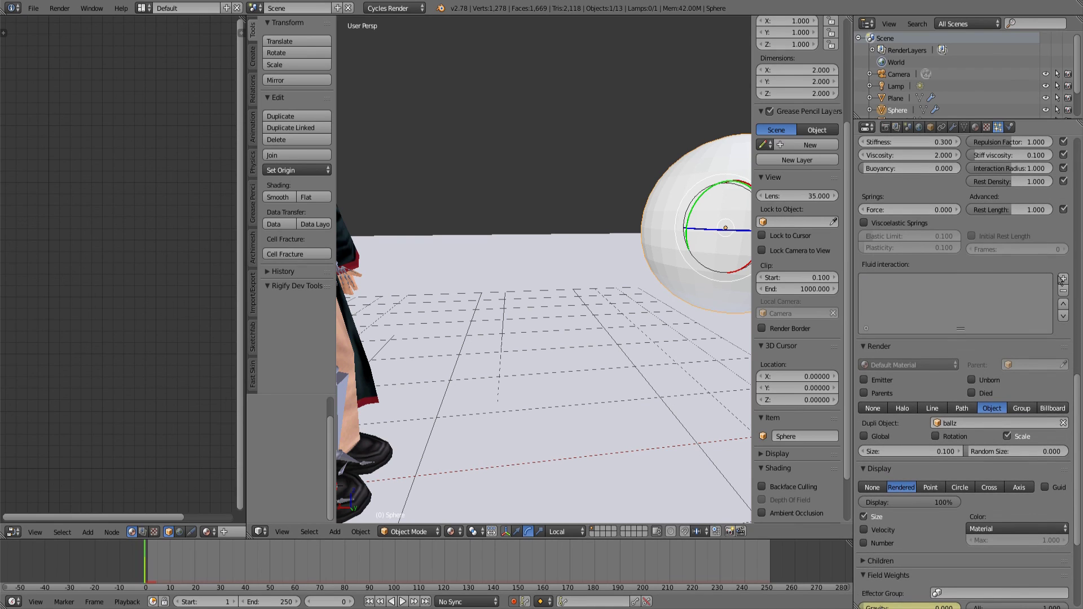
pyautogui.click(1063, 278)
pyautogui.click(903, 344)
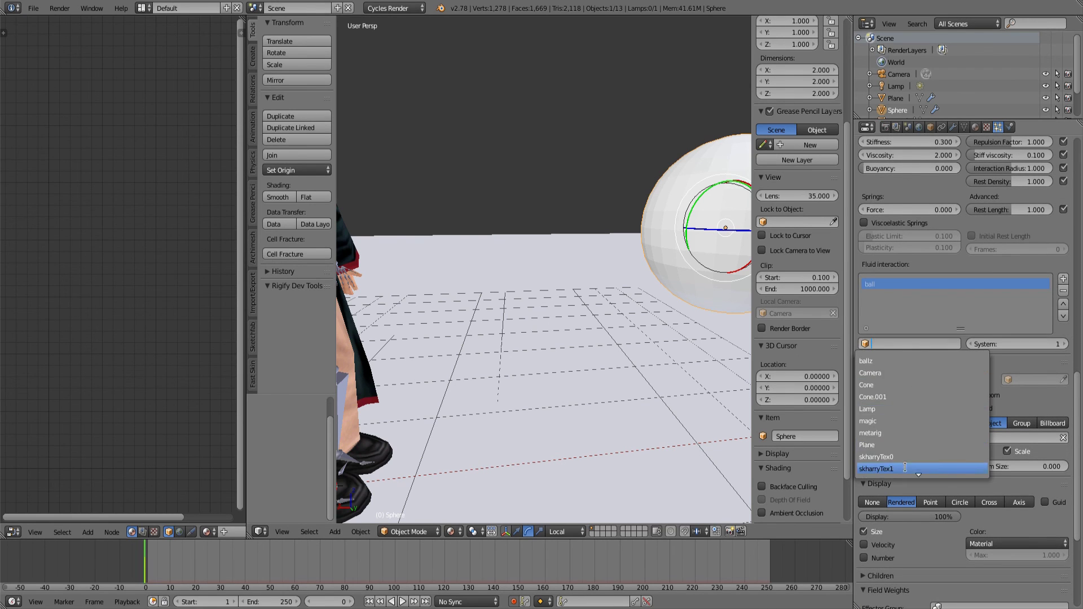
pyautogui.click(877, 470)
pyautogui.moveTo(567, 274); pyautogui.dragTo(609, 288)
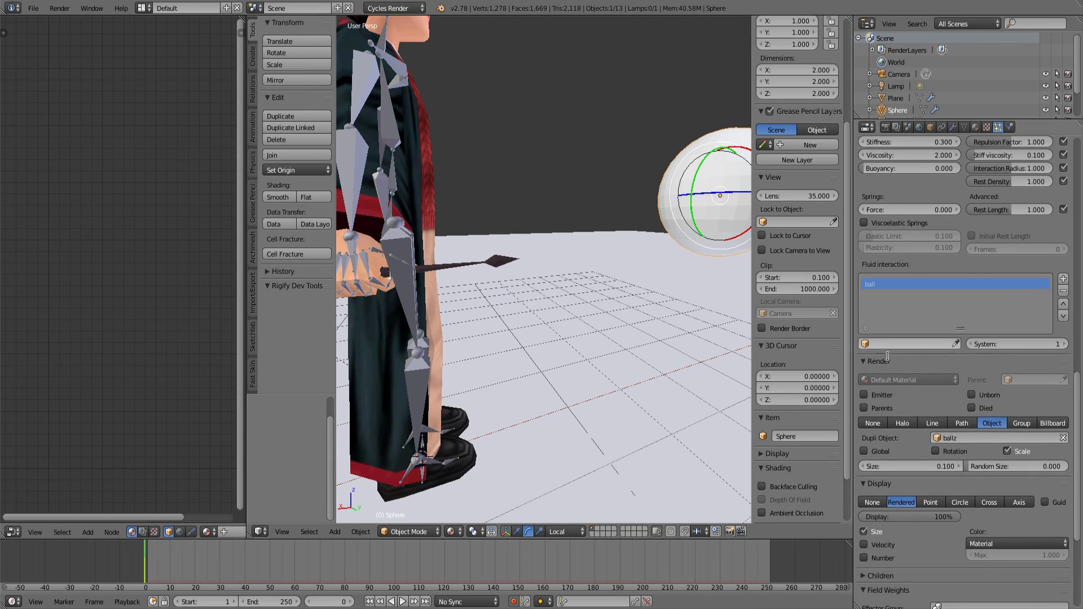
pyautogui.click(902, 344)
pyautogui.click(895, 376)
pyautogui.click(913, 344)
pyautogui.click(892, 387)
# Step: Add a fluid interaction to the wand tip's magic particles with Sphere, system 1, as its target
pyautogui.moveTo(662, 305); pyautogui.dragTo(581, 220)
pyautogui.rightClick(650, 193)
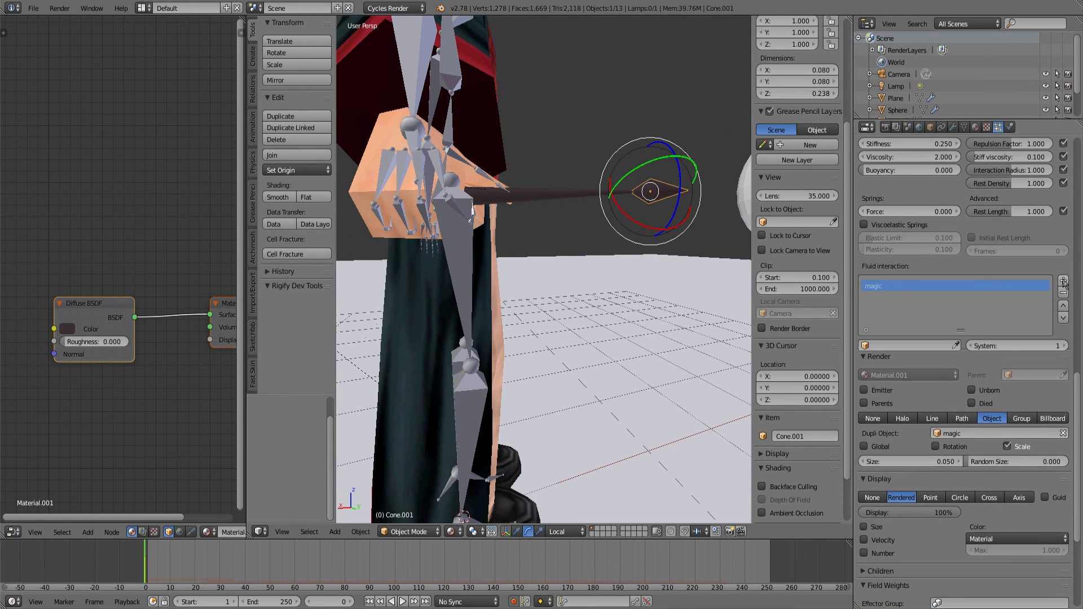
pyautogui.click(908, 346)
pyautogui.click(906, 470)
# Step: Play to frame 121 and keyframe the gravity weight of 0 for both the magic and the ball particles
pyautogui.moveTo(632, 333); pyautogui.dragTo(664, 321)
pyautogui.scroll(-8, 952, 375)
pyautogui.hotkey('alt', 'a')
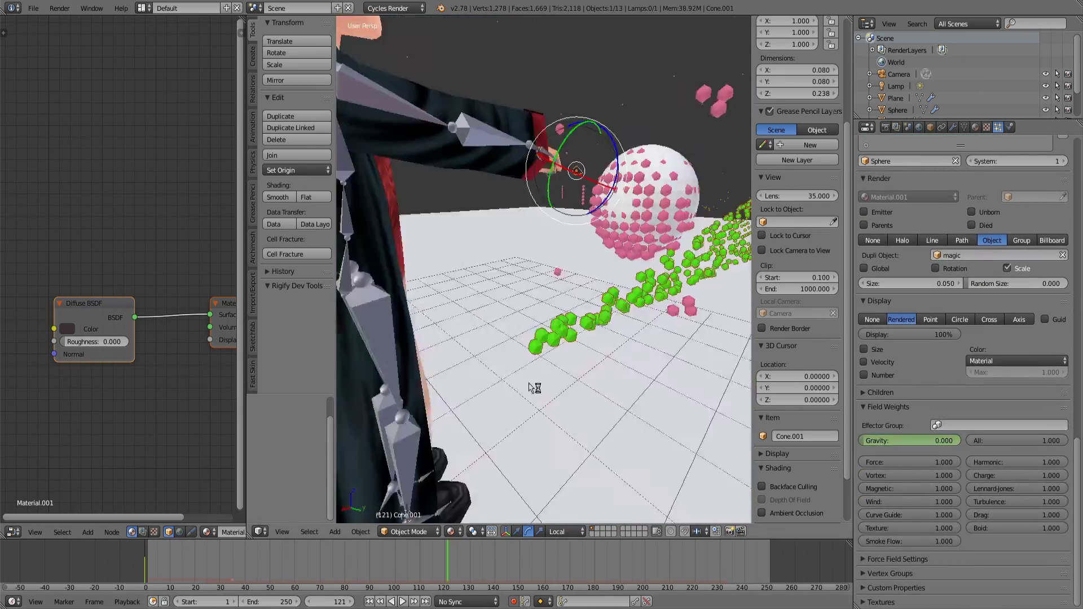
pyautogui.scroll(2, 532, 353)
pyautogui.moveTo(532, 353); pyautogui.dragTo(592, 361)
pyautogui.press('i')
pyautogui.moveTo(564, 451); pyautogui.dragTo(463, 449)
pyautogui.rightClick(655, 276)
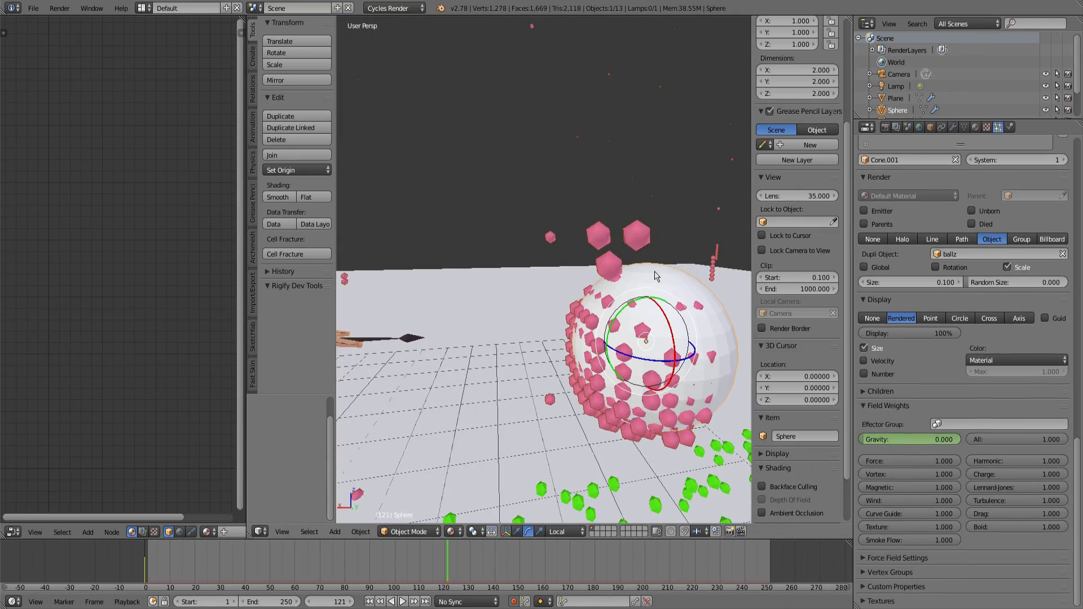
pyautogui.press('i')
pyautogui.moveTo(391, 445); pyautogui.dragTo(469, 356)
# Step: Set the gravity weight of the ball and magic particles to 1 at frame 160 and keyframe both
pyautogui.hotkey('alt', 'a')
pyautogui.scroll(-4, 517, 390)
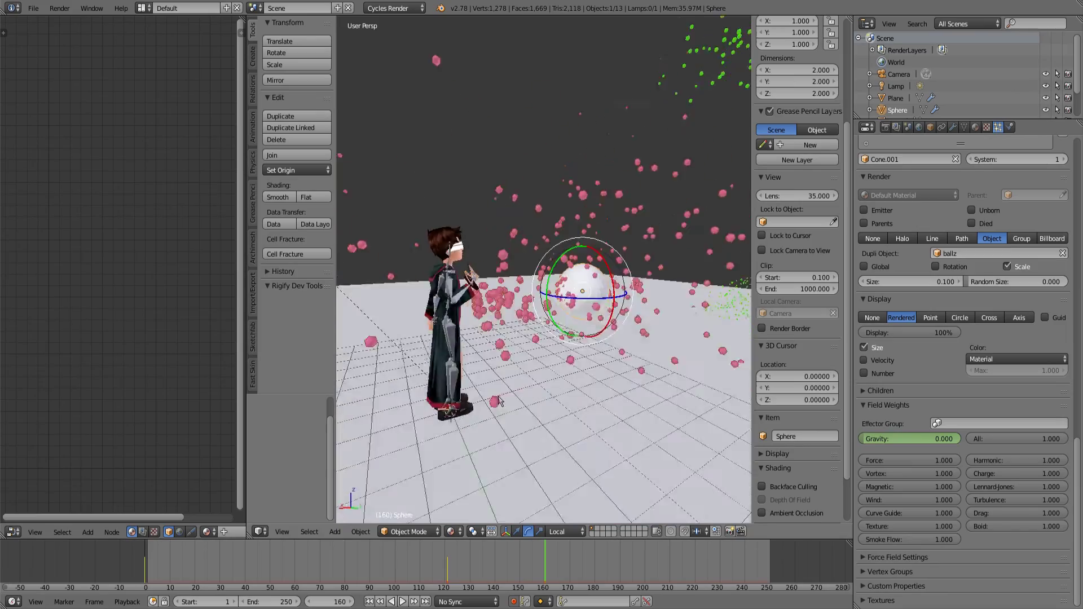
pyautogui.scroll(3, 518, 390)
pyautogui.moveTo(866, 439); pyautogui.dragTo(962, 440)
pyautogui.moveTo(575, 361); pyautogui.dragTo(530, 361)
pyautogui.rightClick(439, 232)
pyautogui.moveTo(866, 440); pyautogui.dragTo(961, 443)
pyautogui.press('i')
pyautogui.scroll(-4, 482, 392)
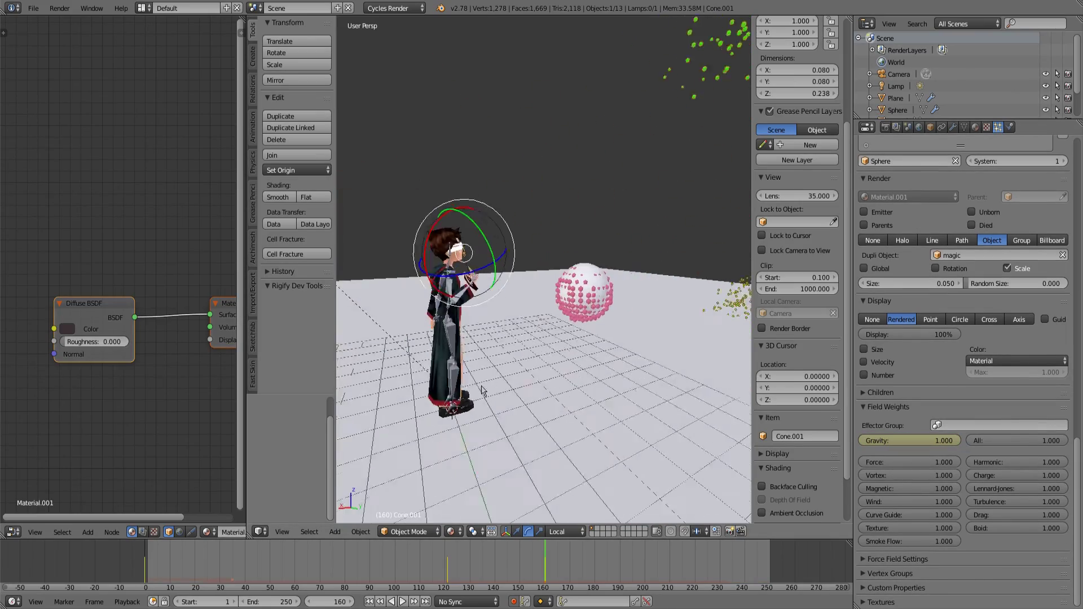
# Step: Return to frame 0 and set the ball particles' fluid physics subframes to 11
pyautogui.moveTo(481, 392); pyautogui.dragTo(429, 406)
pyautogui.scroll(2, 508, 339)
pyautogui.moveTo(451, 316); pyautogui.dragTo(440, 282)
pyautogui.scroll(2, 508, 271)
pyautogui.click(144, 558)
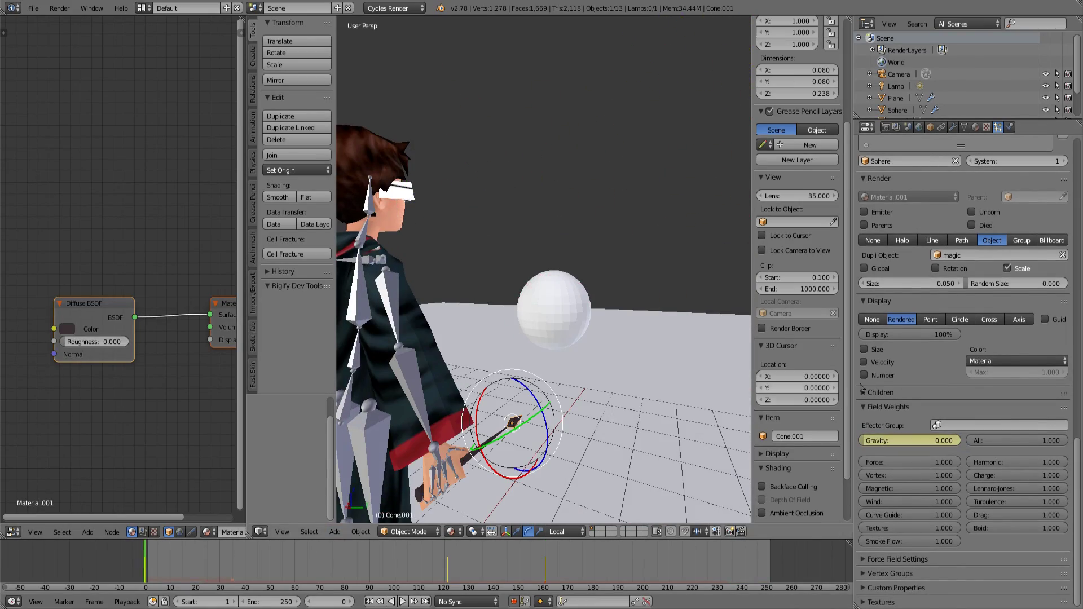
pyautogui.scroll(20, 914, 363)
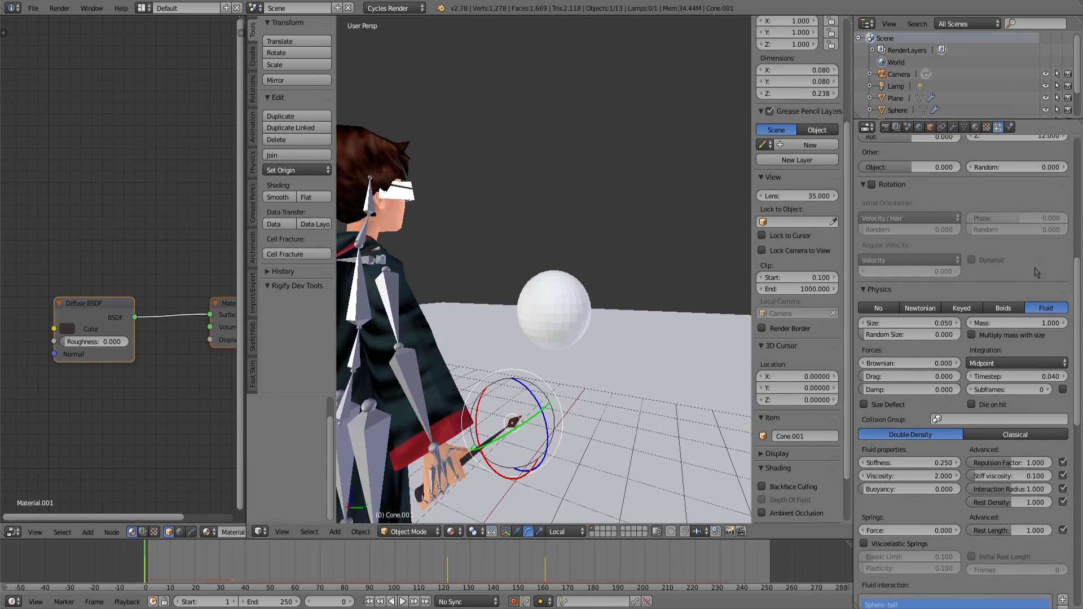
pyautogui.scroll(4, 1033, 338)
pyautogui.scroll(-4, 908, 372)
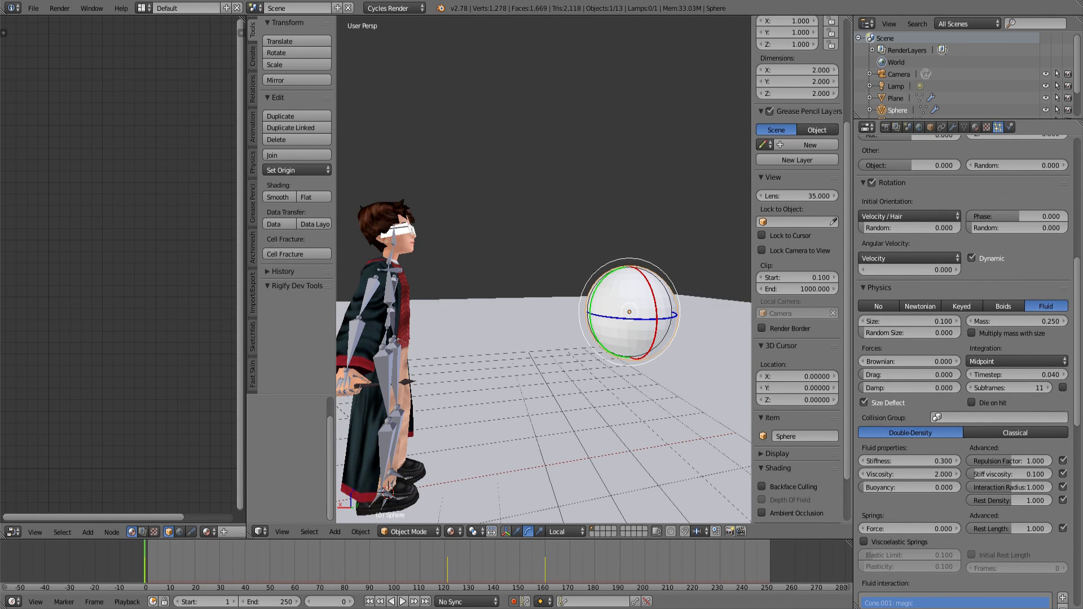
pyautogui.moveTo(517, 324); pyautogui.dragTo(575, 333)
# Step: Expand the ball particle system's cache settings and bake all dynamics
pyautogui.scroll(14, 961, 364)
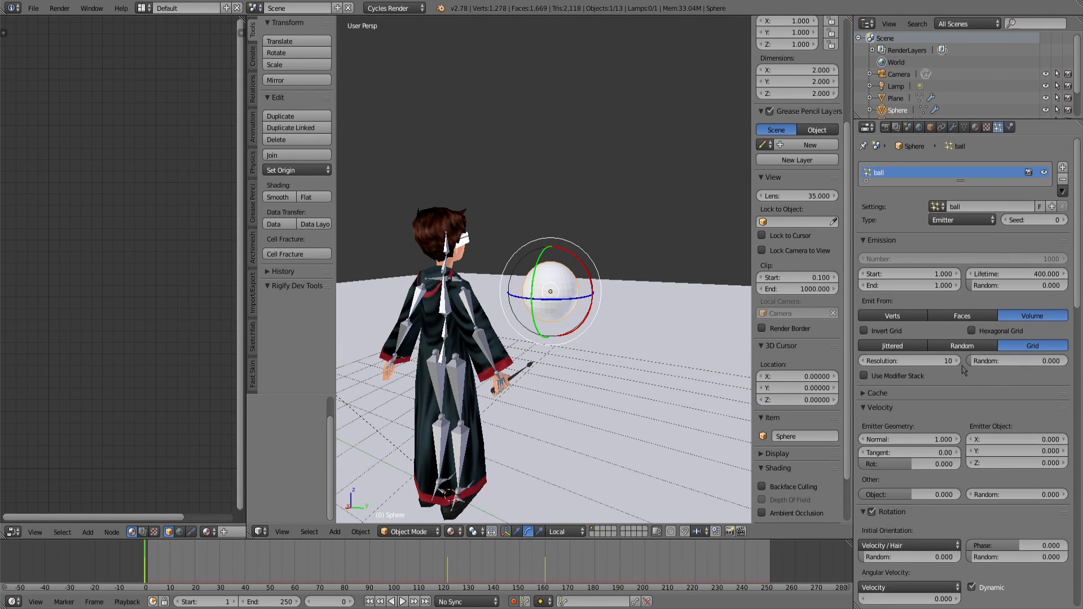
pyautogui.click(964, 393)
pyautogui.scroll(-2, 965, 395)
pyautogui.click(1016, 474)
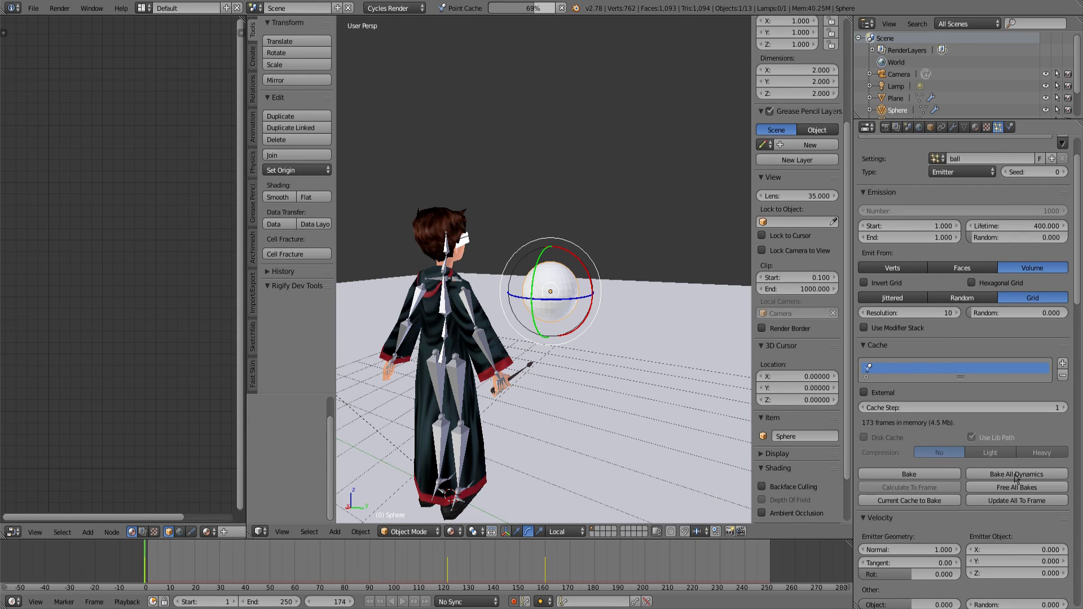
# Step: Scrub the baked simulation to frame 12 and free the bake of the wand tip's sparklez particle system
pyautogui.moveTo(648, 323); pyautogui.dragTo(611, 314)
pyautogui.scroll(-2, 612, 314)
pyautogui.moveTo(147, 566); pyautogui.dragTo(154, 565)
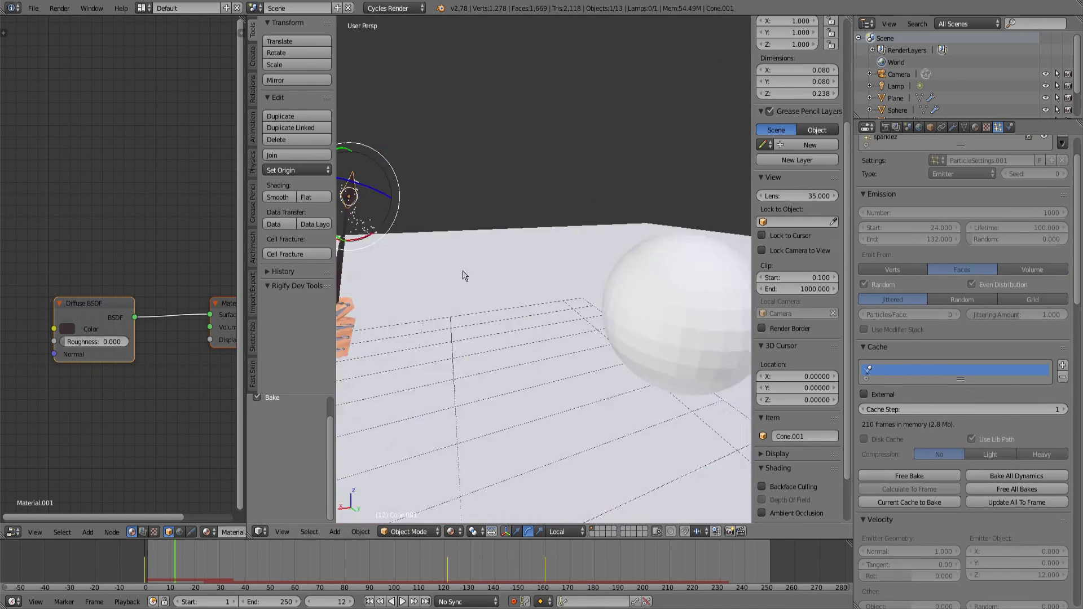
pyautogui.moveTo(533, 340); pyautogui.dragTo(546, 309)
pyautogui.scroll(3, 904, 388)
pyautogui.click(910, 525)
# Step: Add an icosphere at X 1, Y 0, Z -1 beneath the ground and clear its transform keyframes
pyautogui.scroll(4, 545, 322)
pyautogui.hotkey('shift', 'a')
pyautogui.moveTo(536, 286)
pyautogui.click(625, 335)
pyautogui.scroll(-4, 545, 308)
pyautogui.click(517, 531)
pyautogui.moveTo(540, 234); pyautogui.dragTo(540, 279)
pyautogui.moveTo(499, 331); pyautogui.dragTo(473, 339)
pyautogui.scroll(6, 795, 226)
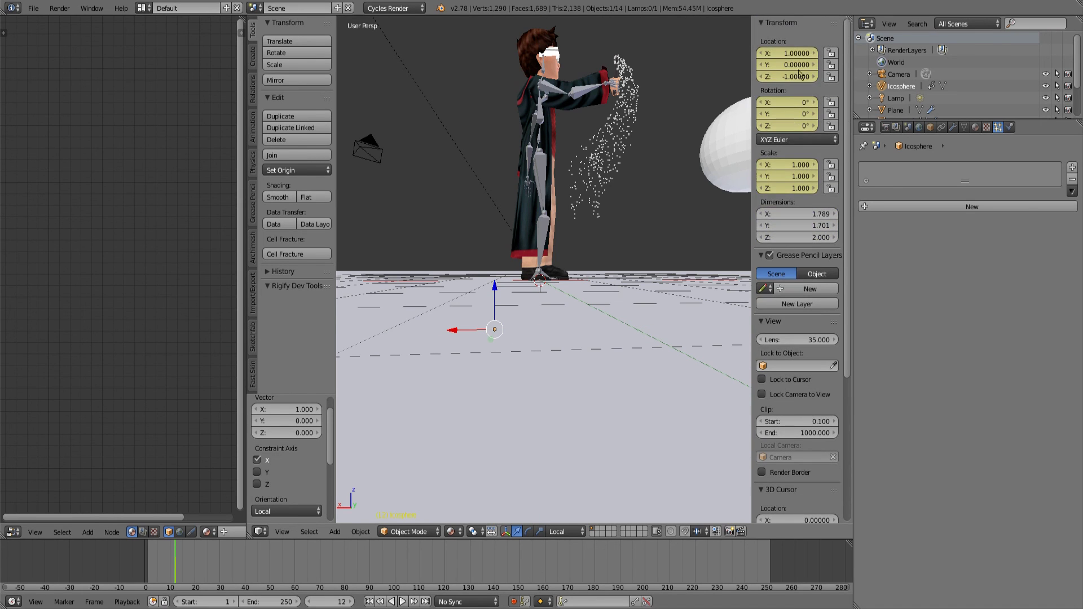
pyautogui.rightClick(764, 178)
pyautogui.click(764, 178)
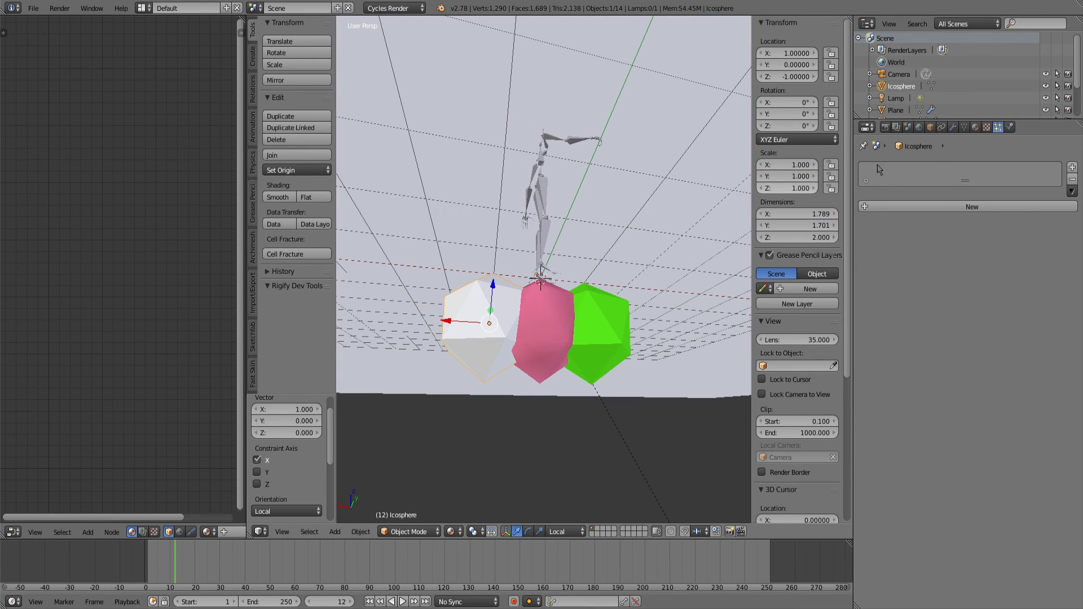
# Step: Create a new material for the icosphere beneath the ground
pyautogui.click(971, 207)
pyautogui.click(1062, 180)
pyautogui.click(976, 127)
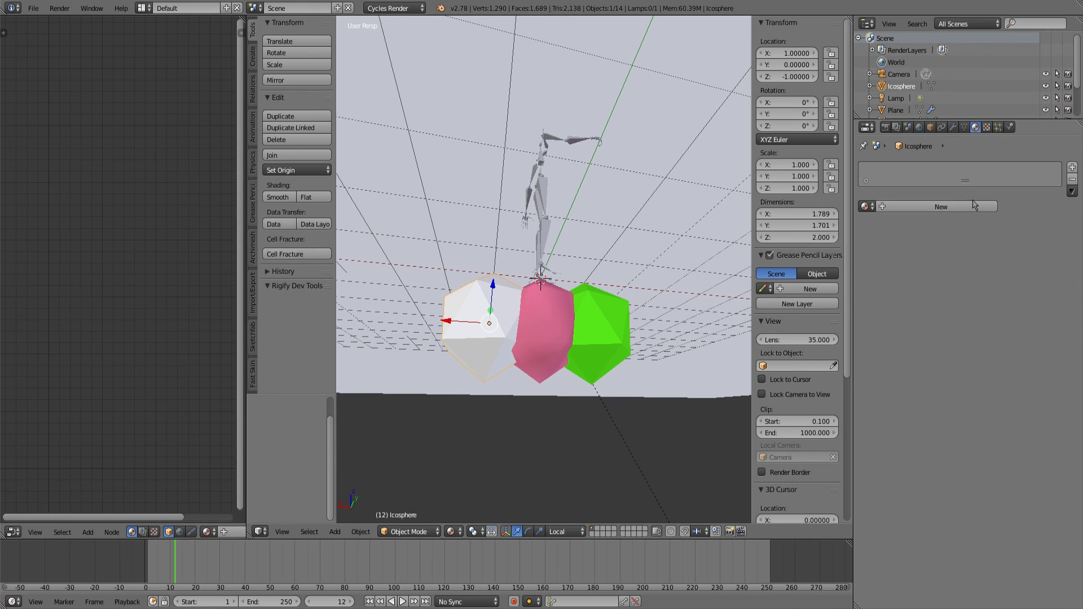
pyautogui.click(969, 206)
pyautogui.click(971, 294)
pyautogui.click(994, 180)
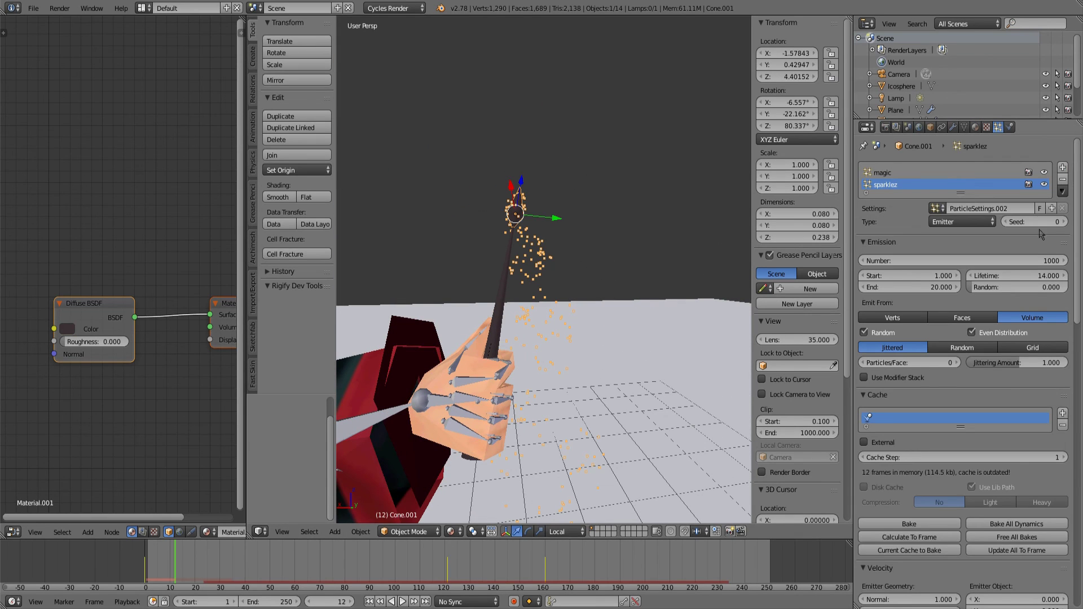
# Step: Set the sparklez particles to size 0.025 and render them as Object using the Icosphere as the dupli object
pyautogui.scroll(-20, 1008, 220)
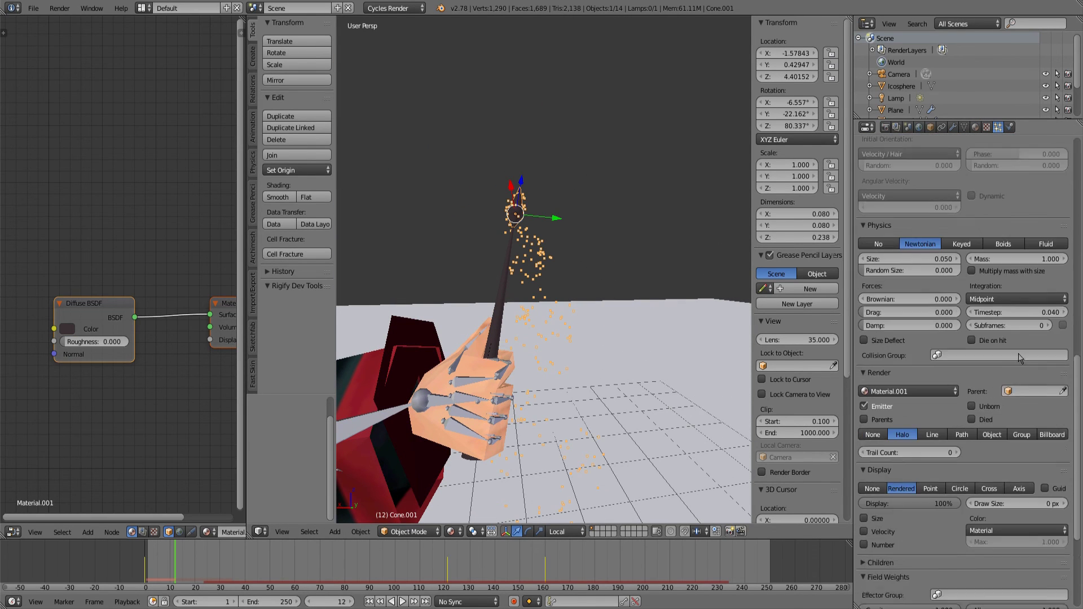
pyautogui.click(999, 353)
pyautogui.click(959, 416)
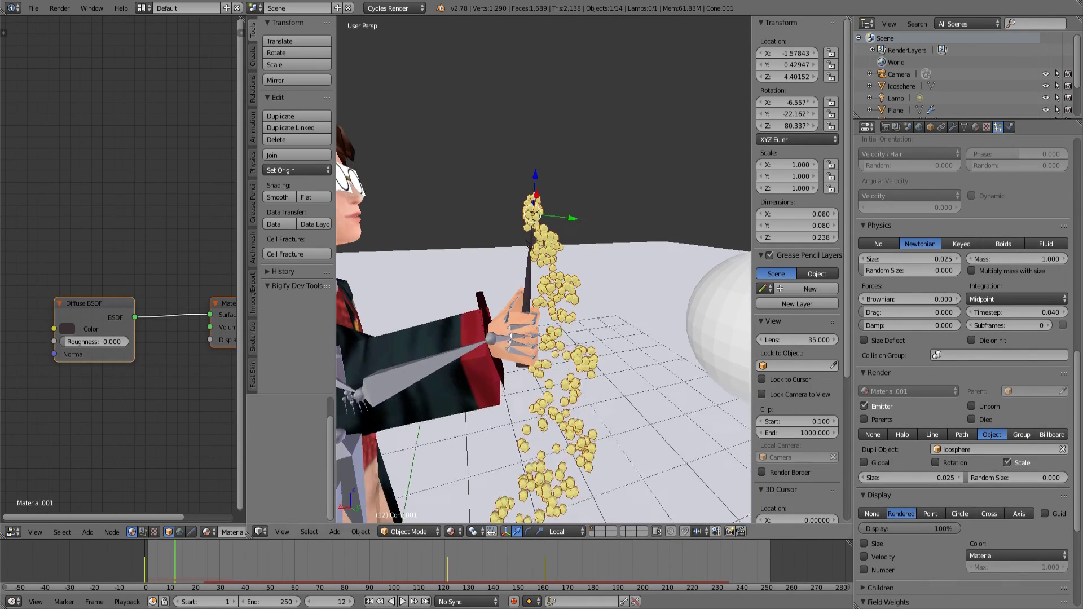
# Step: Set the sparklez emitter's Normal velocity to 2.000 and play the animation to check the wand sparkles
pyautogui.scroll(10, 924, 290)
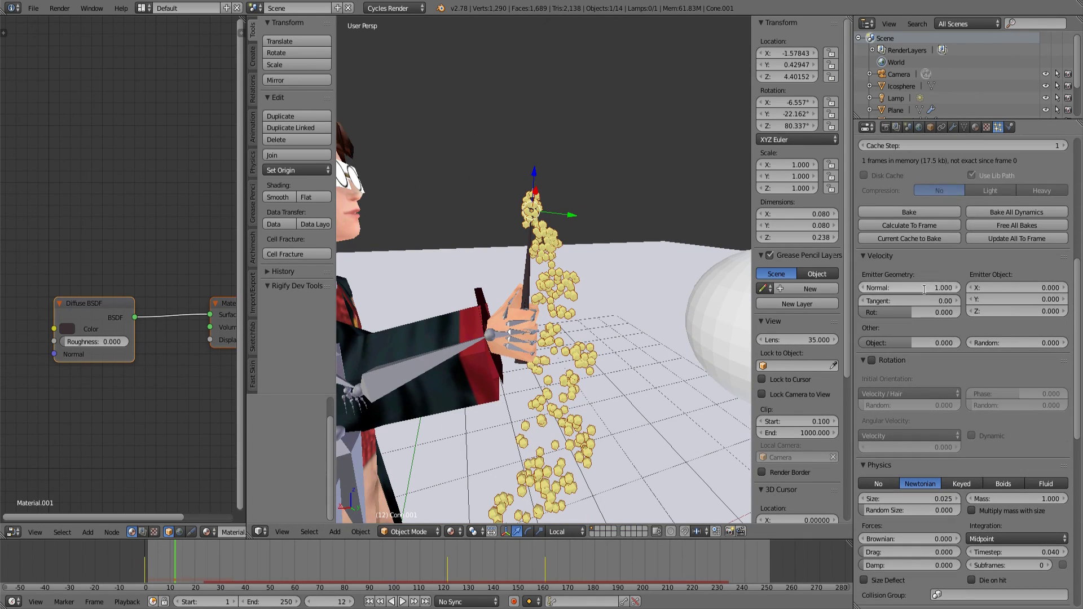
pyautogui.moveTo(181, 544); pyautogui.dragTo(143, 561)
pyautogui.scroll(-6, 460, 254)
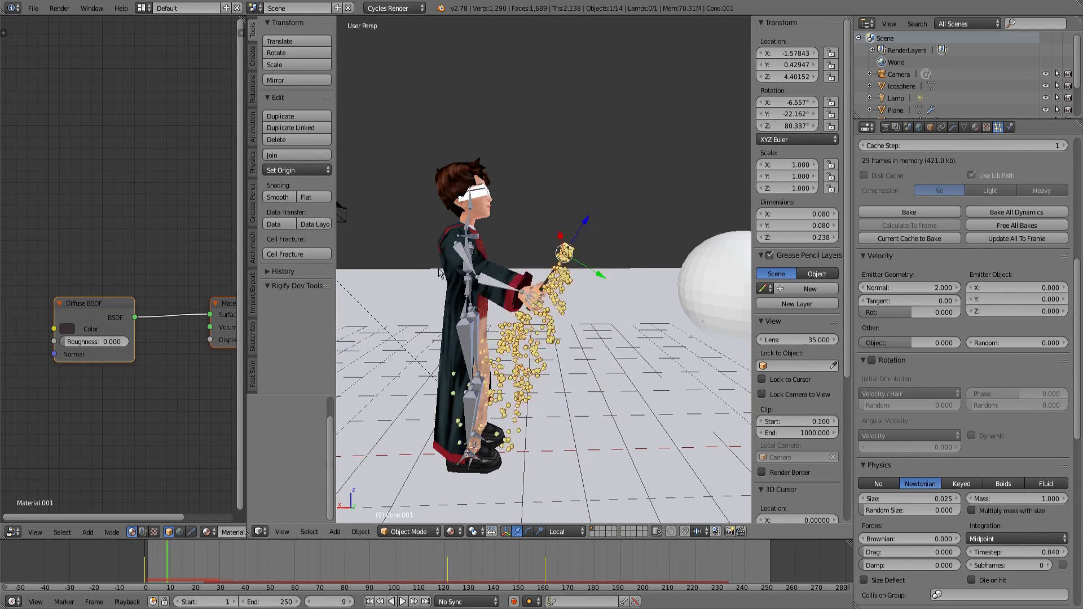
pyautogui.press('Escape')
# Step: Set the sparklez system to 400 particles with Boids physics and bake its current cache after playback
pyautogui.scroll(12, 966, 172)
pyautogui.scroll(-15, 971, 252)
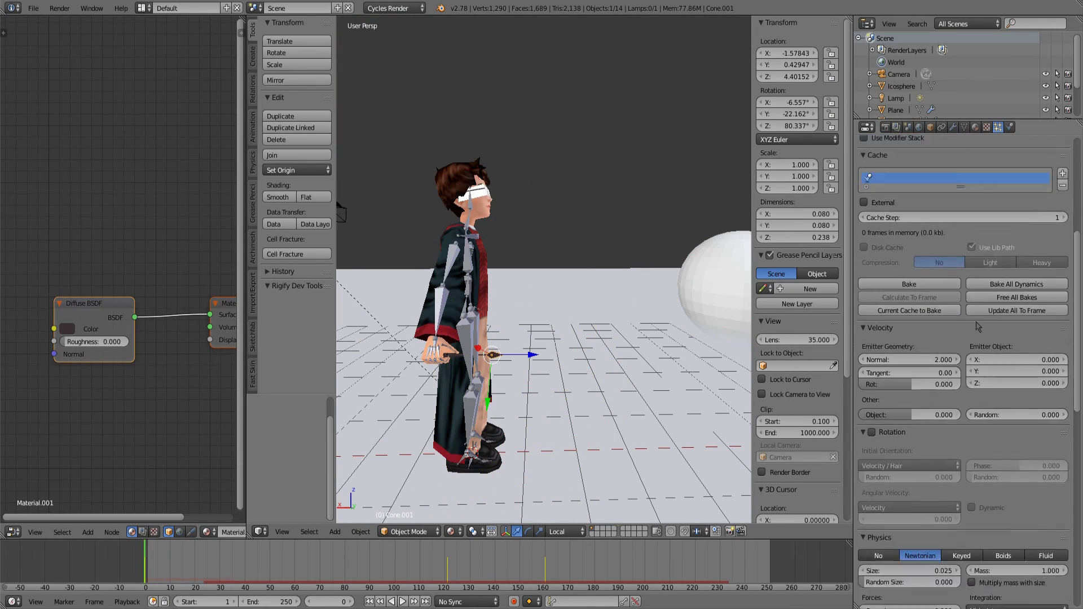
pyautogui.hotkey('alt', 'a')
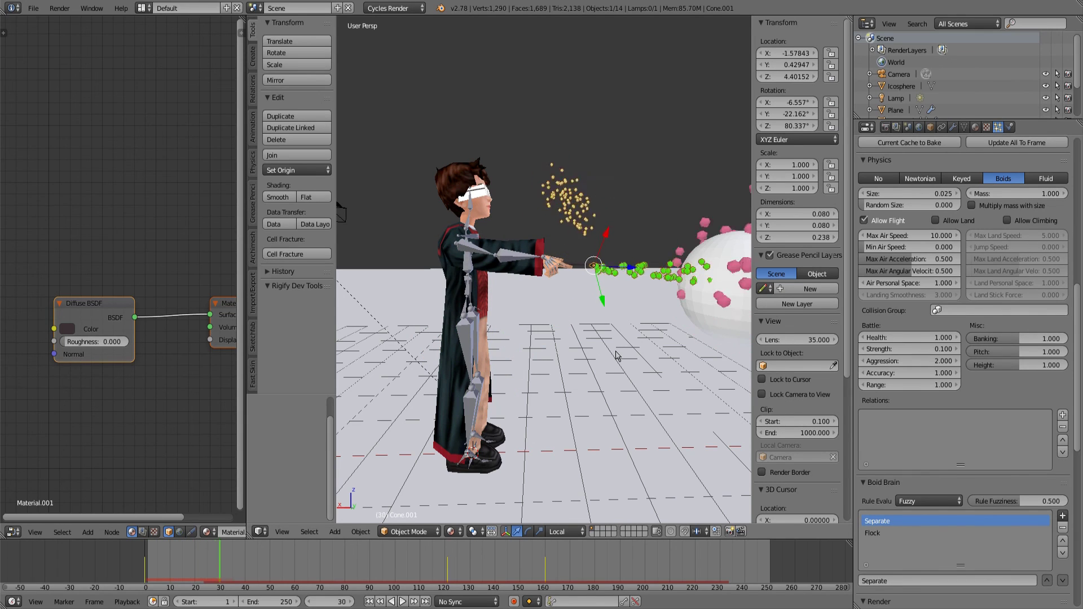
pyautogui.scroll(8, 1017, 328)
pyautogui.scroll(4, 1010, 350)
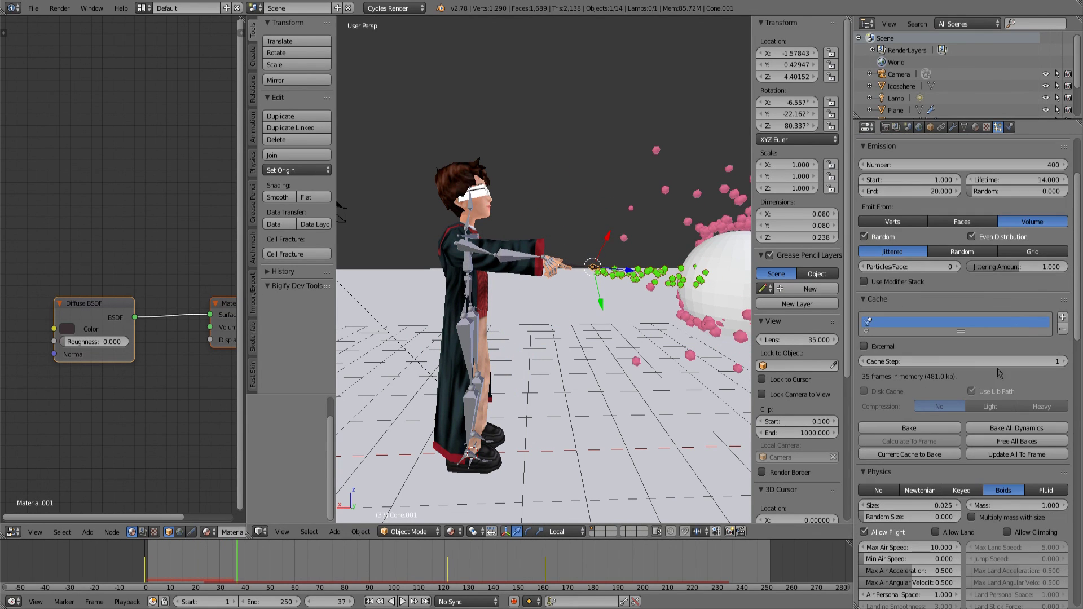
pyautogui.click(918, 453)
# Step: Select the character's head bone and rotate it 25° about its local X axis
pyautogui.moveTo(585, 361); pyautogui.dragTo(553, 350)
pyautogui.scroll(2, 553, 350)
pyautogui.rightClick(415, 181)
pyautogui.scroll(-4, 415, 182)
pyautogui.moveTo(417, 189); pyautogui.dragTo(435, 199)
pyautogui.moveTo(516, 204); pyautogui.dragTo(522, 213)
pyautogui.moveTo(522, 226); pyautogui.dragTo(497, 265)
# Step: Replay the spell animation from the character's front and return to frame 0
pyautogui.scroll(3, 486, 243)
pyautogui.scroll(-3, 486, 243)
pyautogui.moveTo(234, 559); pyautogui.dragTo(90, 560)
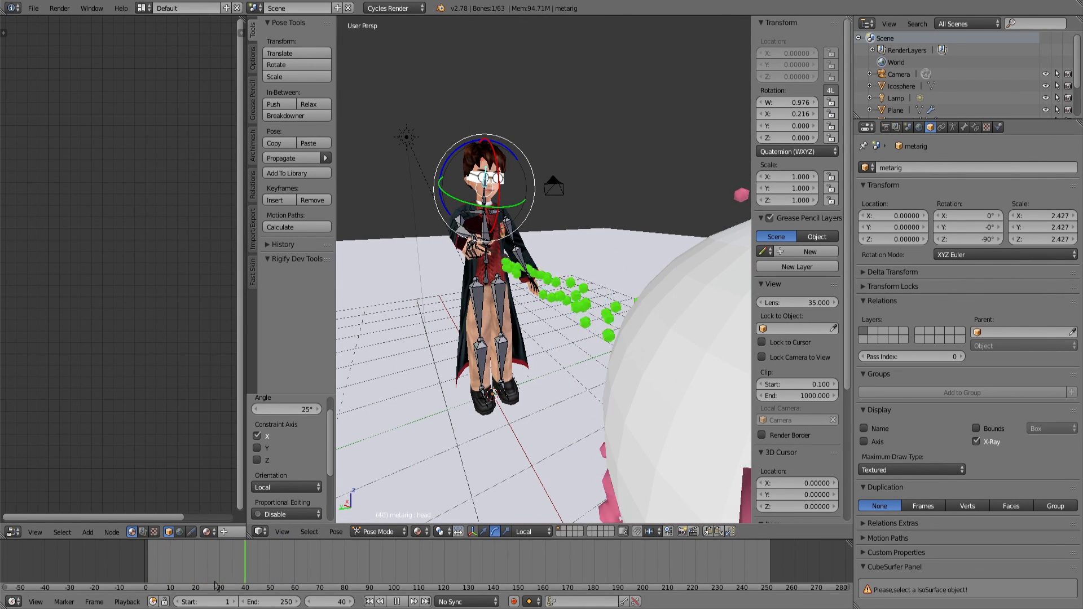
pyautogui.press('Escape')
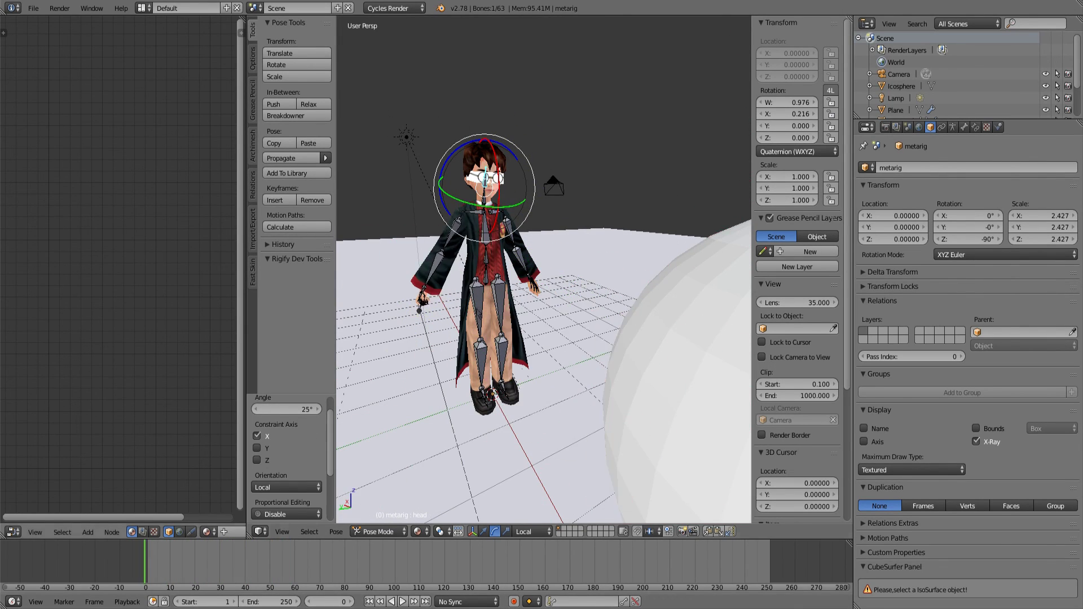
# Step: Try to frame the character and the ball through the camera using Lock Camera to View
pyautogui.press('KP_0')
pyautogui.moveTo(547, 210); pyautogui.dragTo(558, 266)
pyautogui.click(771, 361)
pyautogui.moveTo(586, 316); pyautogui.dragTo(669, 317)
pyautogui.scroll(5, 604, 319)
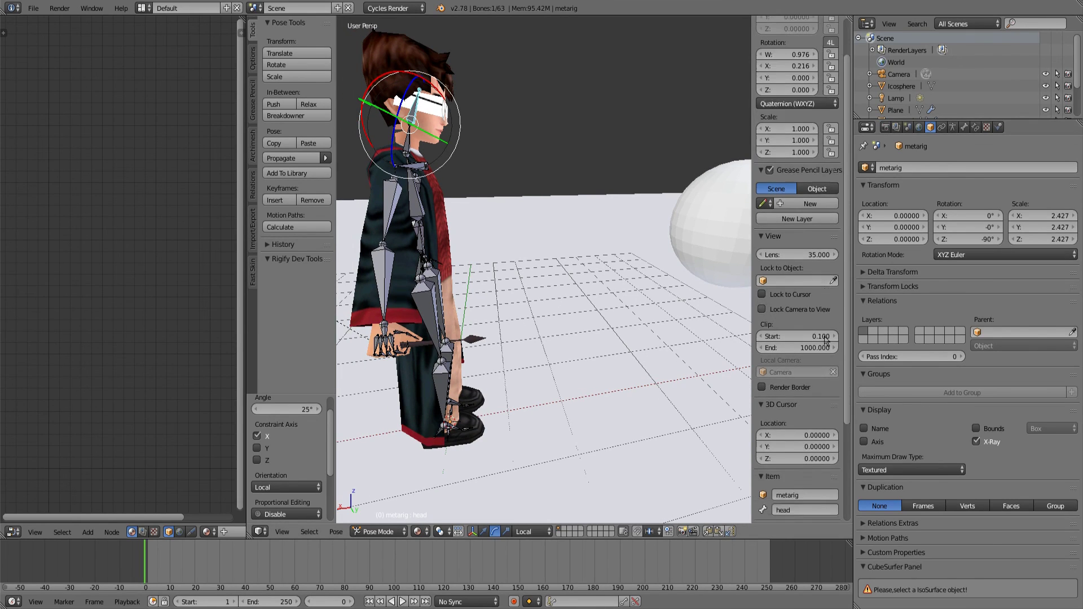